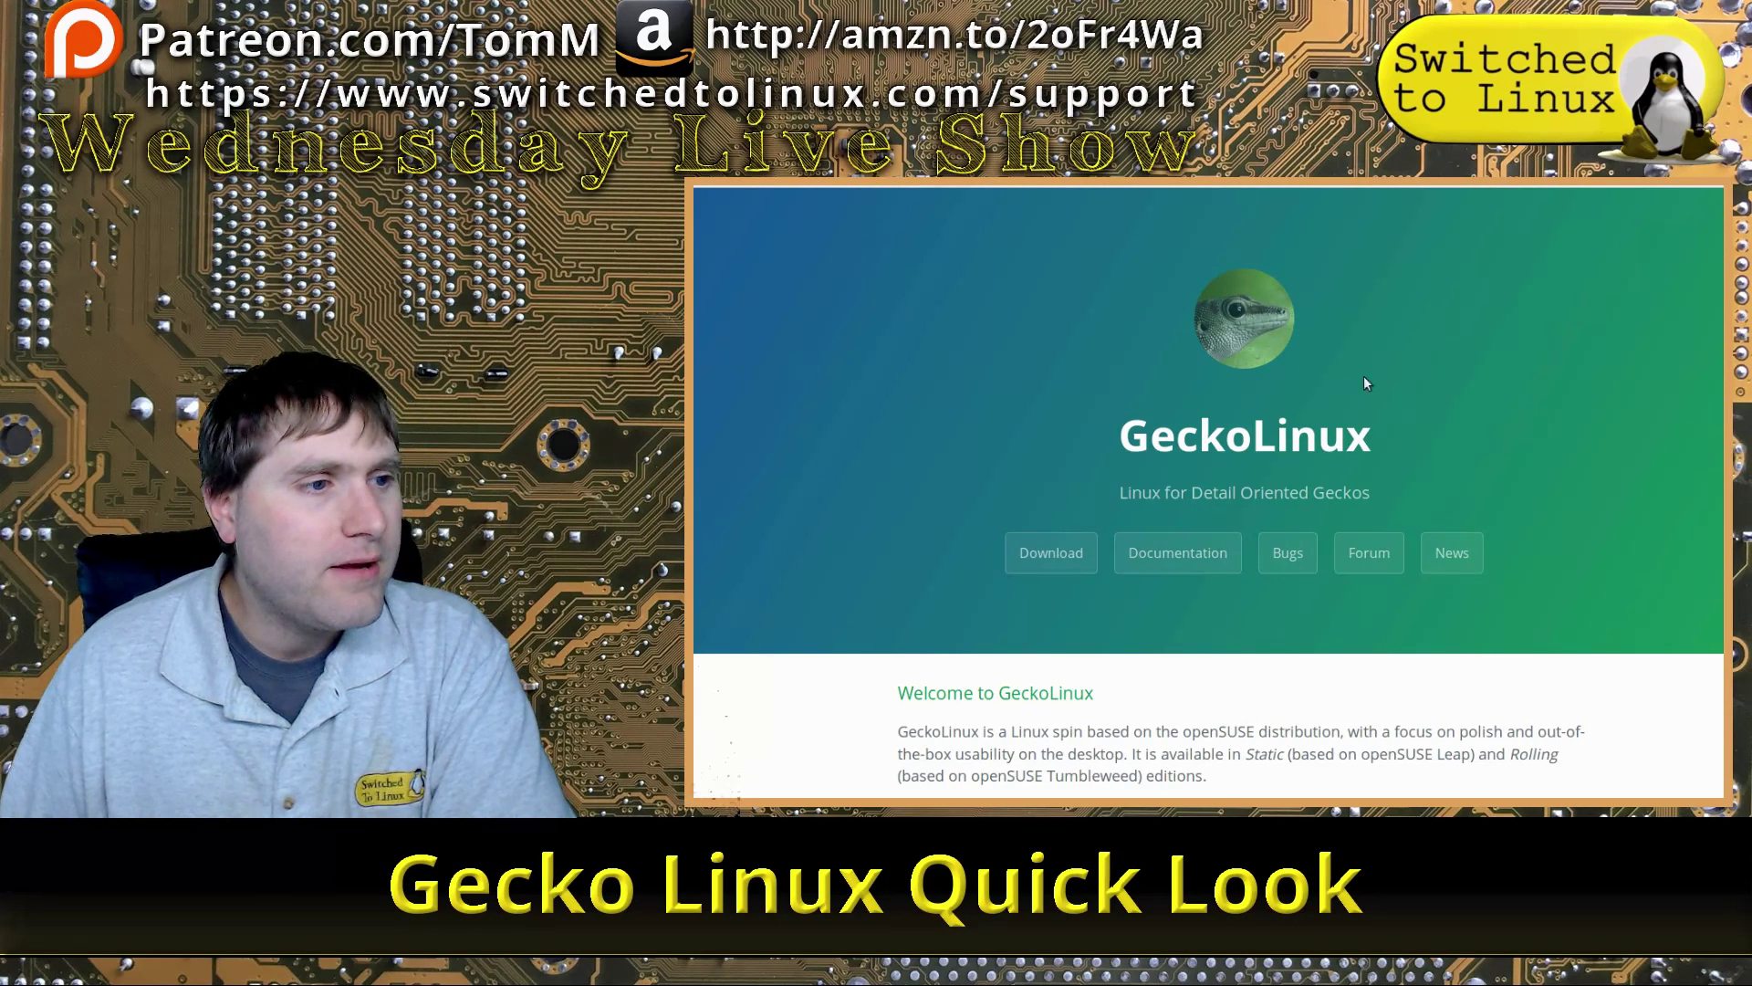
{"action": "scroll", "coordinate": [1363, 375], "scroll_direction": "down", "scroll_amount": 1}
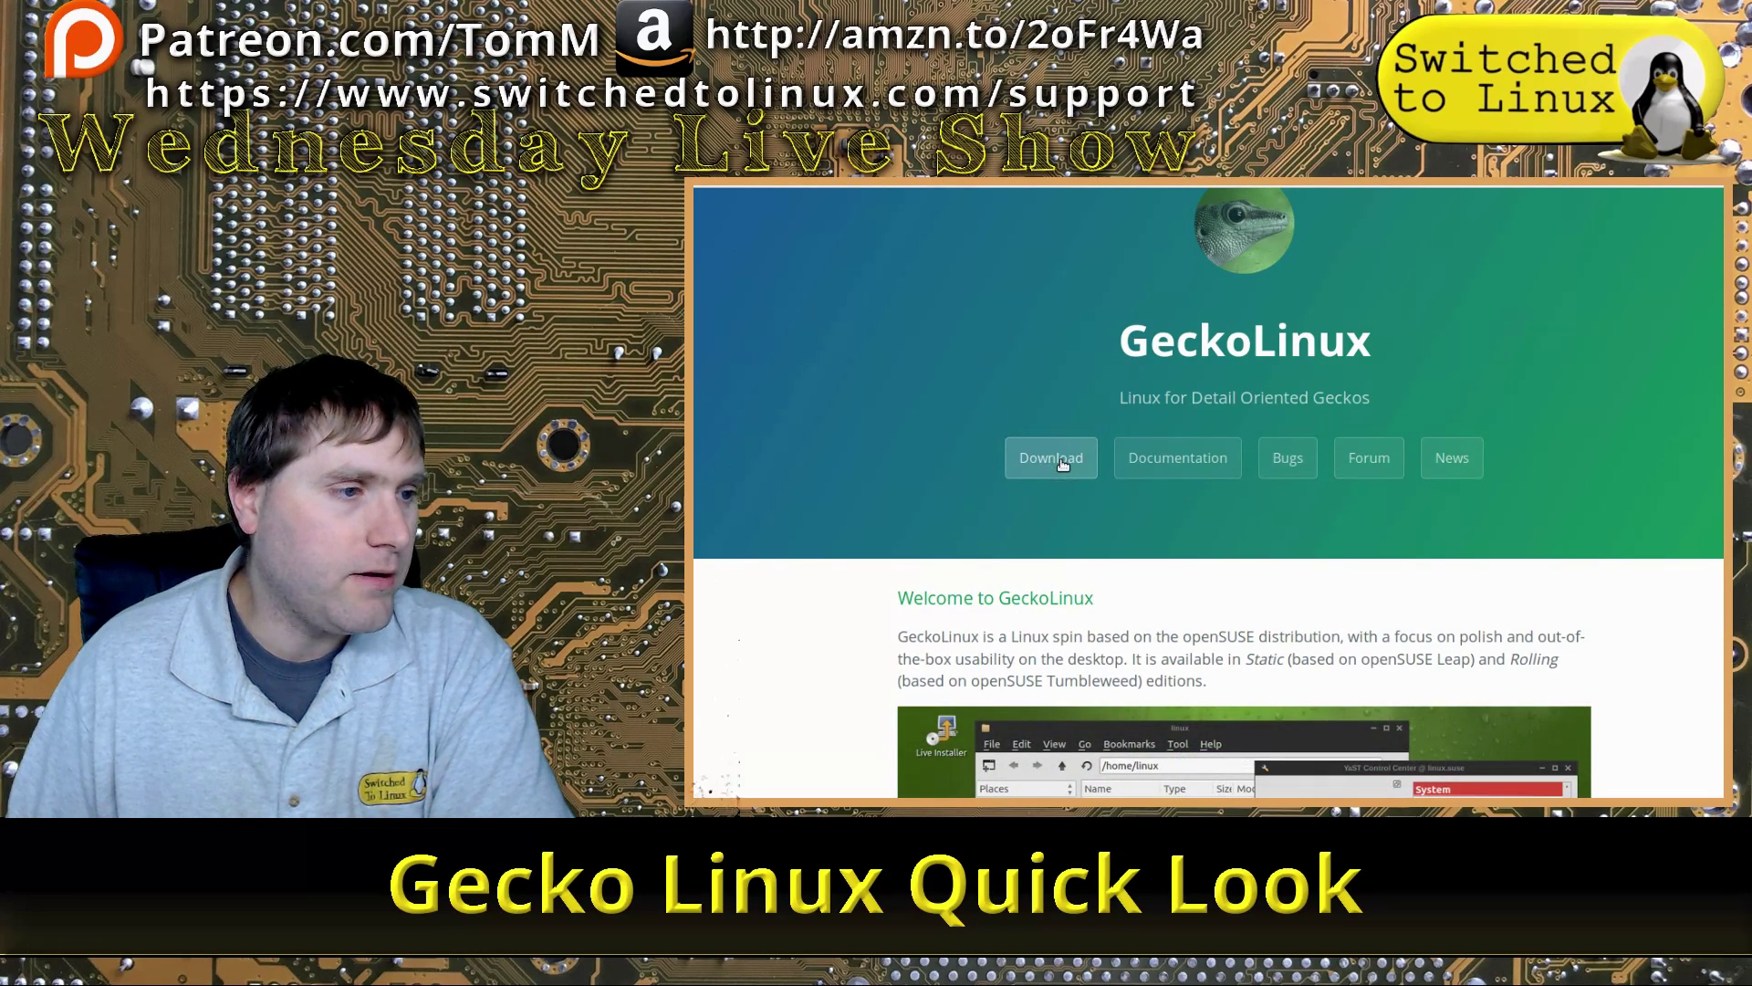
{"action": "scroll", "coordinate": [1081, 473], "scroll_direction": "down", "scroll_amount": 2}
{"action": "scroll", "coordinate": [1089, 472], "scroll_direction": "down", "scroll_amount": 4}
{"action": "scroll", "coordinate": [1095, 469], "scroll_direction": "down", "scroll_amount": 1}
{"action": "scroll", "coordinate": [1117, 461], "scroll_direction": "up", "scroll_amount": 3}
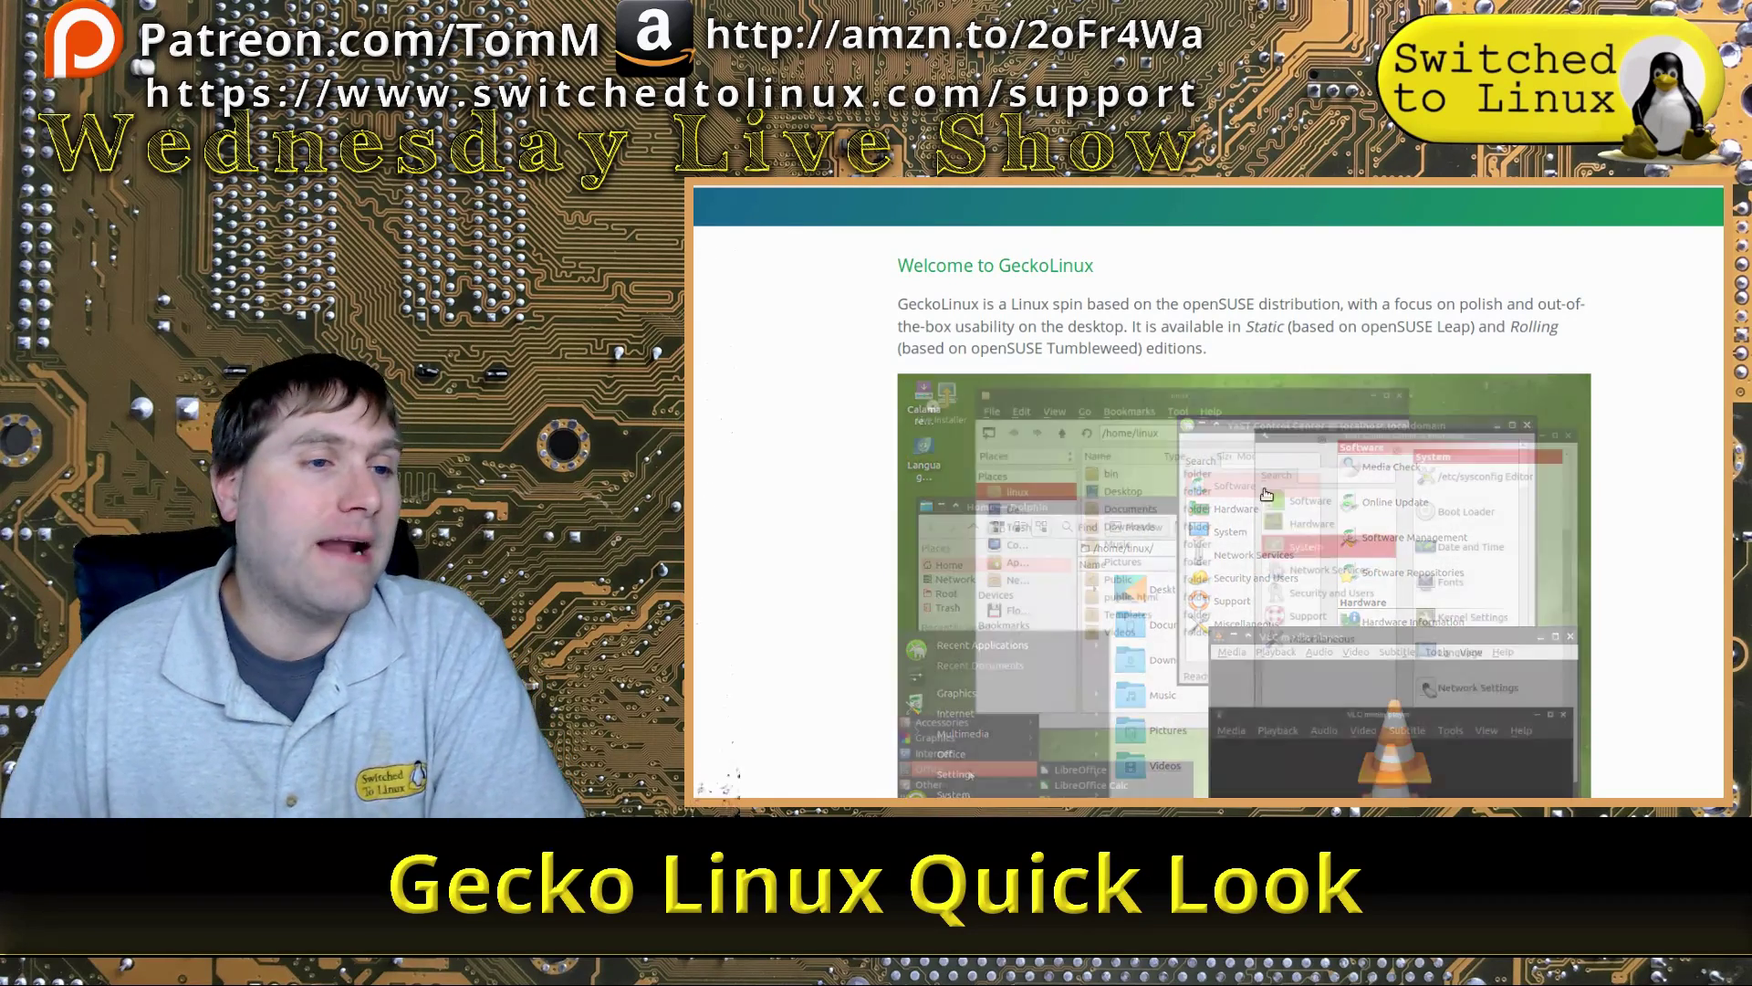
{"action": "scroll", "coordinate": [1369, 500], "scroll_direction": "down", "scroll_amount": 1}
{"action": "scroll", "coordinate": [1603, 519], "scroll_direction": "down", "scroll_amount": 3}
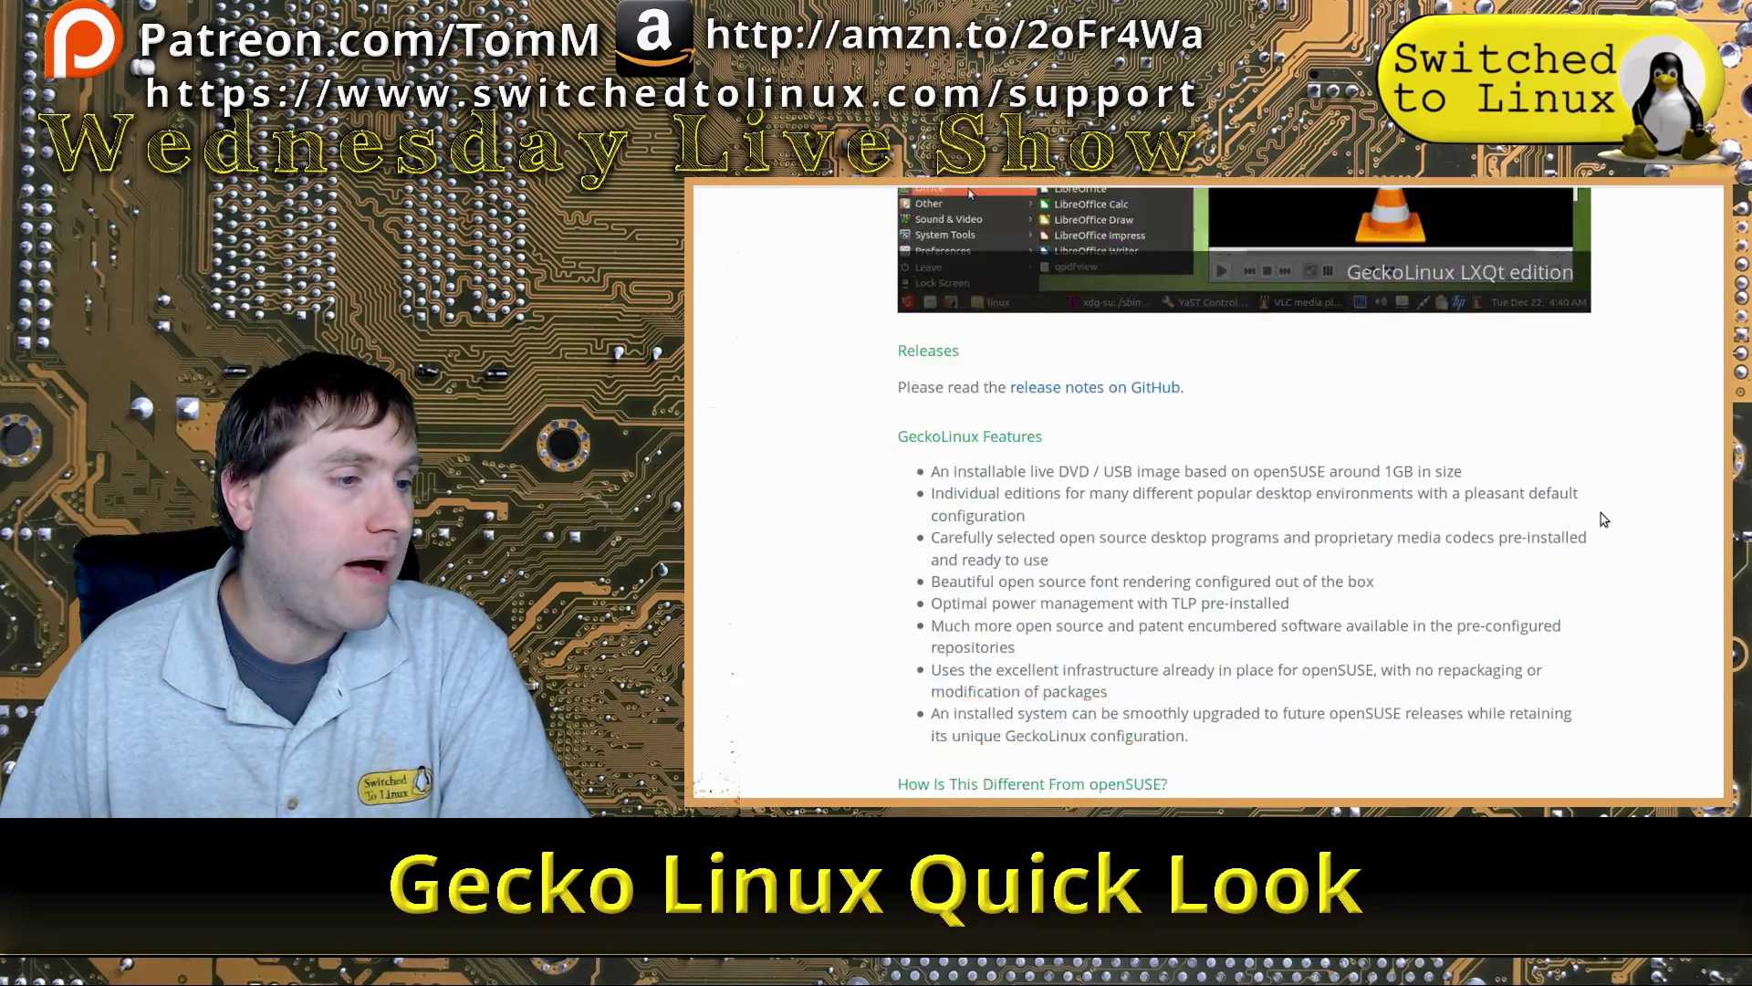
{"action": "scroll", "coordinate": [1603, 519], "scroll_direction": "down", "scroll_amount": 2}
{"action": "scroll", "coordinate": [1517, 480], "scroll_direction": "down", "scroll_amount": 3}
{"action": "scroll", "coordinate": [1513, 480], "scroll_direction": "down", "scroll_amount": 2}
{"action": "scroll", "coordinate": [1506, 482], "scroll_direction": "down", "scroll_amount": 2}
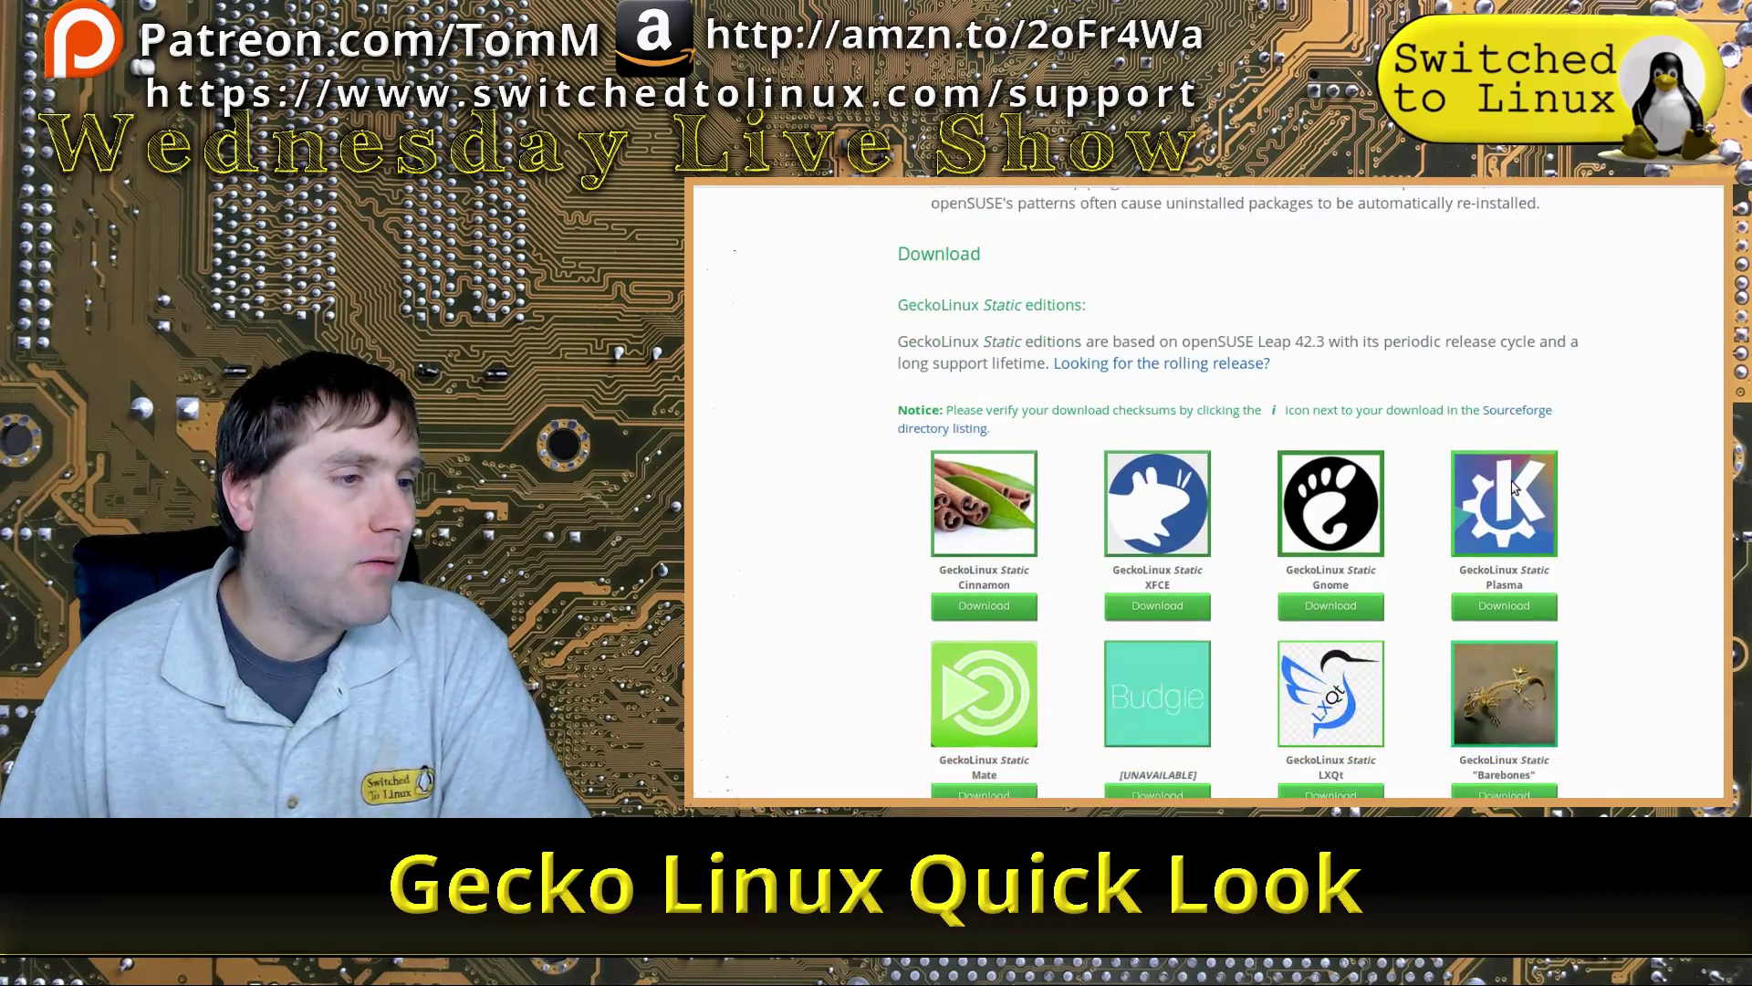
{"action": "scroll", "coordinate": [1512, 486], "scroll_direction": "down", "scroll_amount": 2}
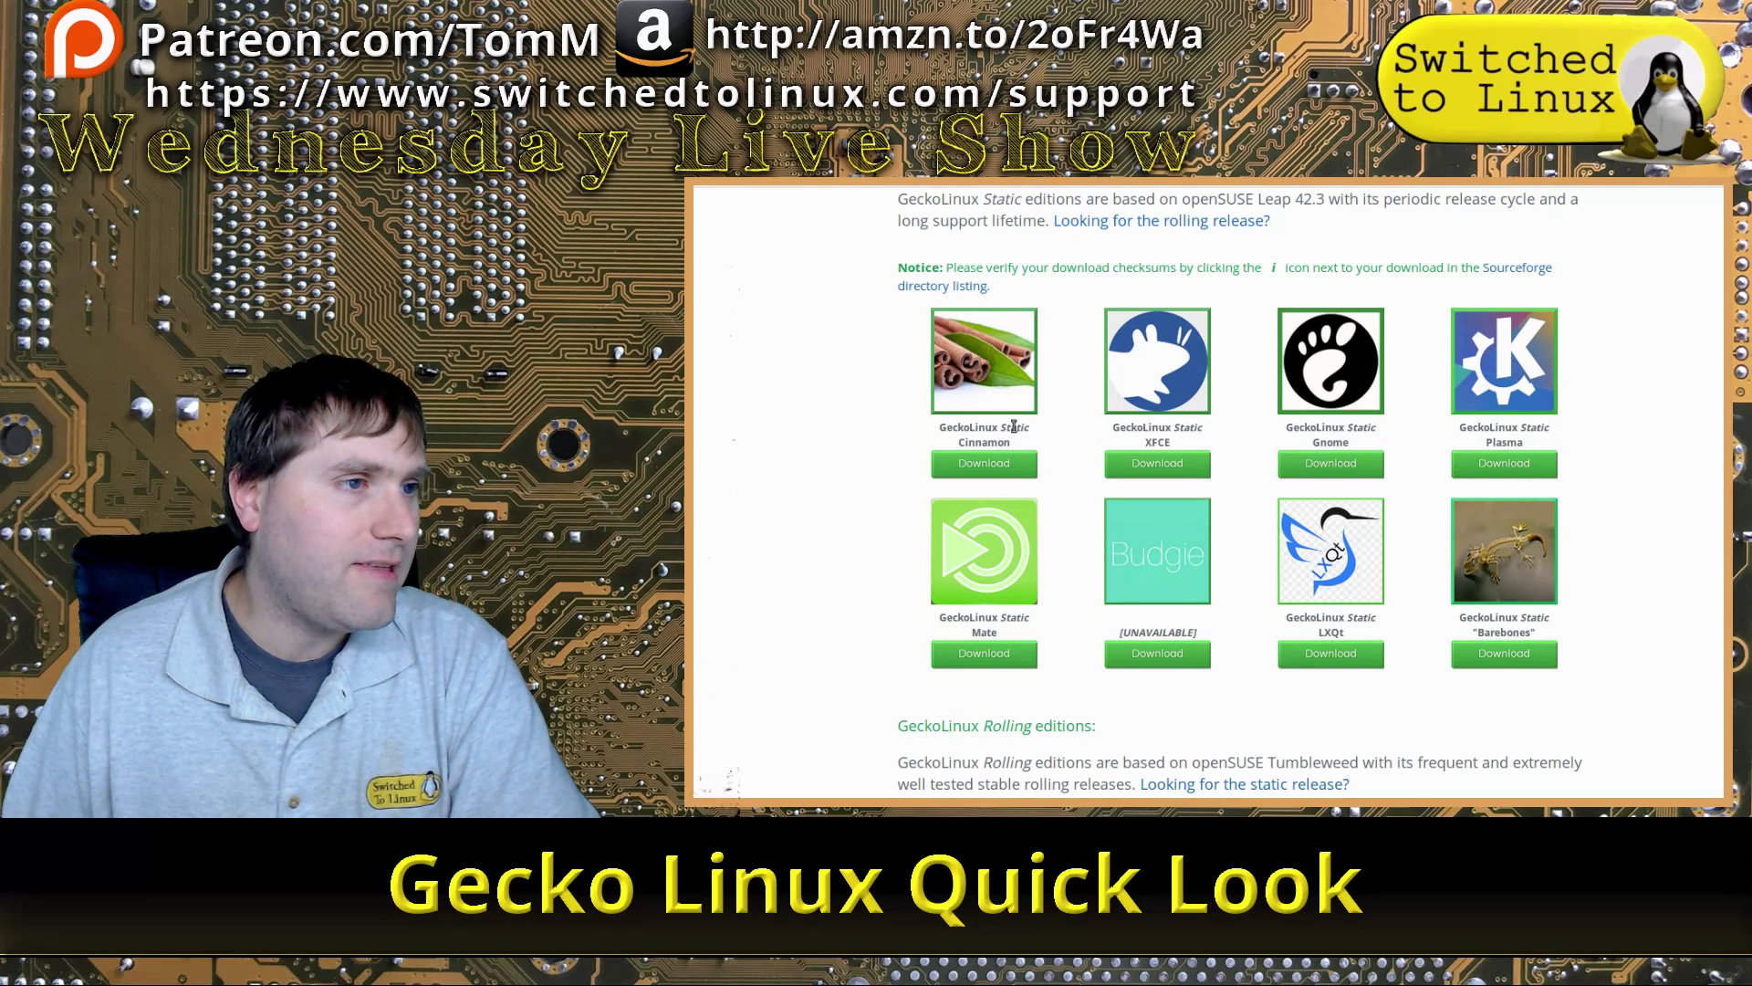
{"action": "scroll", "coordinate": [1186, 538], "scroll_direction": "down", "scroll_amount": 1}
{"action": "scroll", "coordinate": [1247, 576], "scroll_direction": "down", "scroll_amount": 4}
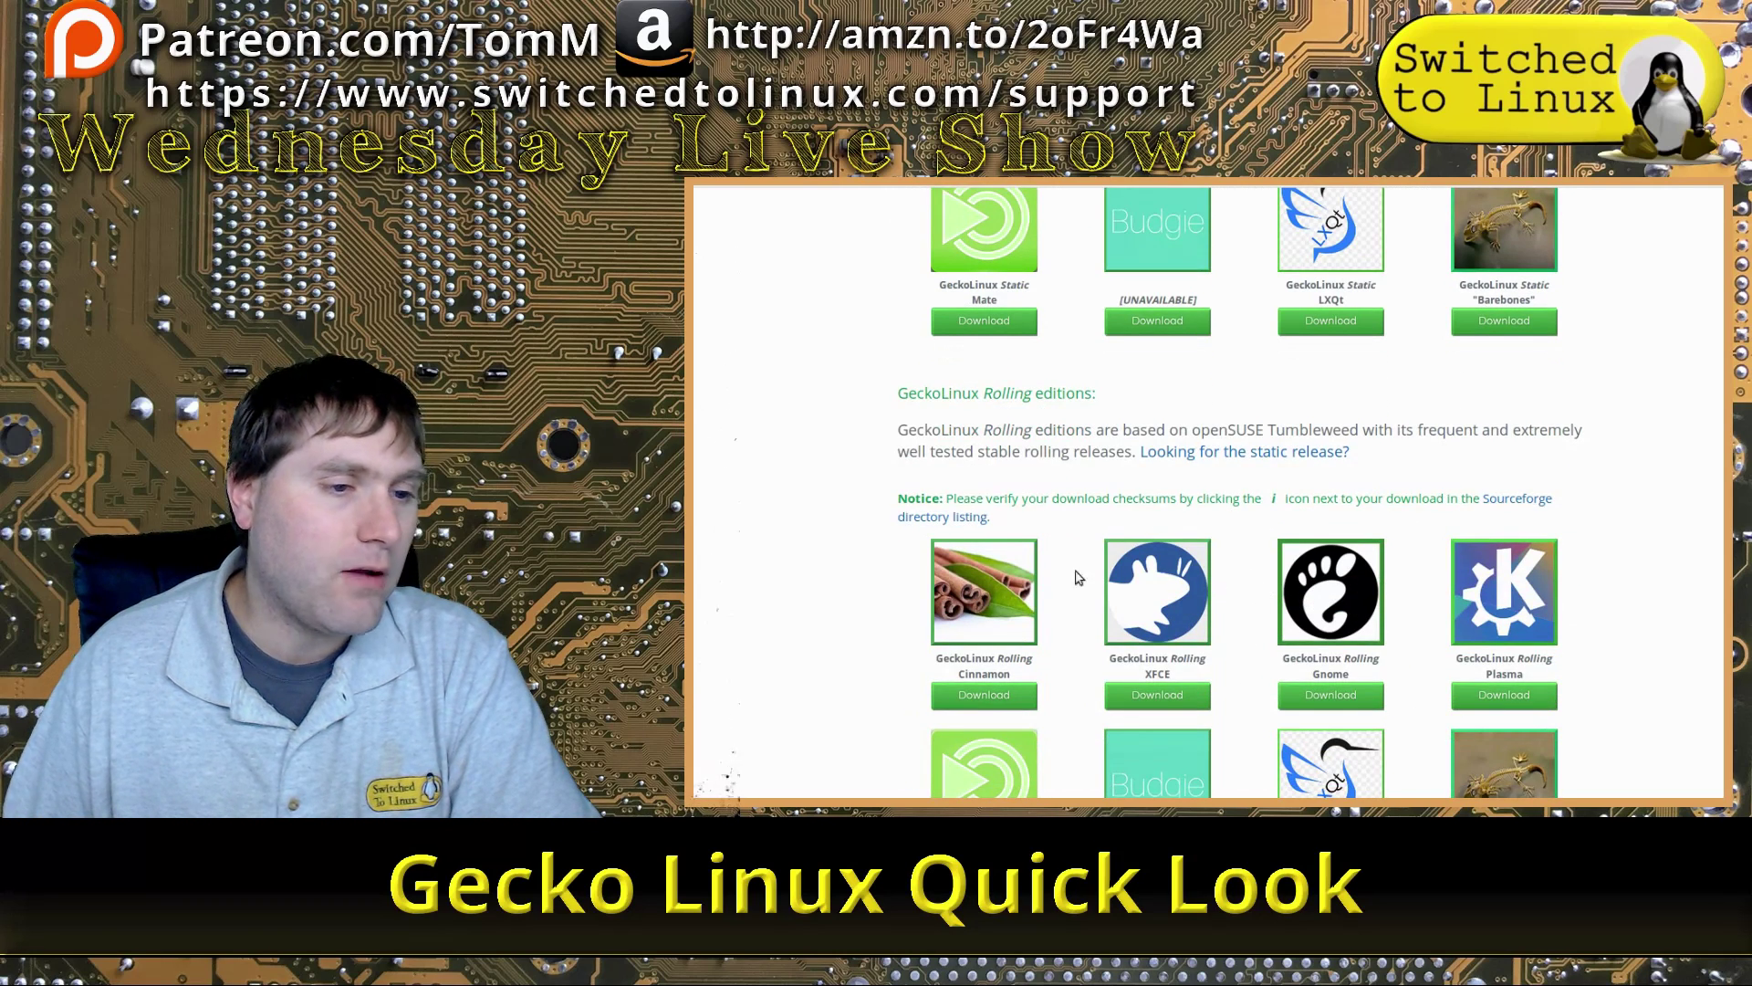
{"action": "scroll", "coordinate": [958, 548], "scroll_direction": "up", "scroll_amount": 4}
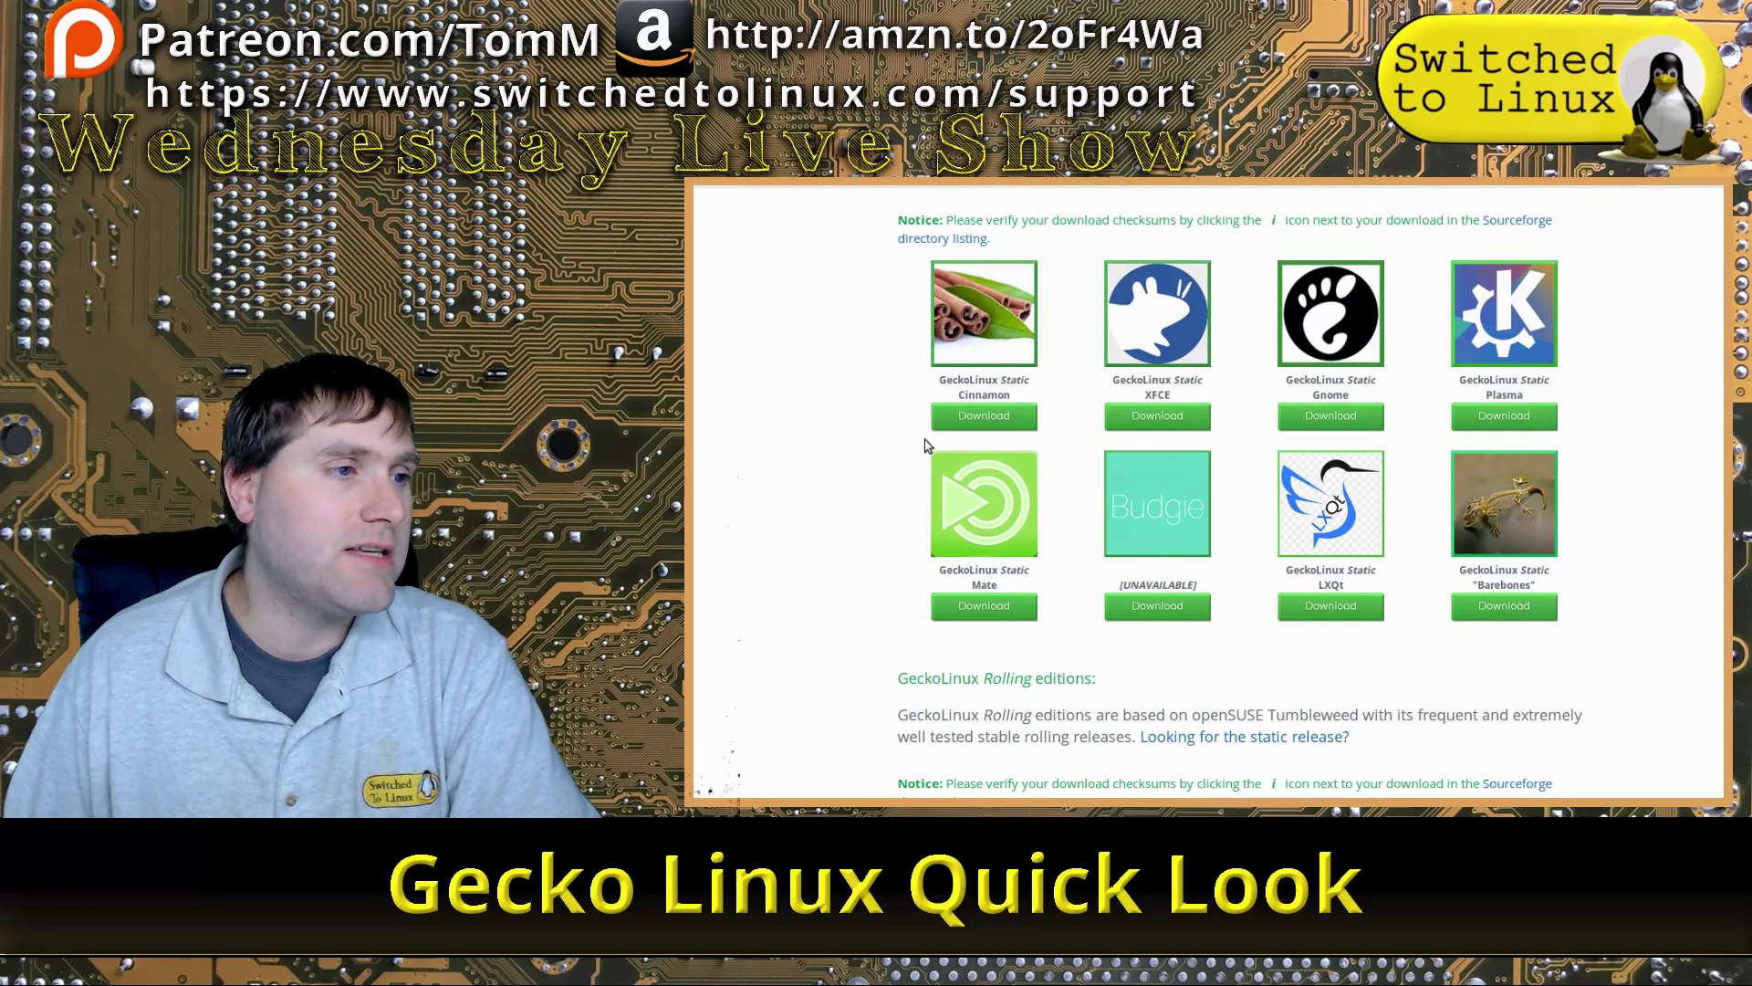
{"action": "scroll", "coordinate": [1020, 496], "scroll_direction": "up", "scroll_amount": 1}
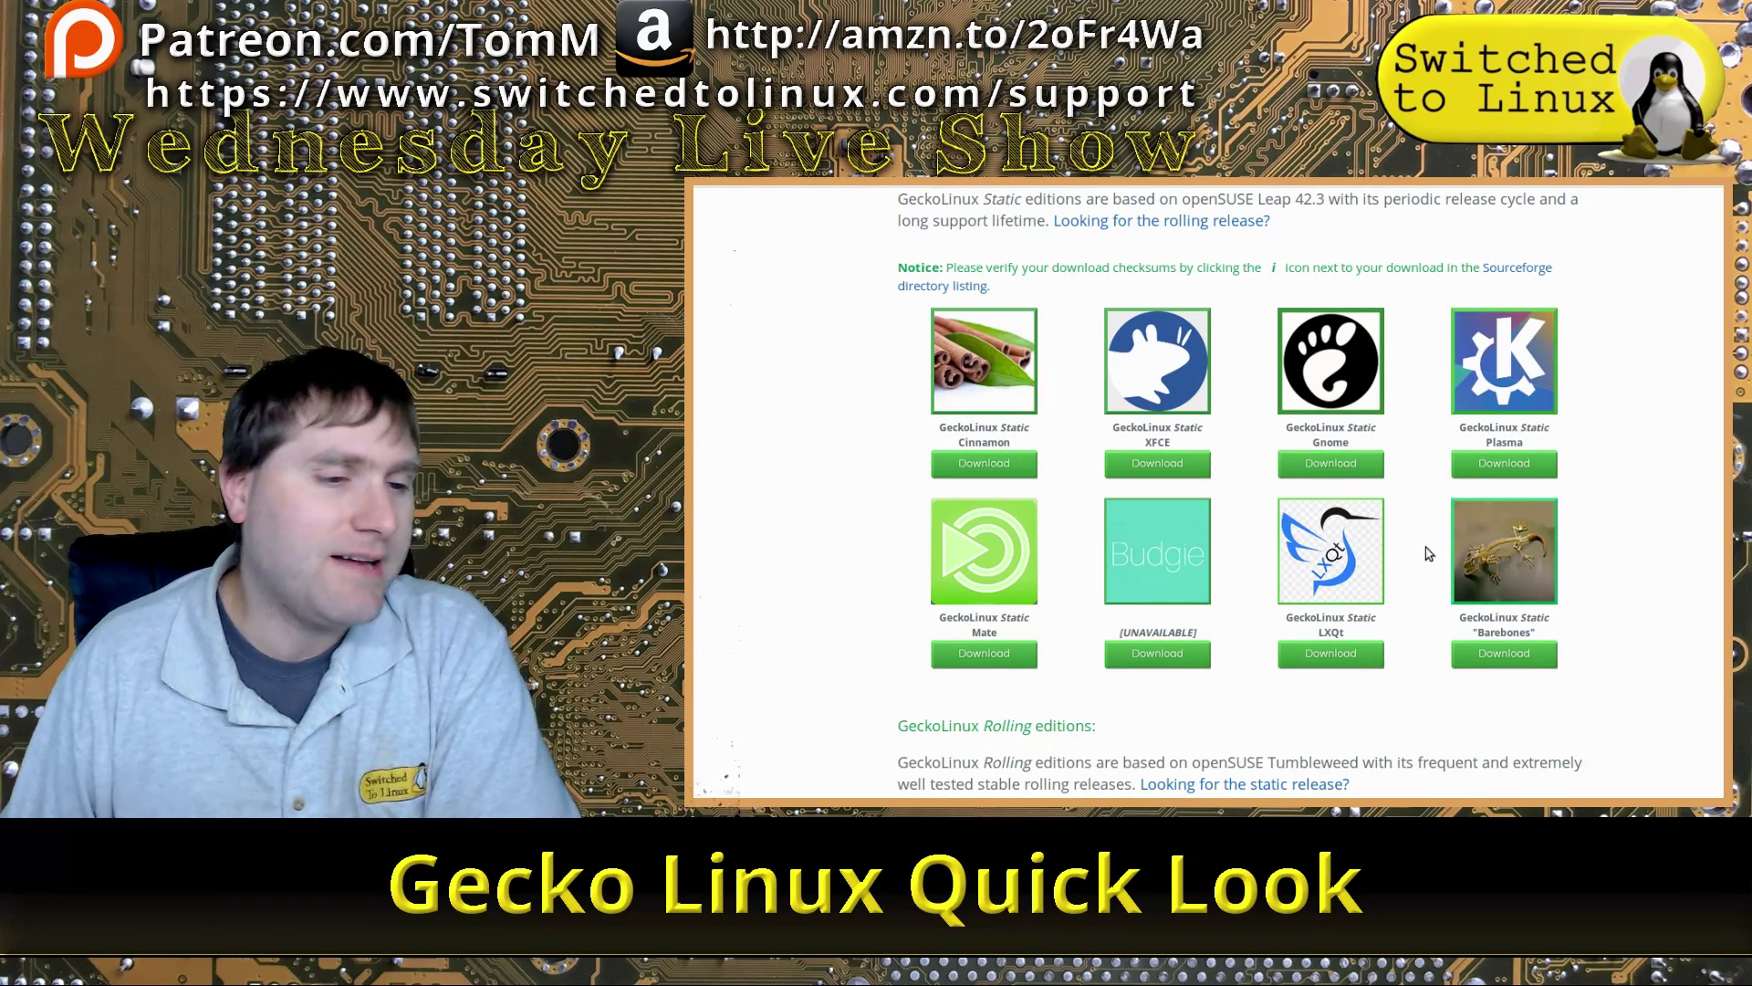
{"action": "scroll", "coordinate": [1595, 653], "scroll_direction": "down", "scroll_amount": 3}
{"action": "scroll", "coordinate": [1595, 672], "scroll_direction": "up", "scroll_amount": 4}
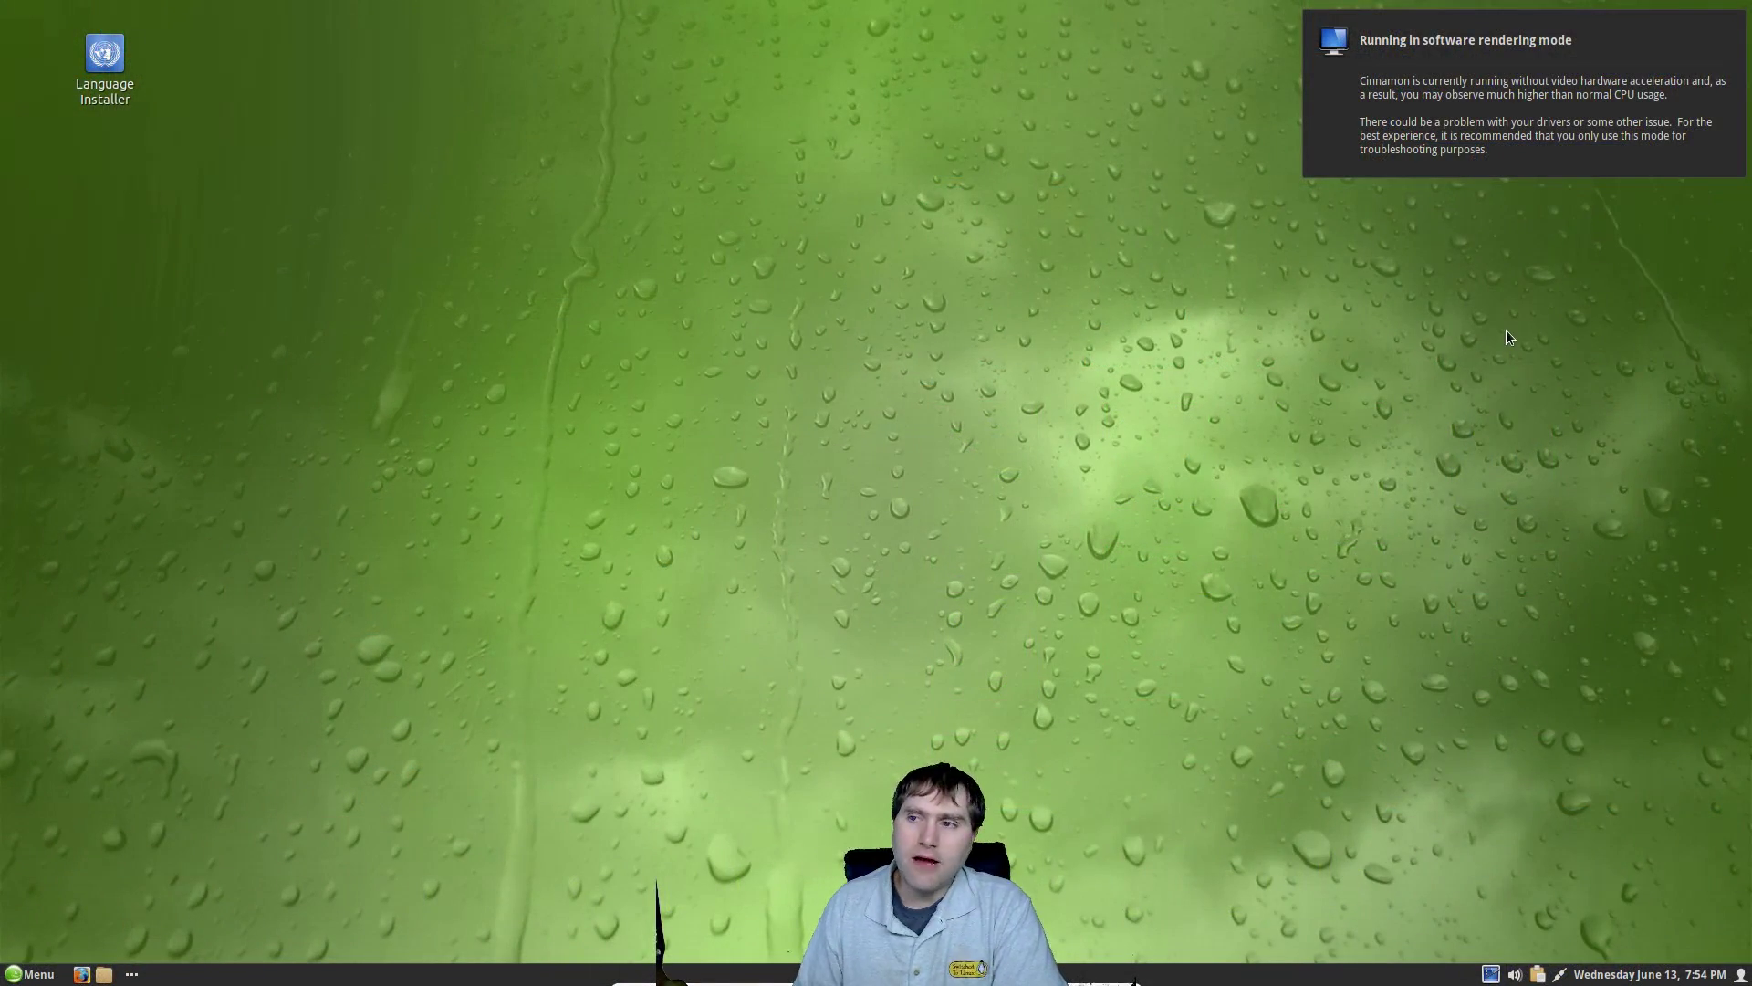
- Dismiss the software-rendering notice and launch System Monitor from the application menu
{"action": "left_click", "coordinate": [1523, 106]}
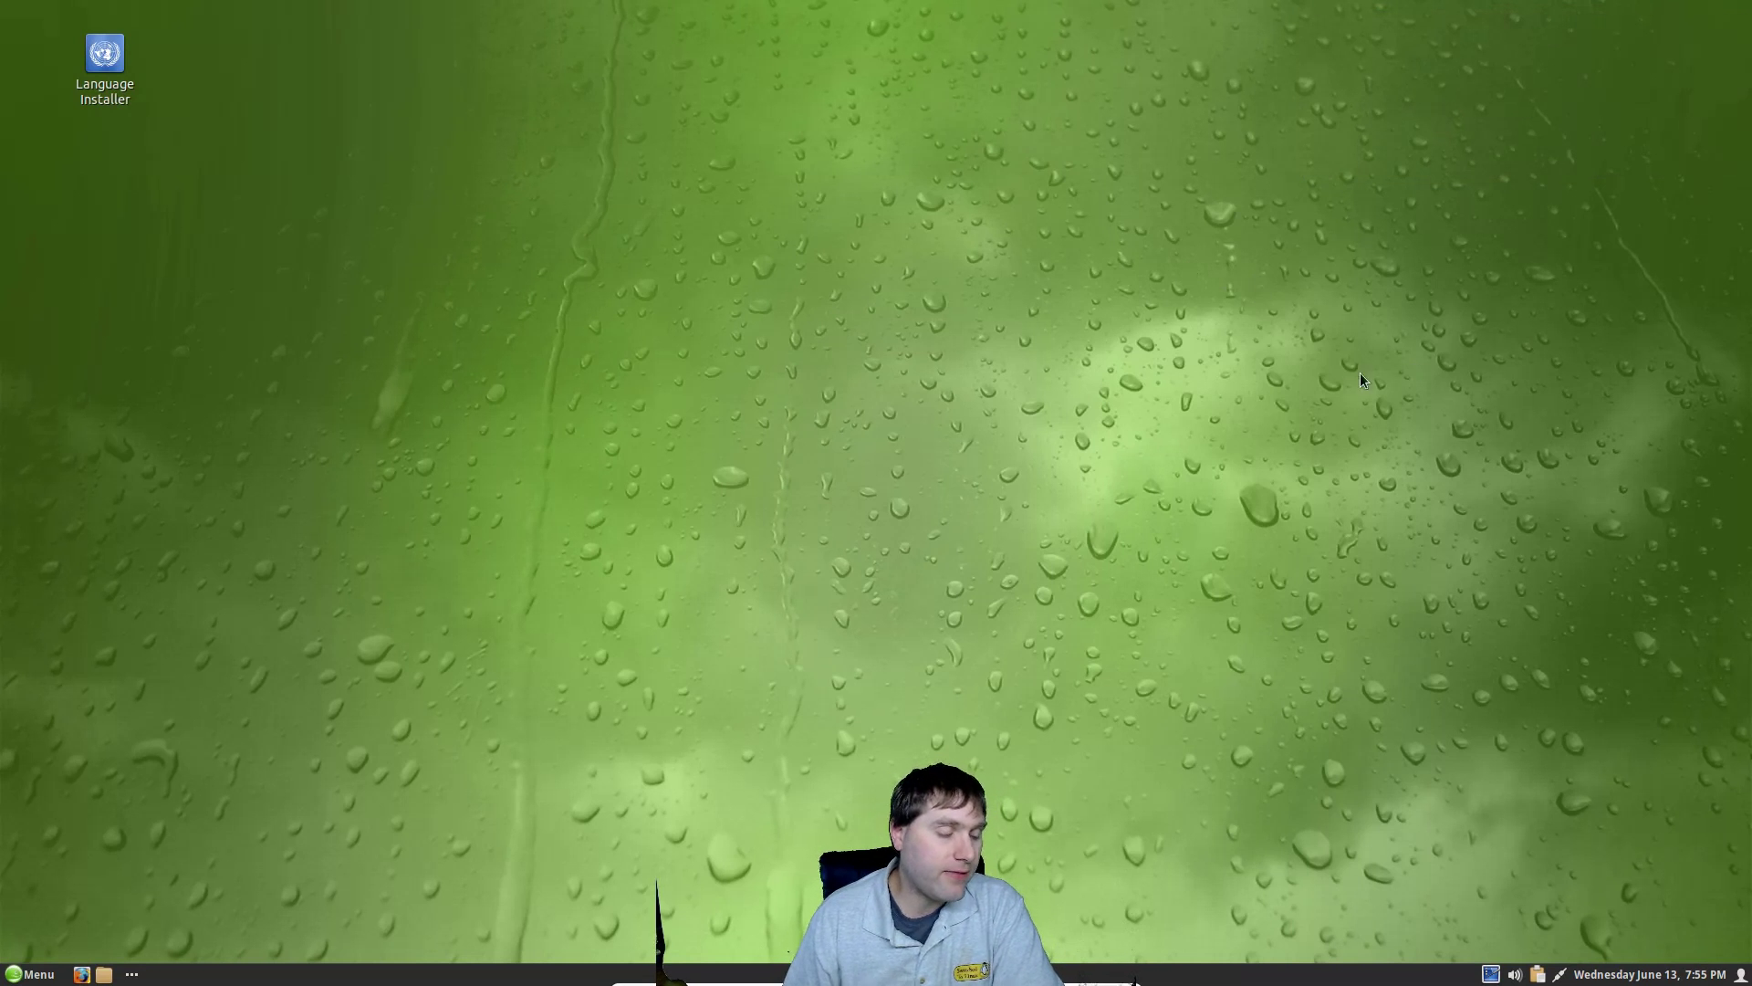
{"action": "left_click", "coordinate": [41, 978]}
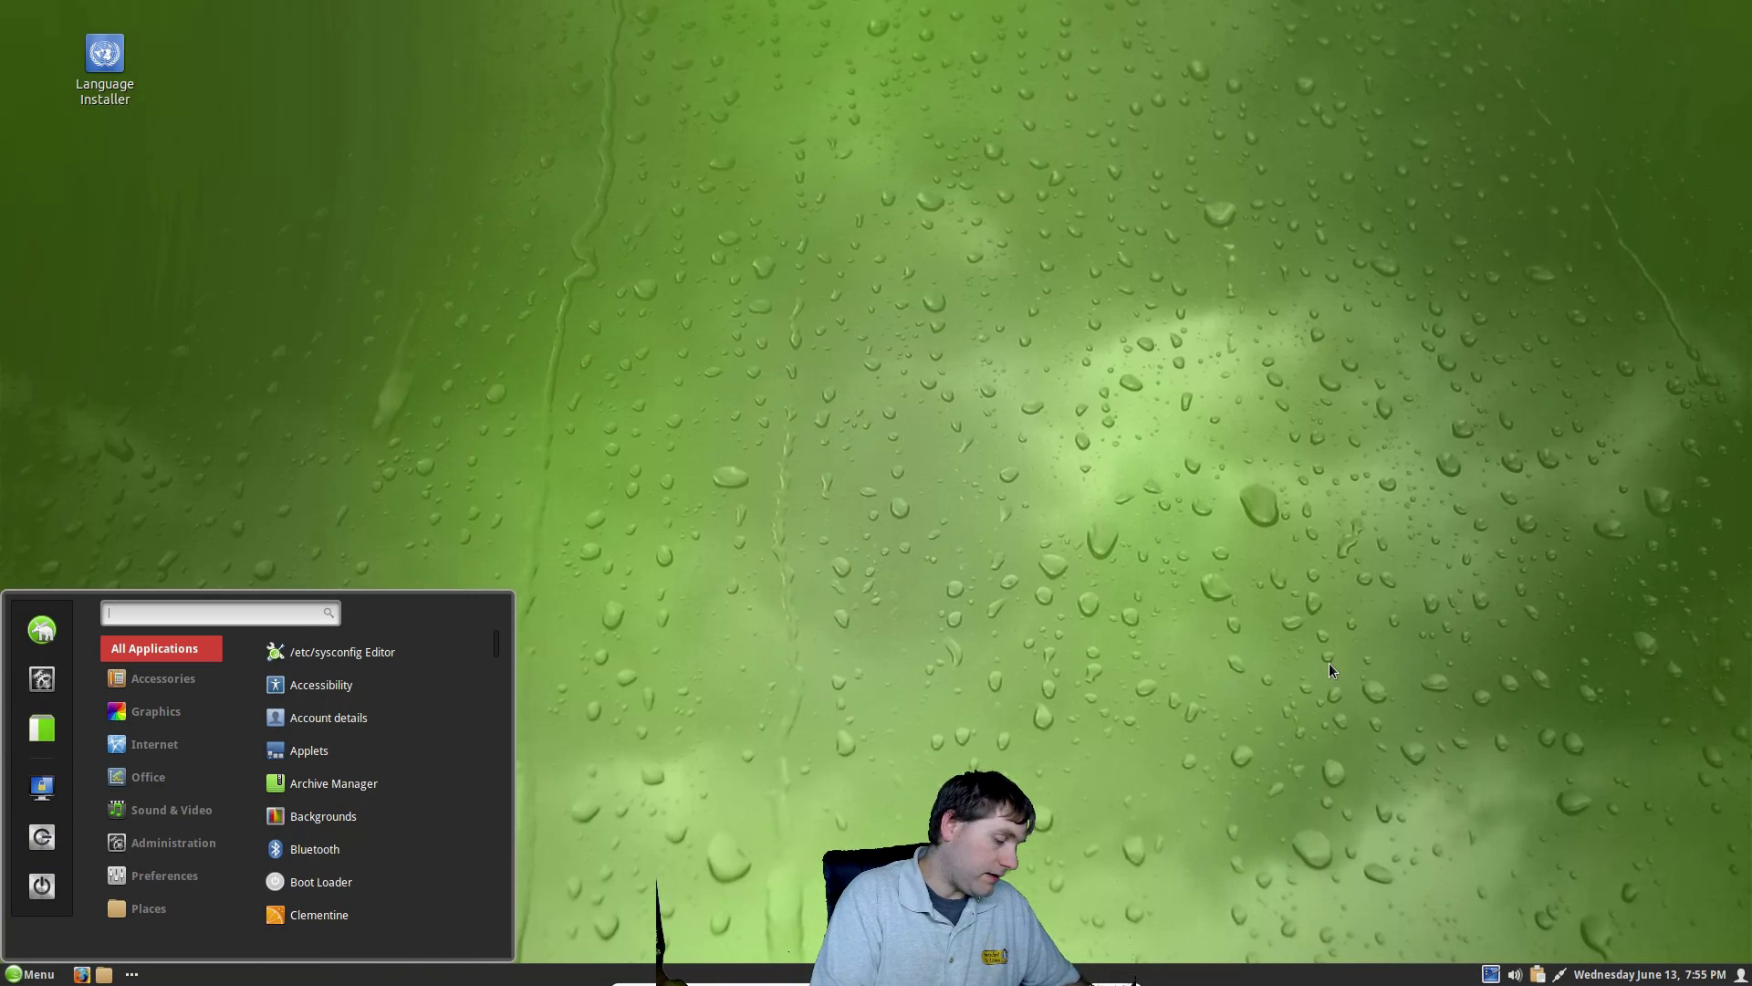
{"action": "type", "text": "sys"}
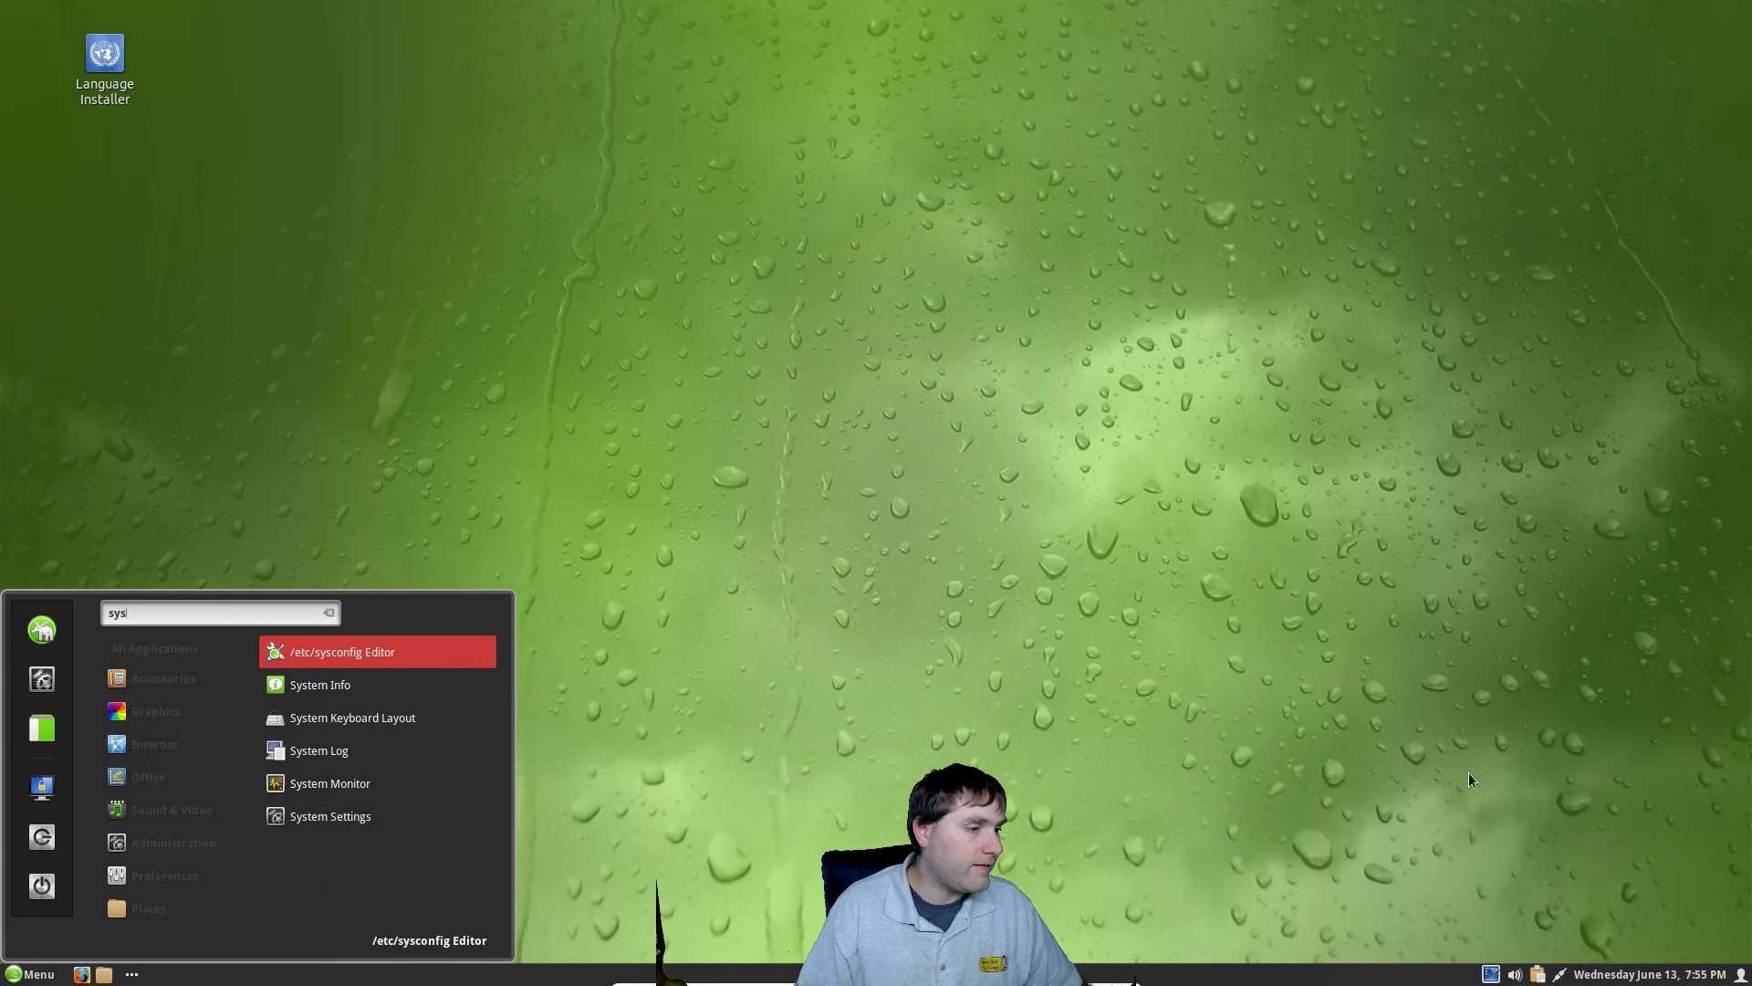
{"action": "left_click", "coordinate": [297, 784]}
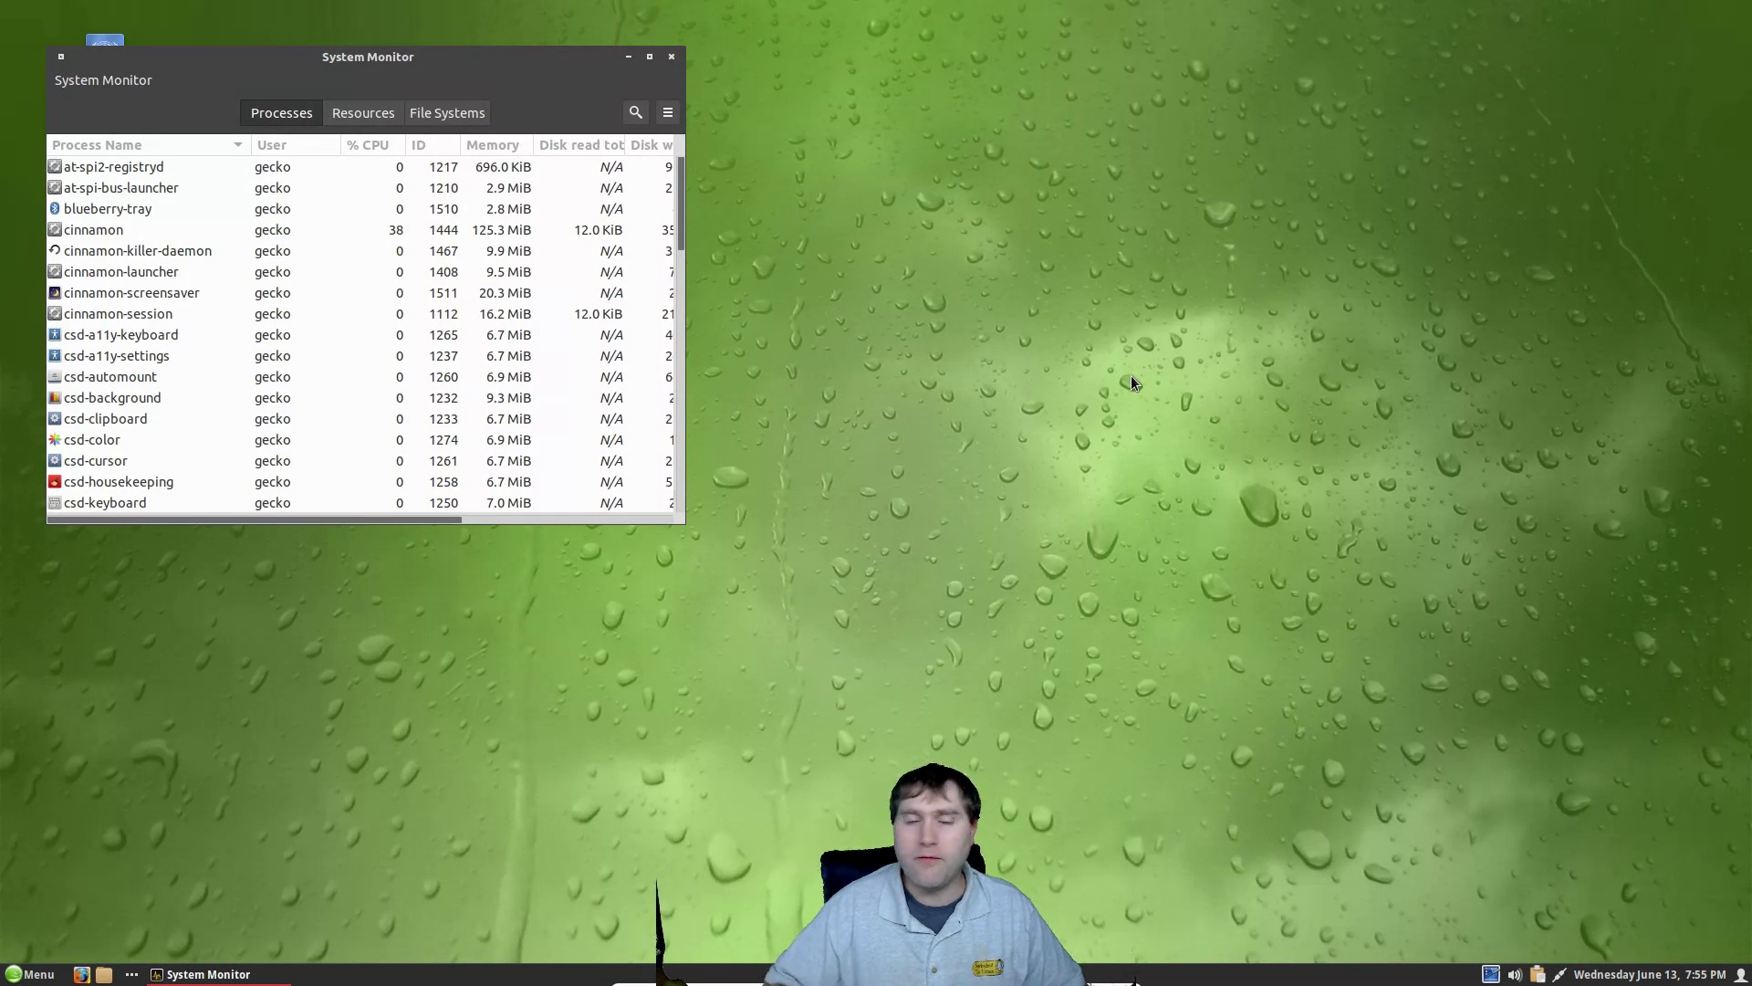
- View the CPU, memory and network usage graphs under Resources, then close System Monitor
{"action": "left_click_drag", "start_coordinate": [456, 61], "coordinate": [683, 235]}
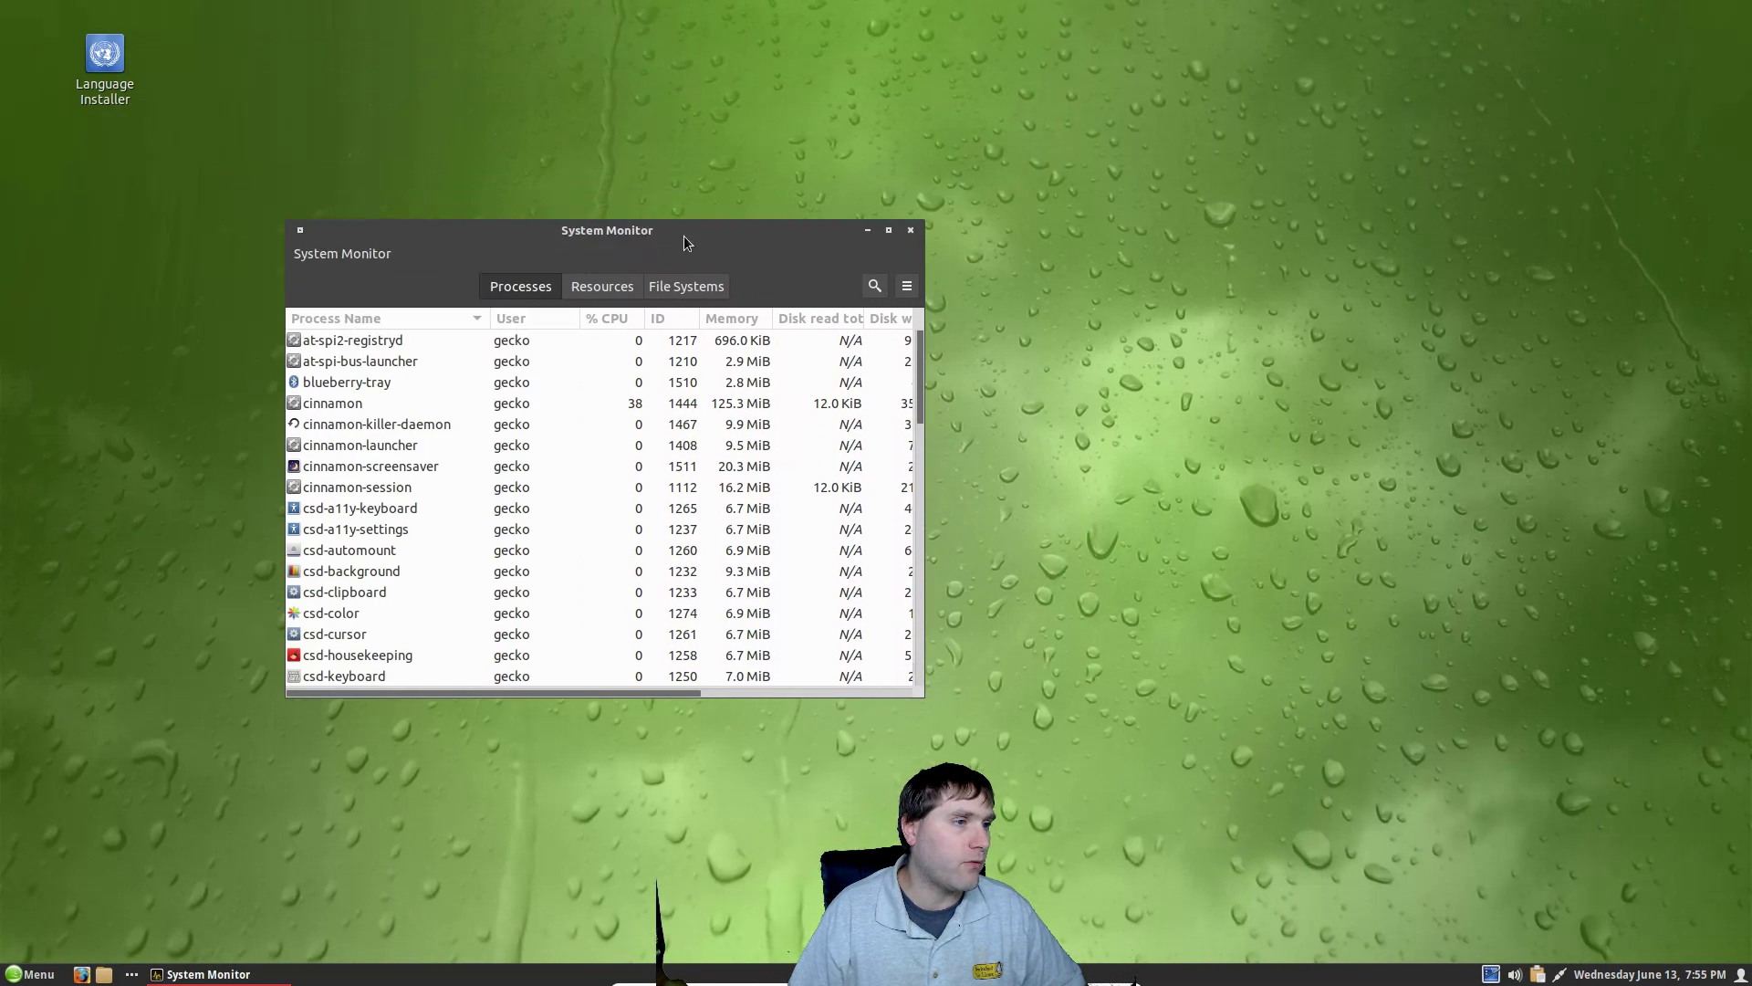
{"action": "left_click", "coordinate": [601, 289]}
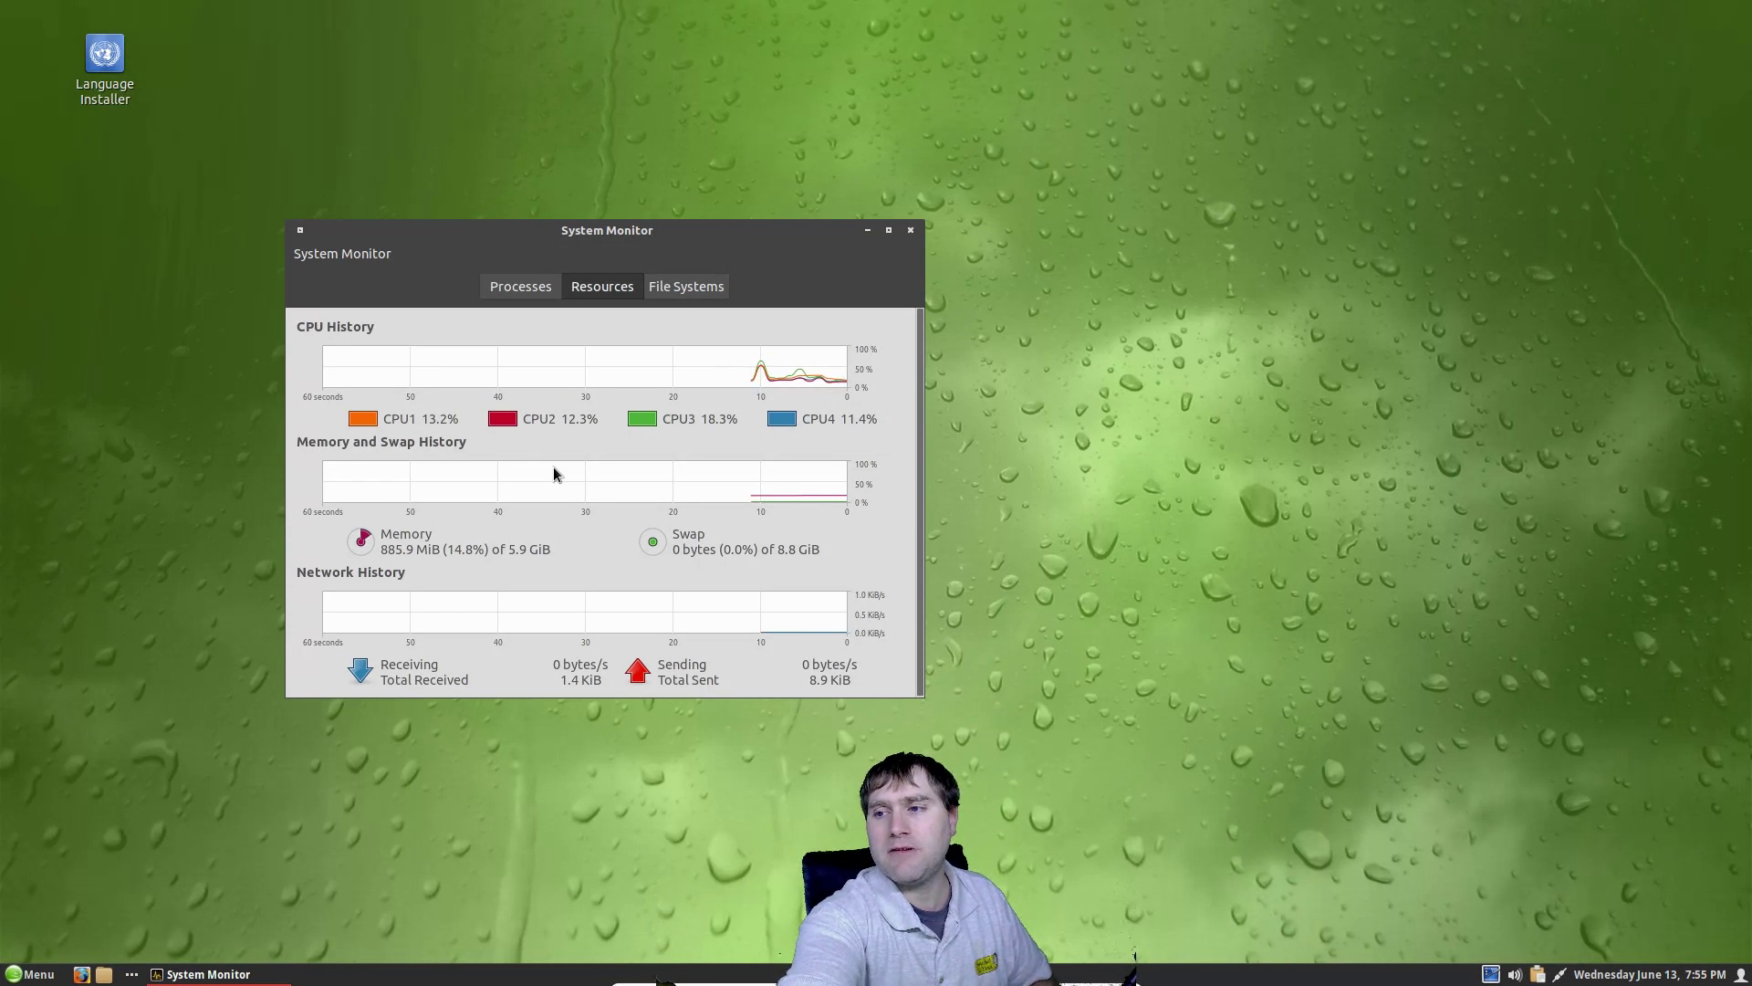
{"action": "left_click", "coordinate": [913, 230]}
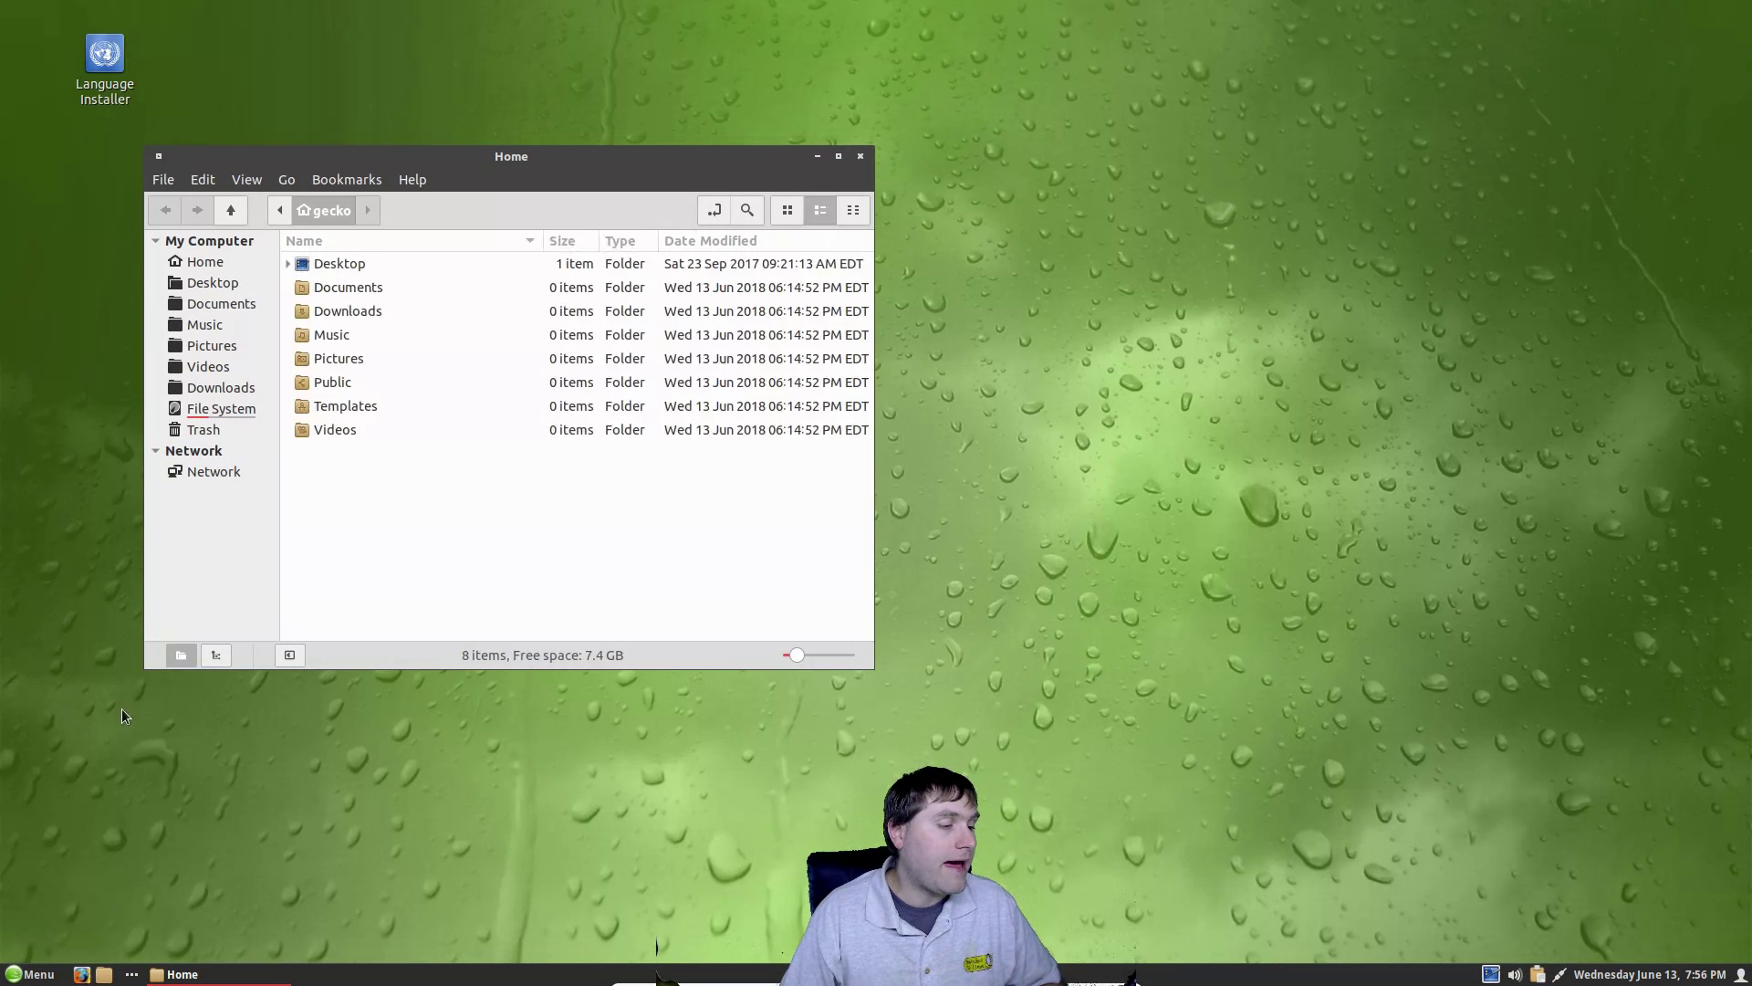
- Check the file manager's version in its About dialog, then close the Home folder window
{"action": "left_click_drag", "start_coordinate": [495, 152], "coordinate": [606, 146]}
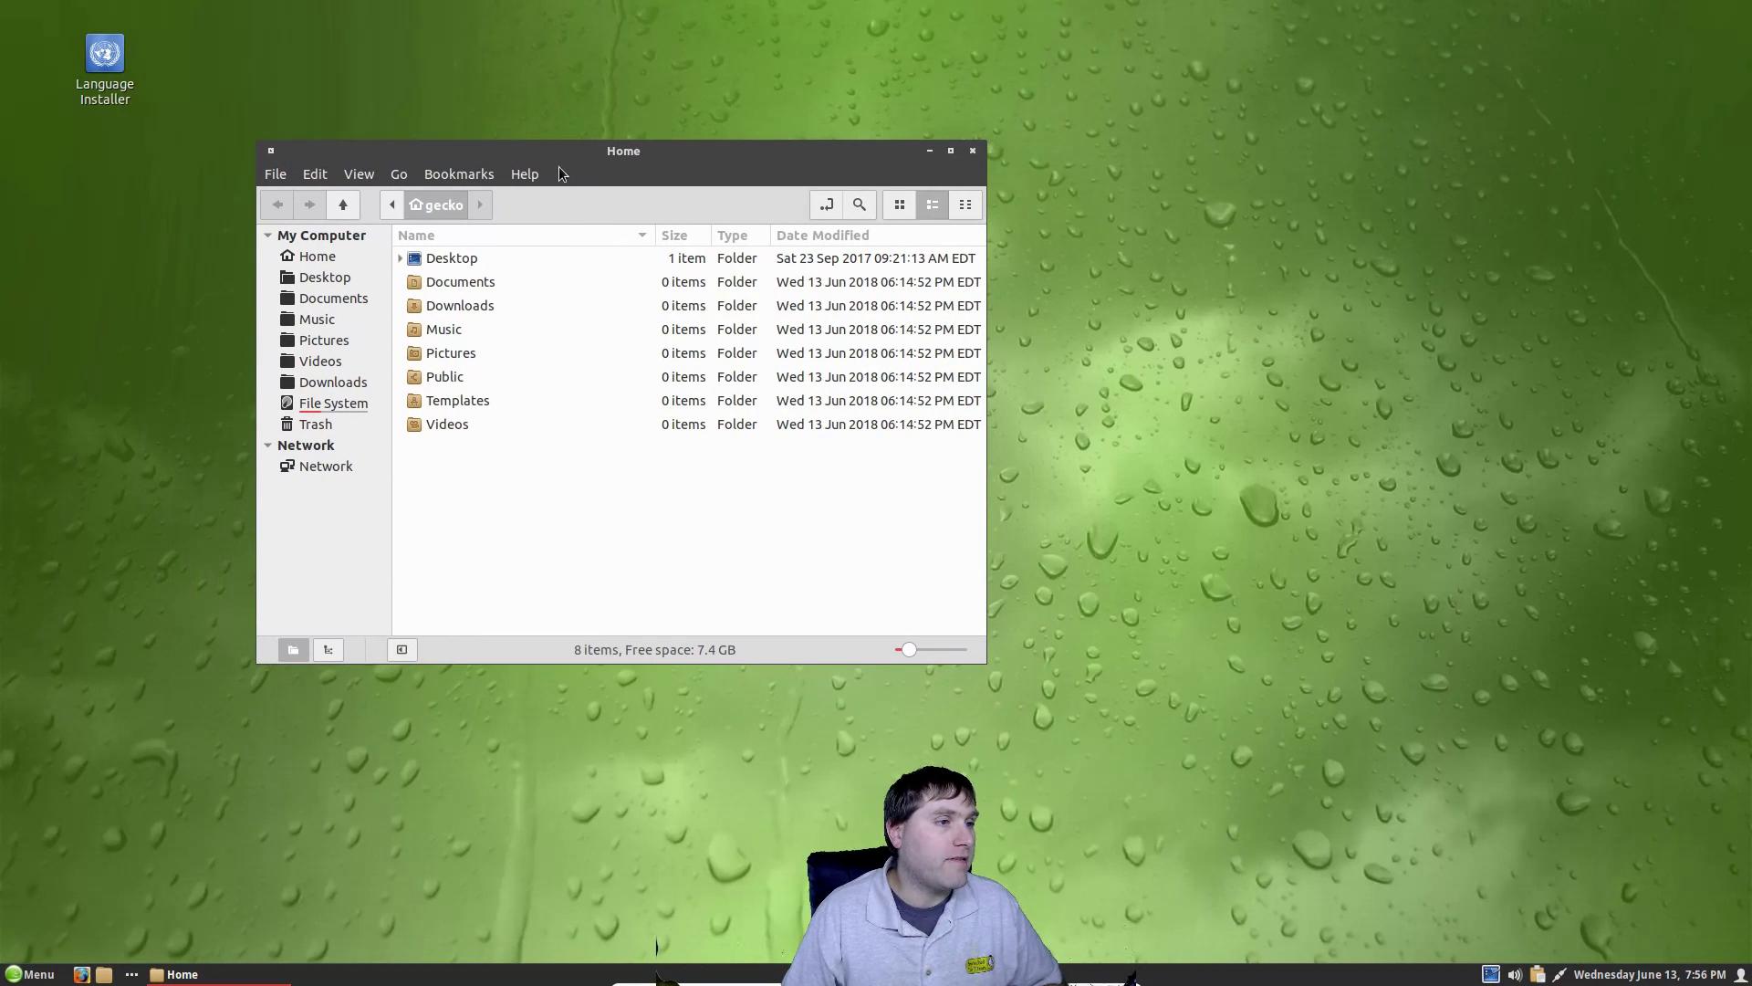
{"action": "left_click", "coordinate": [525, 174]}
{"action": "left_click", "coordinate": [546, 228]}
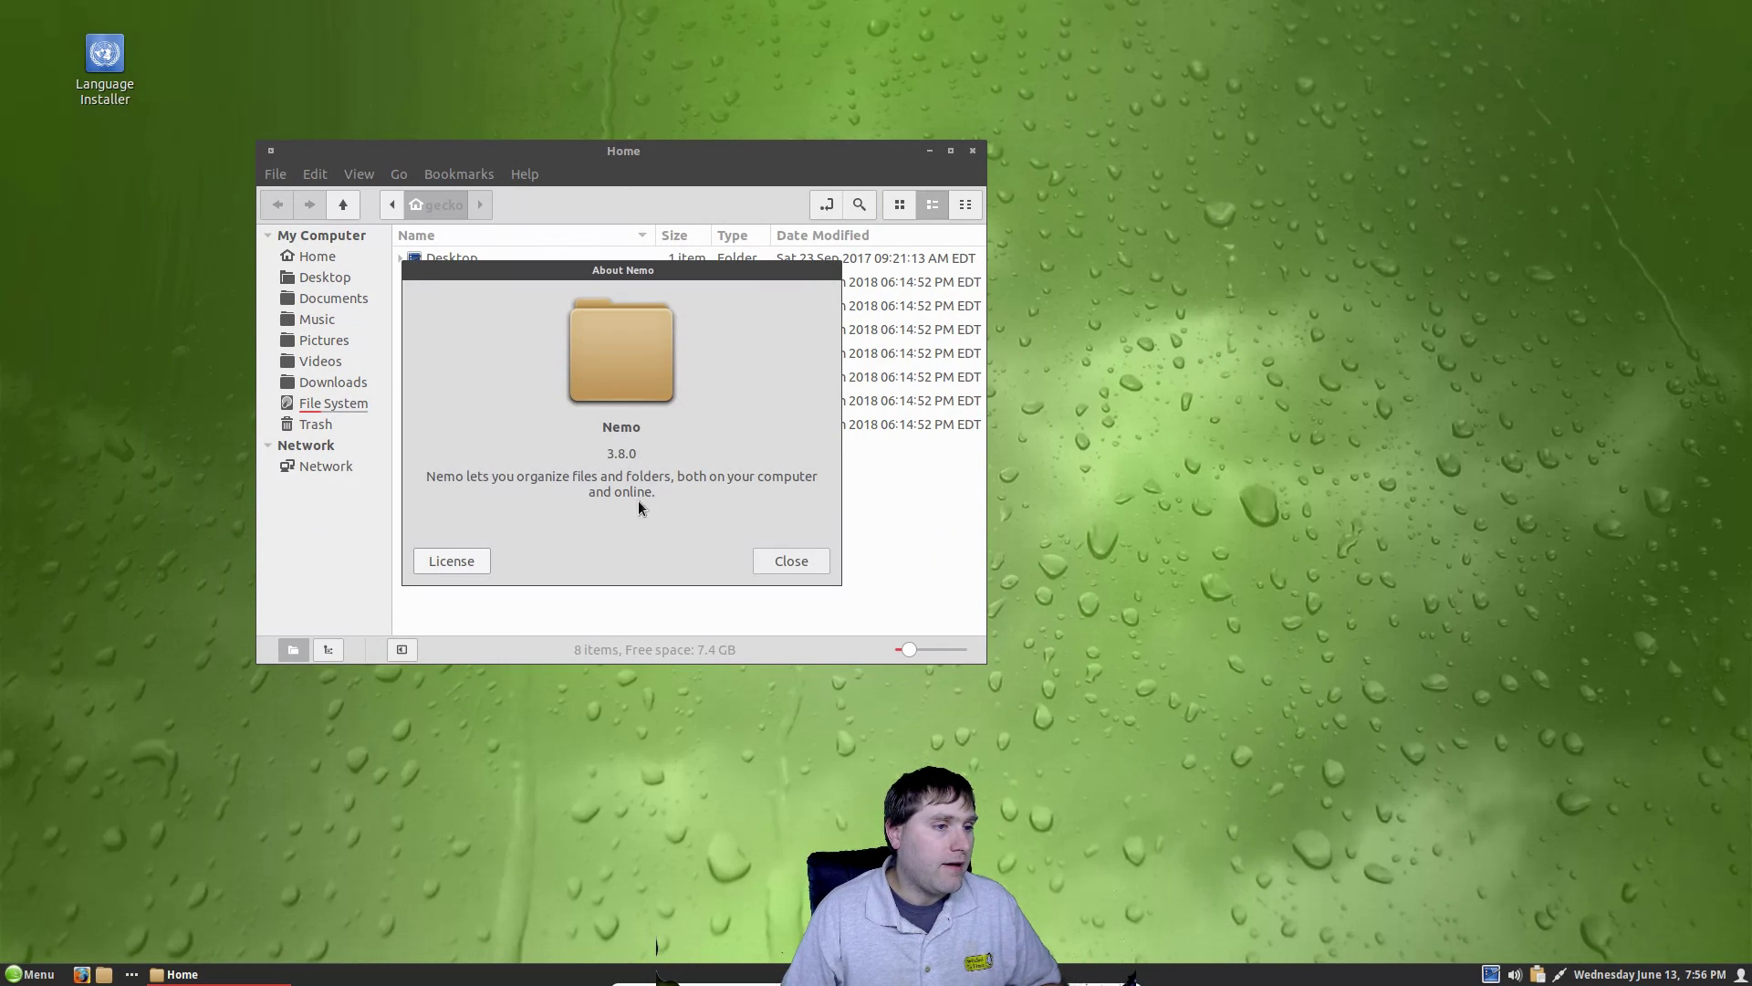
{"action": "left_click", "coordinate": [818, 561]}
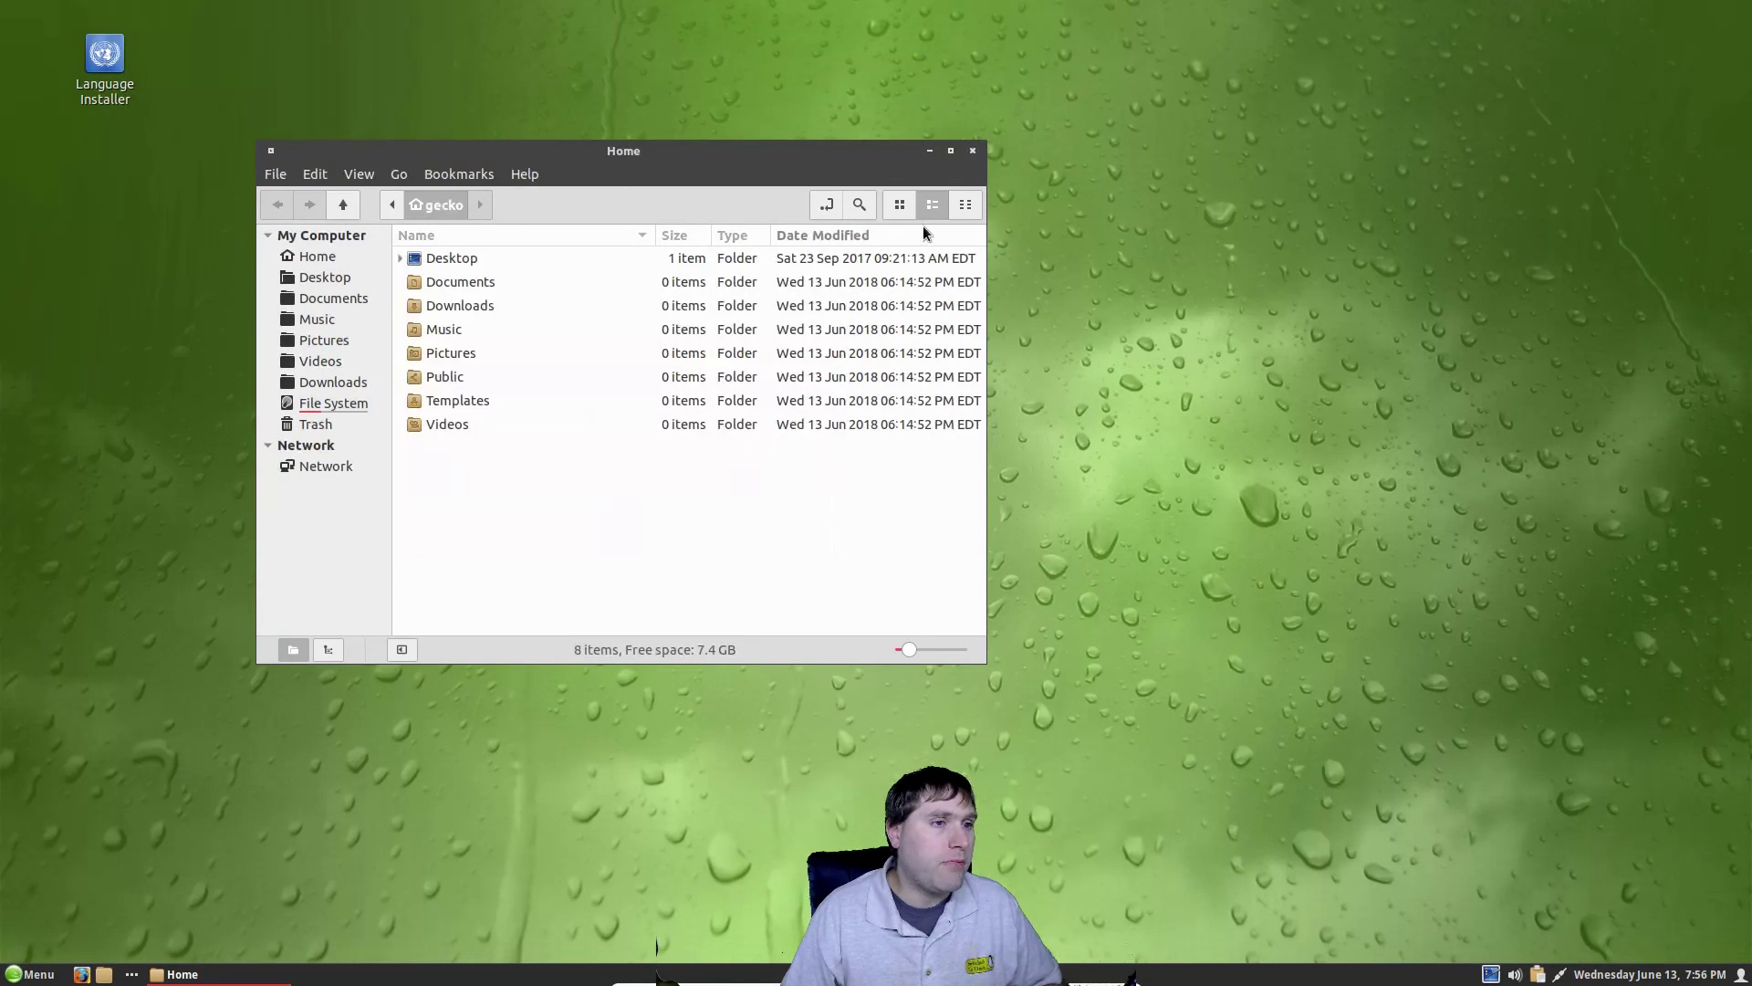
{"action": "left_click", "coordinate": [970, 152]}
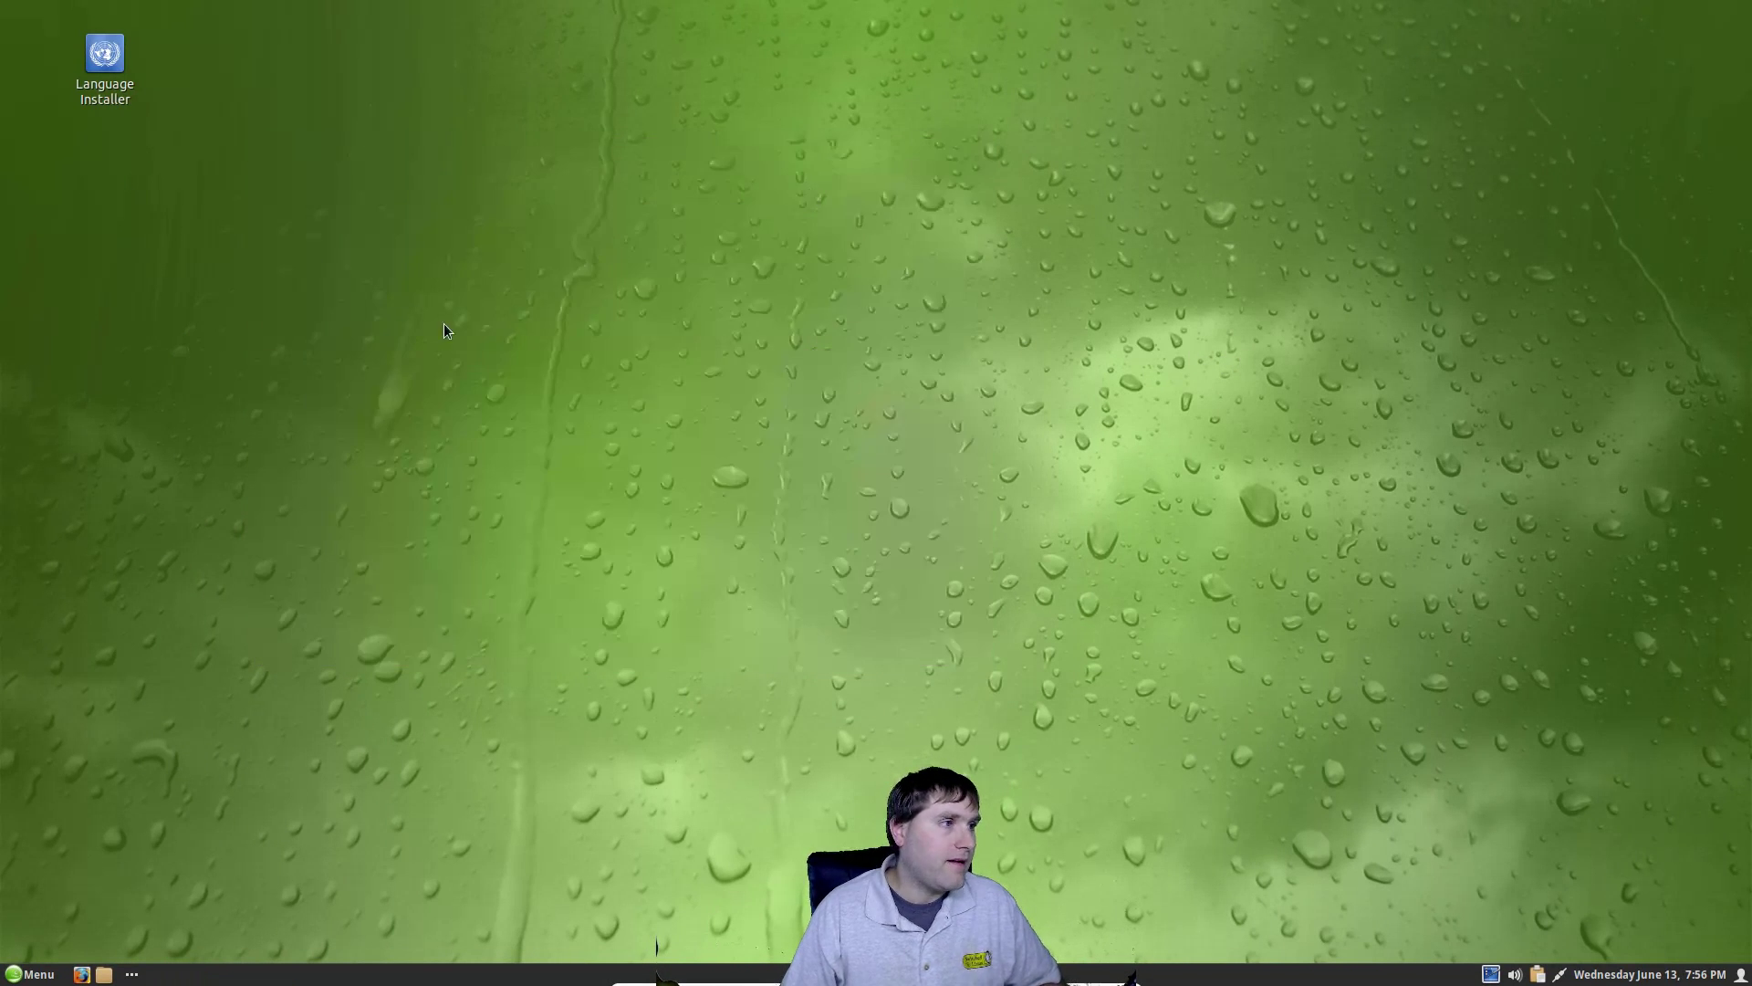
- Toggle desktop icon auto-arrange from the desktop context menu, then bring up the application menu
{"action": "right_click", "coordinate": [284, 338]}
{"action": "mouse_move", "coordinate": [390, 540]}
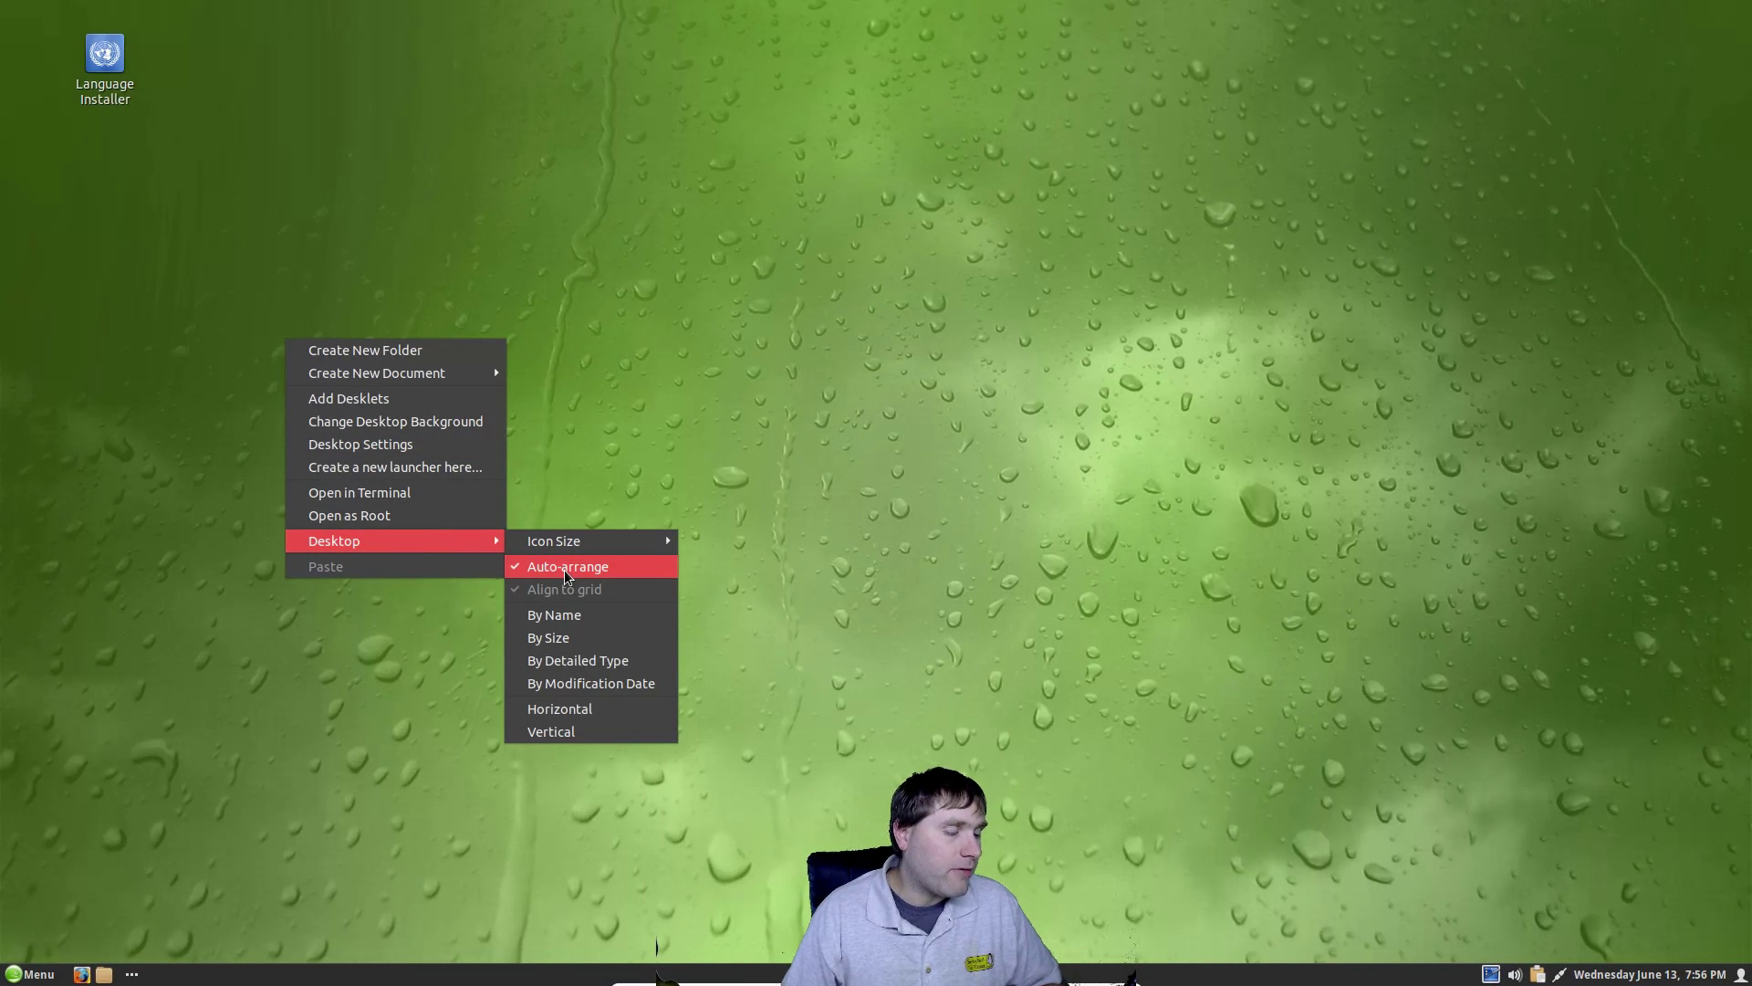
{"action": "left_click", "coordinate": [531, 565]}
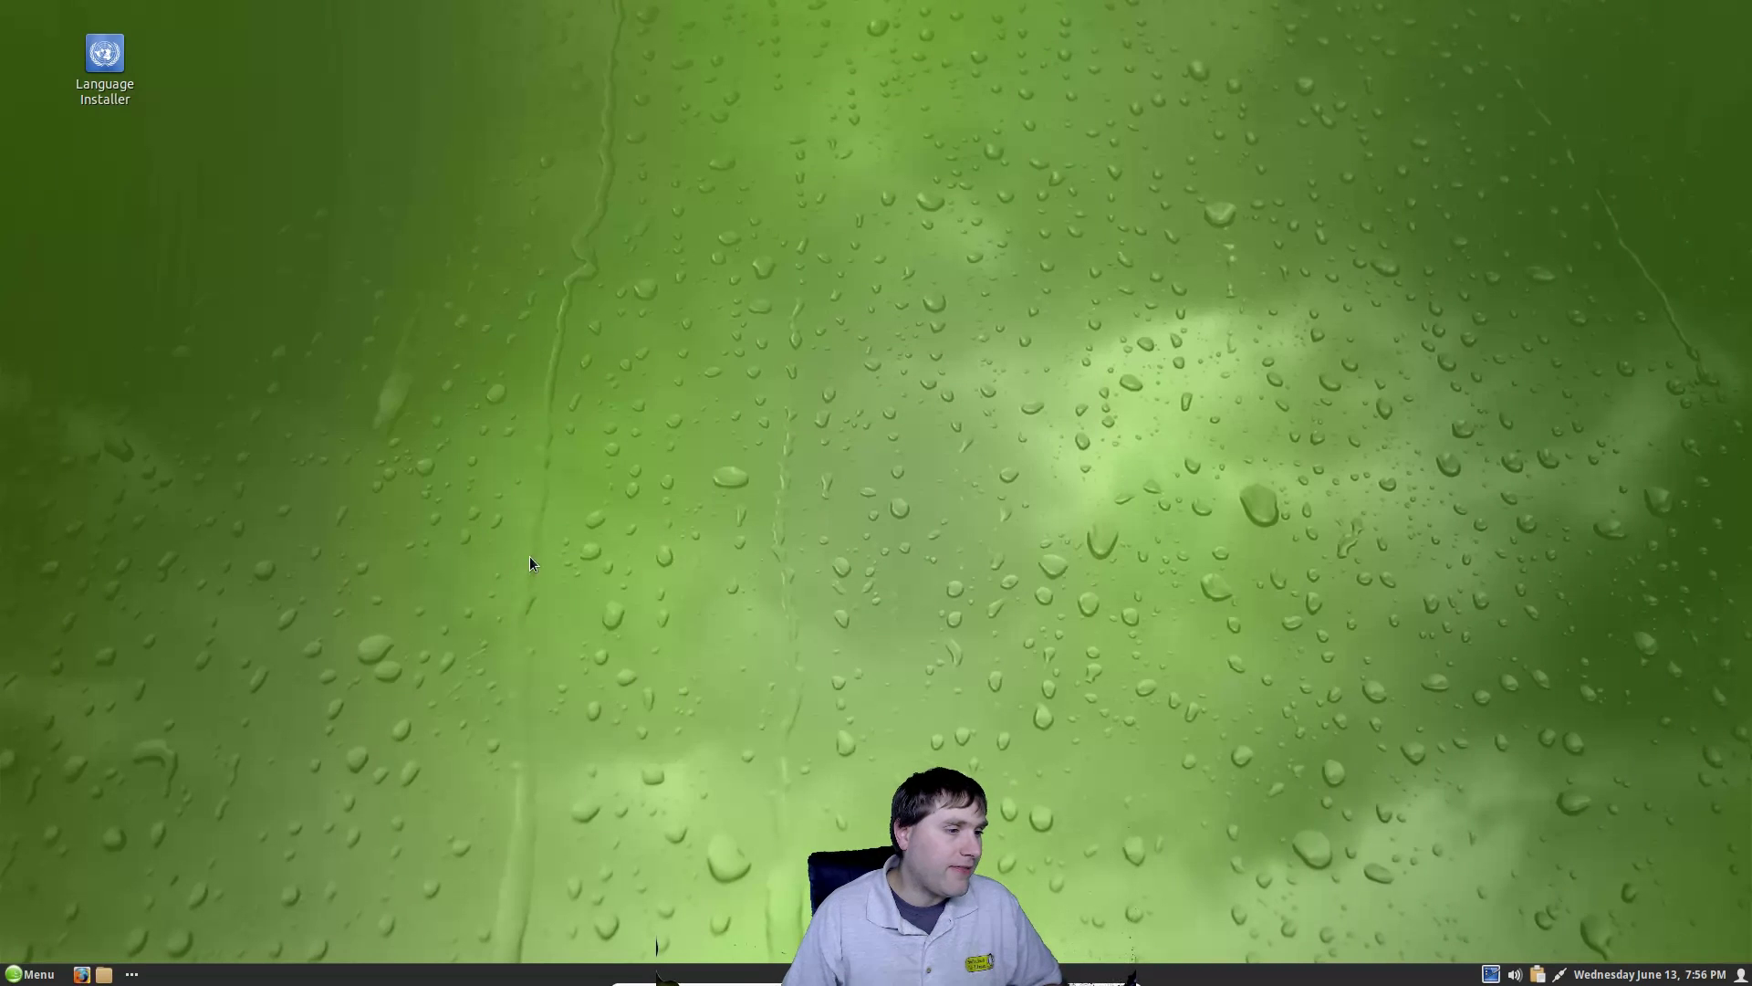
{"action": "right_click", "coordinate": [220, 331]}
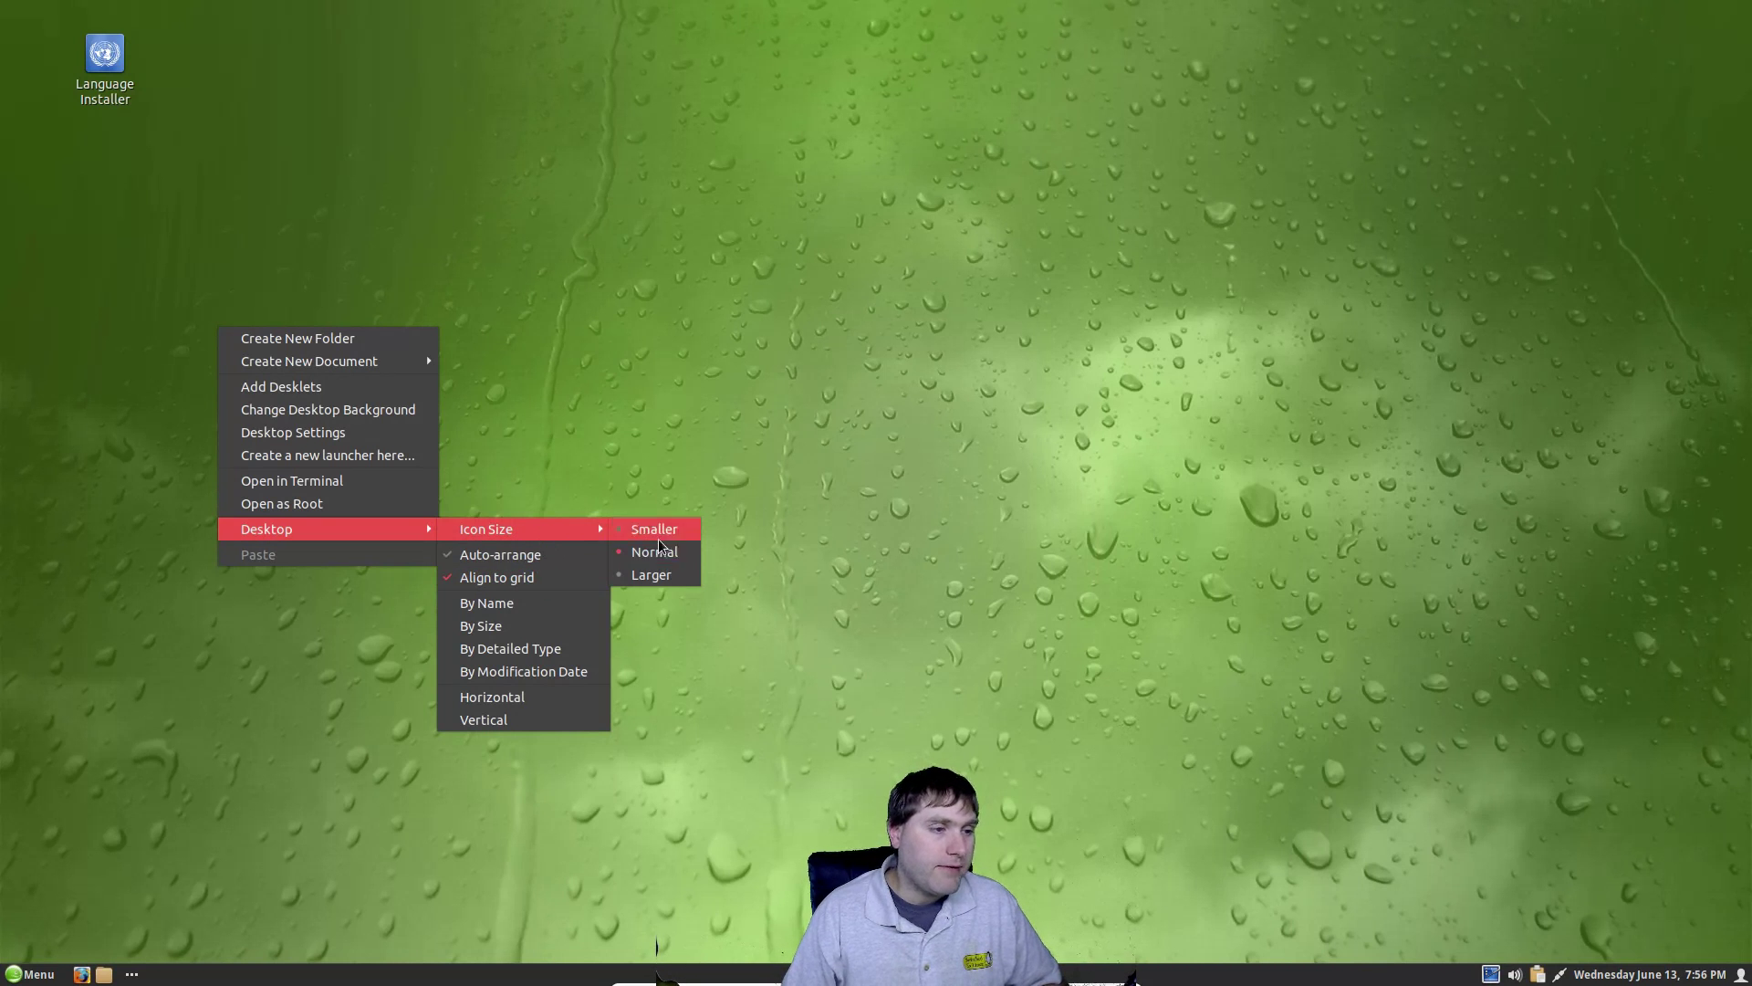
{"action": "mouse_move", "coordinate": [521, 529]}
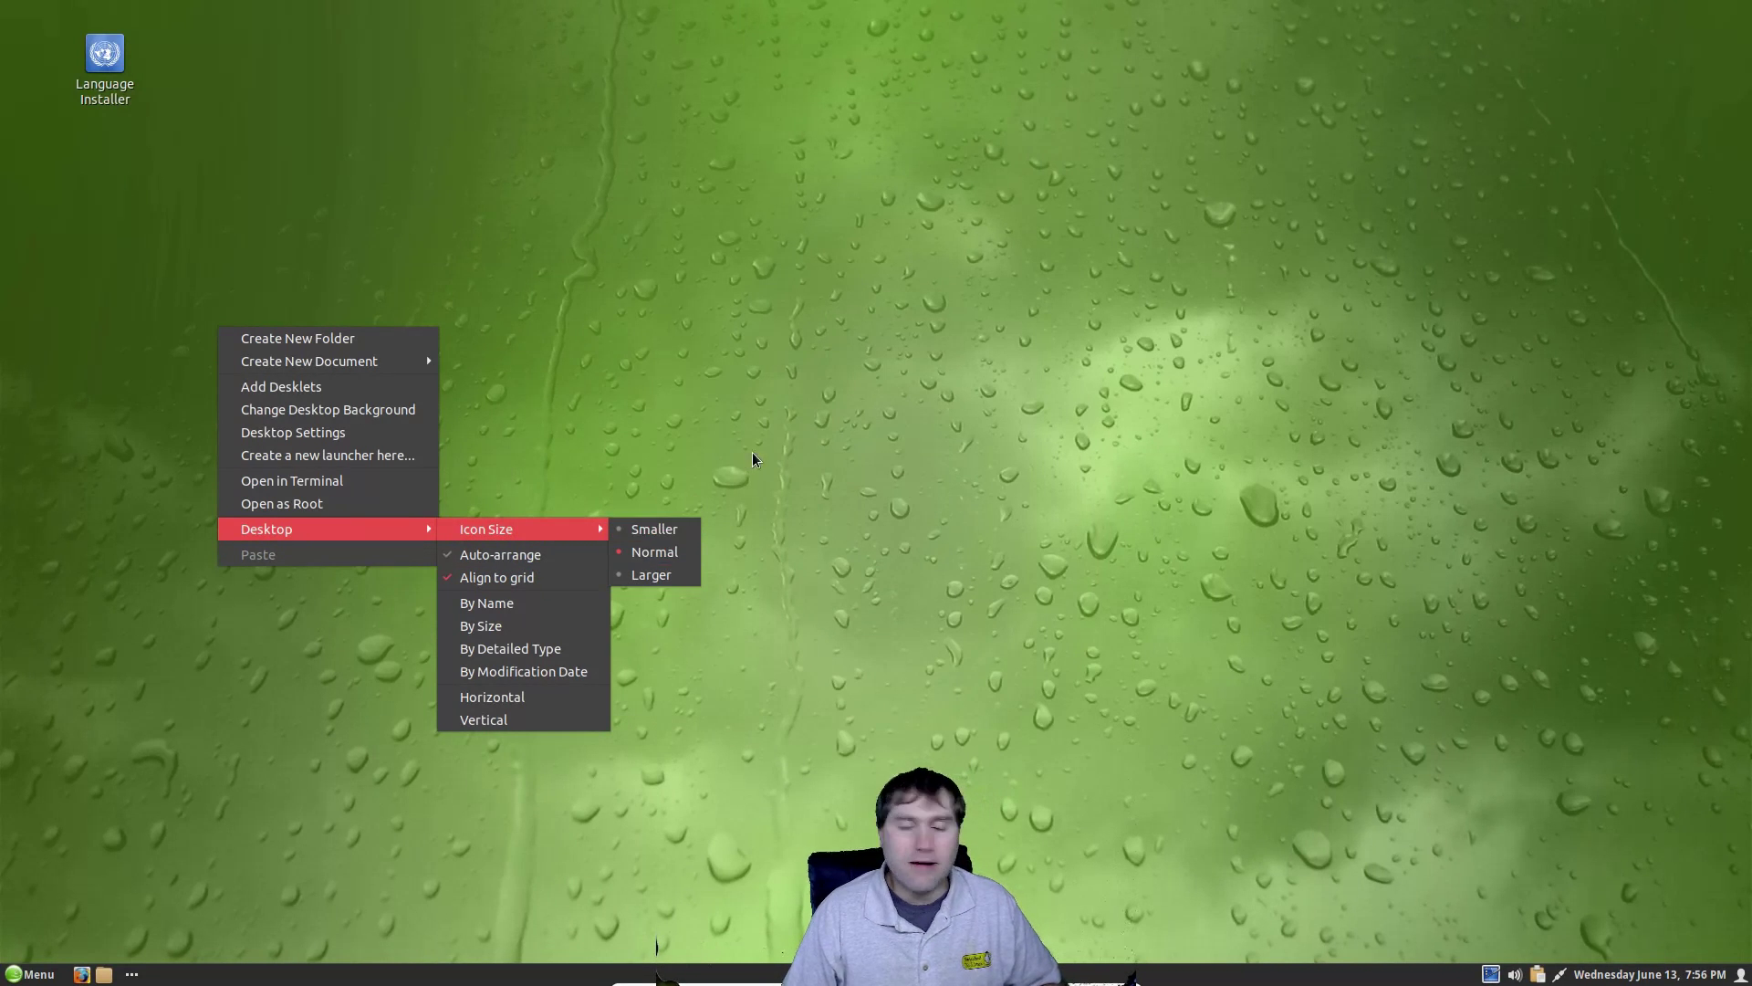
{"action": "left_click", "coordinate": [15, 821]}
{"action": "left_click", "coordinate": [28, 974]}
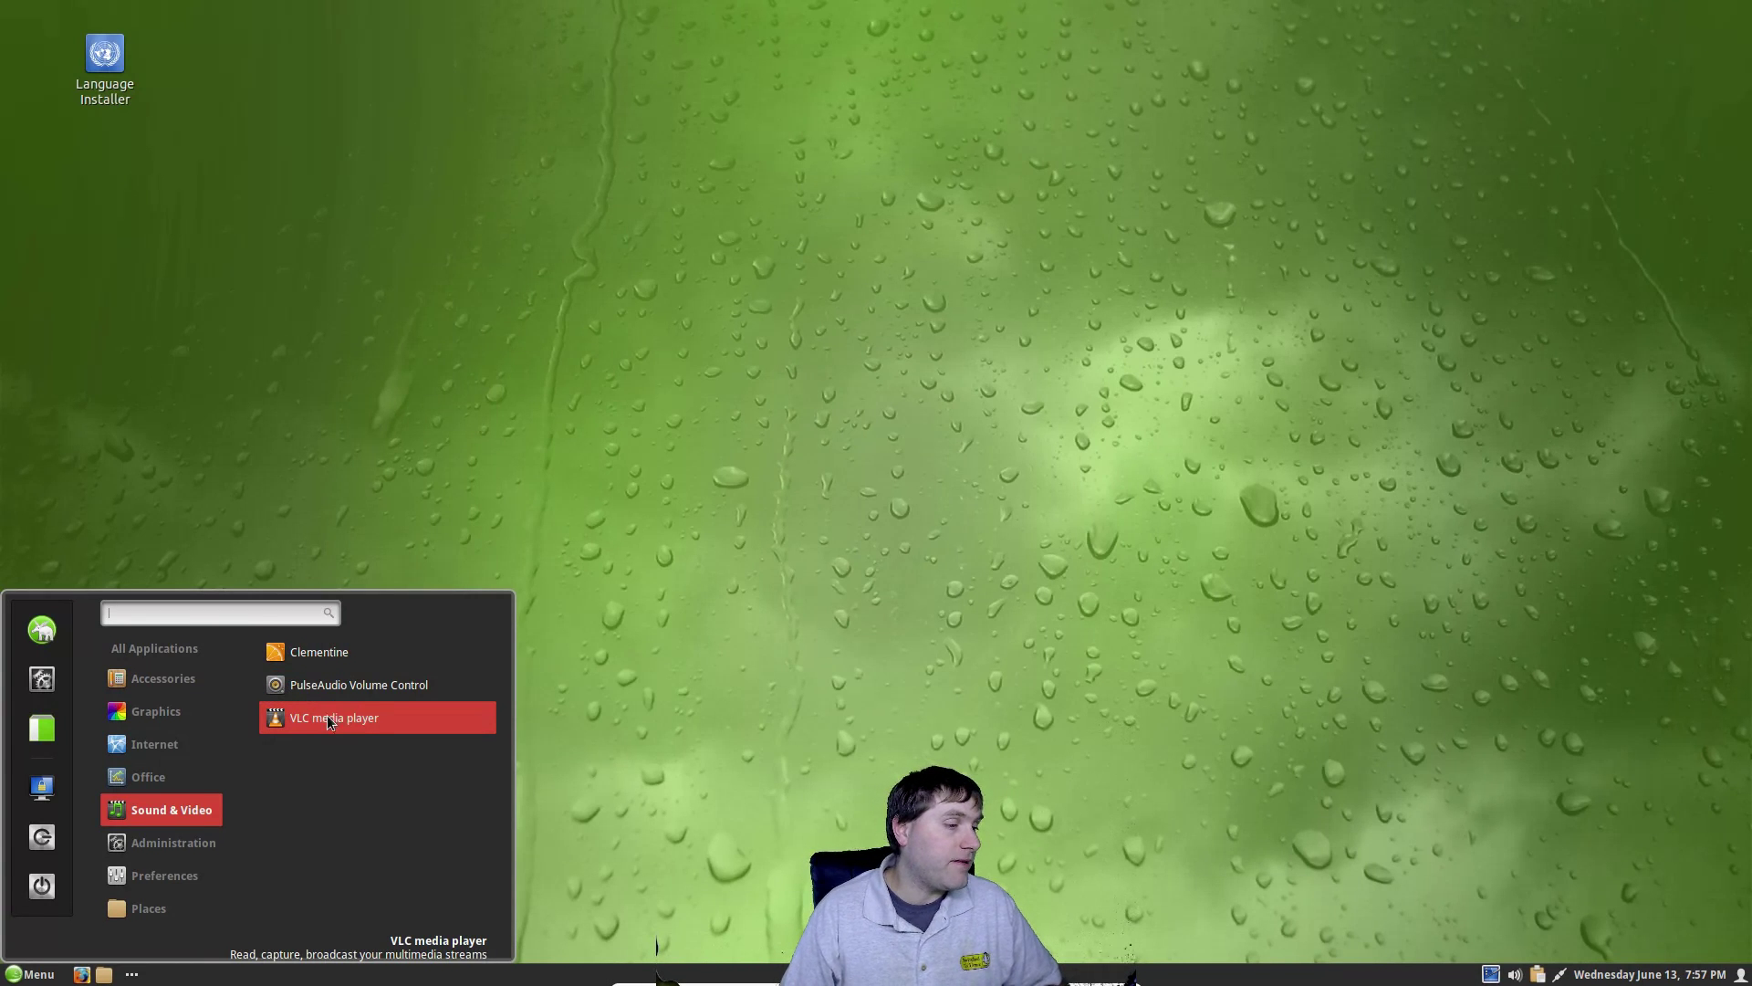
{"action": "mouse_move", "coordinate": [172, 843]}
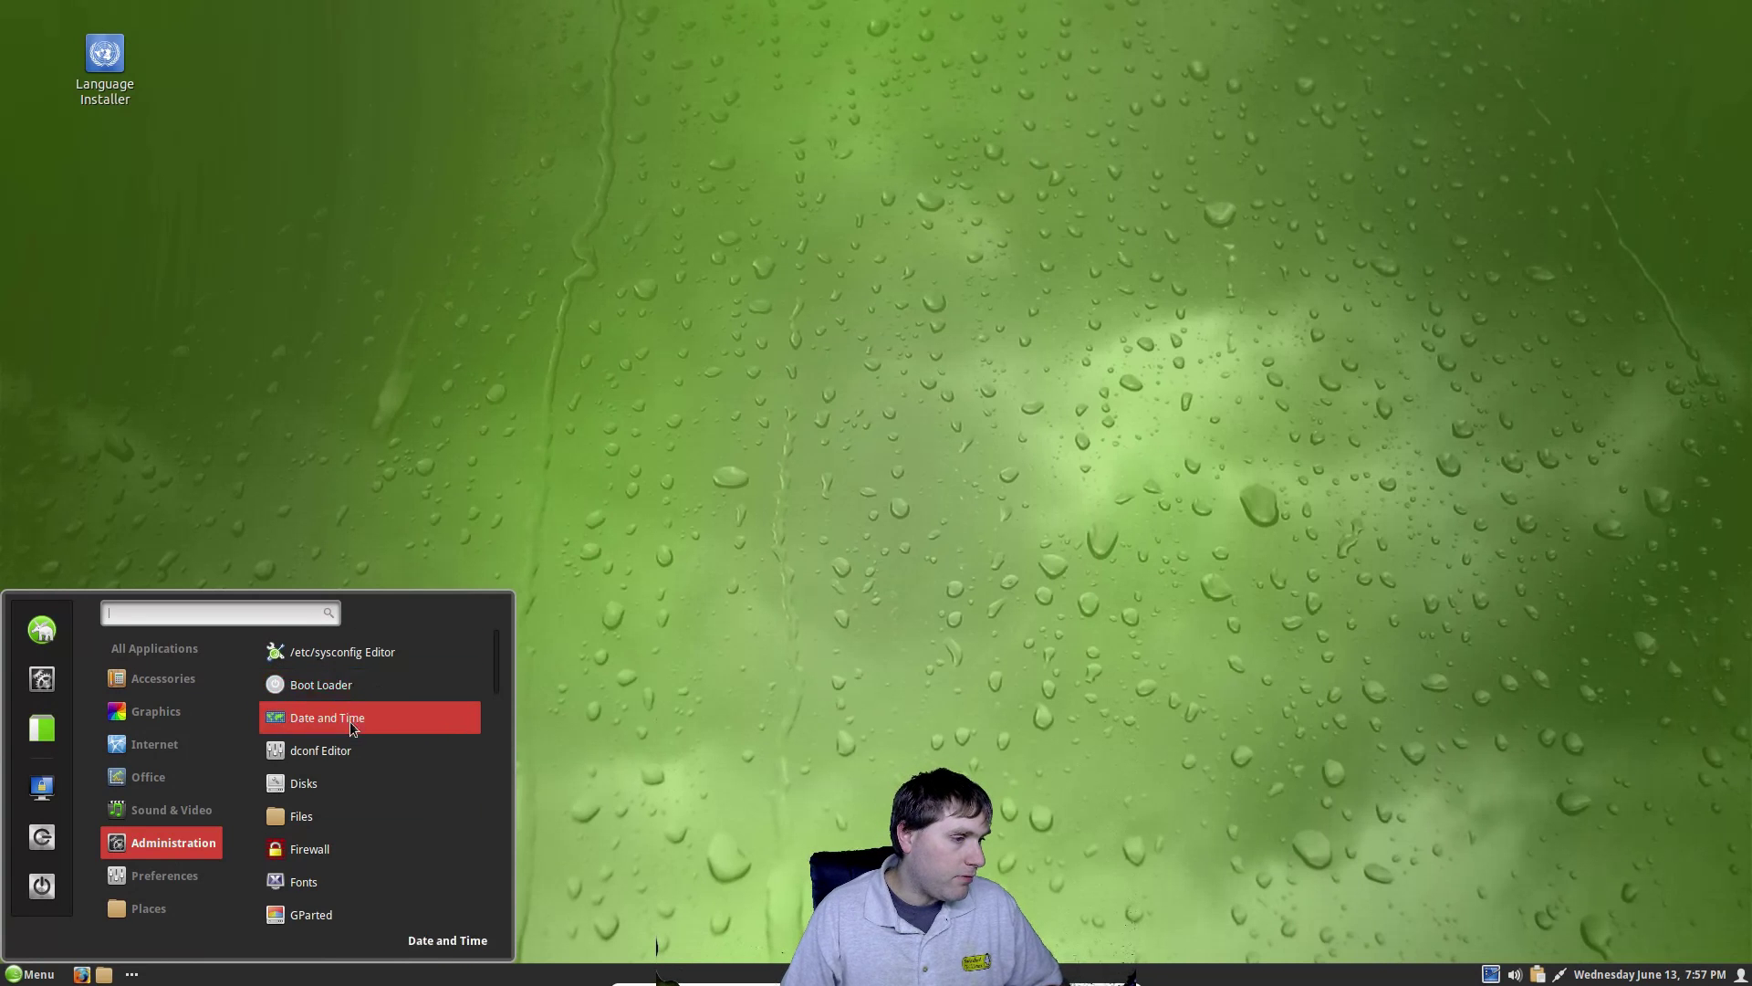
{"action": "scroll", "coordinate": [351, 740], "scroll_direction": "down", "scroll_amount": 1}
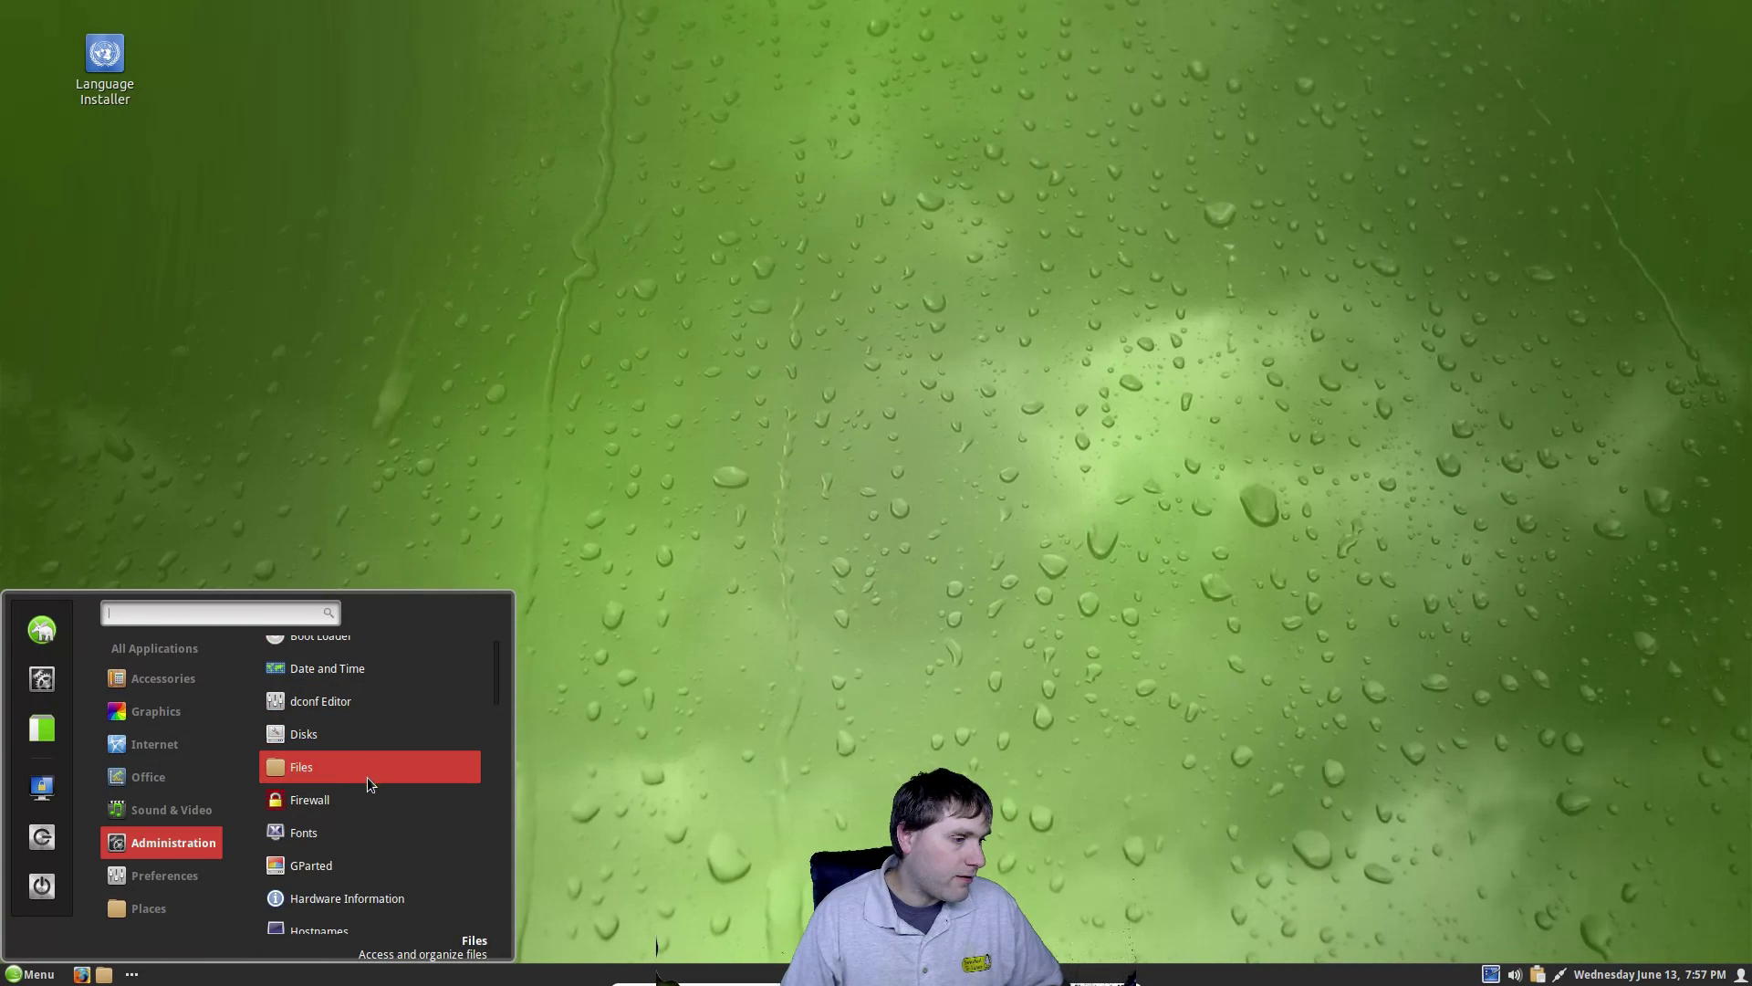
{"action": "scroll", "coordinate": [365, 787], "scroll_direction": "down", "scroll_amount": 1}
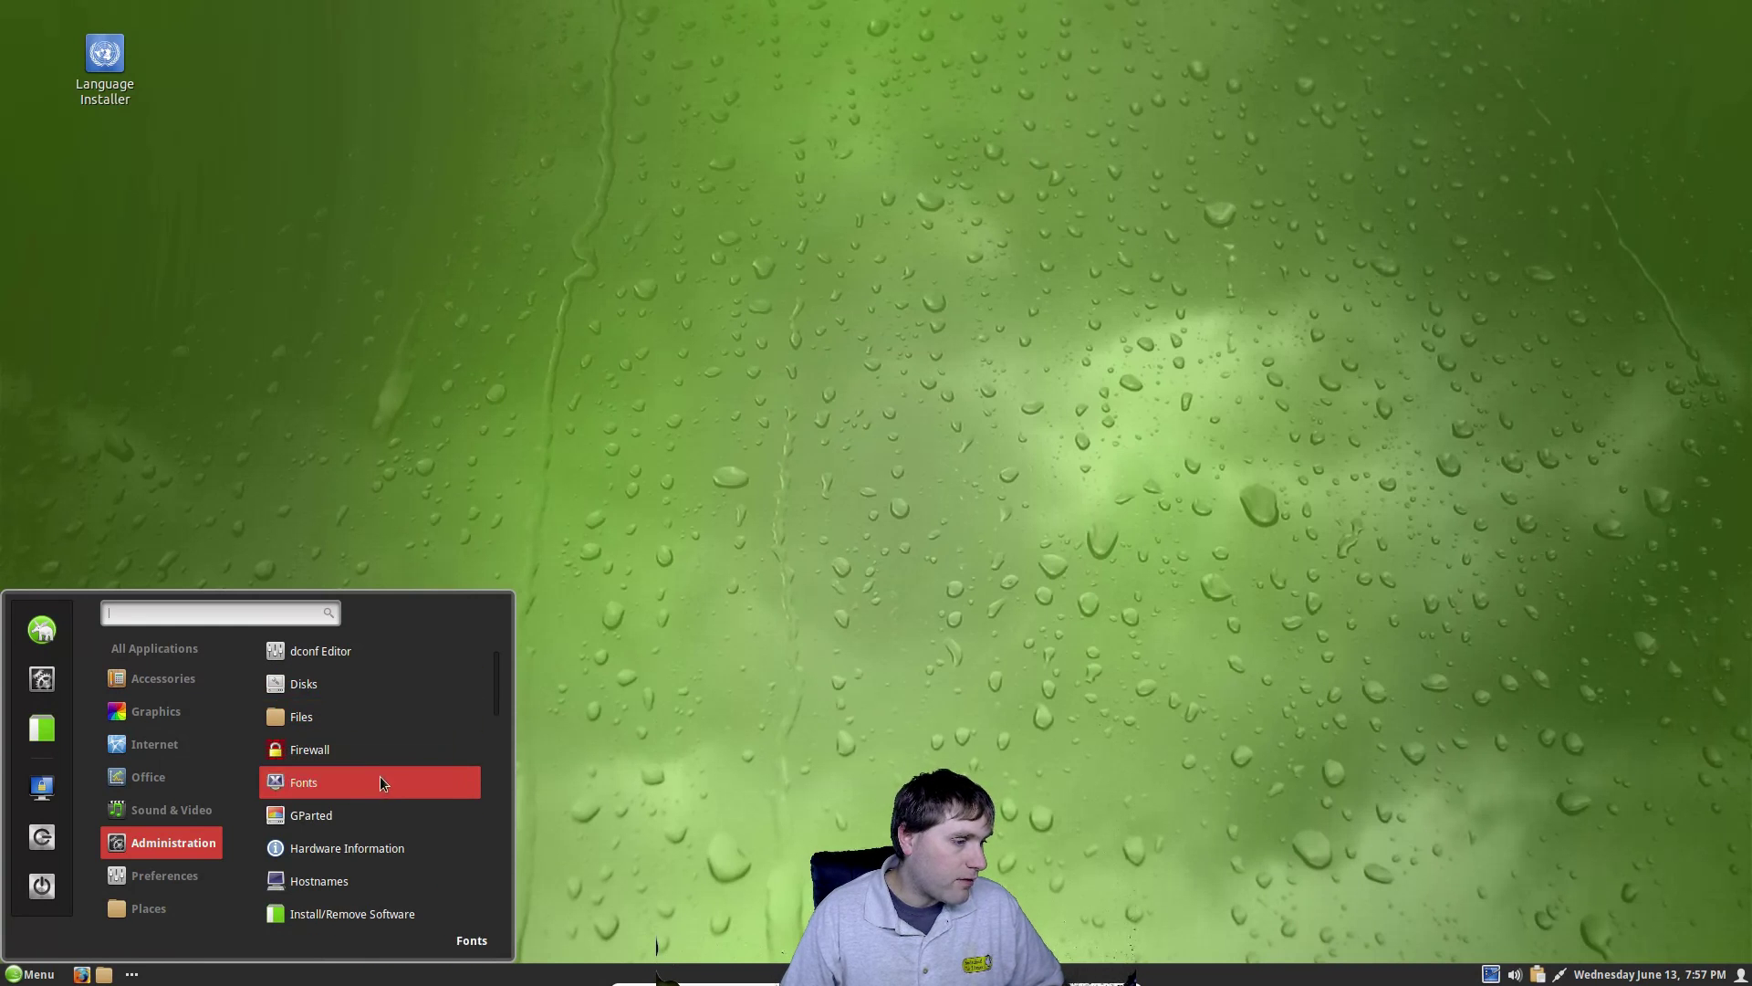
{"action": "scroll", "coordinate": [362, 827], "scroll_direction": "down", "scroll_amount": 4}
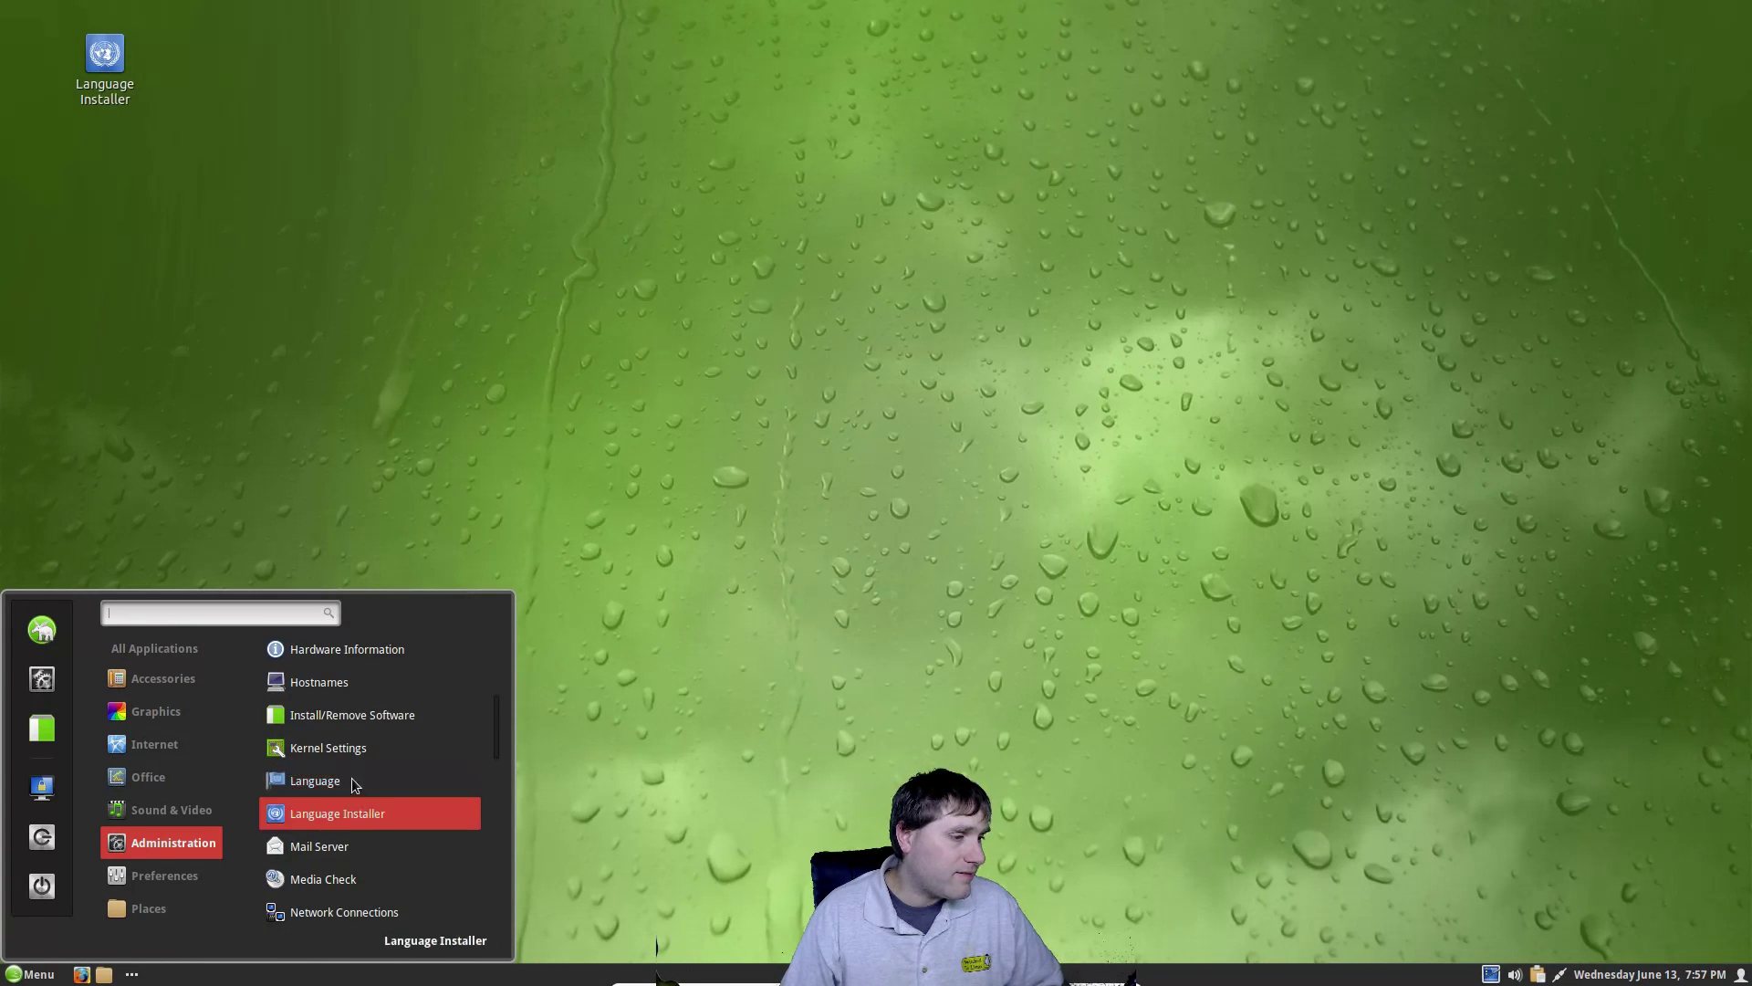
{"action": "scroll", "coordinate": [366, 774], "scroll_direction": "down", "scroll_amount": 2}
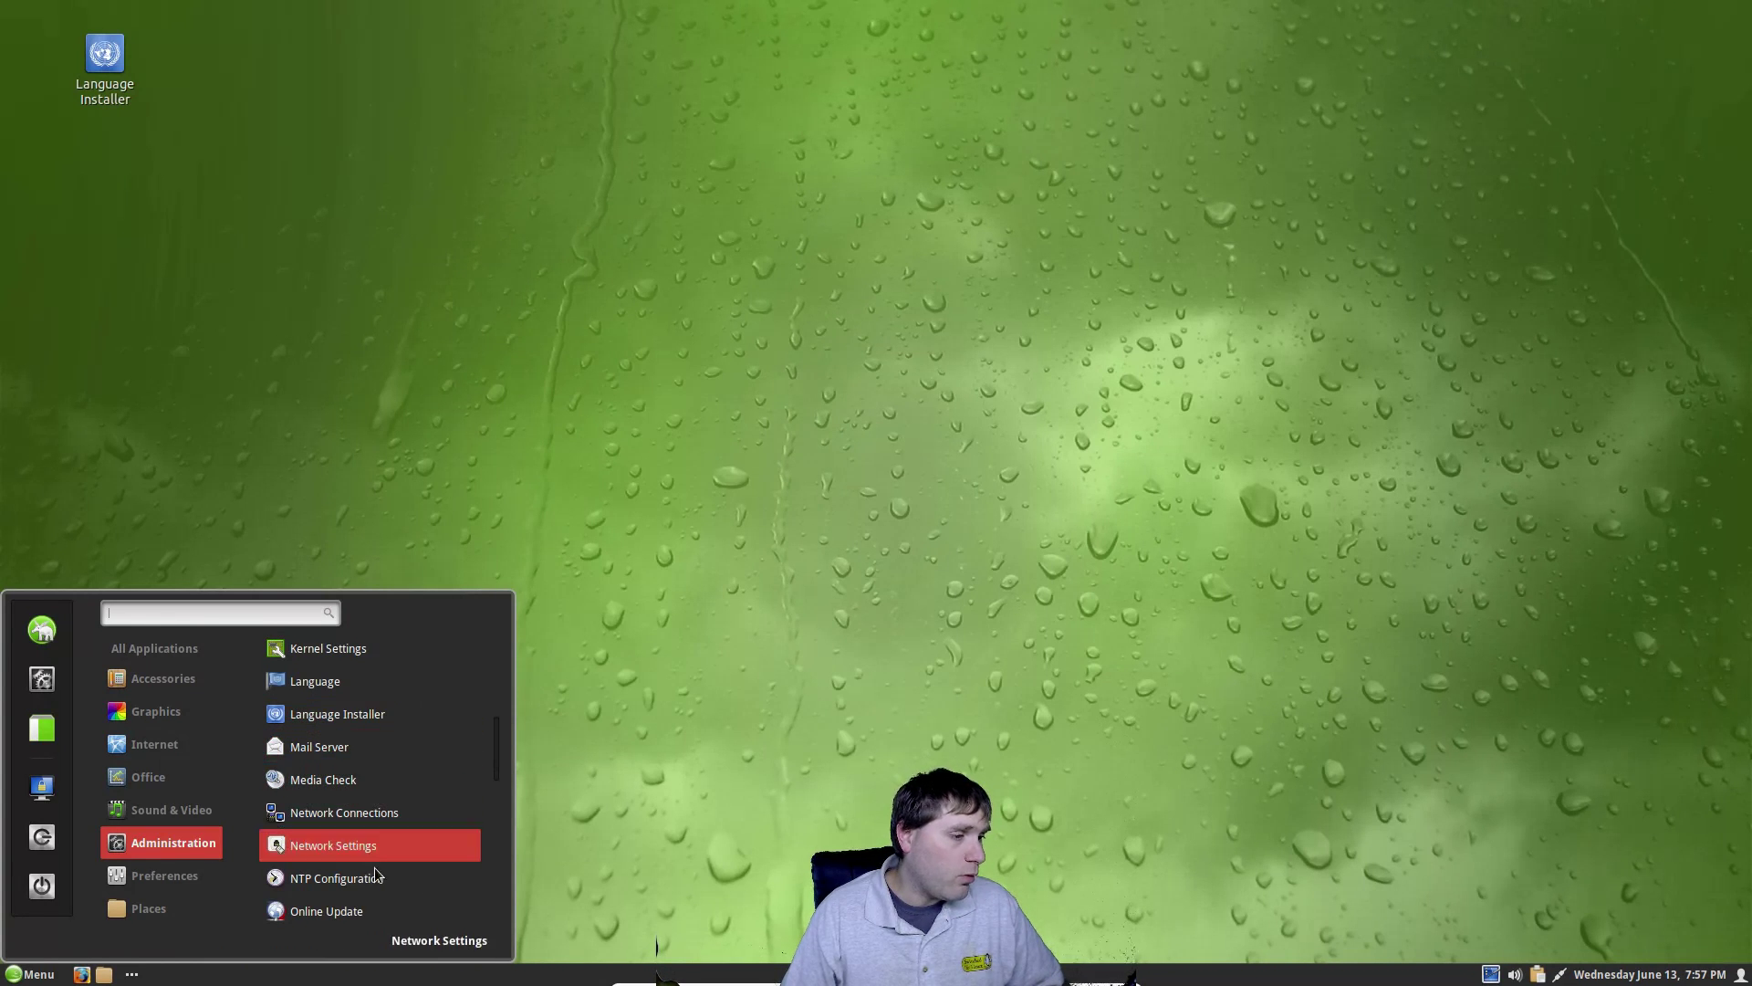
{"action": "scroll", "coordinate": [371, 877], "scroll_direction": "down", "scroll_amount": 1}
{"action": "scroll", "coordinate": [371, 878], "scroll_direction": "down", "scroll_amount": 2}
{"action": "scroll", "coordinate": [371, 863], "scroll_direction": "down", "scroll_amount": 3}
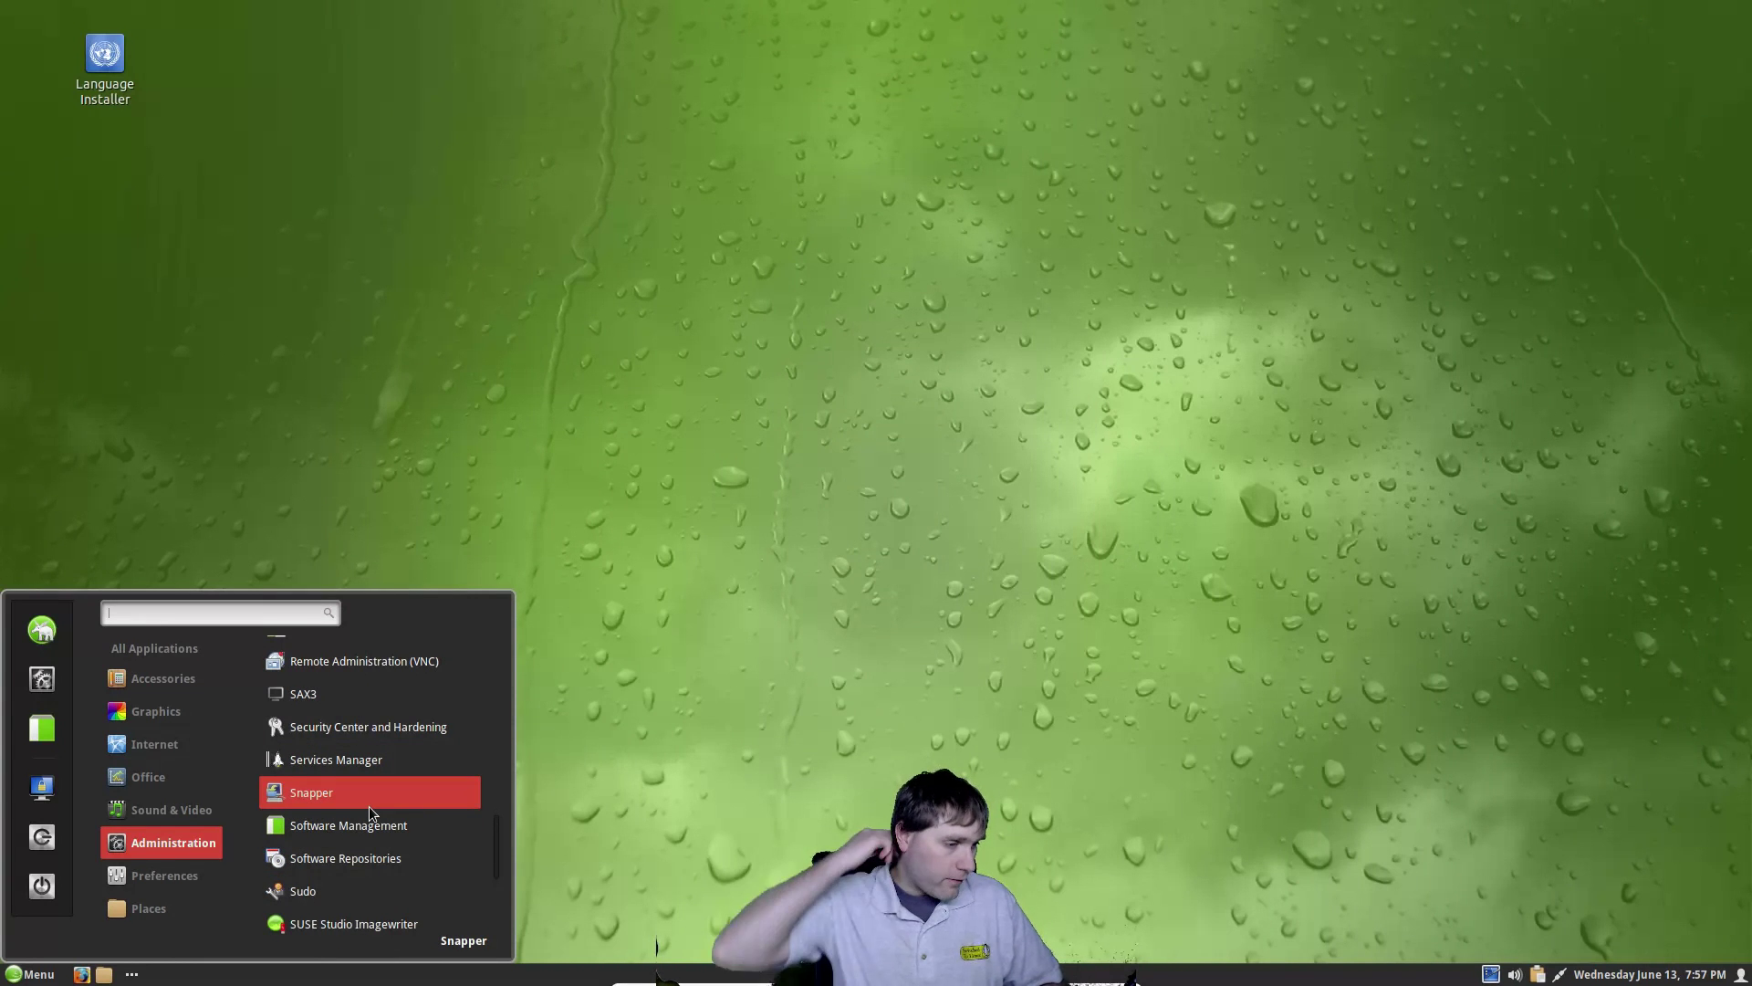
{"action": "scroll", "coordinate": [367, 807], "scroll_direction": "down", "scroll_amount": 3}
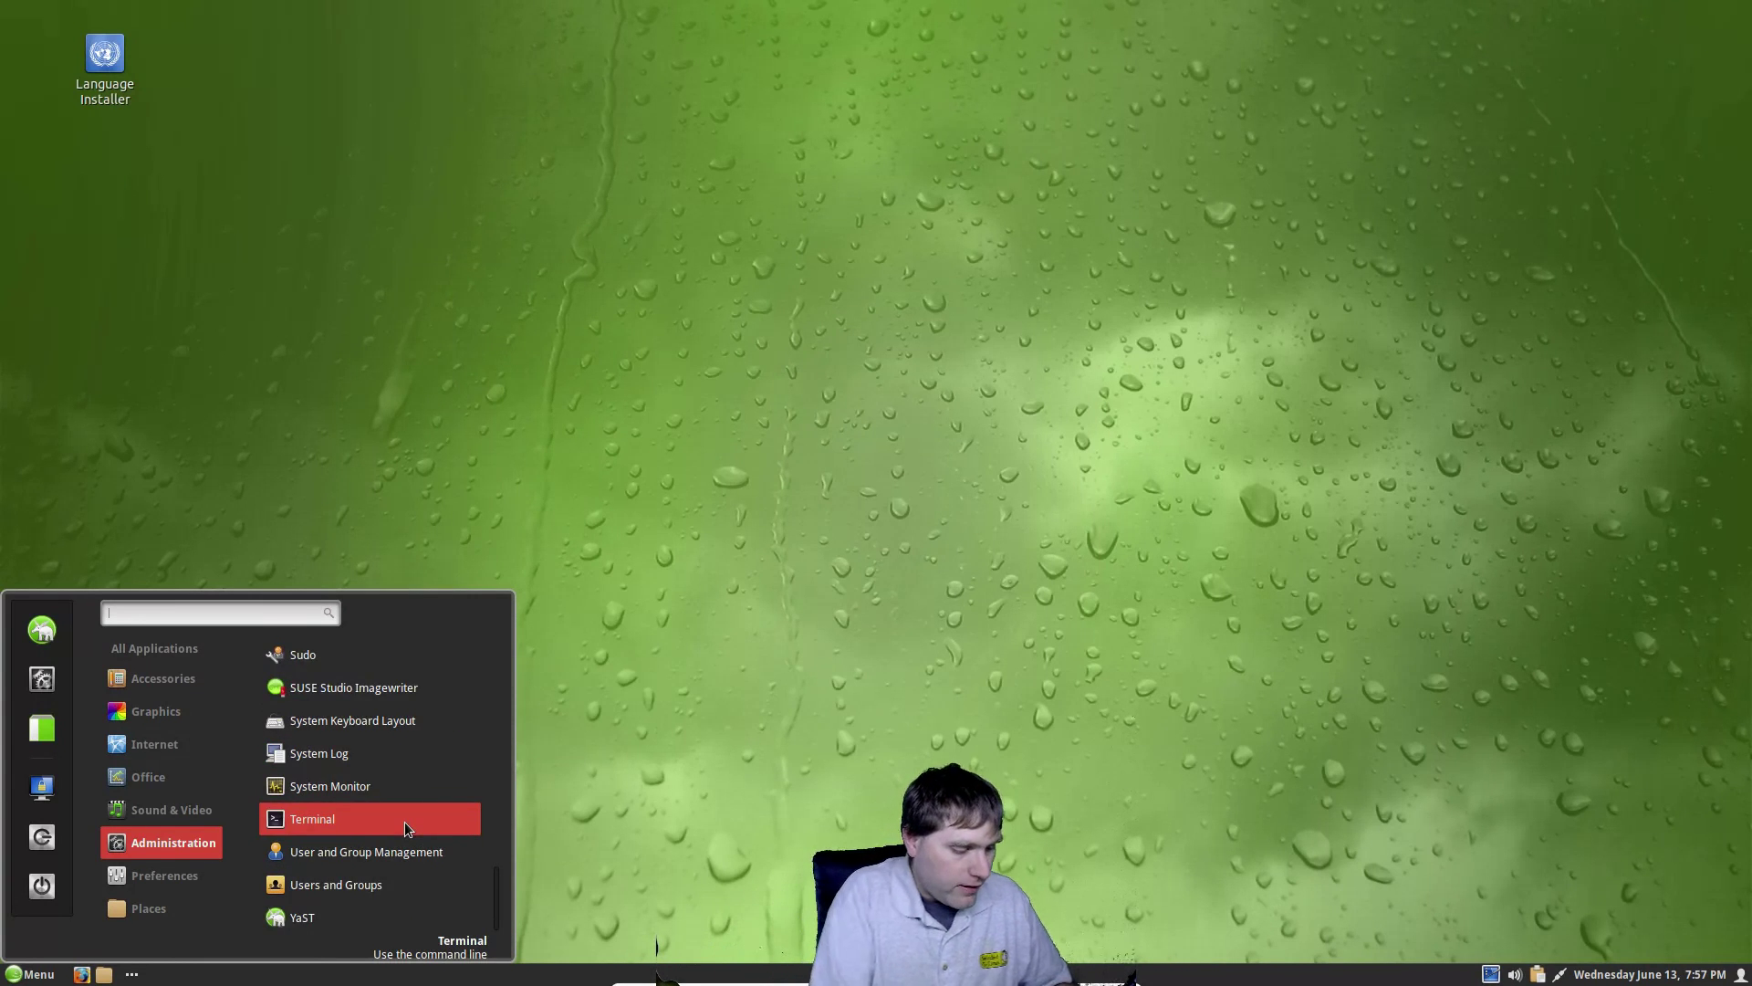
{"action": "type", "text": "usb"}
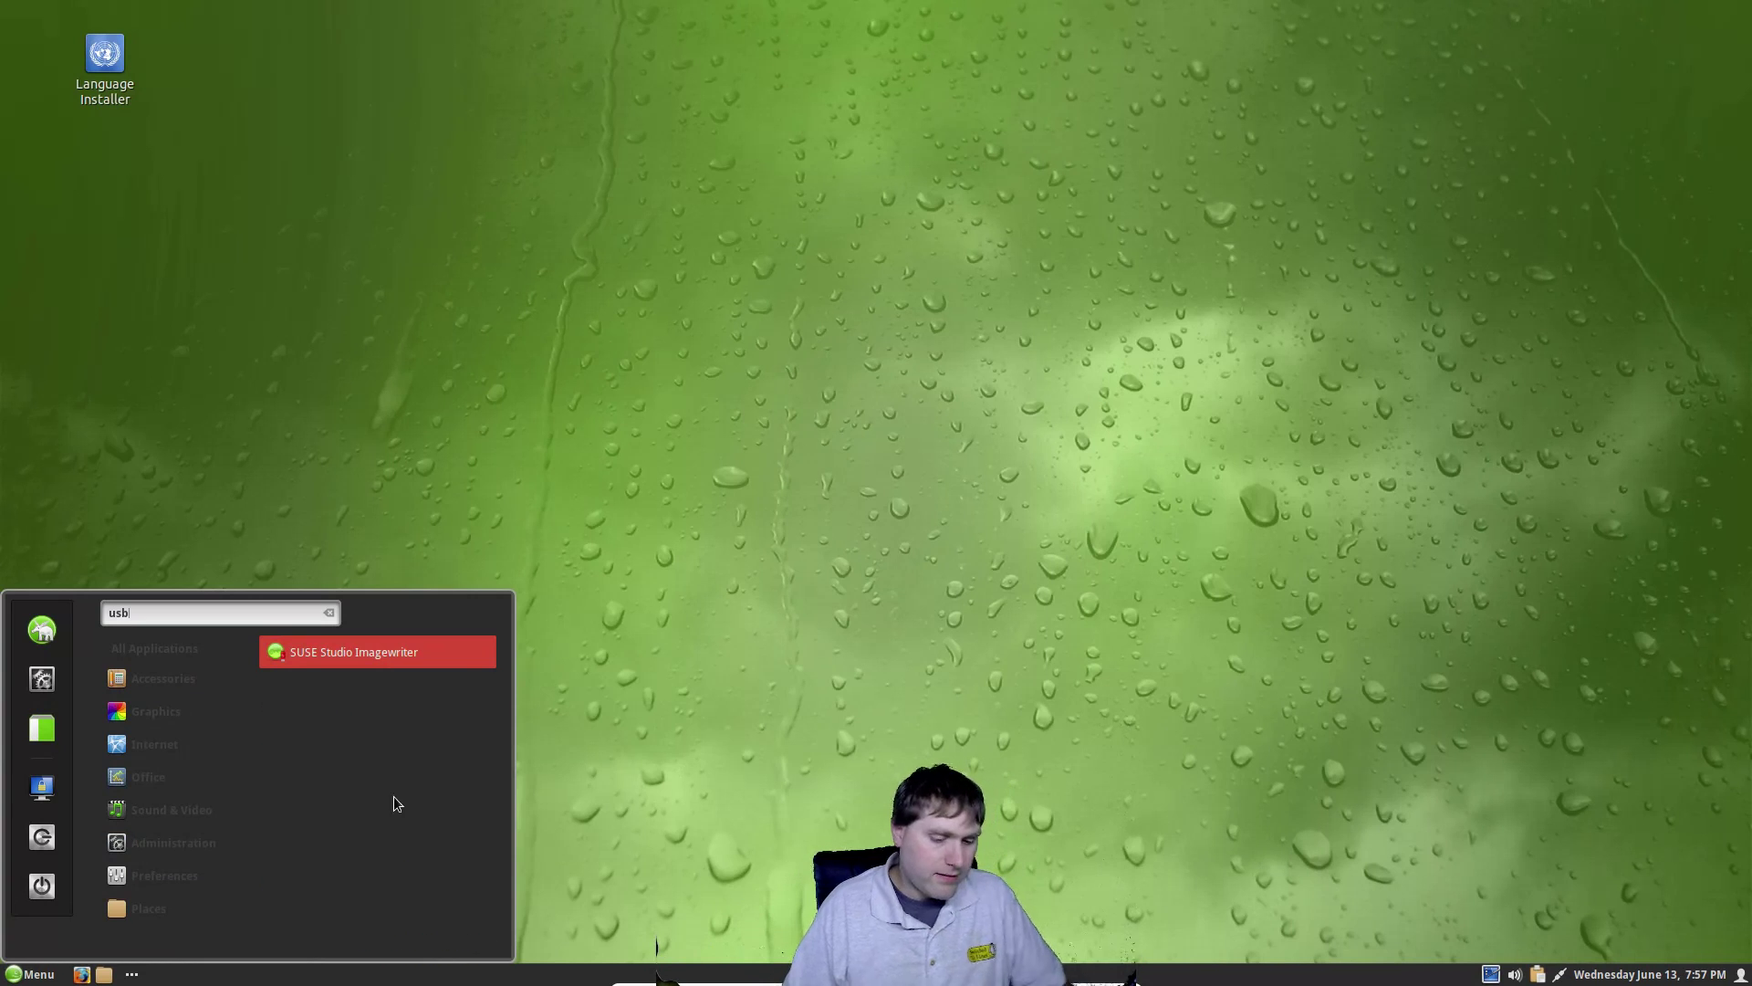
- Clear the application menu's search box
{"action": "key", "text": "BackSpace"}
{"action": "key", "text": "BackSpace"}
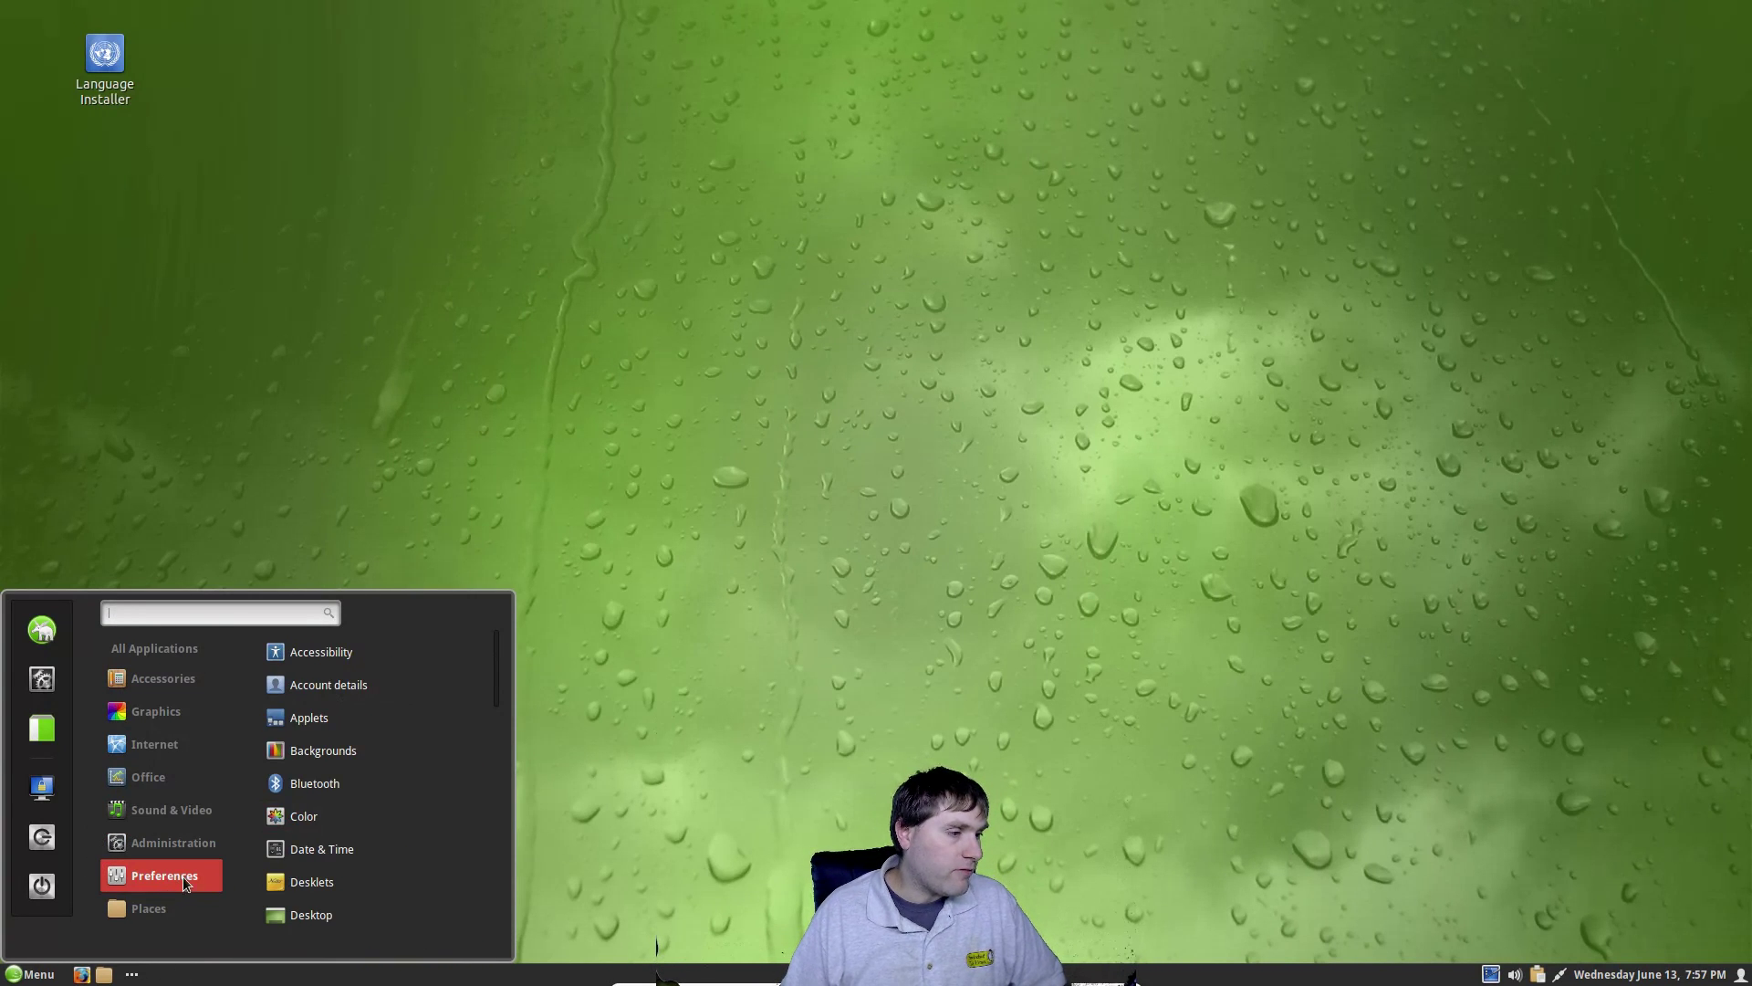
{"action": "scroll", "coordinate": [323, 767], "scroll_direction": "down", "scroll_amount": 3}
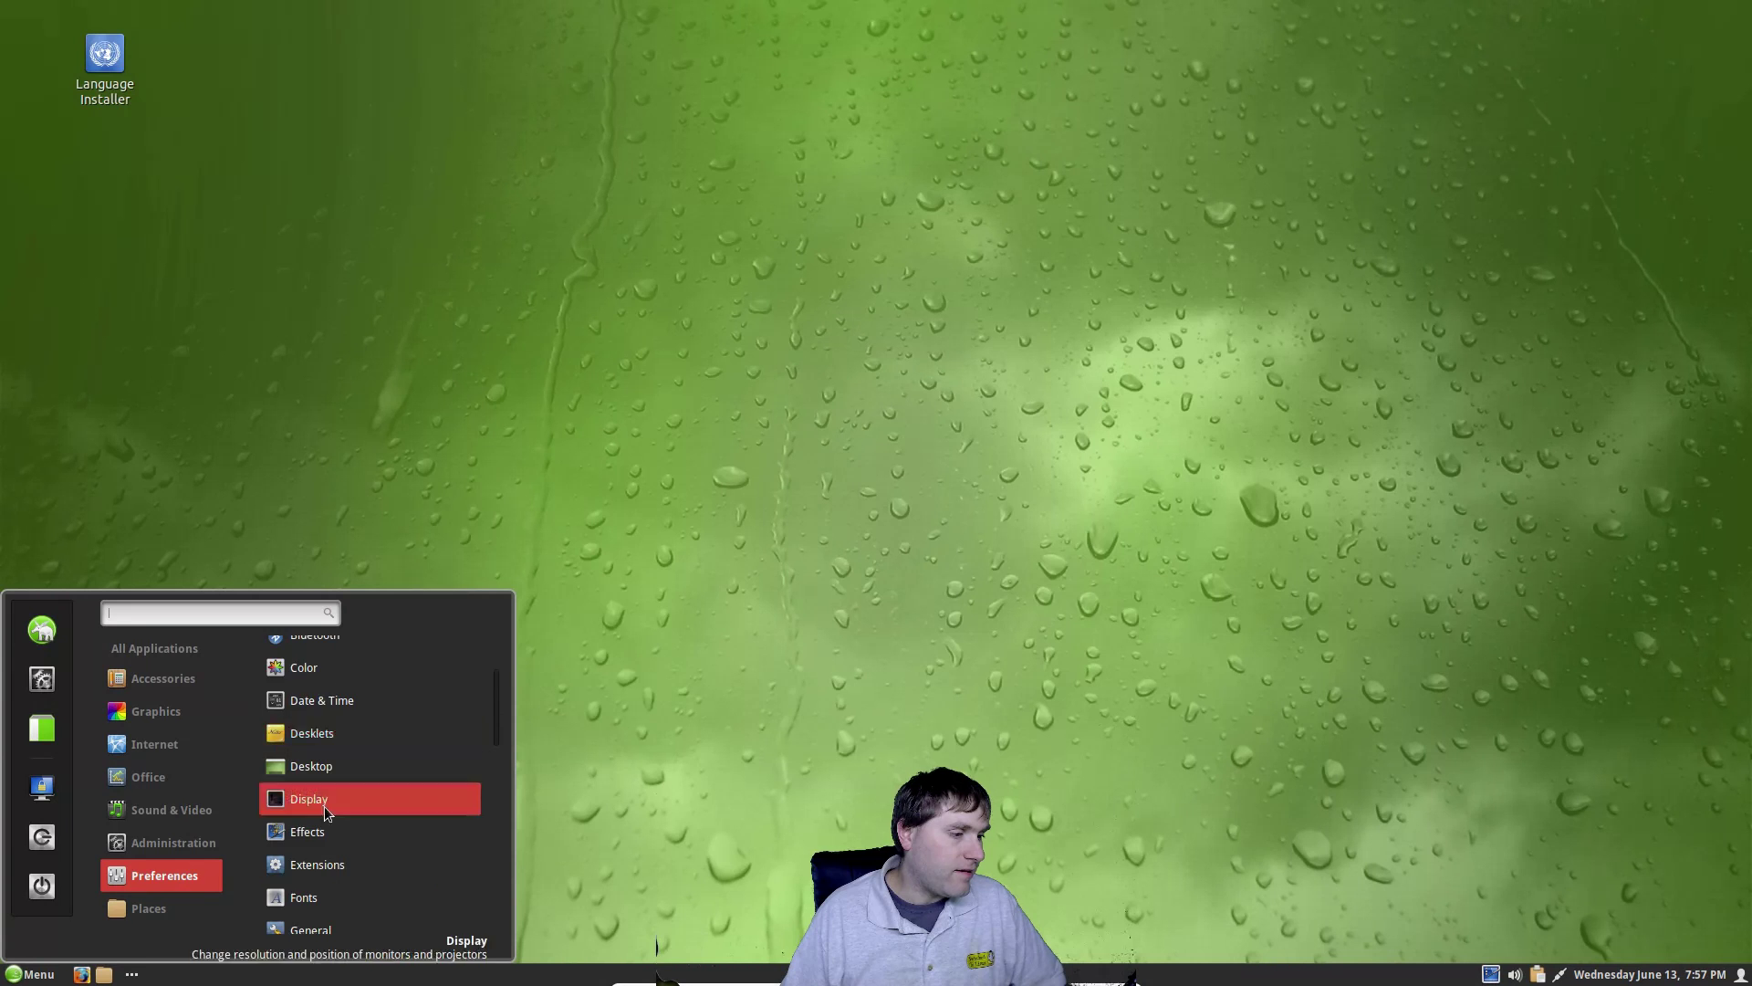
- Open System Settings on the right, then launch YaST with the root password confirmed
{"action": "left_click", "coordinate": [42, 679]}
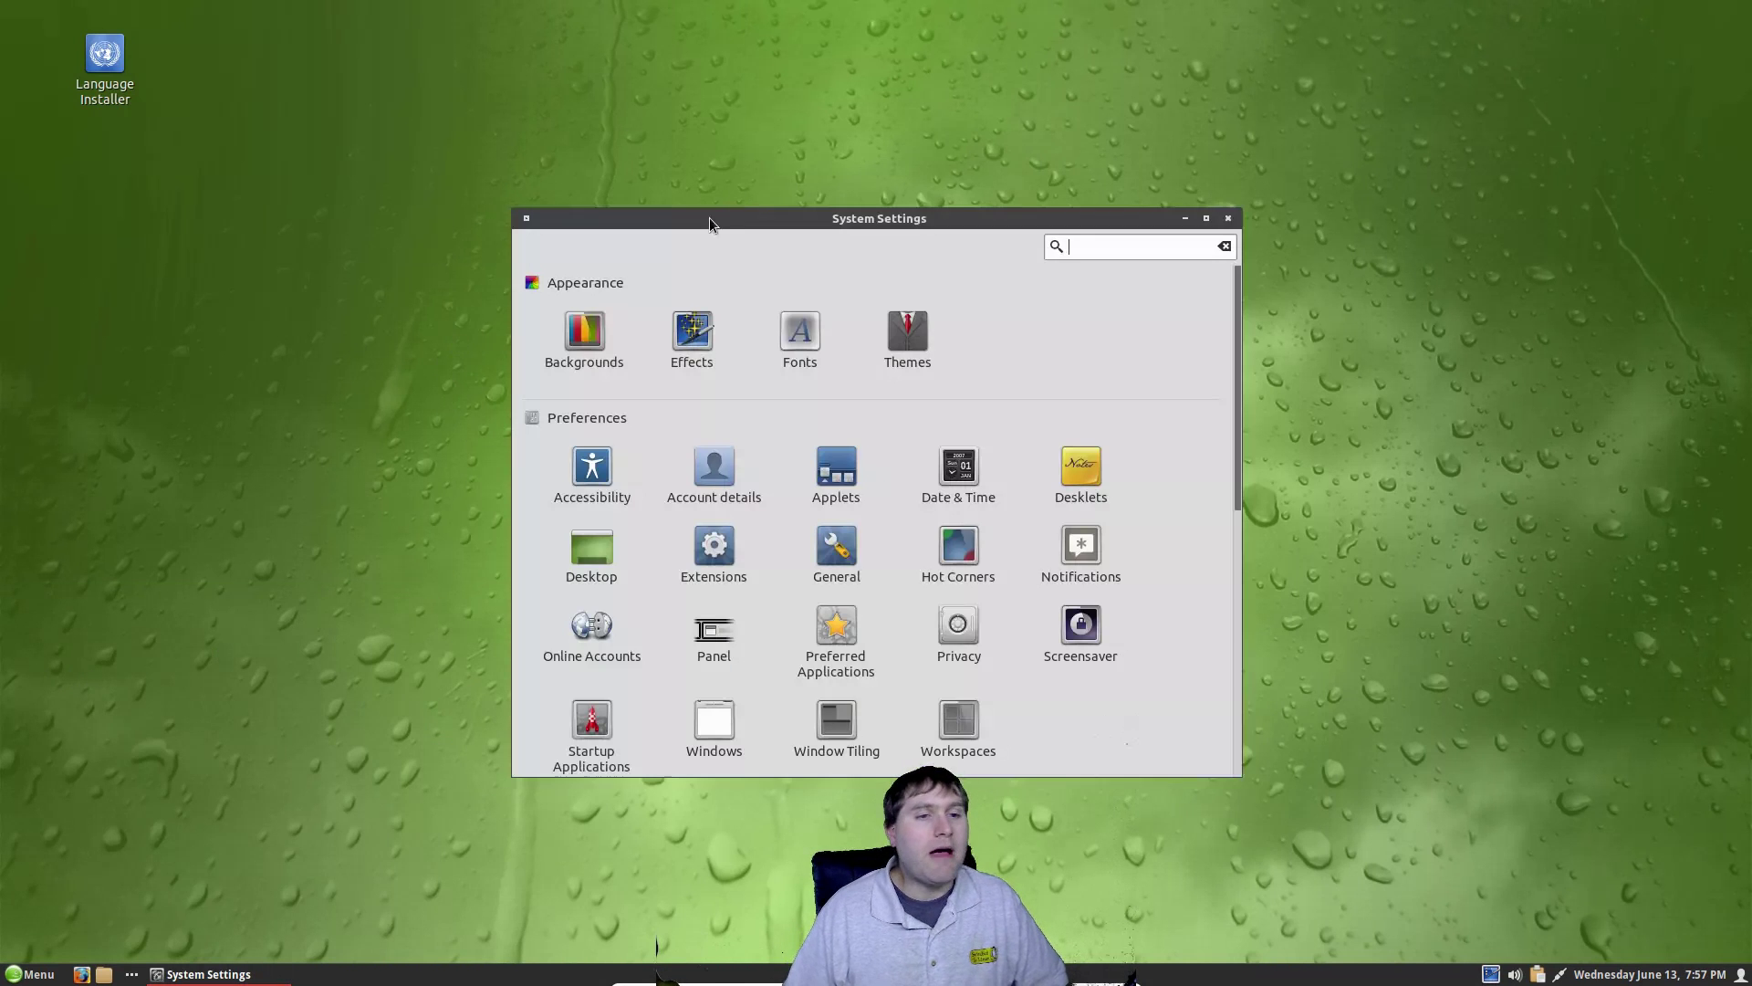
{"action": "mouse_move", "coordinate": [913, 219]}
{"action": "left_mouse_down"}
{"action": "mouse_move", "coordinate": [1426, 274]}
{"action": "mouse_move", "coordinate": [1401, 271]}
{"action": "left_mouse_up"}
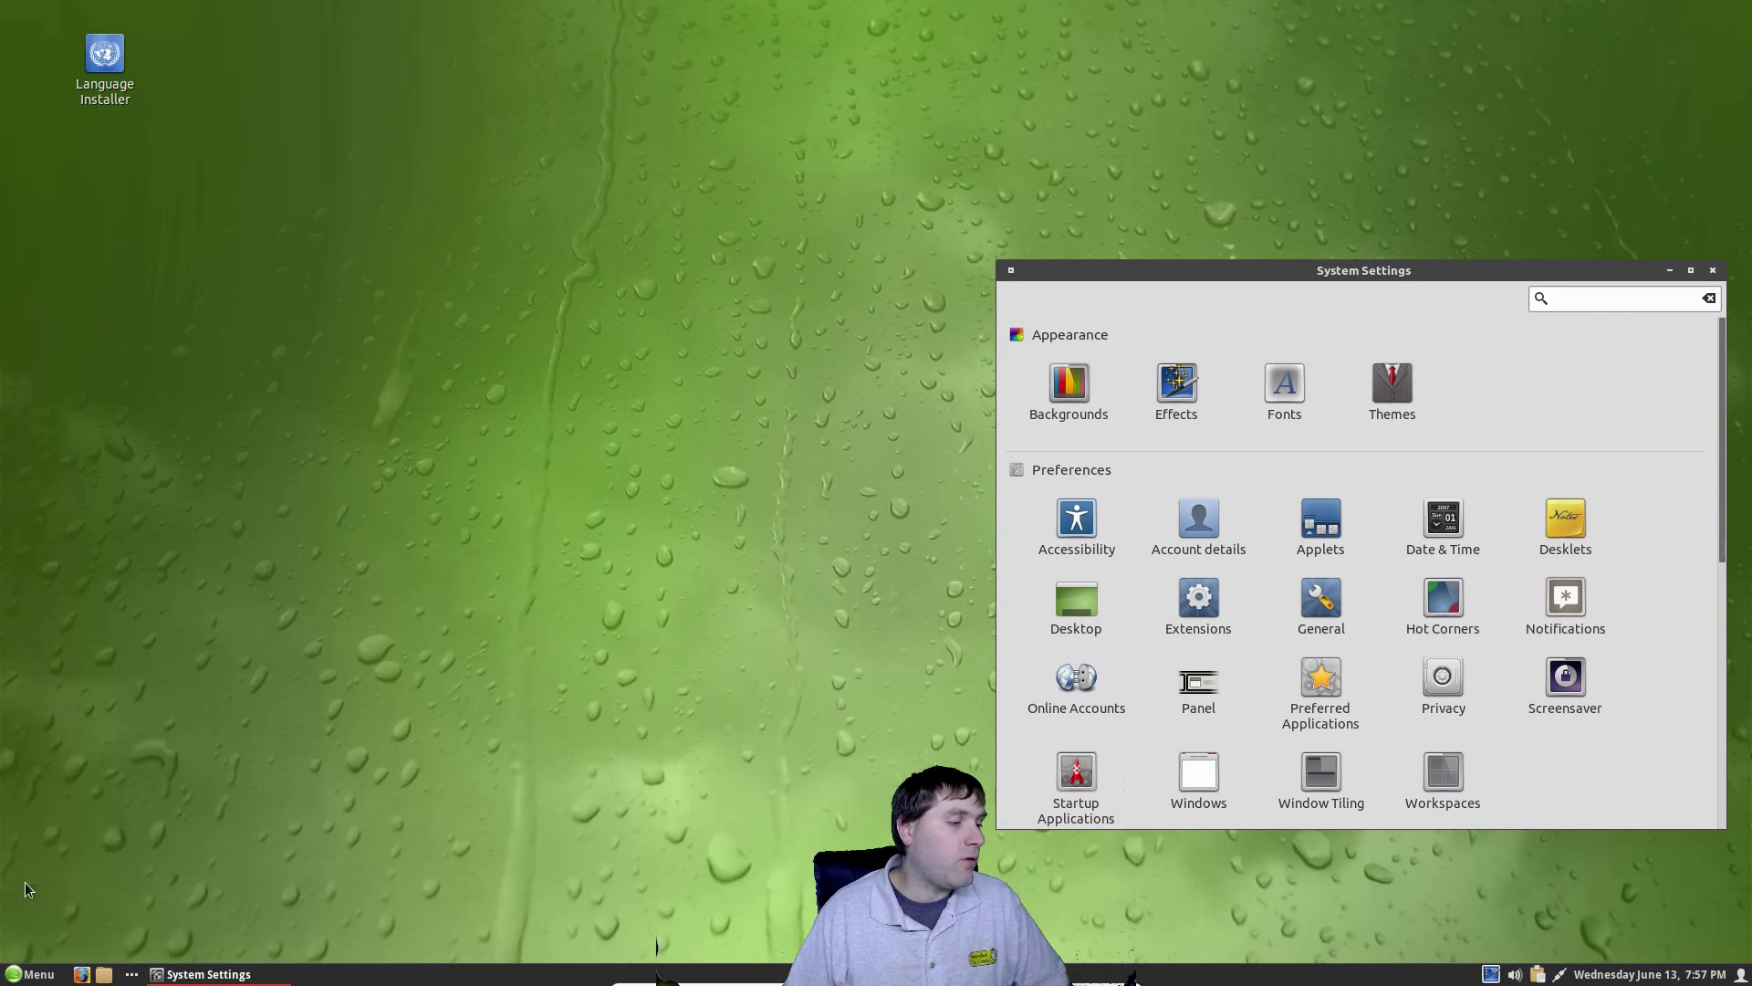
{"action": "left_click", "coordinate": [27, 976]}
{"action": "left_click", "coordinate": [43, 631]}
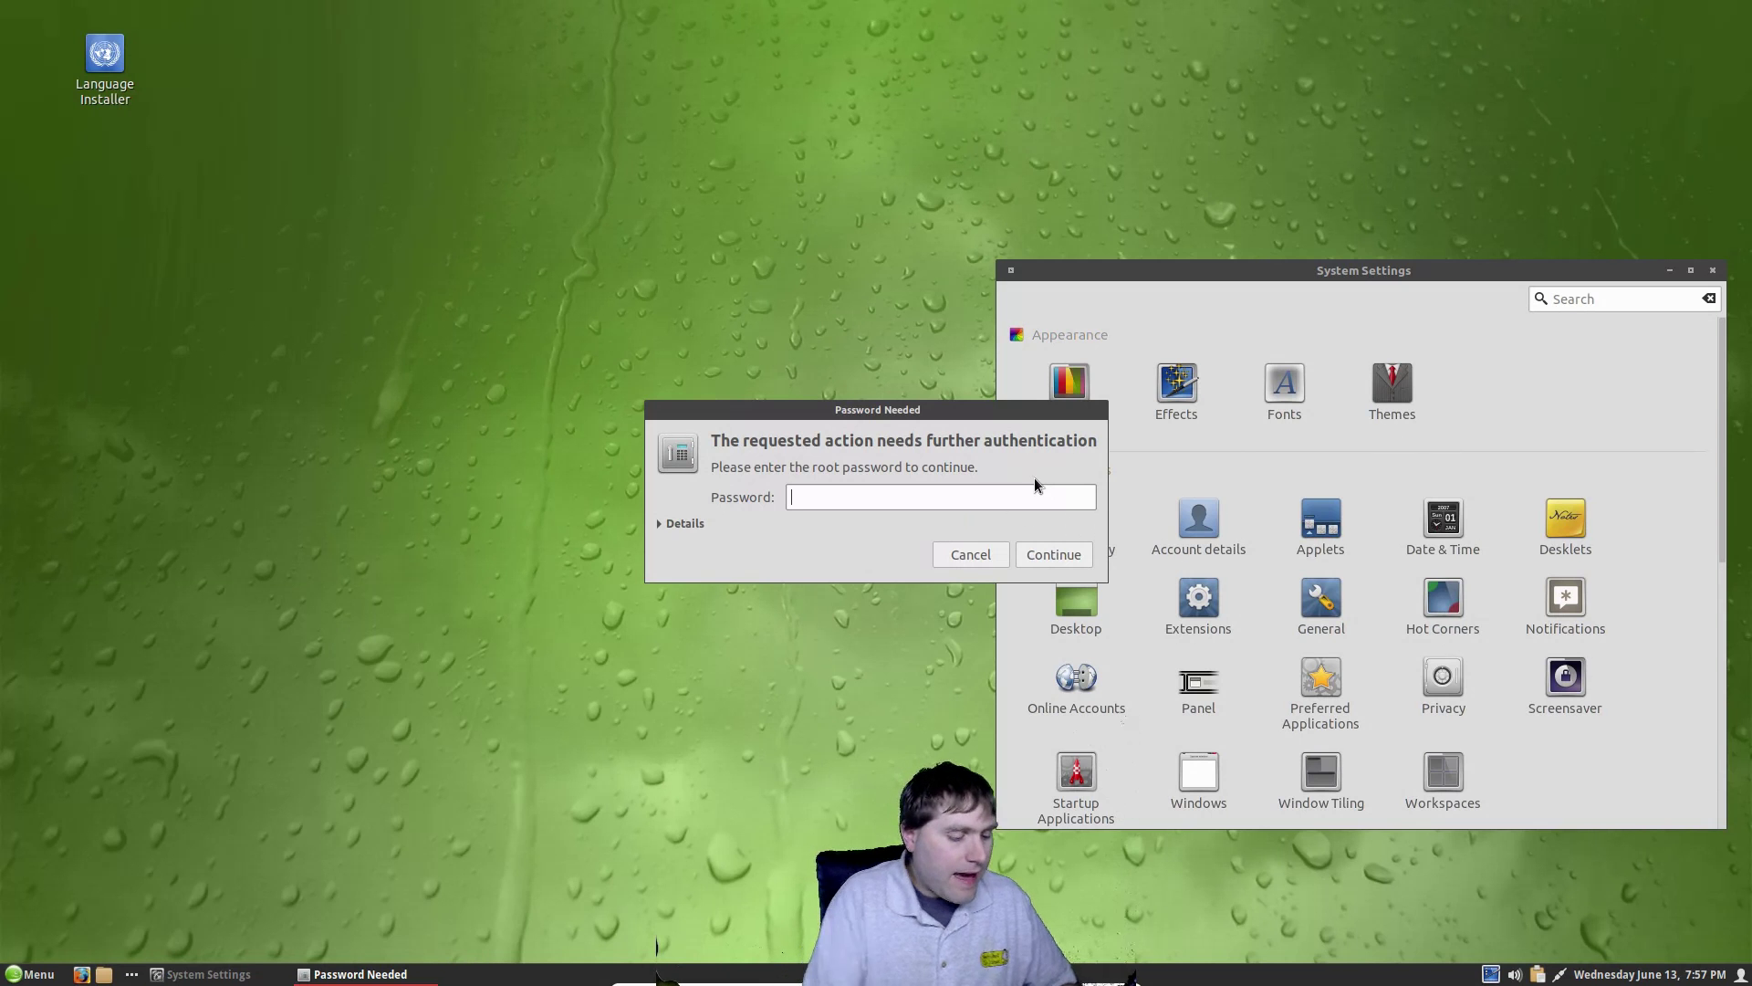
{"action": "type", "text": "•••••"}
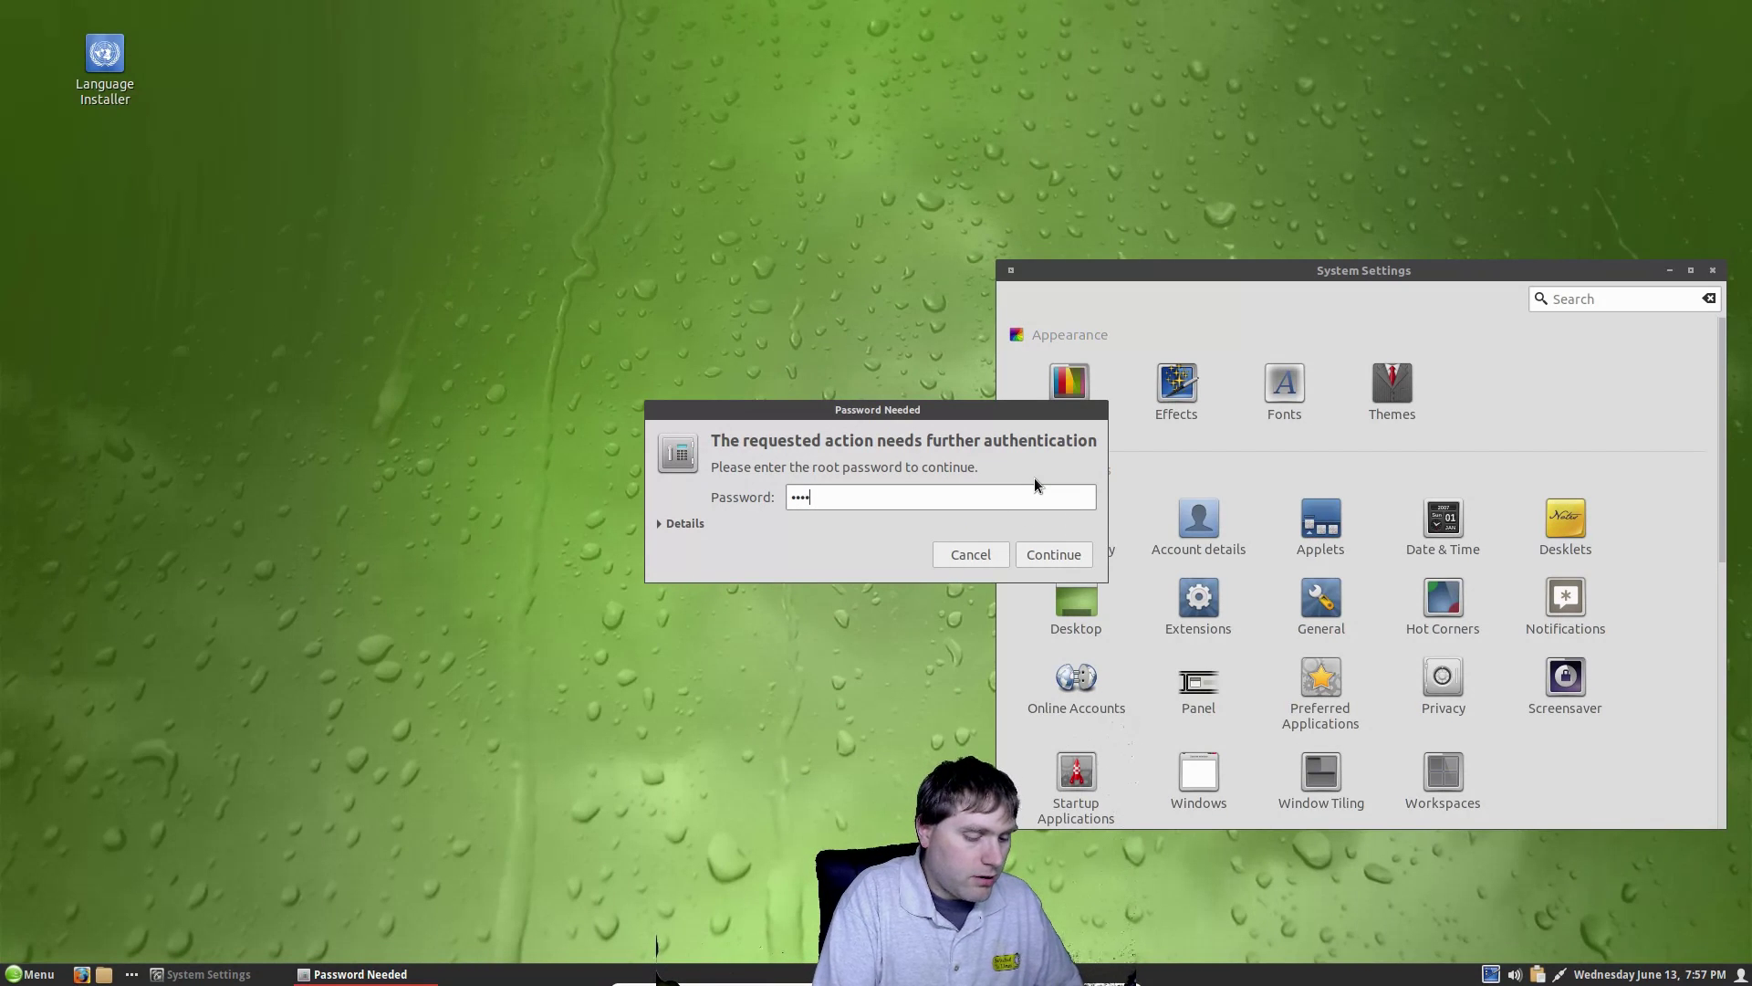
{"action": "key", "text": "Return"}
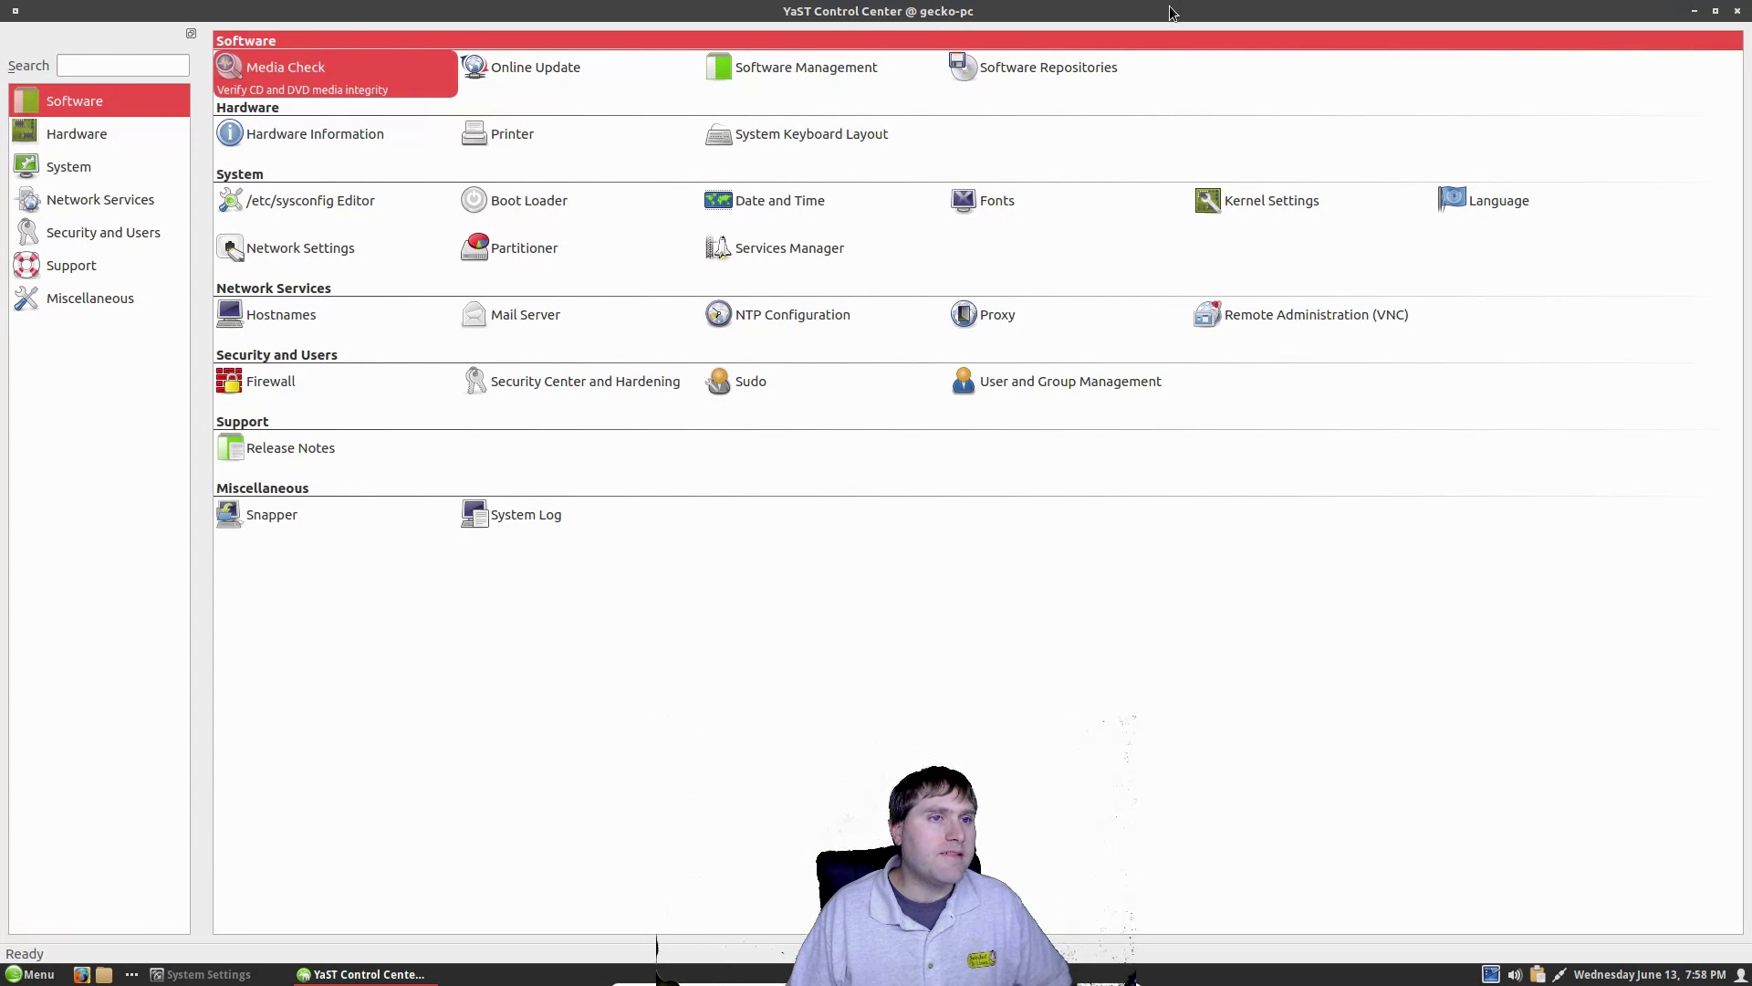
- Unmaximize the YaST Control Center and shrink it into a smaller window
{"action": "double_click", "coordinate": [1171, 12]}
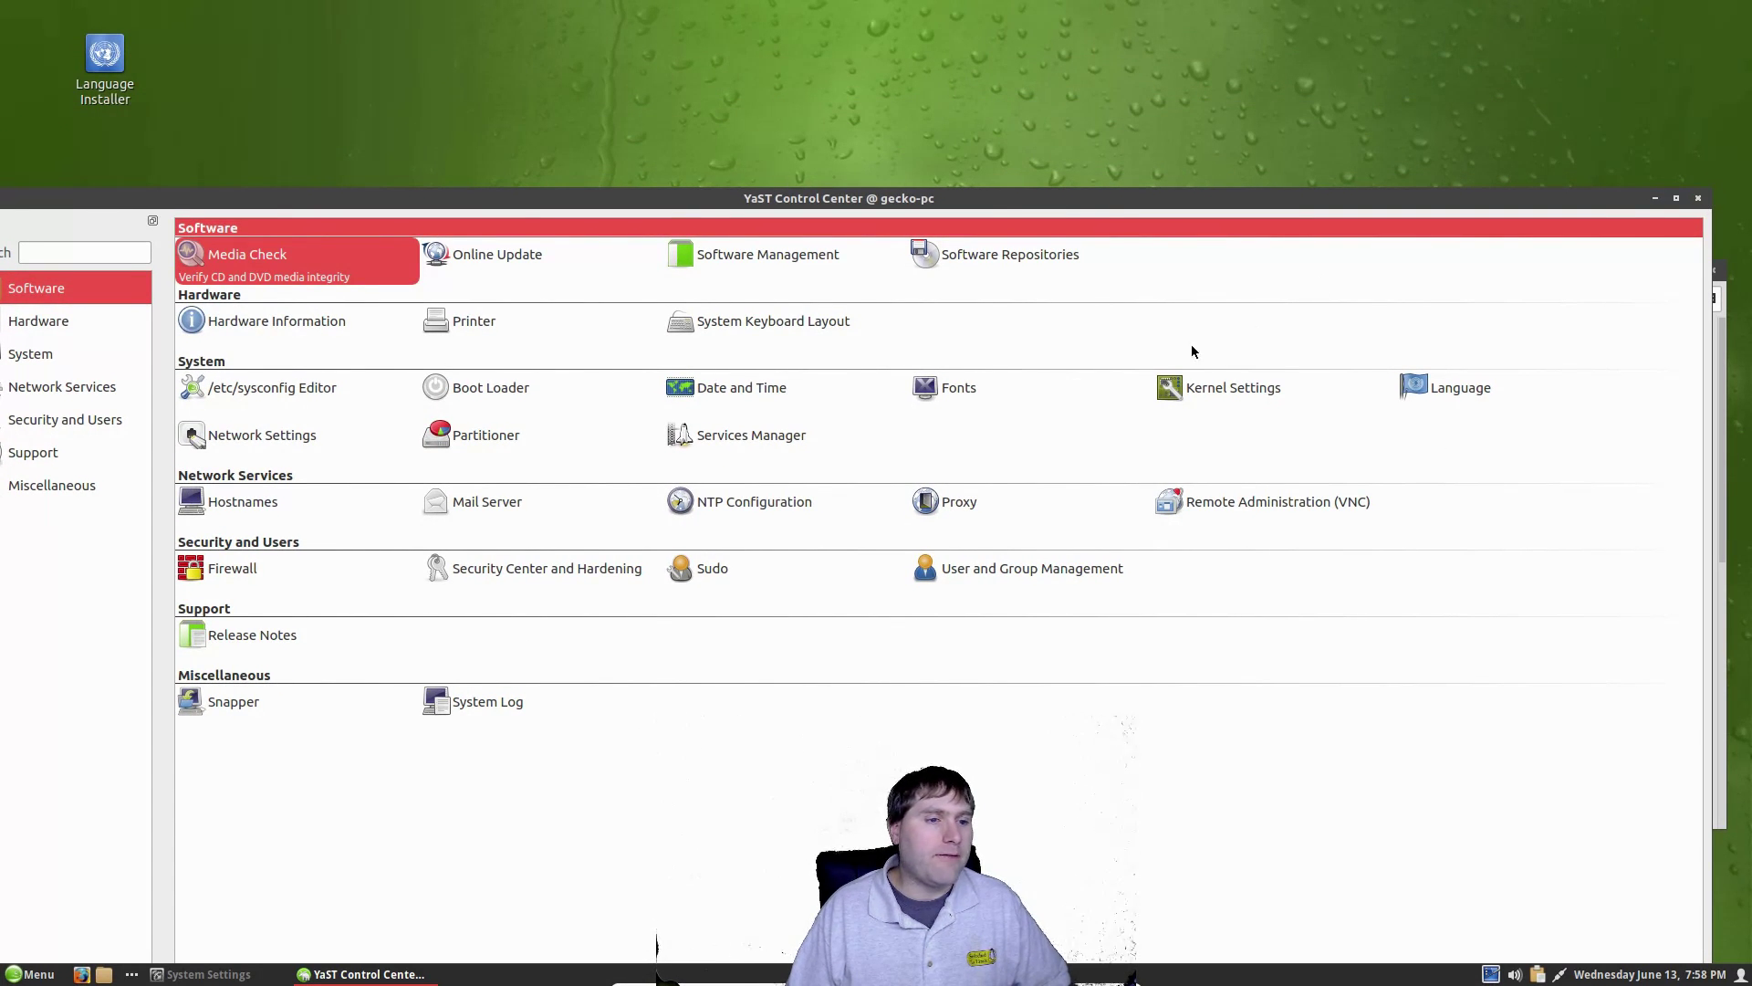
{"action": "left_click_drag", "start_coordinate": [179, 197], "coordinate": [51, 146]}
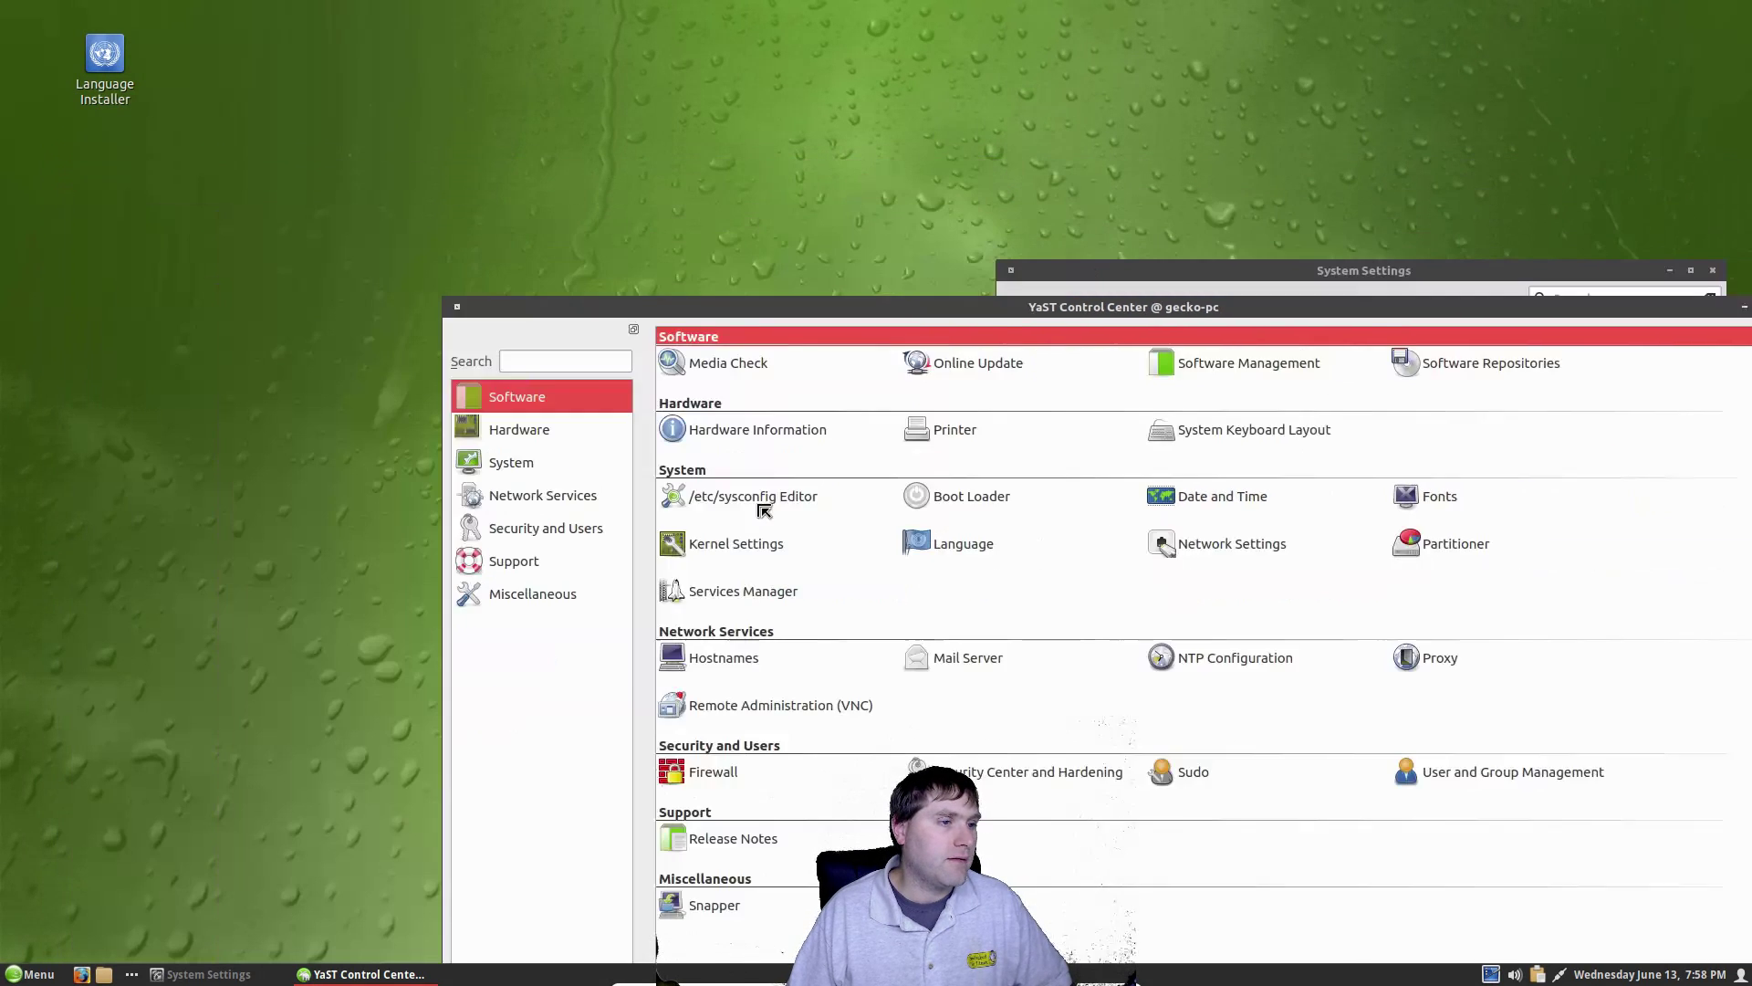
{"action": "mouse_move", "coordinate": [99, 167]}
{"action": "left_mouse_down"}
{"action": "mouse_move", "coordinate": [794, 509]}
{"action": "mouse_move", "coordinate": [412, 245]}
{"action": "left_mouse_up"}
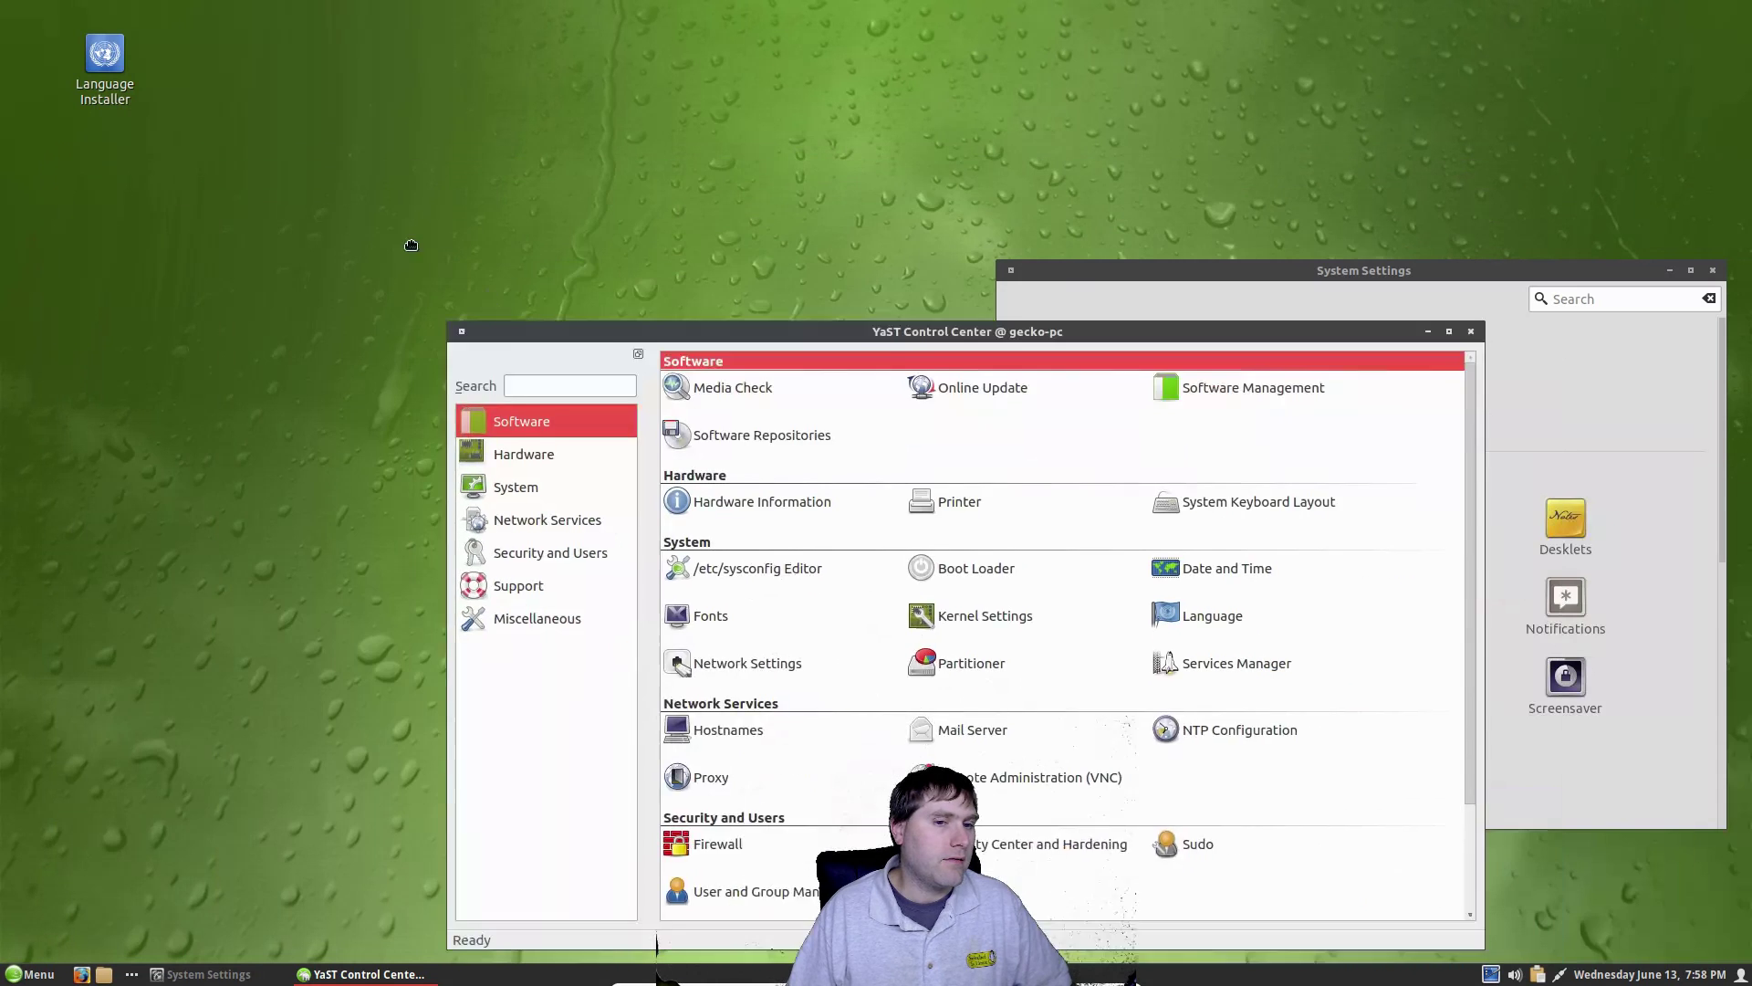
{"action": "left_click_drag", "start_coordinate": [575, 332], "coordinate": [188, 206]}
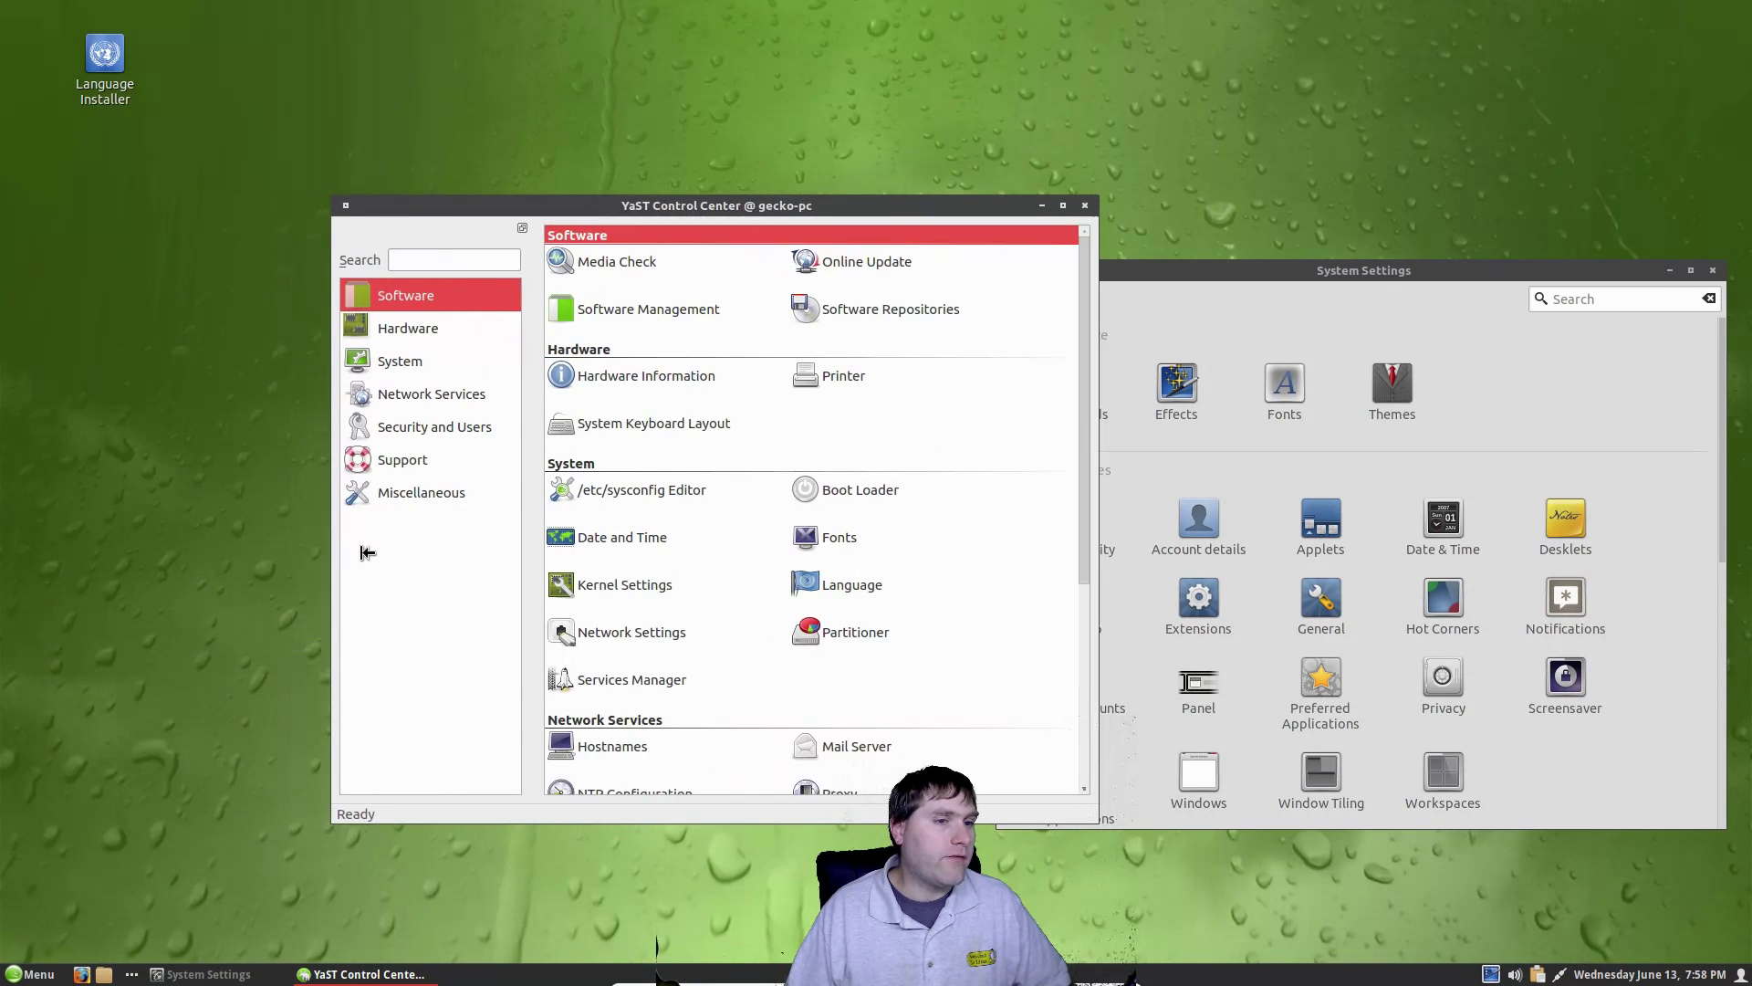
- Narrow YaST and park it at the left edge, with a taller System Settings window on the right
{"action": "left_click_drag", "start_coordinate": [58, 524], "coordinate": [366, 524]}
{"action": "left_click_drag", "start_coordinate": [931, 211], "coordinate": [566, 256]}
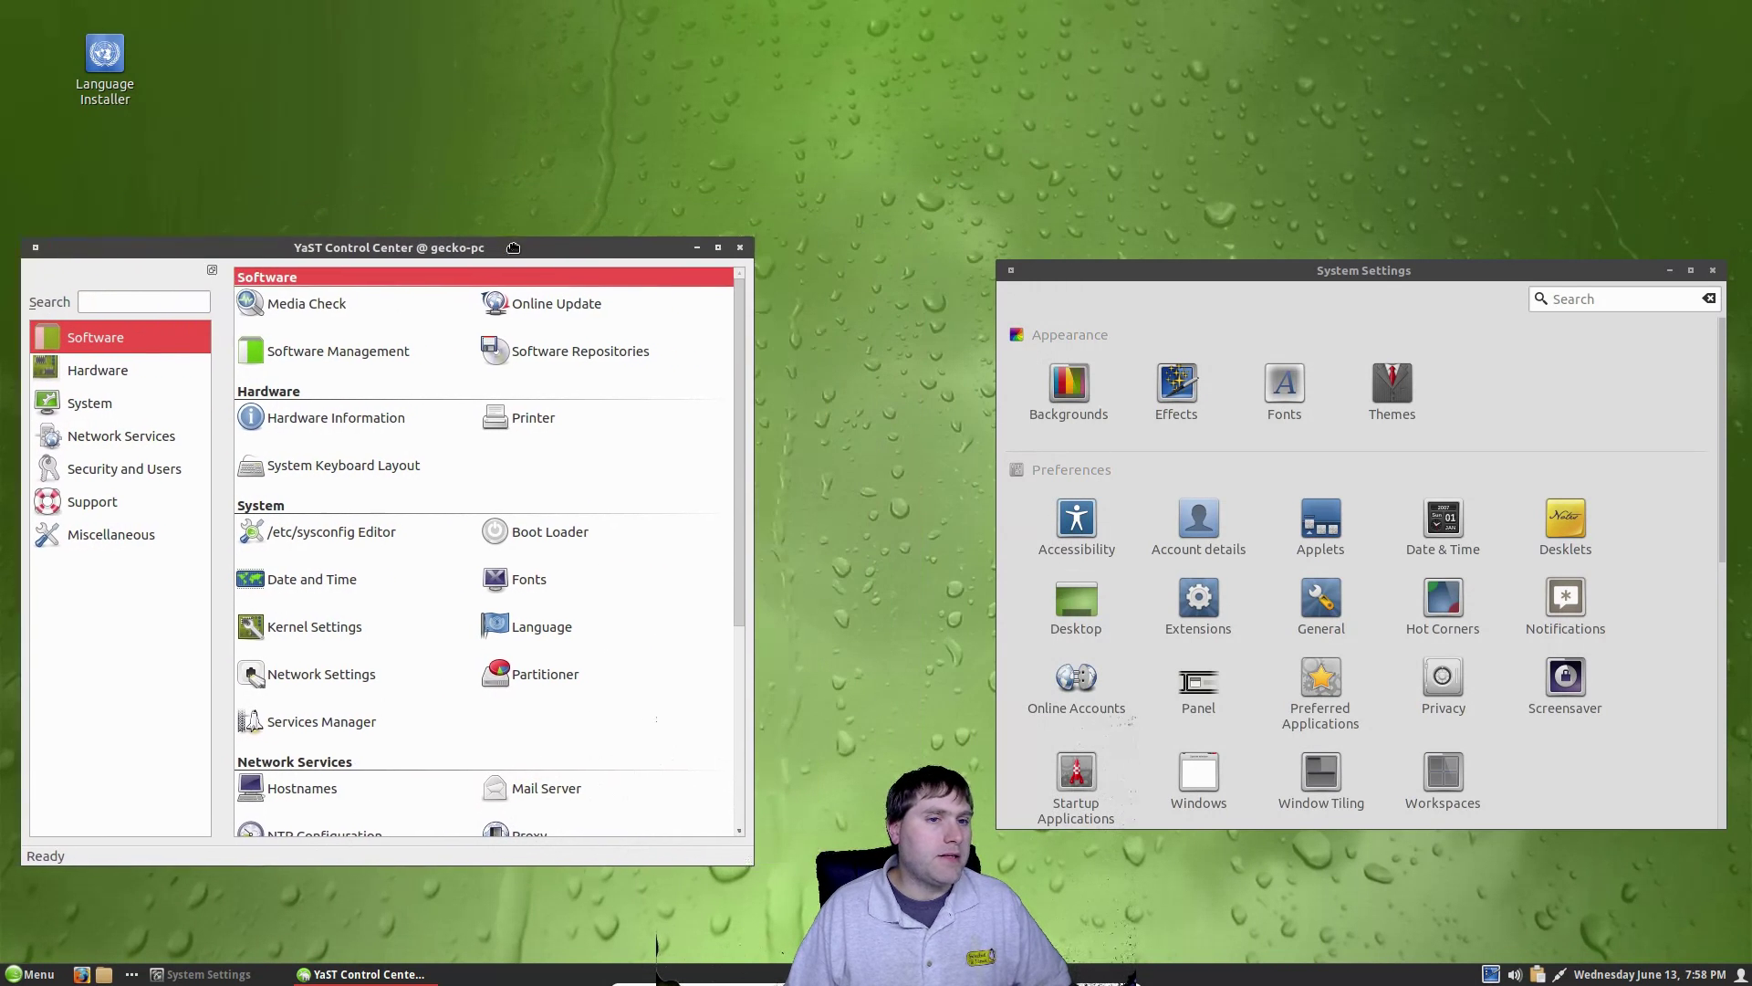
{"action": "mouse_move", "coordinate": [1383, 236]}
{"action": "left_mouse_down"}
{"action": "mouse_move", "coordinate": [1385, 220]}
{"action": "mouse_move", "coordinate": [1279, 253]}
{"action": "left_mouse_up"}
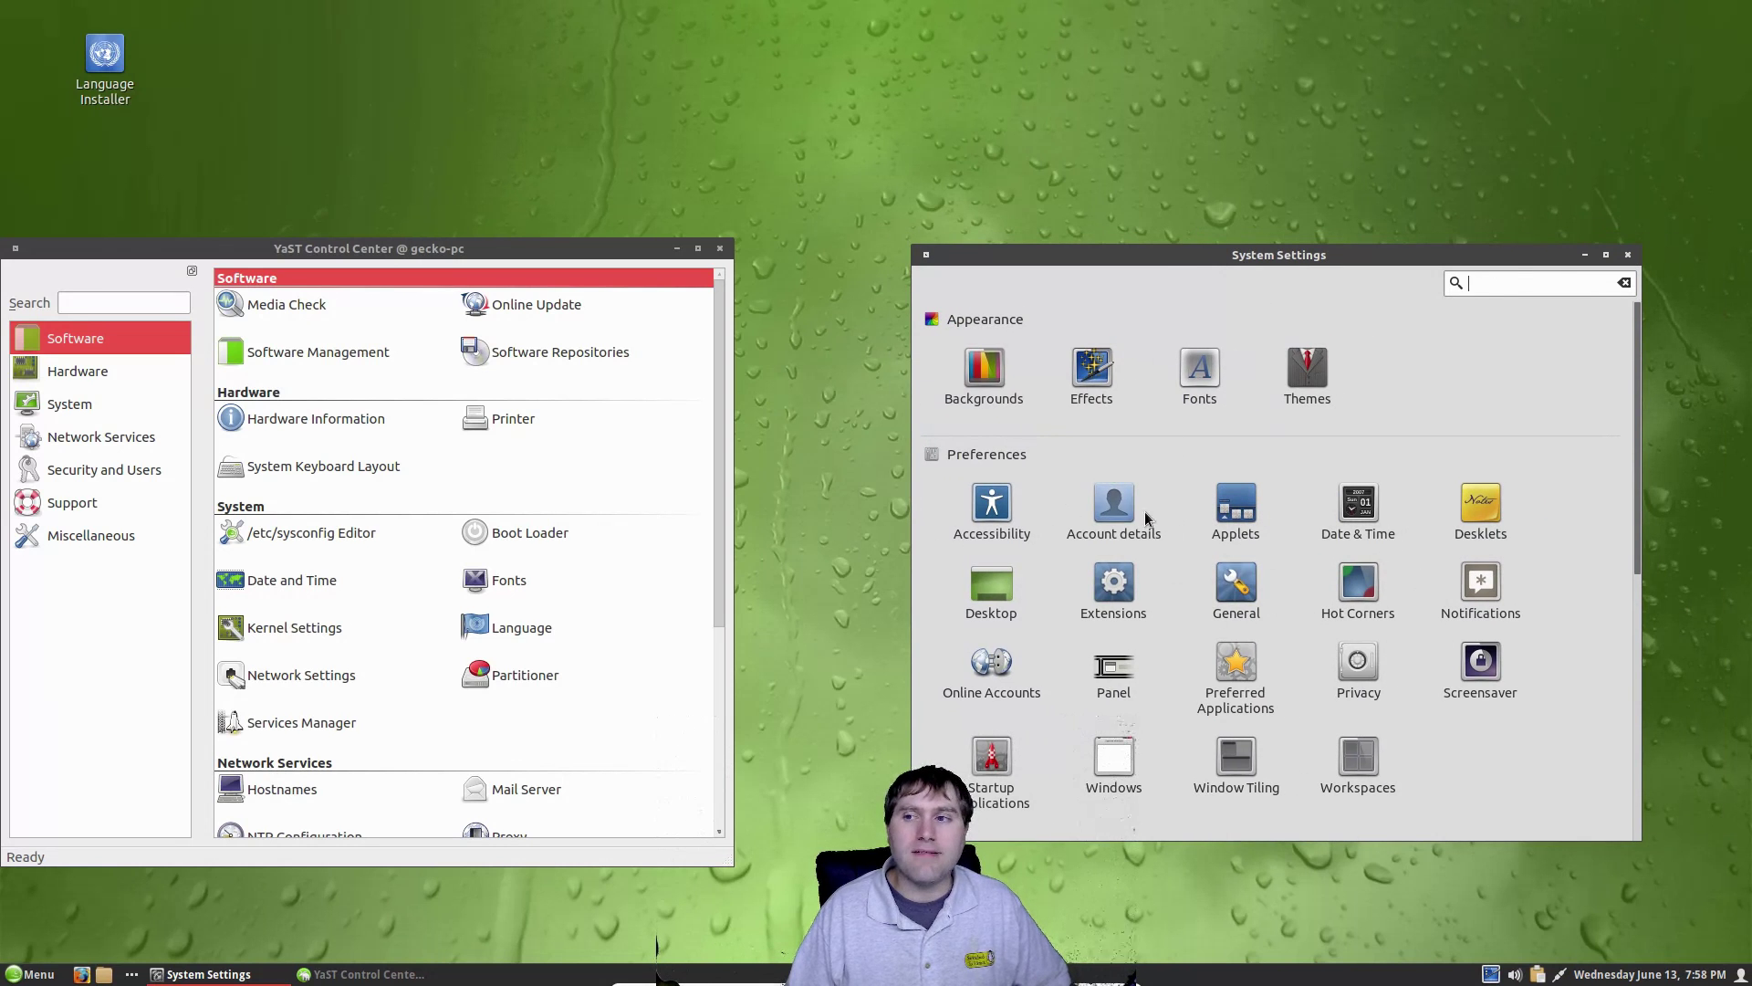
{"action": "left_click_drag", "start_coordinate": [549, 251], "coordinate": [688, 254]}
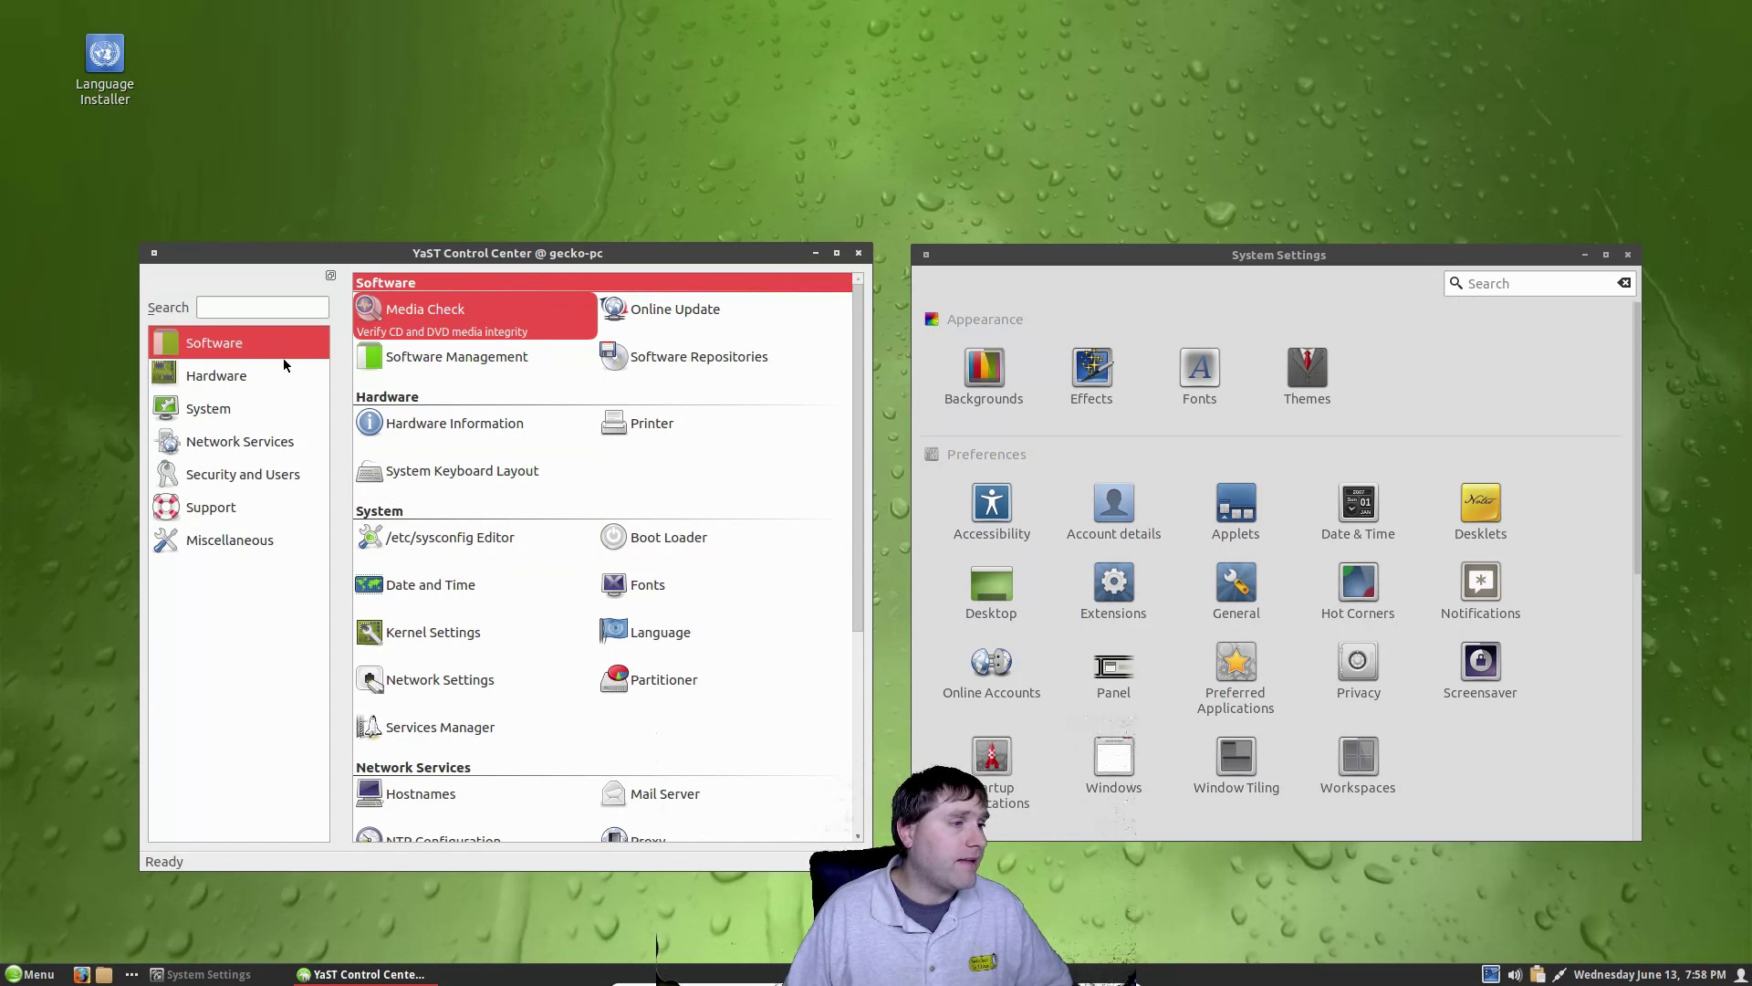
- Show YaST's Hardware module group, then bring the System Settings window forward
{"action": "left_click", "coordinate": [217, 377]}
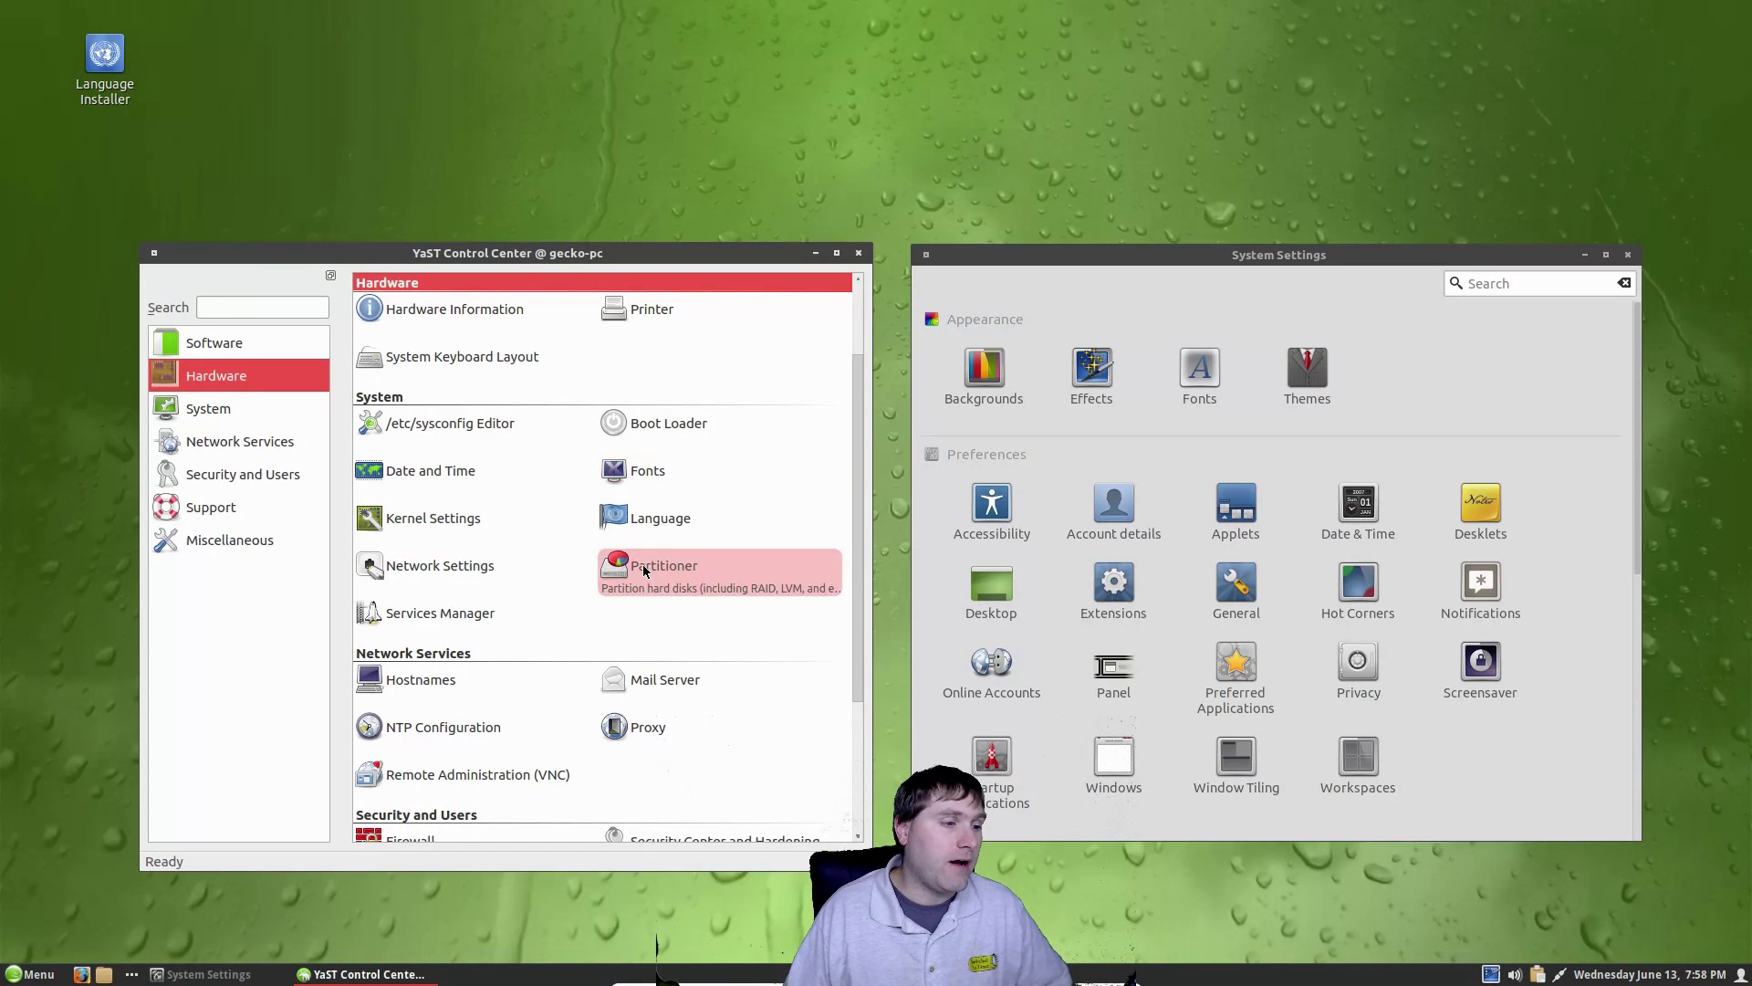
{"action": "scroll", "coordinate": [695, 527], "scroll_direction": "down", "scroll_amount": 2}
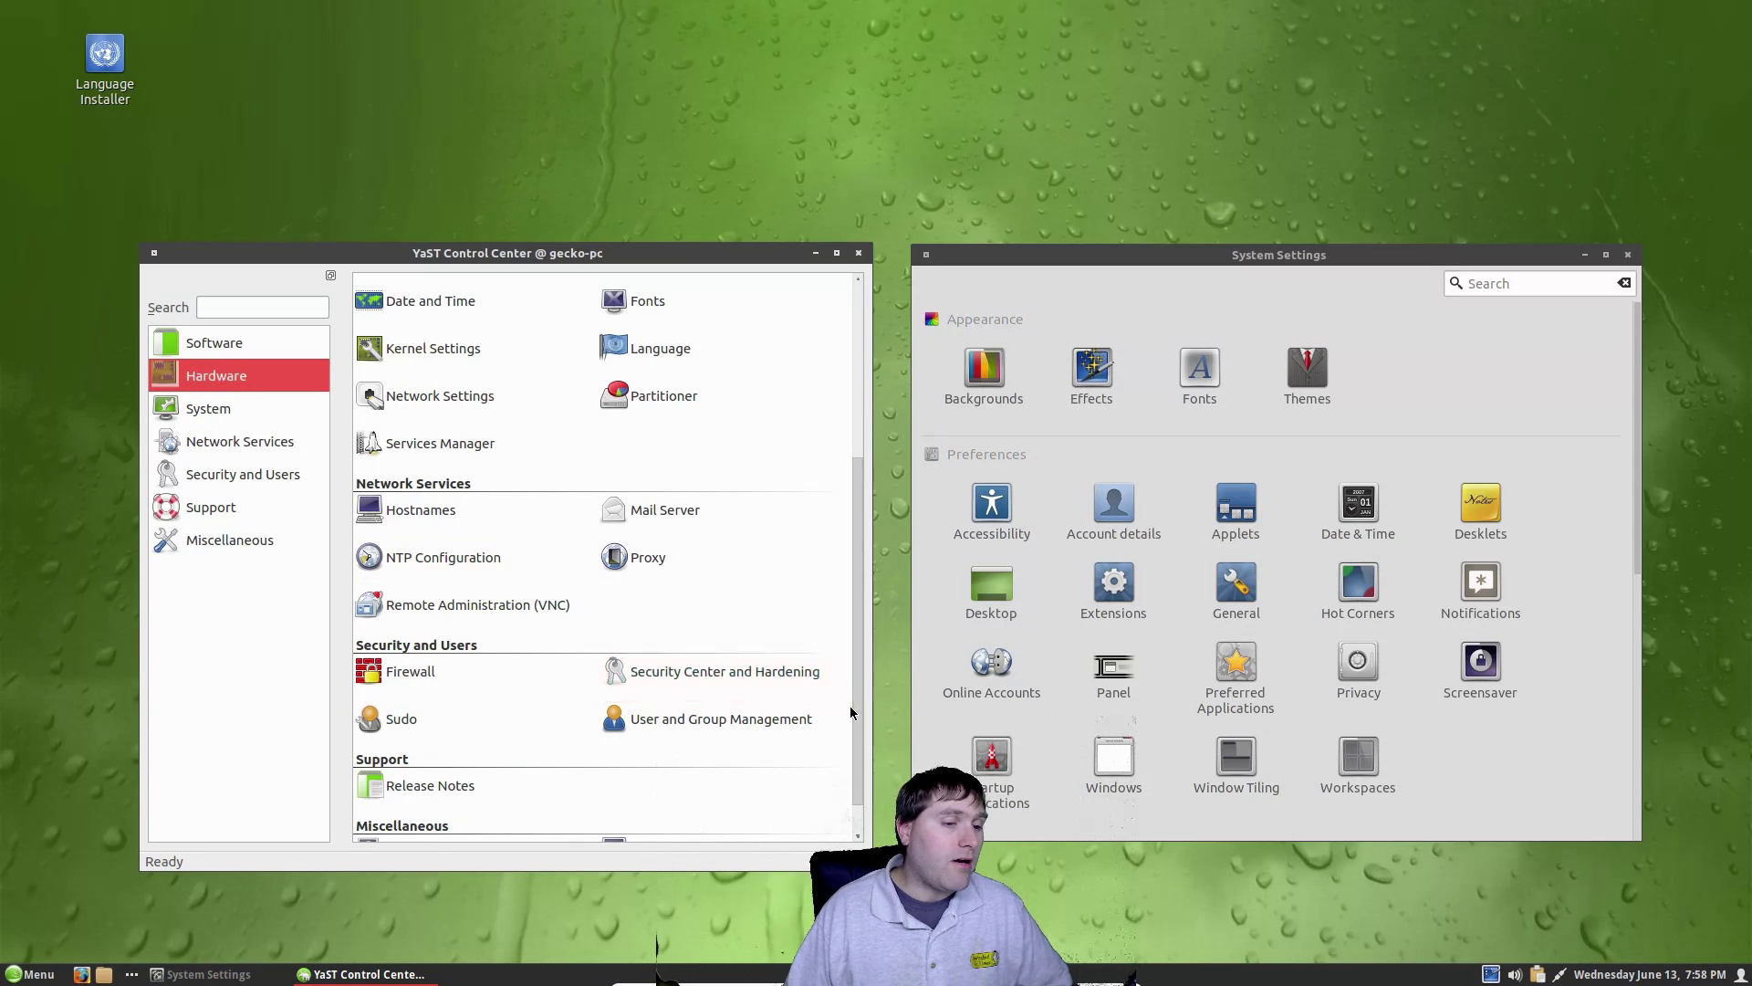
{"action": "scroll", "coordinate": [863, 770], "scroll_direction": "down", "scroll_amount": 1}
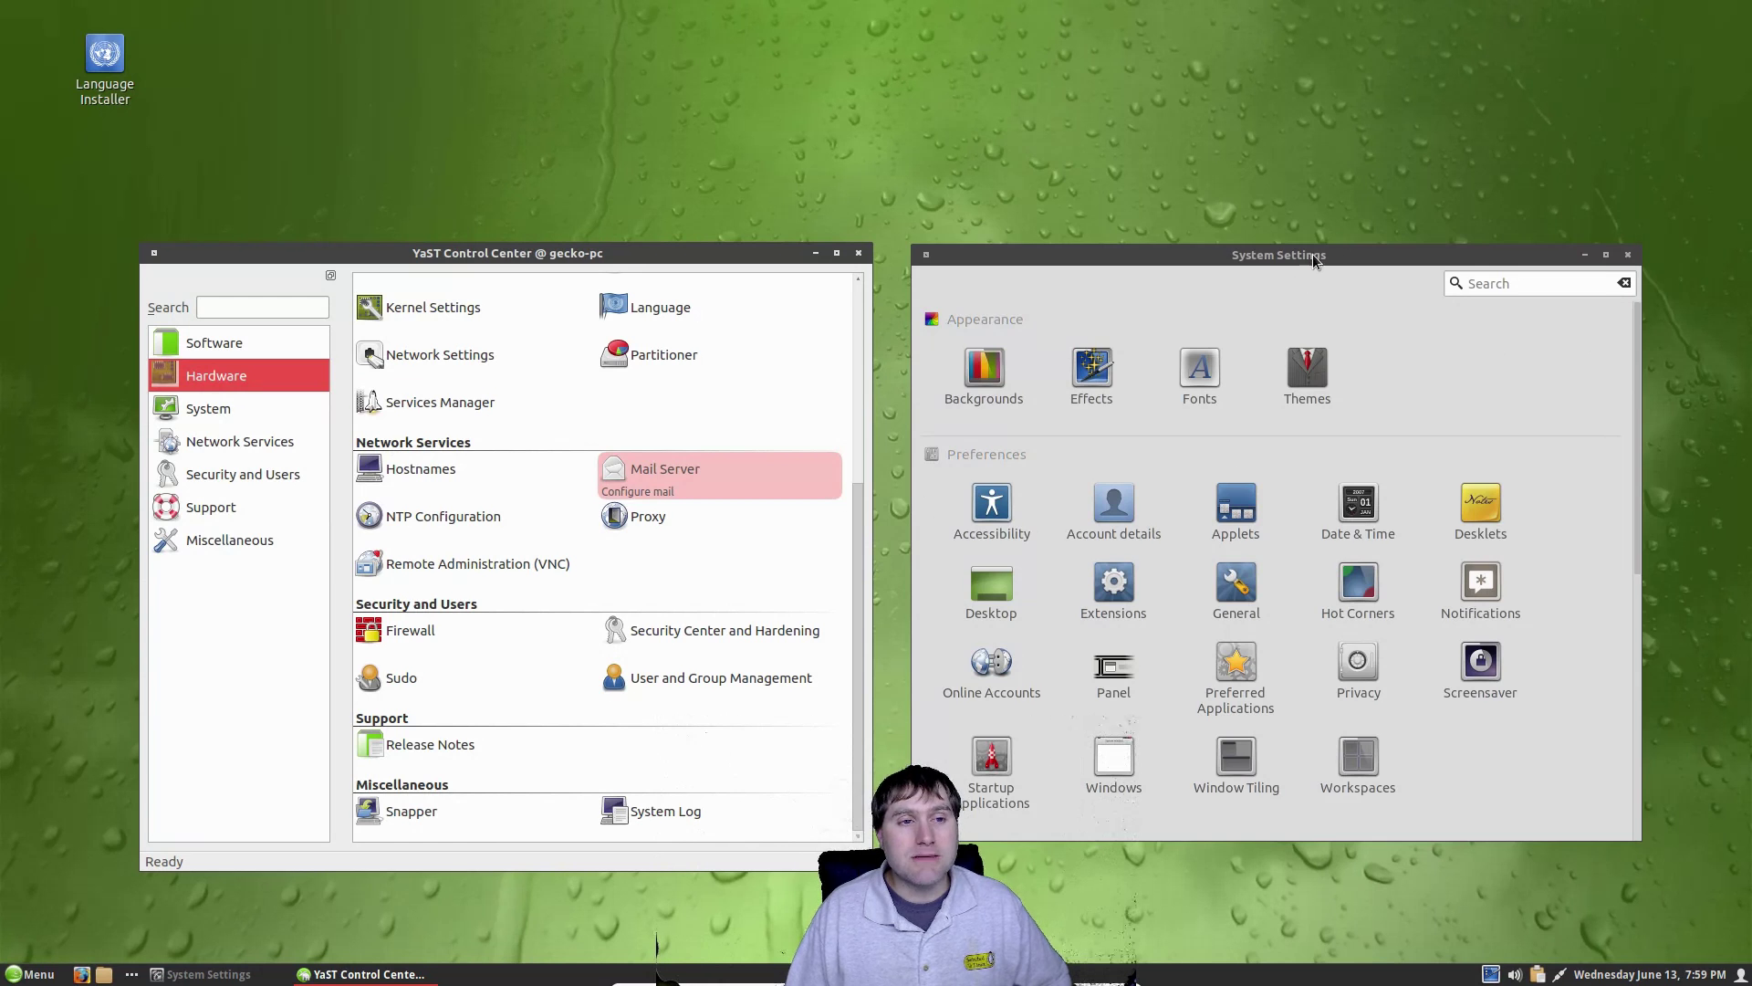
{"action": "mouse_move", "coordinate": [1287, 255]}
{"action": "left_mouse_down"}
{"action": "mouse_move", "coordinate": [1338, 224]}
{"action": "mouse_move", "coordinate": [1415, 220]}
{"action": "left_mouse_up"}
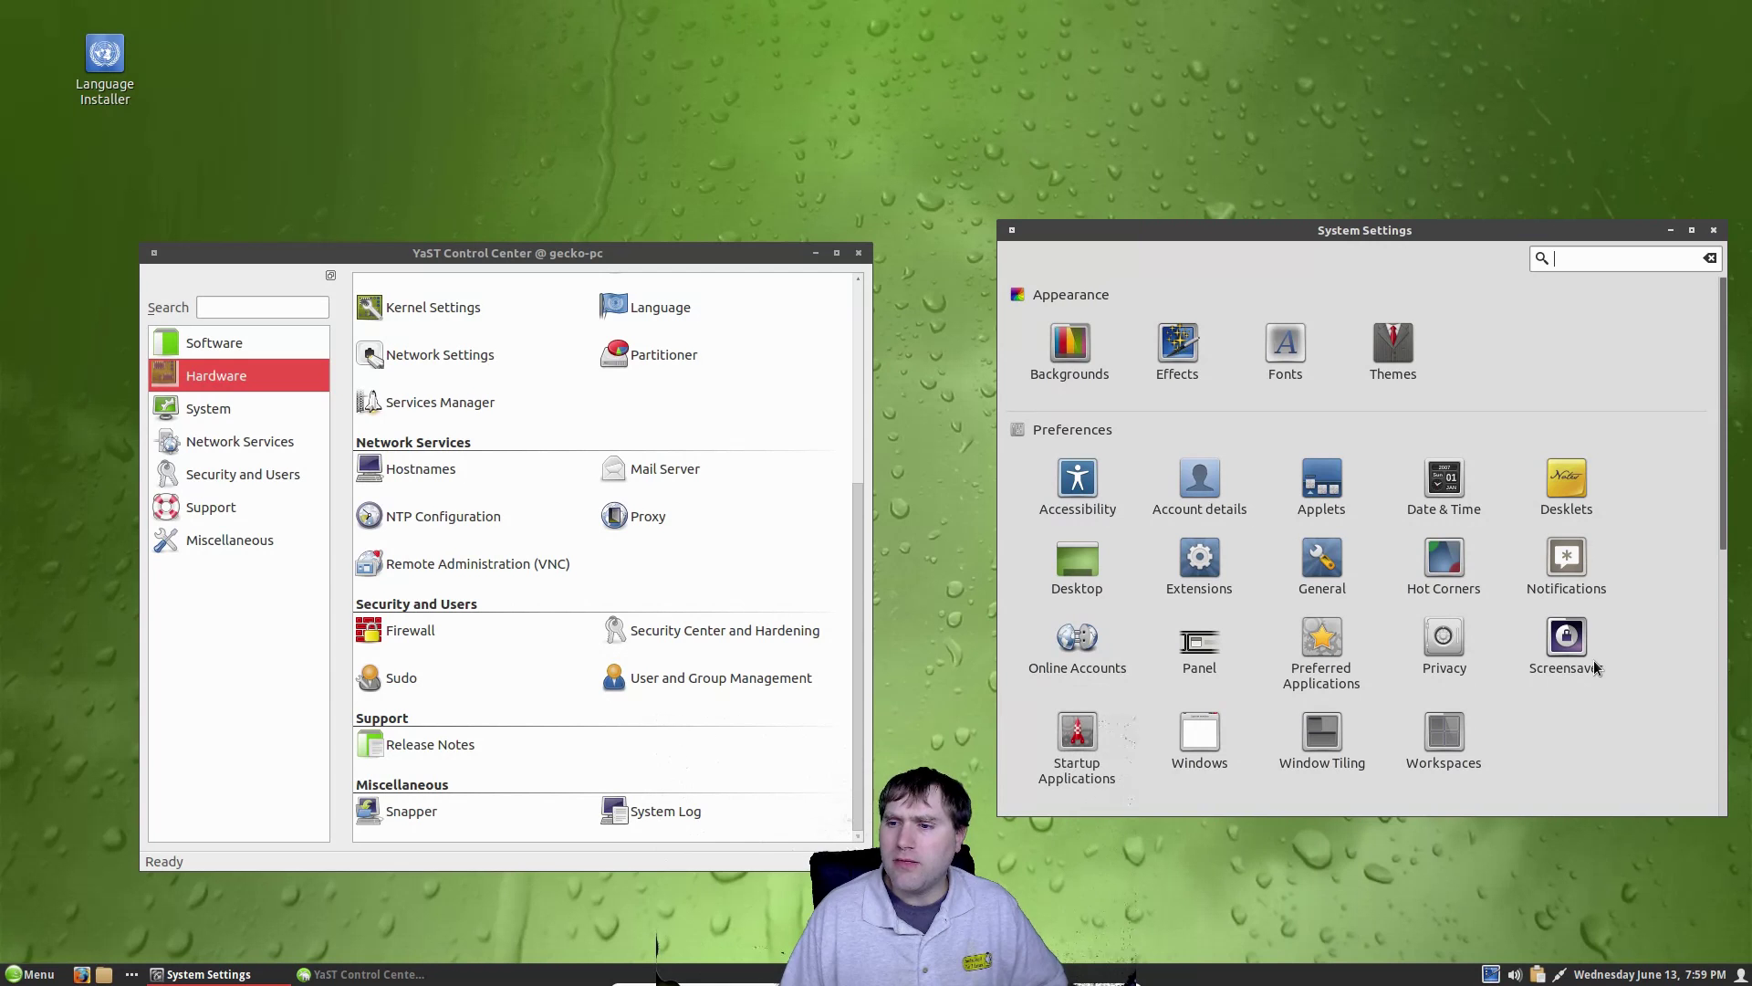
- Open the Privacy panel in System Settings
{"action": "left_click", "coordinate": [1445, 652]}
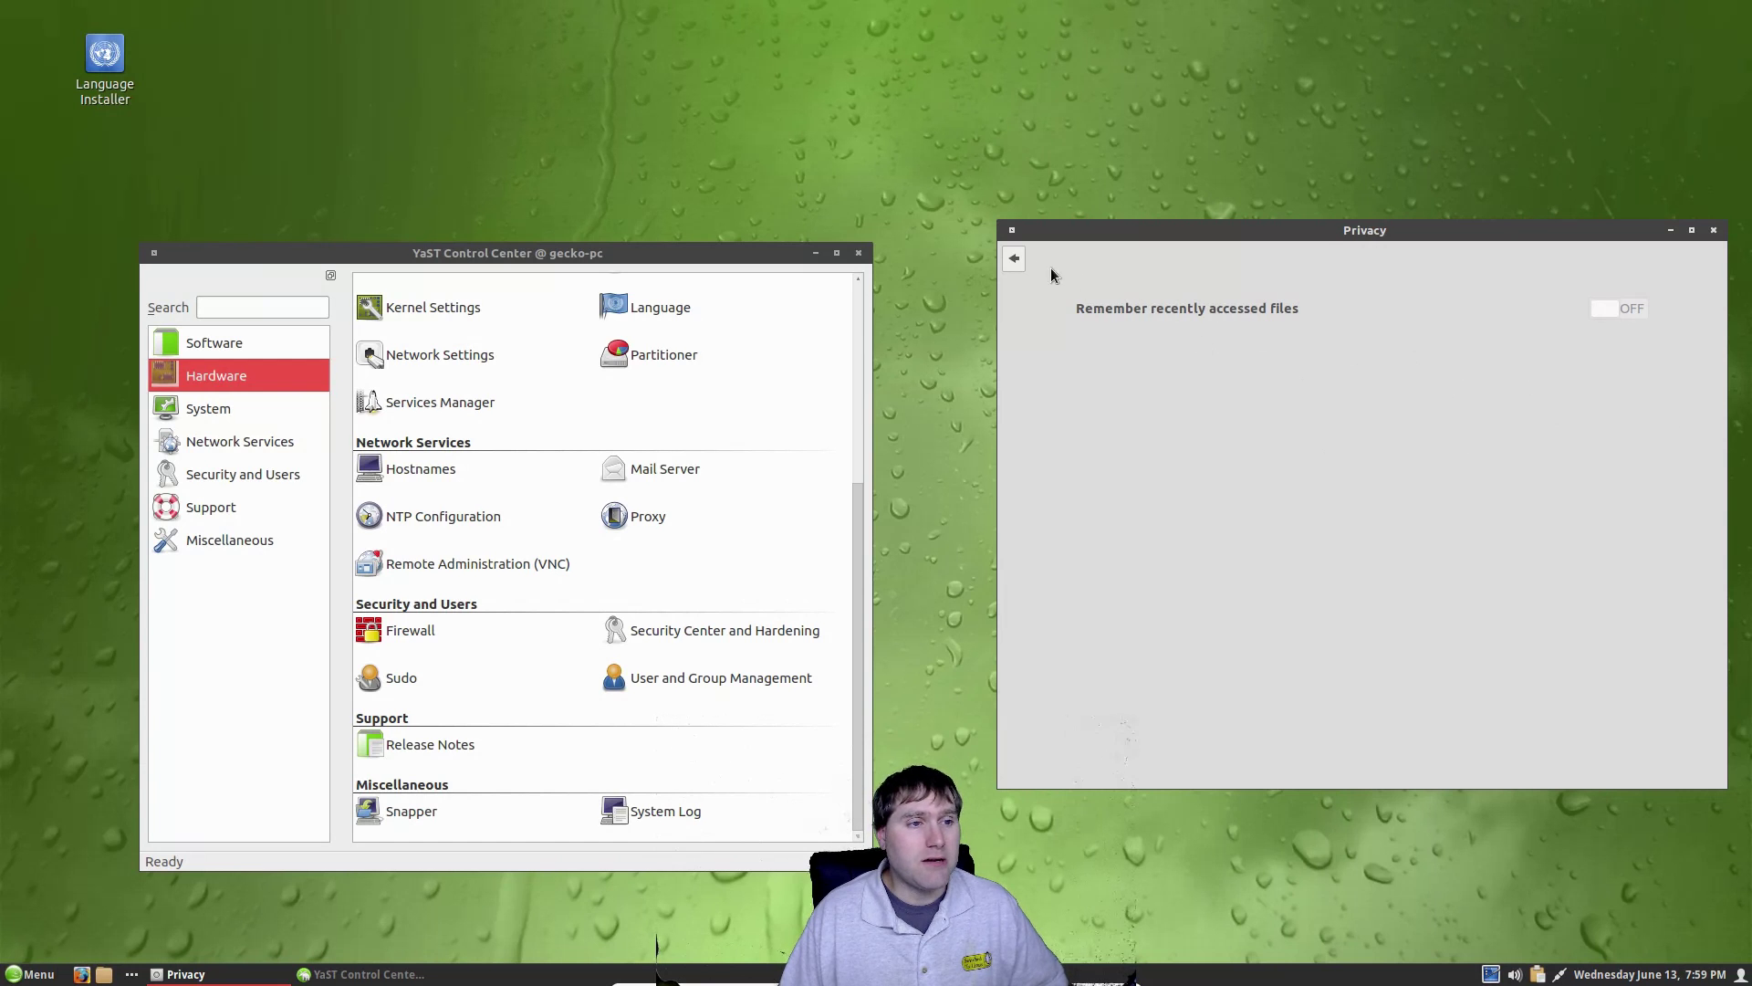
- Return from Privacy to the overview and review the Startup Applications list
{"action": "left_click", "coordinate": [1016, 262]}
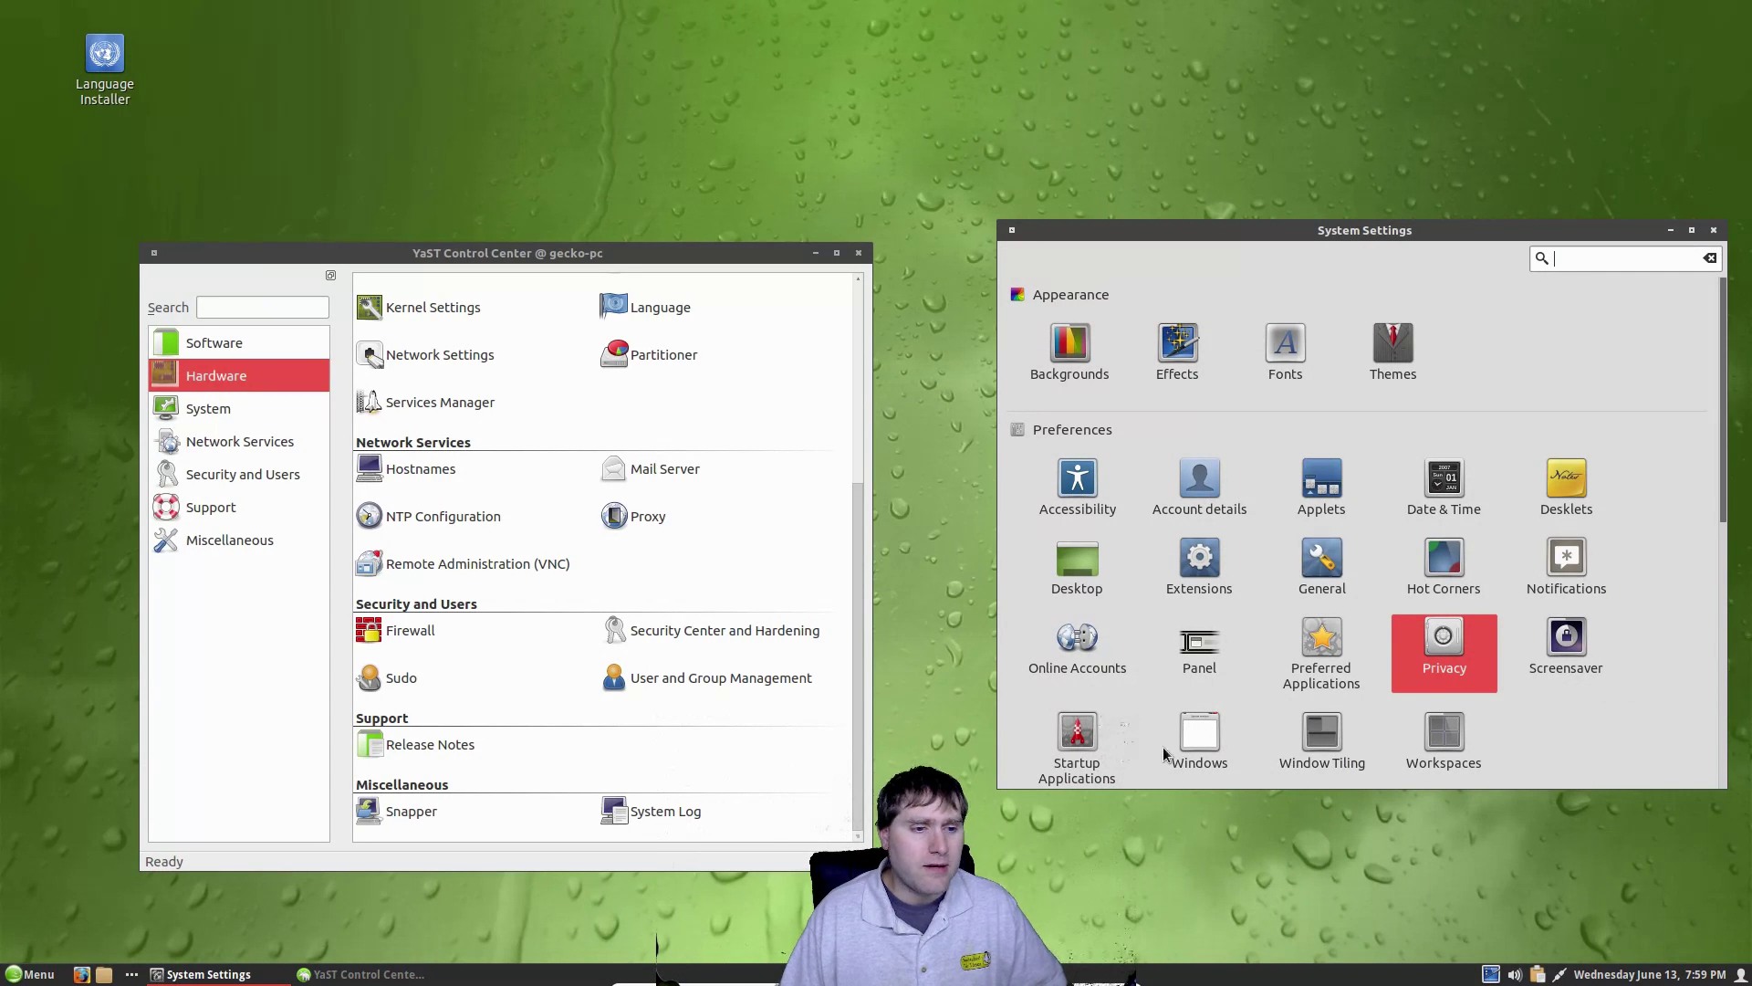
{"action": "left_click", "coordinate": [1081, 739]}
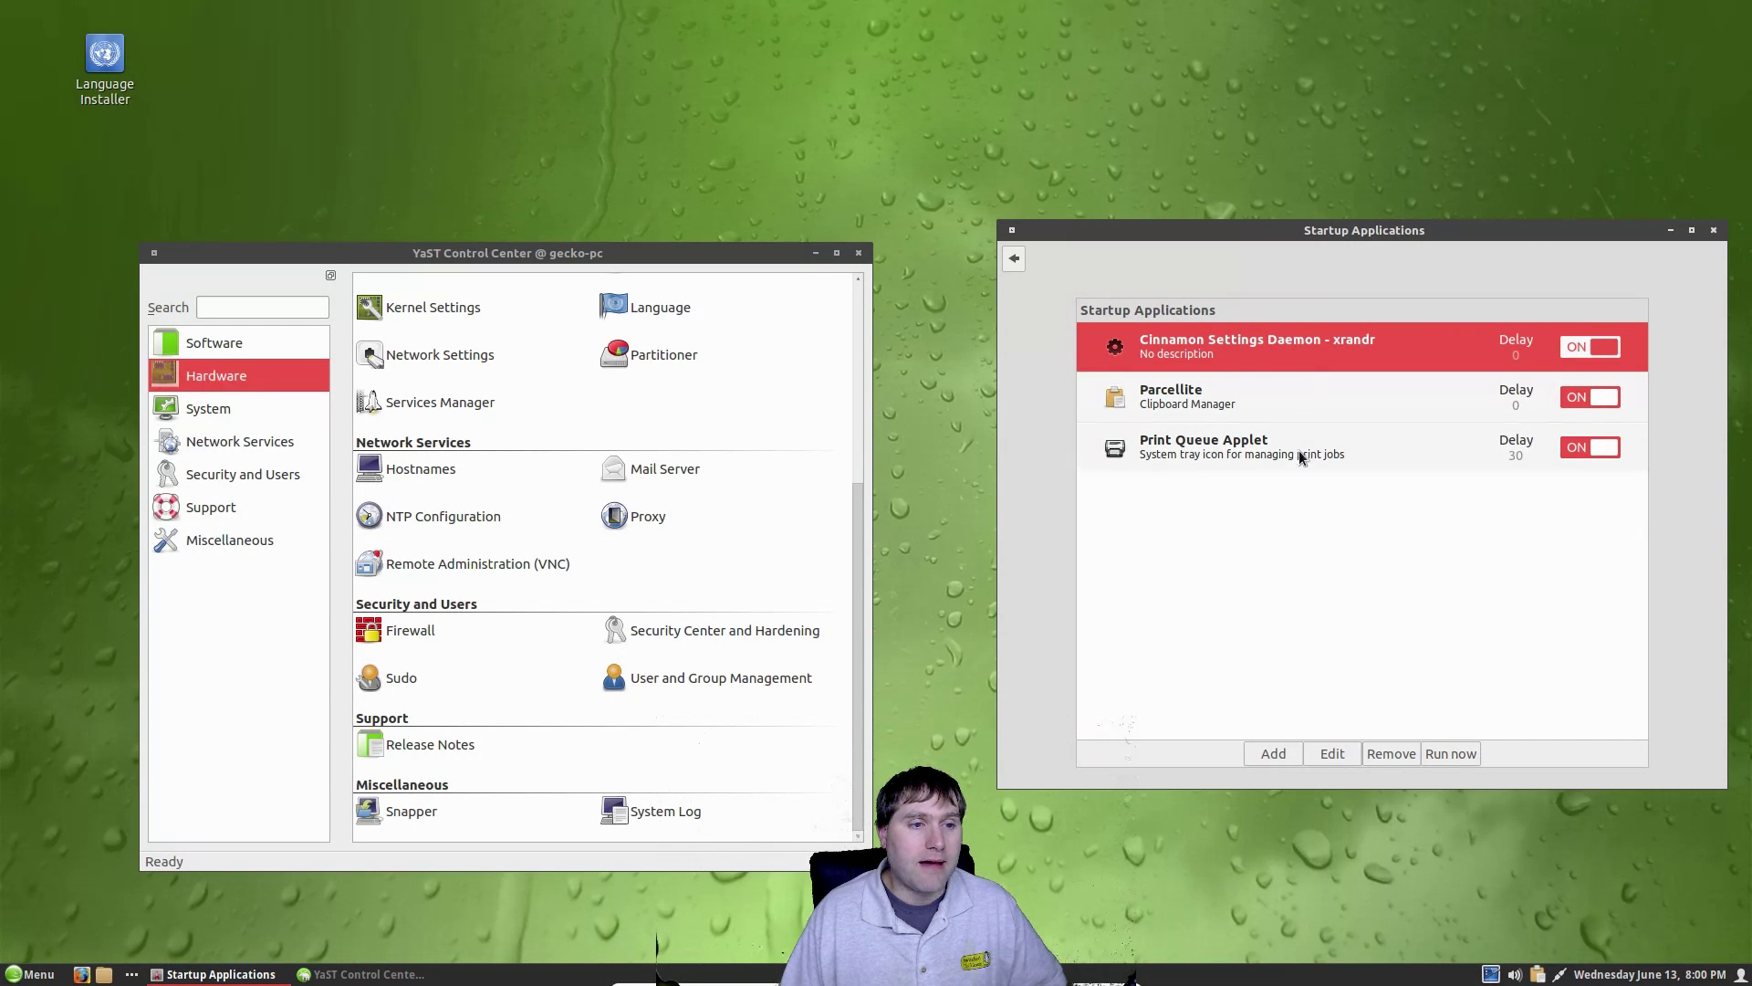
{"action": "left_click", "coordinate": [1013, 262]}
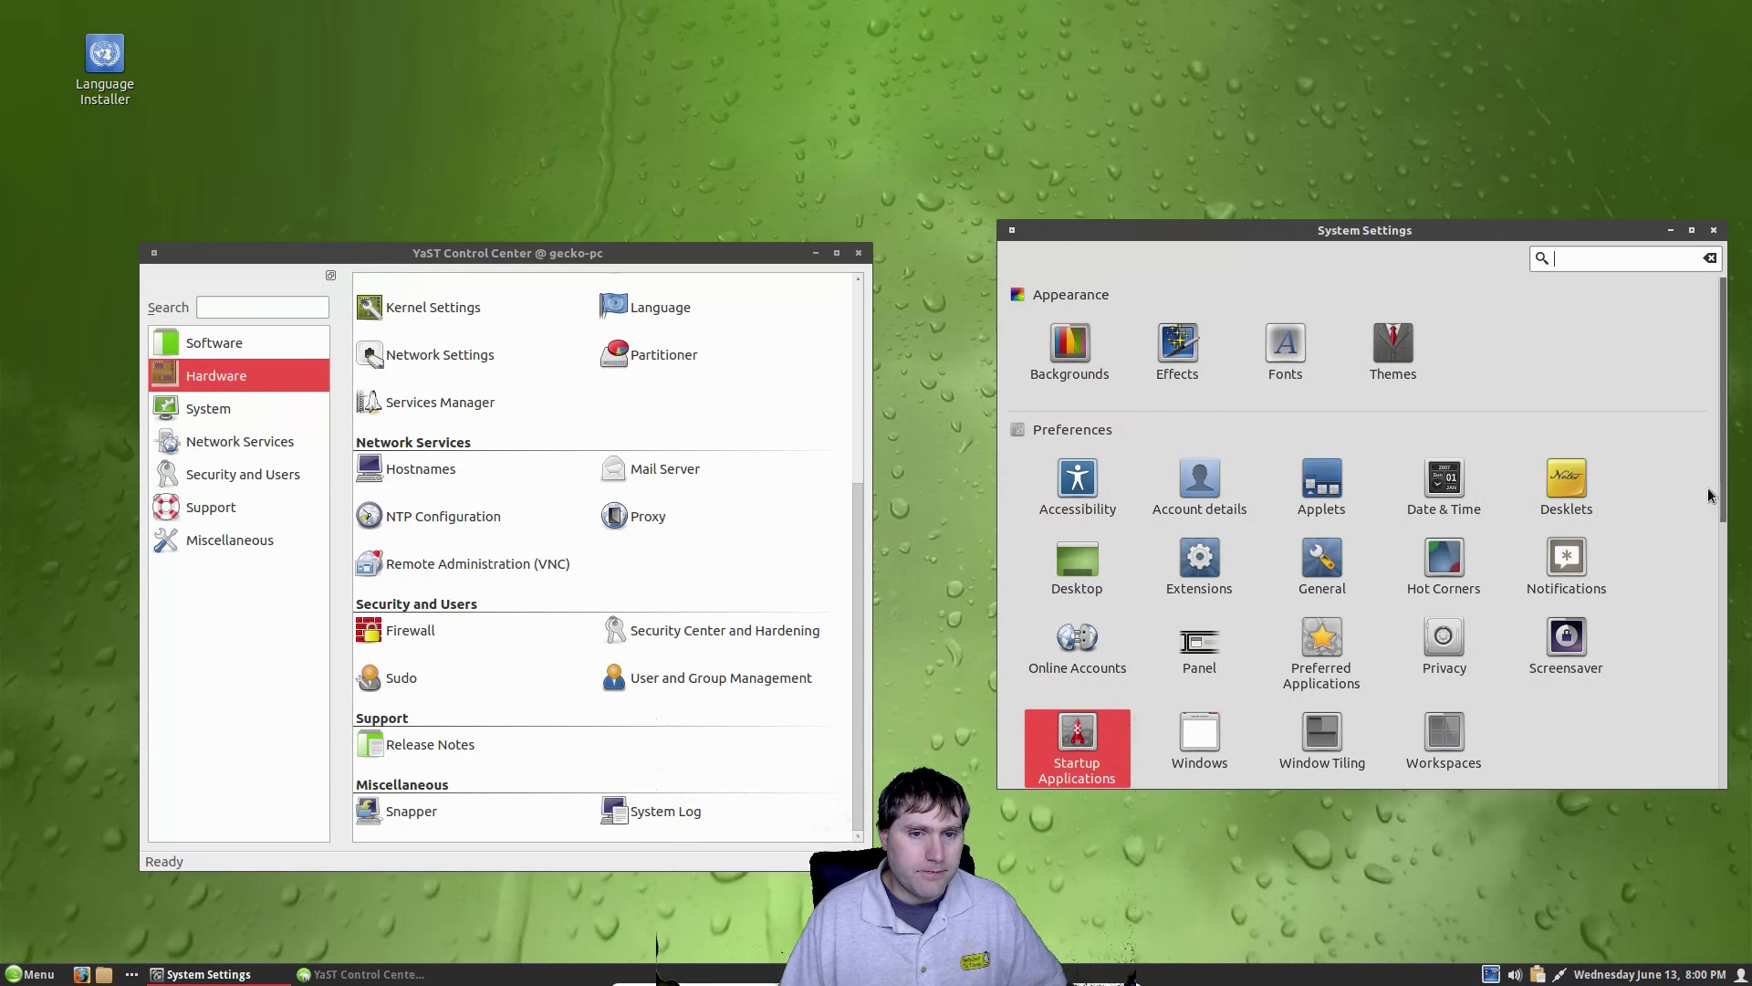
{"action": "left_click_drag", "start_coordinate": [1721, 438], "coordinate": [1694, 621]}
{"action": "scroll", "coordinate": [1694, 620], "scroll_direction": "down", "scroll_amount": 3}
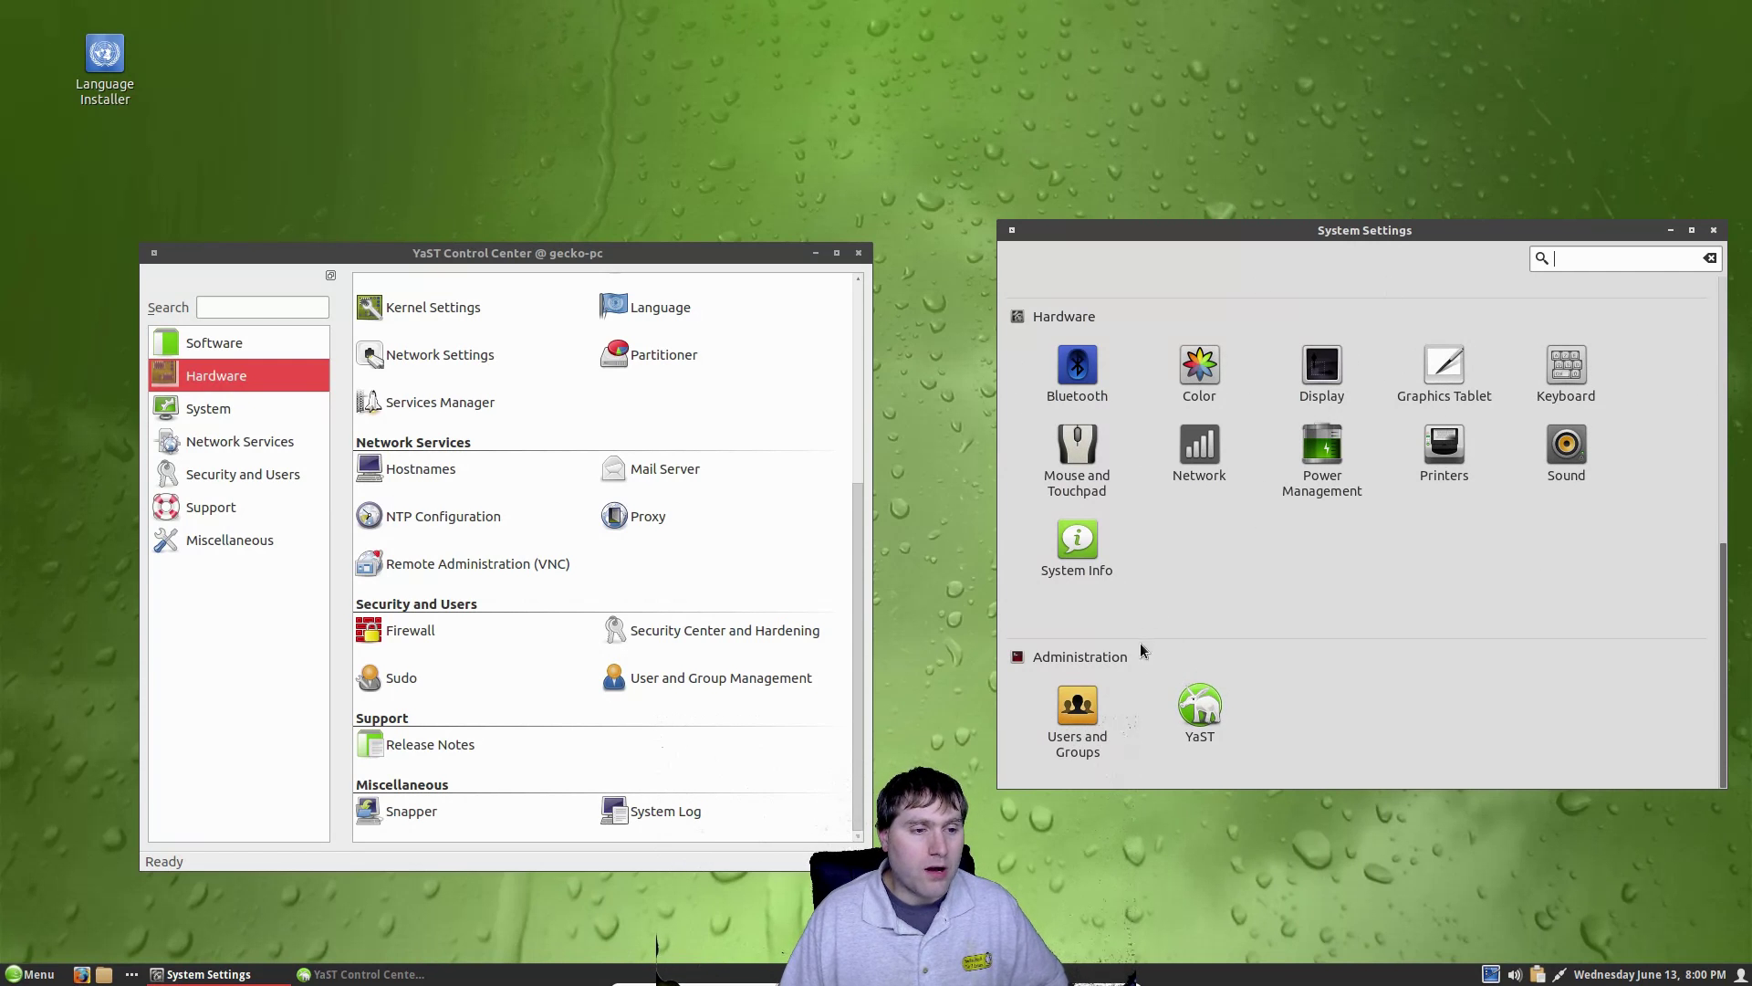
- Review the System Info summary, close System Settings and move YaST toward the centre
{"action": "left_click", "coordinate": [1076, 541]}
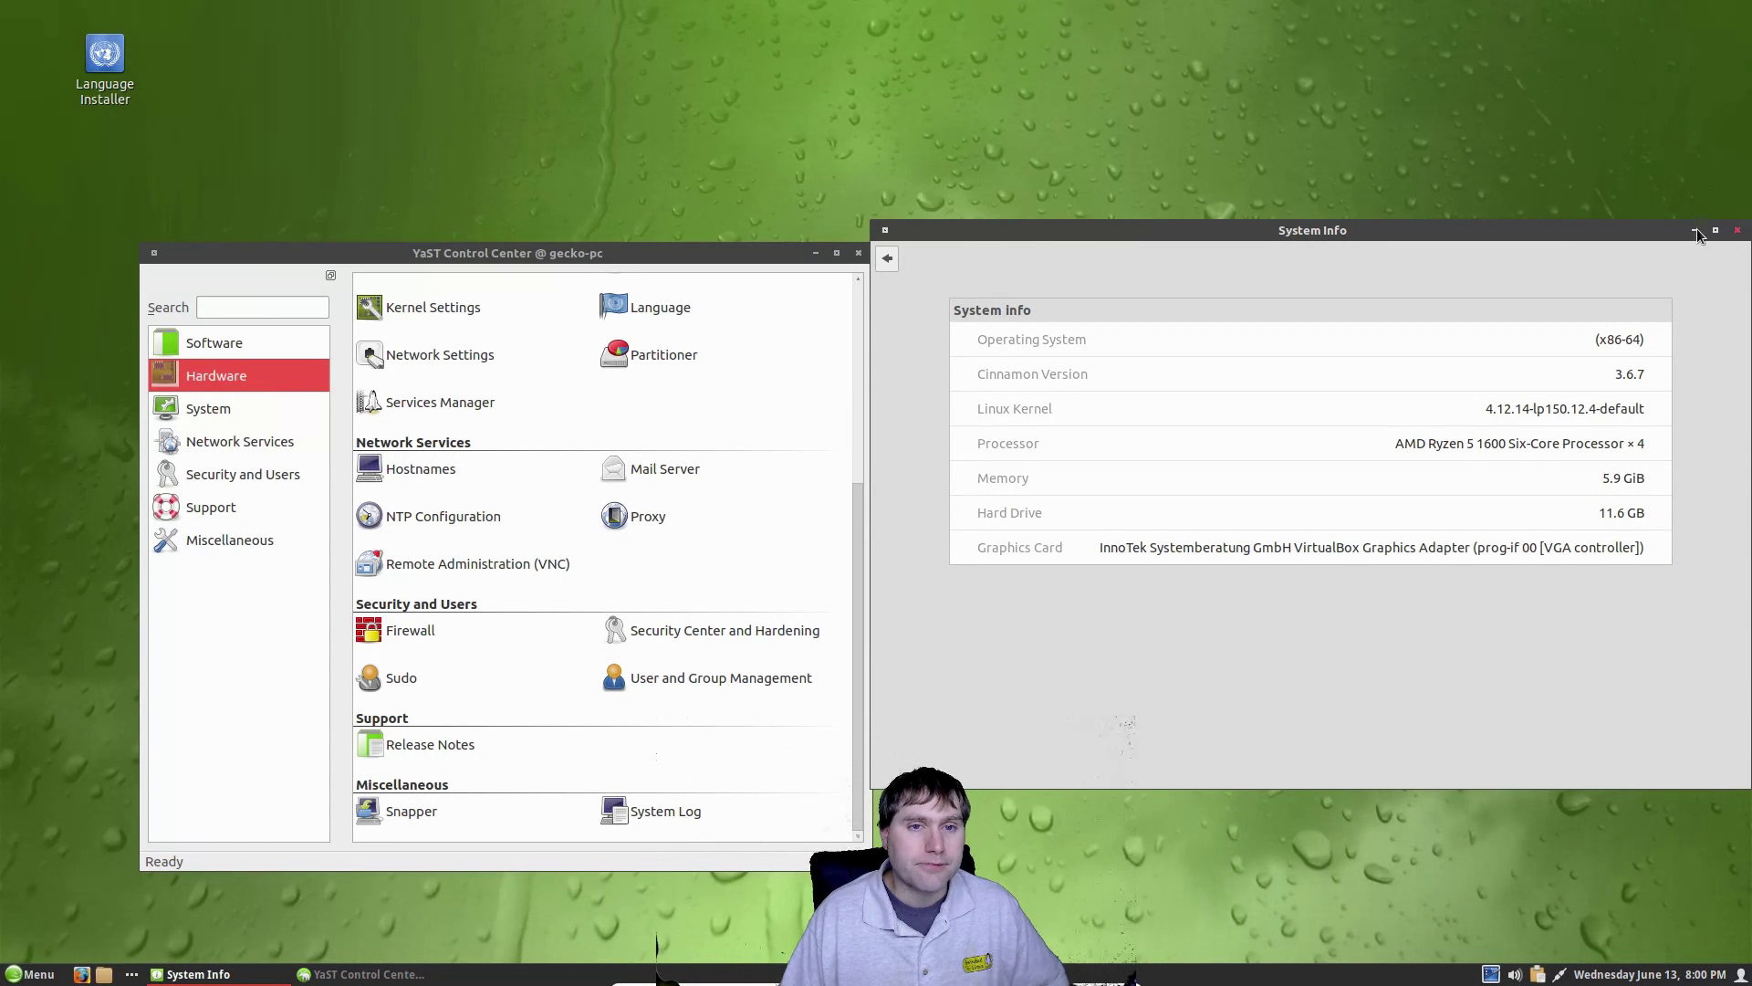
{"action": "left_click", "coordinate": [888, 254]}
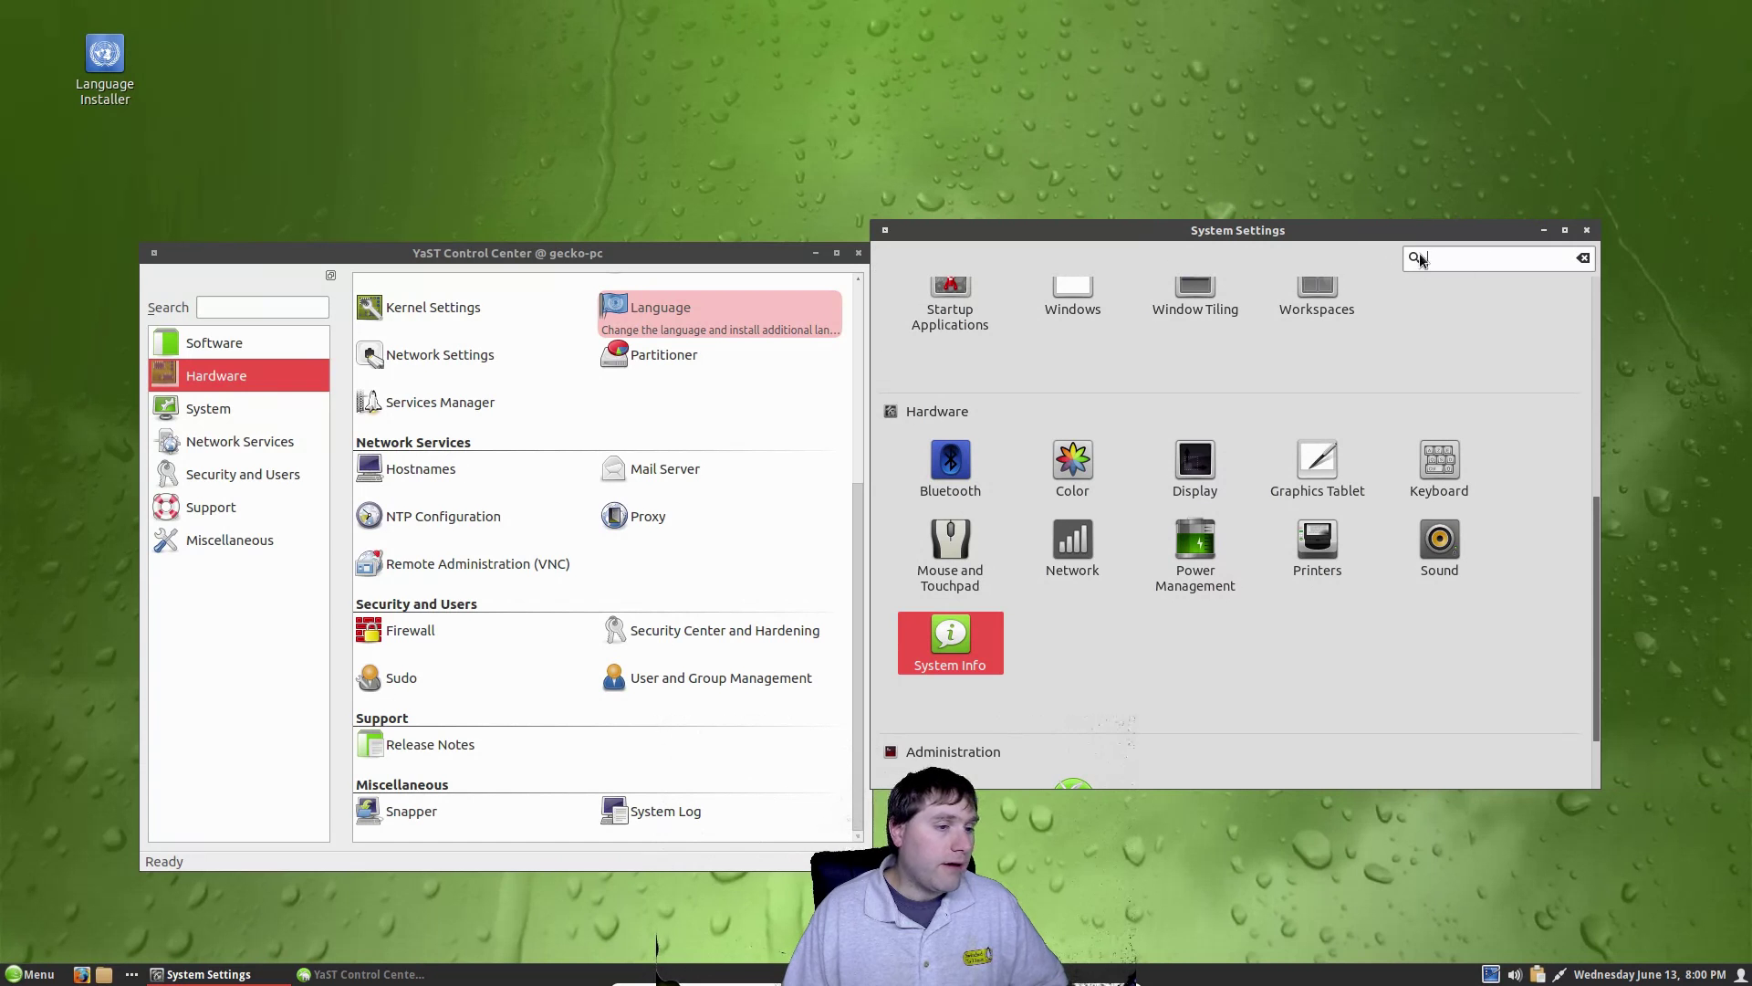
{"action": "left_click", "coordinate": [1587, 231]}
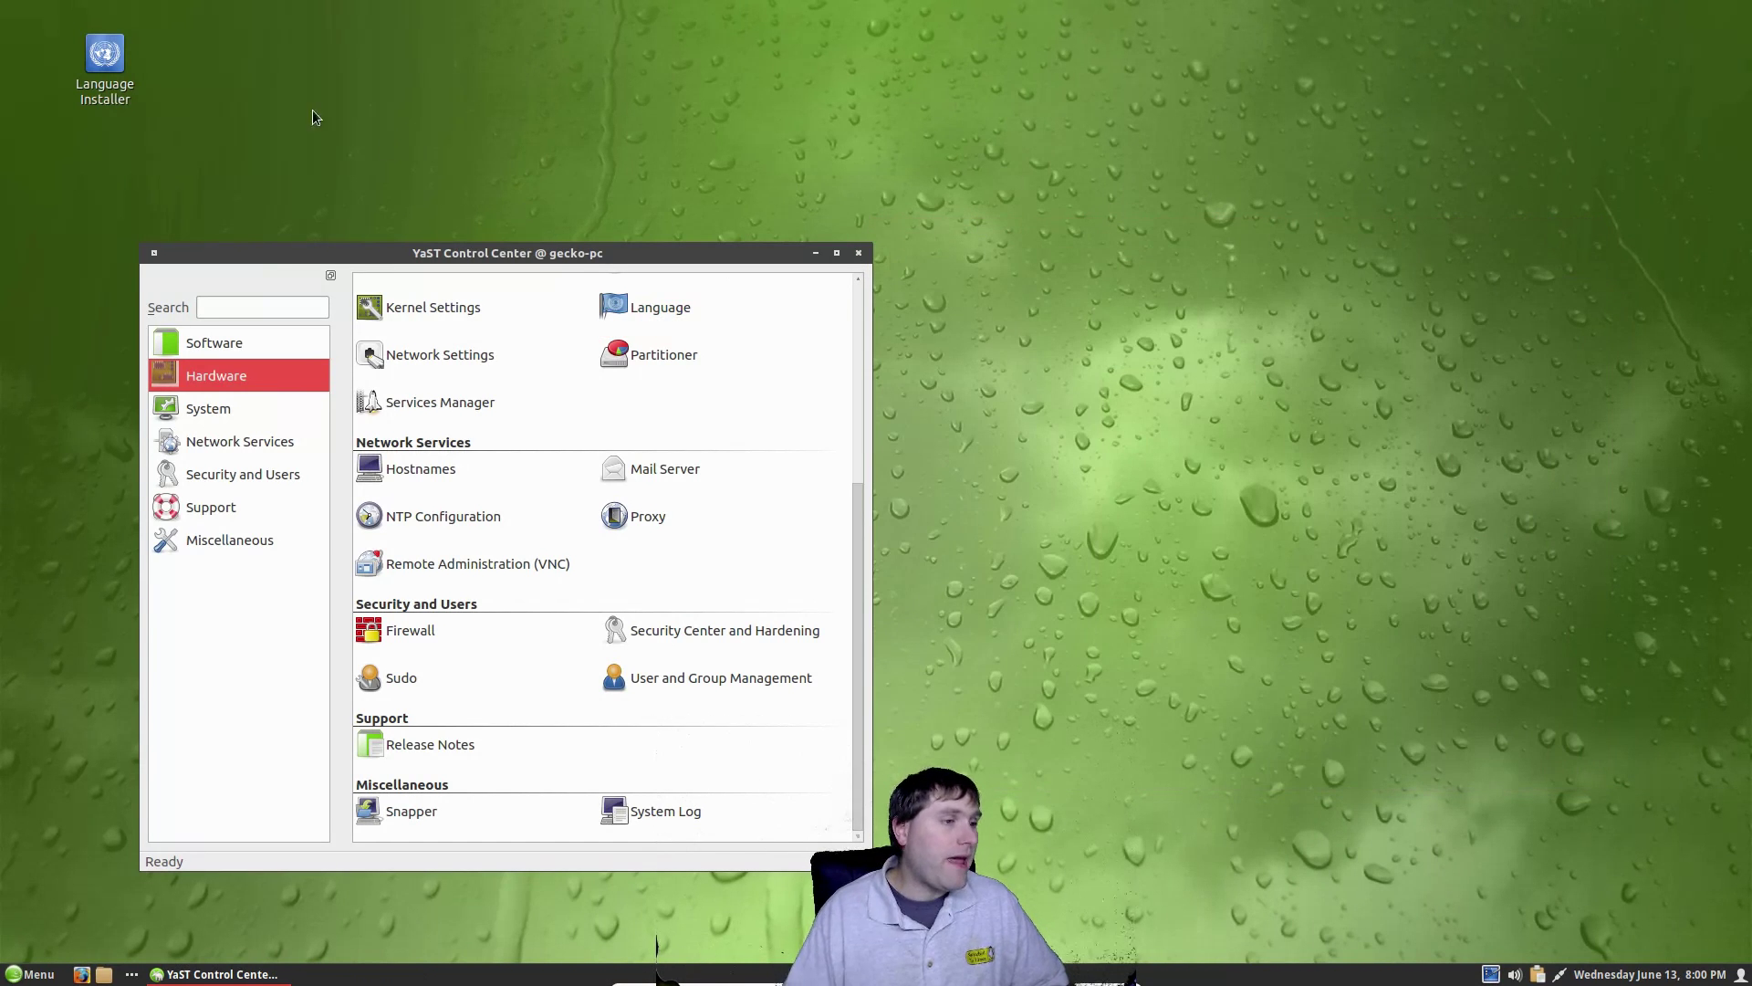
{"action": "left_click_drag", "start_coordinate": [593, 252], "coordinate": [858, 179]}
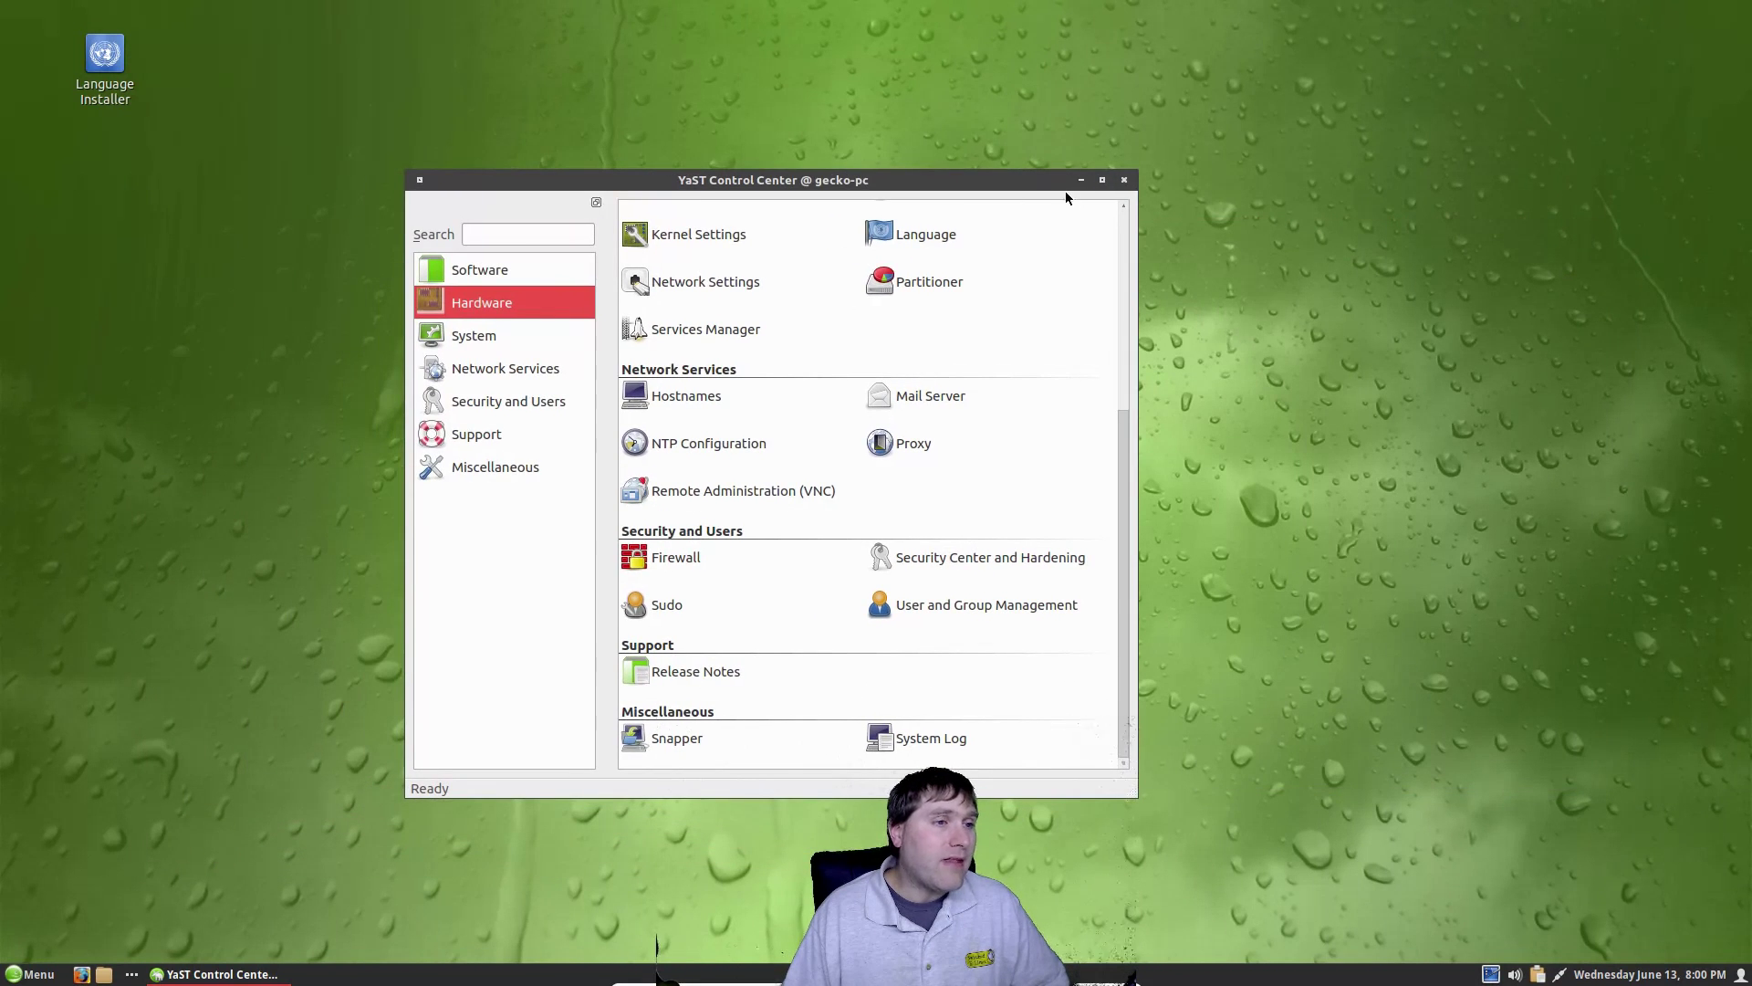
- Close YaST, browse Network in Nemo and cancel opening Windows Network
{"action": "left_click", "coordinate": [1123, 181]}
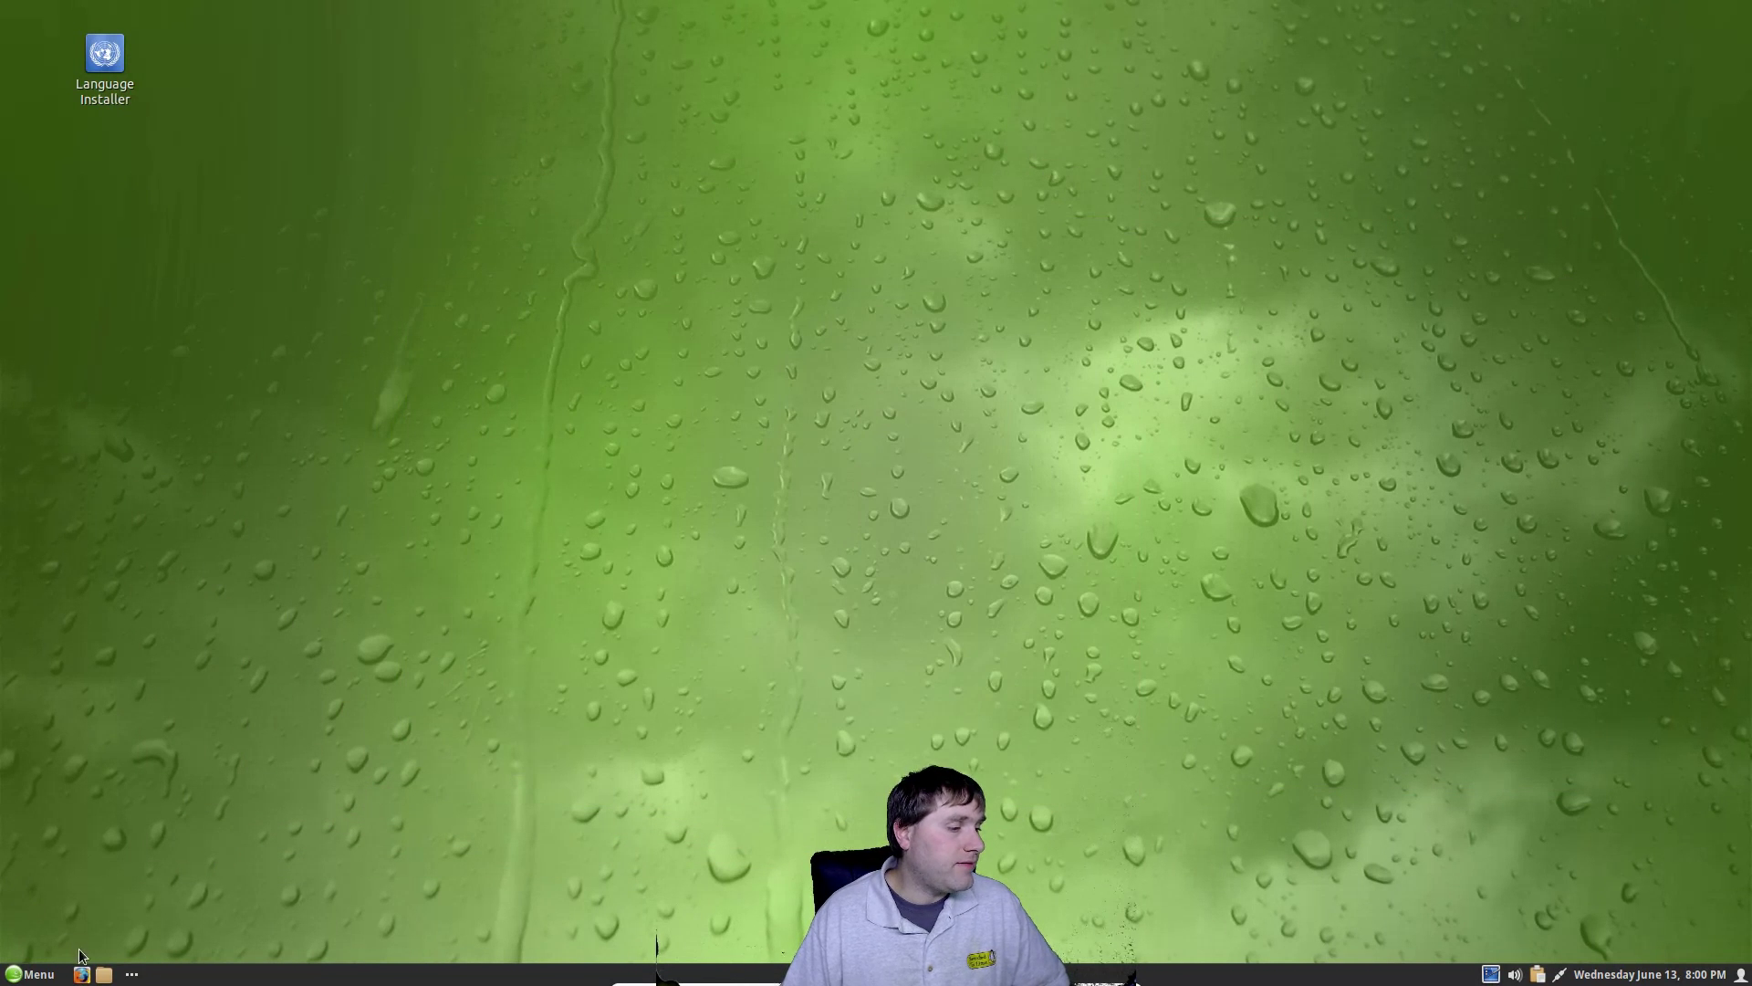
{"action": "left_click", "coordinate": [102, 974]}
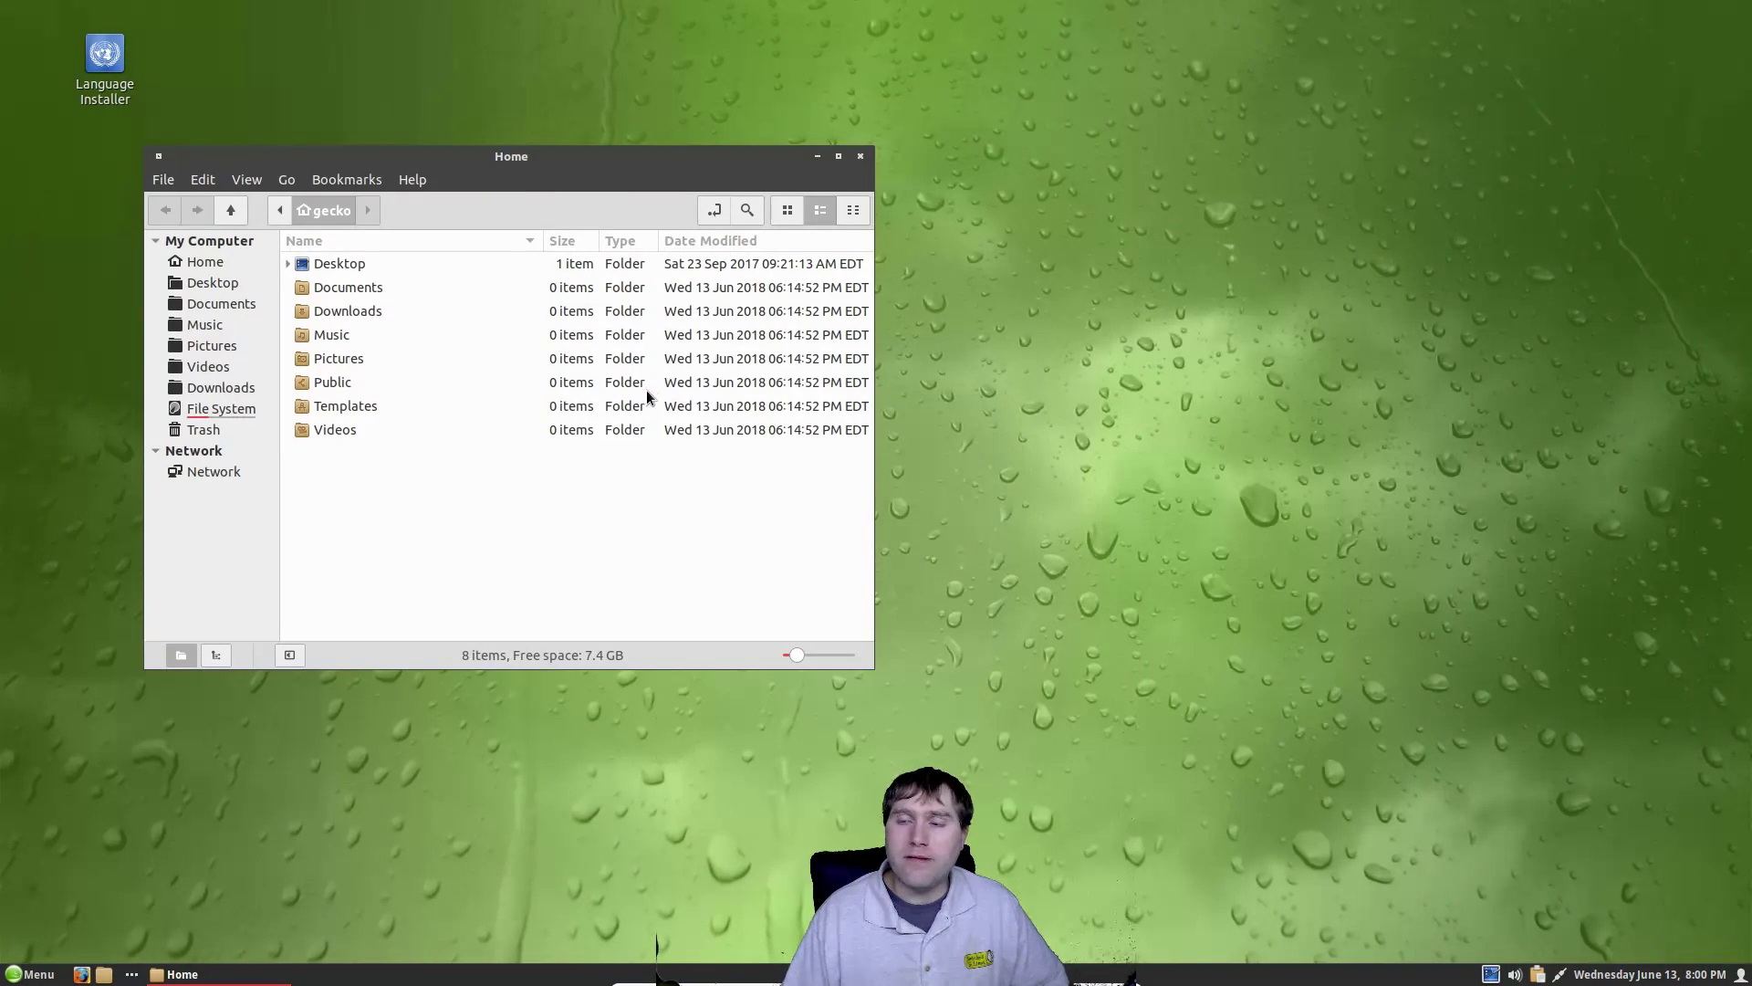
{"action": "left_click", "coordinate": [203, 473]}
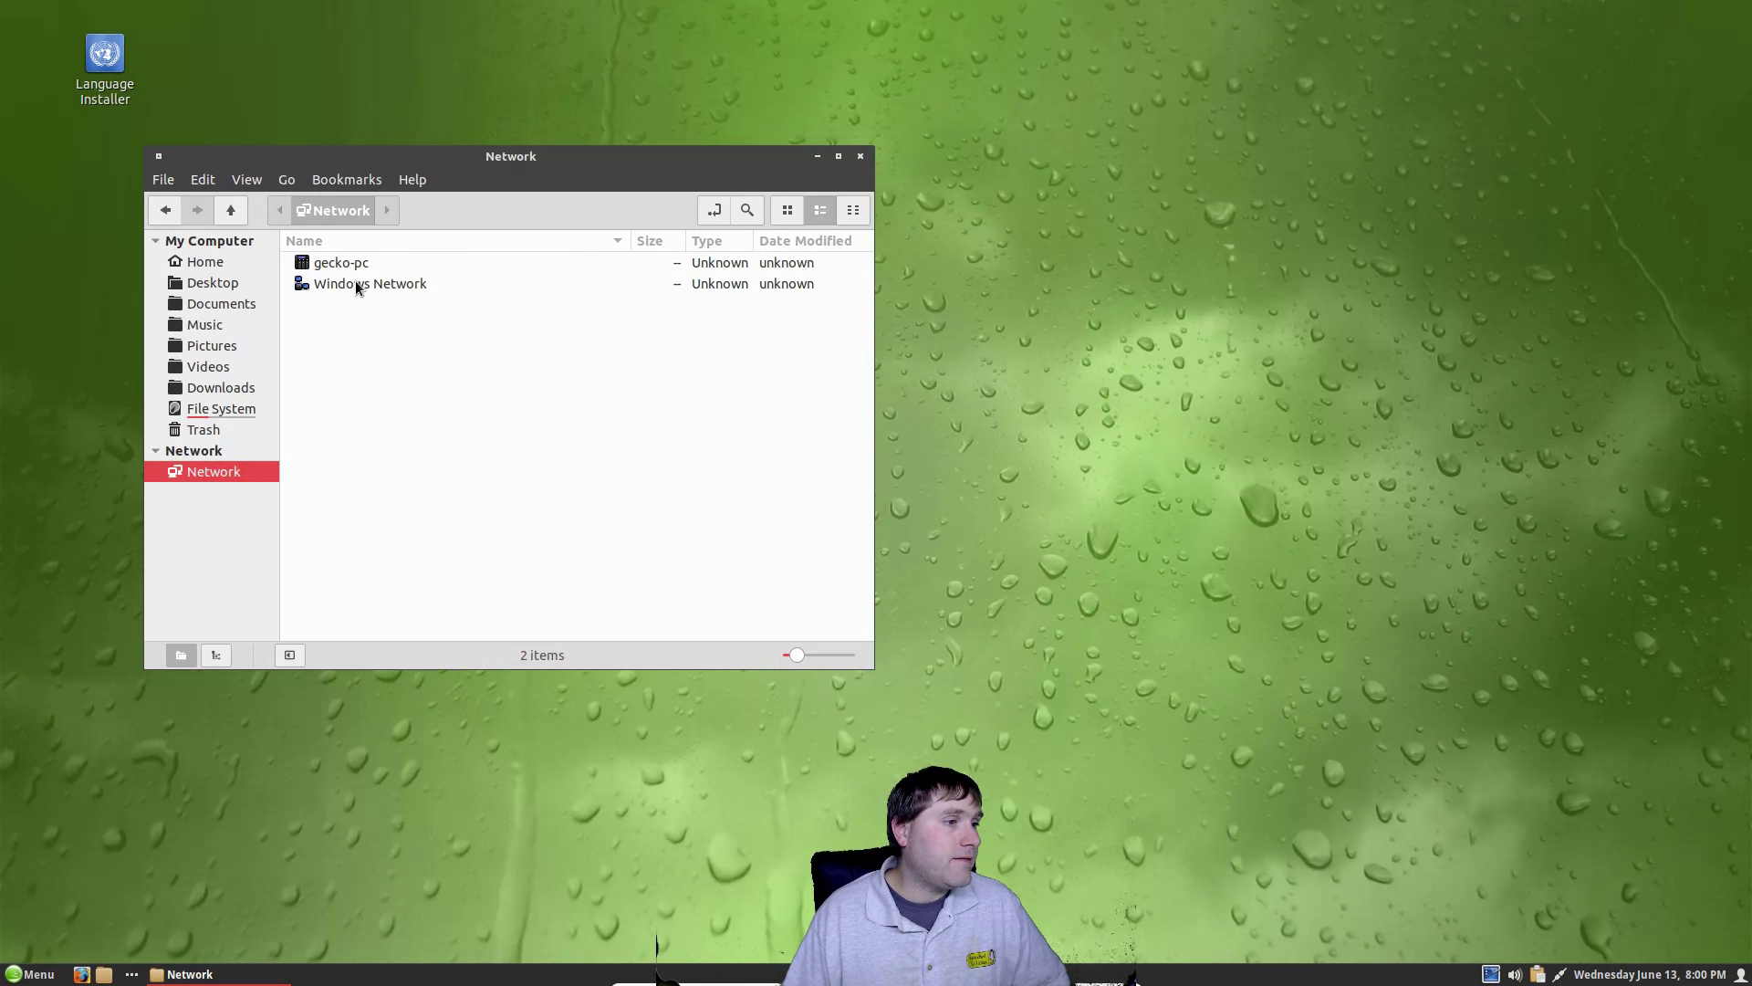
{"action": "left_click", "coordinate": [355, 280]}
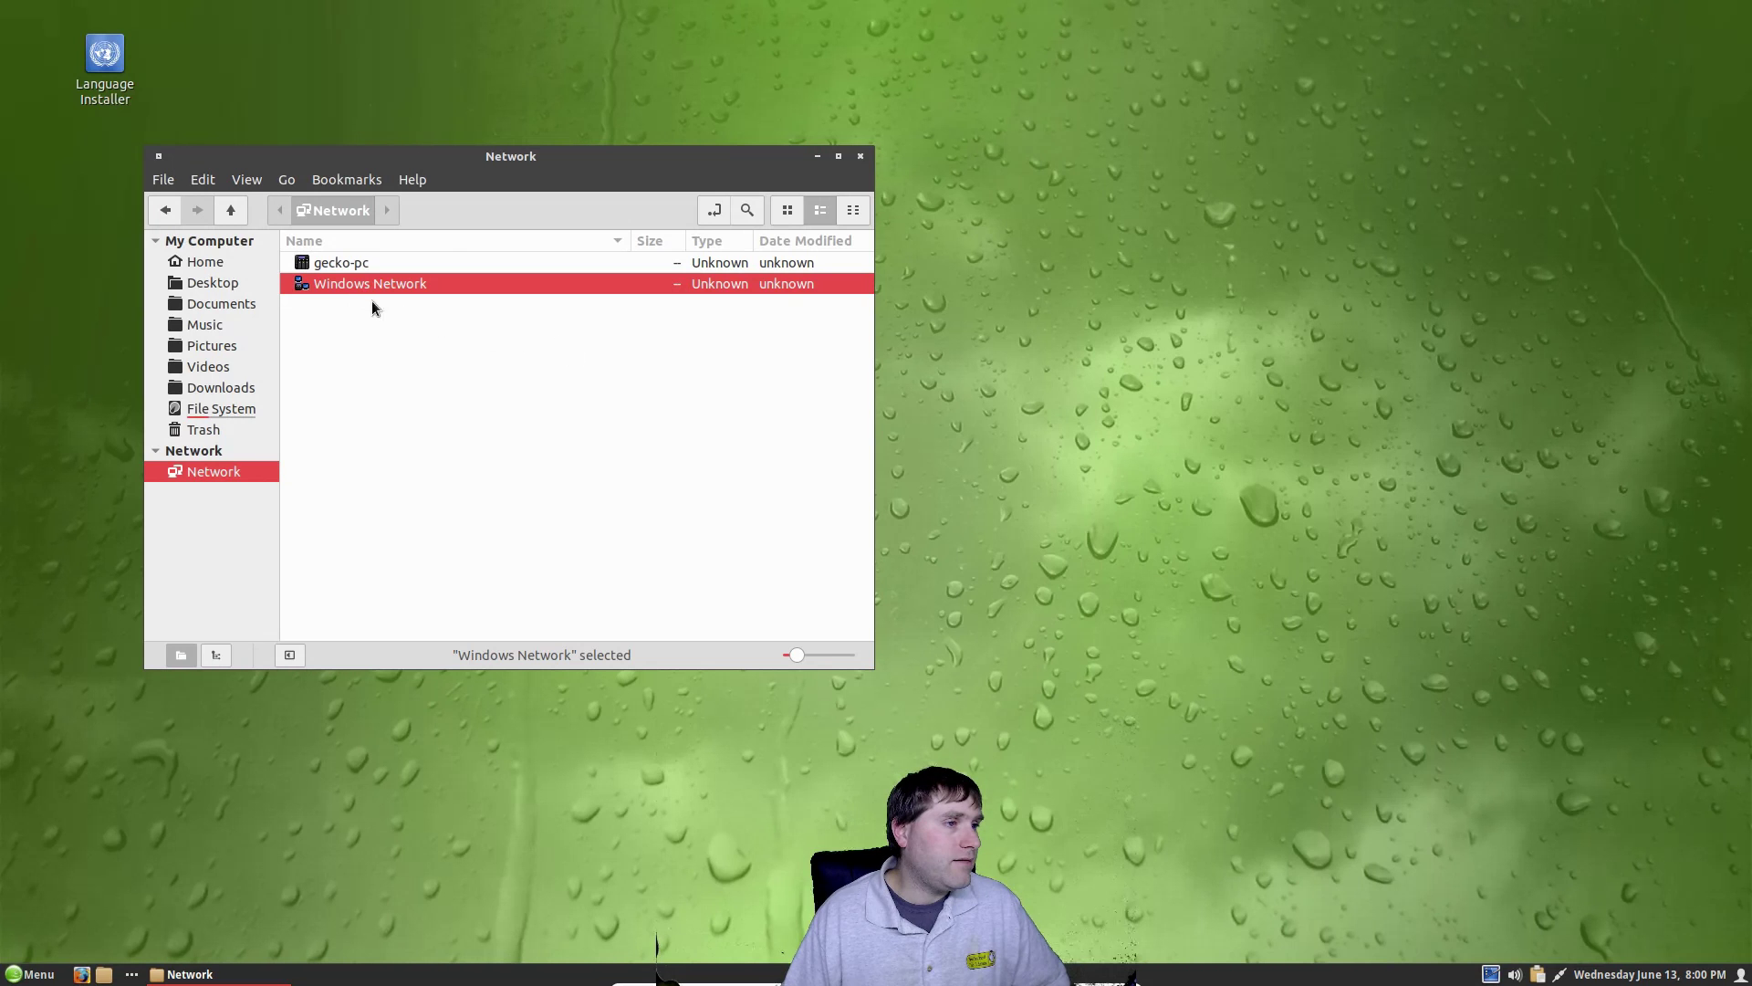
{"action": "double_click", "coordinate": [434, 283]}
{"action": "left_click", "coordinate": [503, 477]}
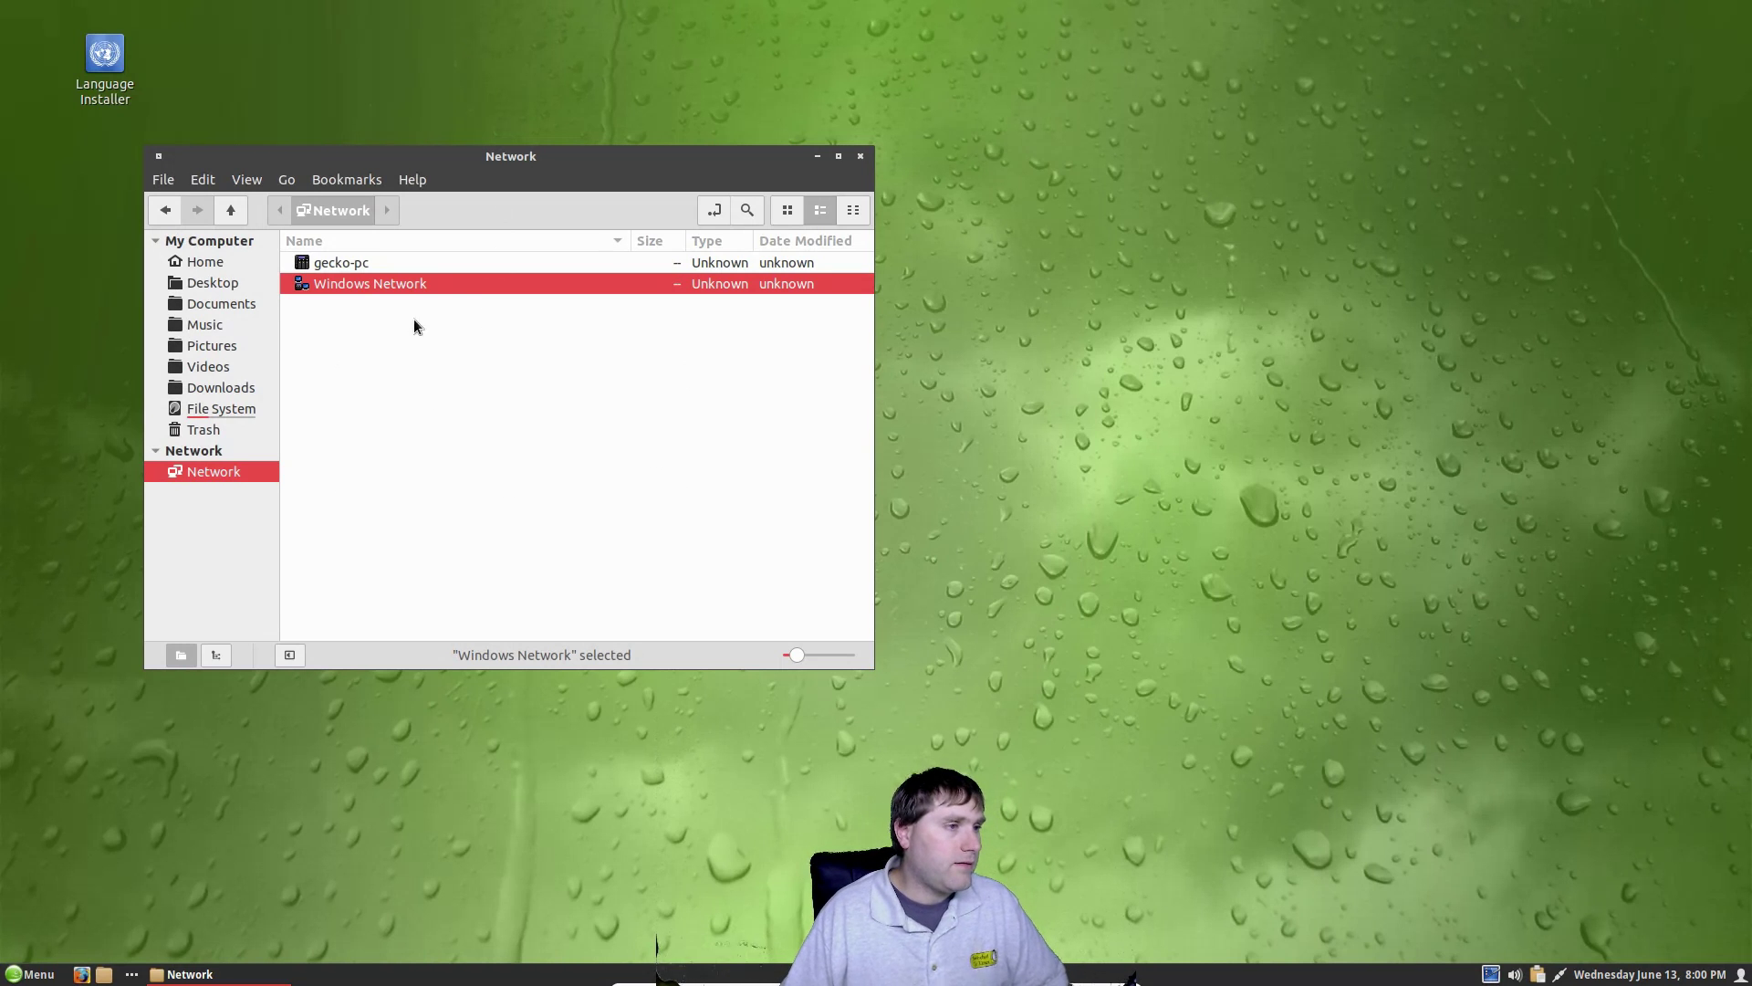
- Enter smb://192.168.5.140/Admin in the location bar and cancel its password prompt
{"action": "left_click", "coordinate": [712, 210]}
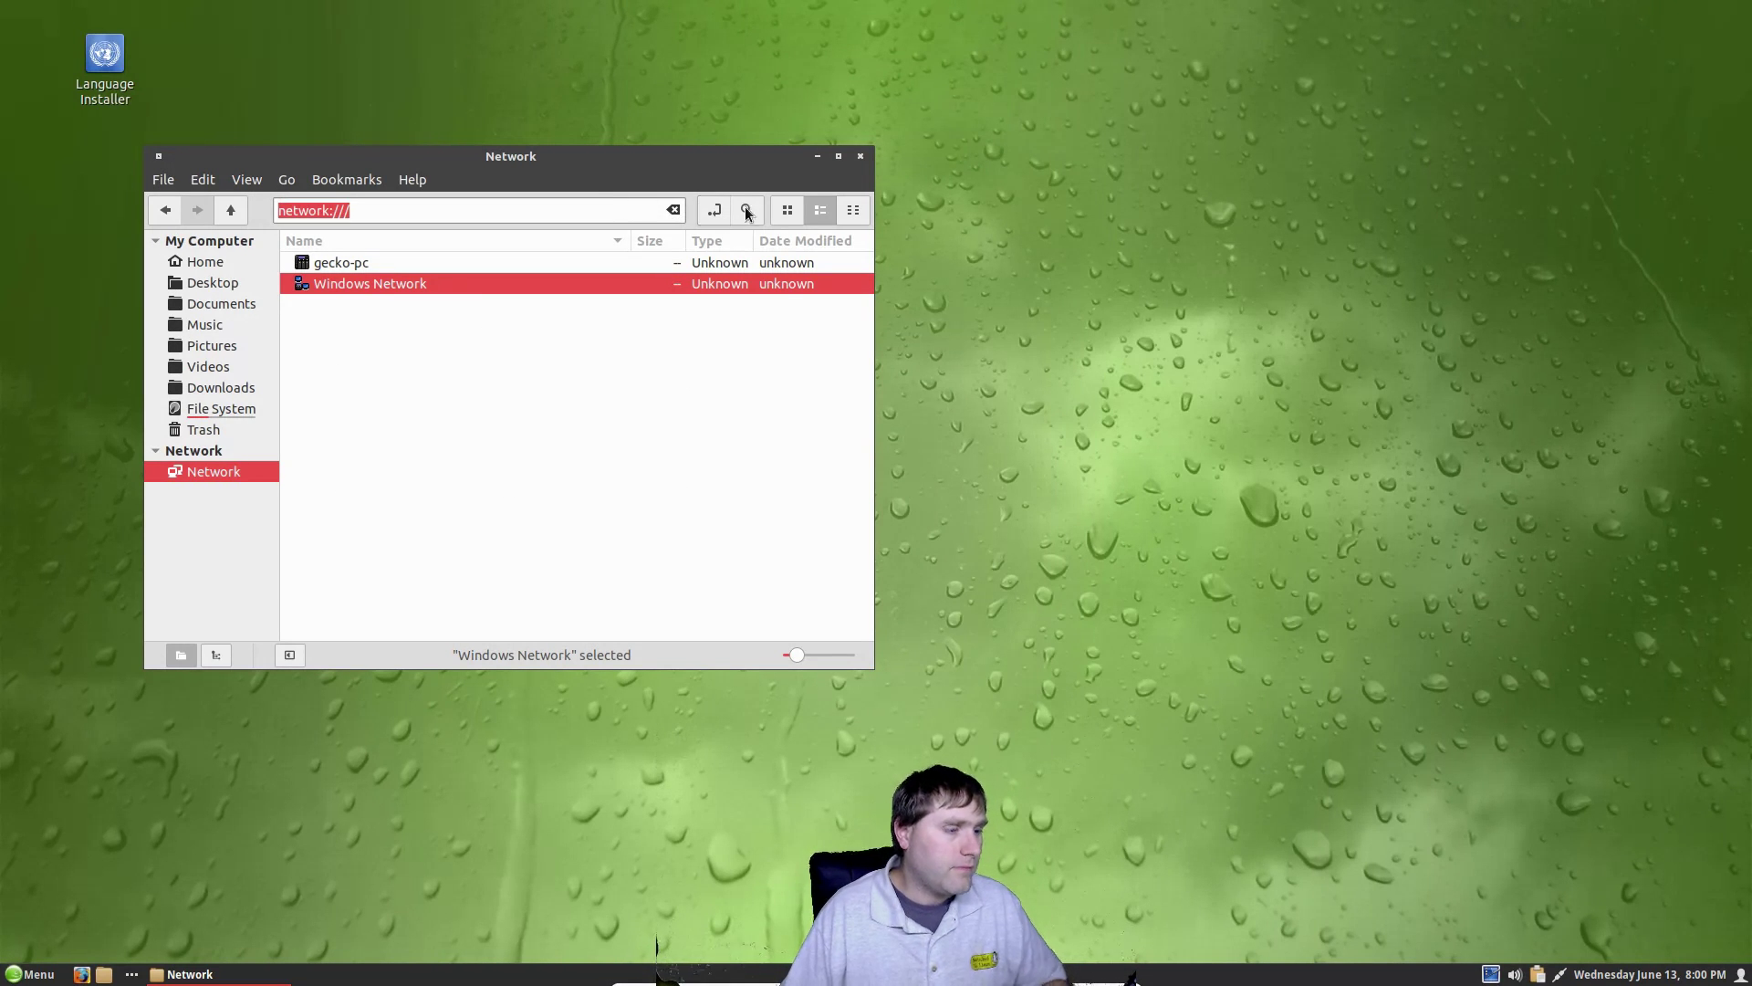
{"action": "type", "text": "smb://192.168.5.140/"}
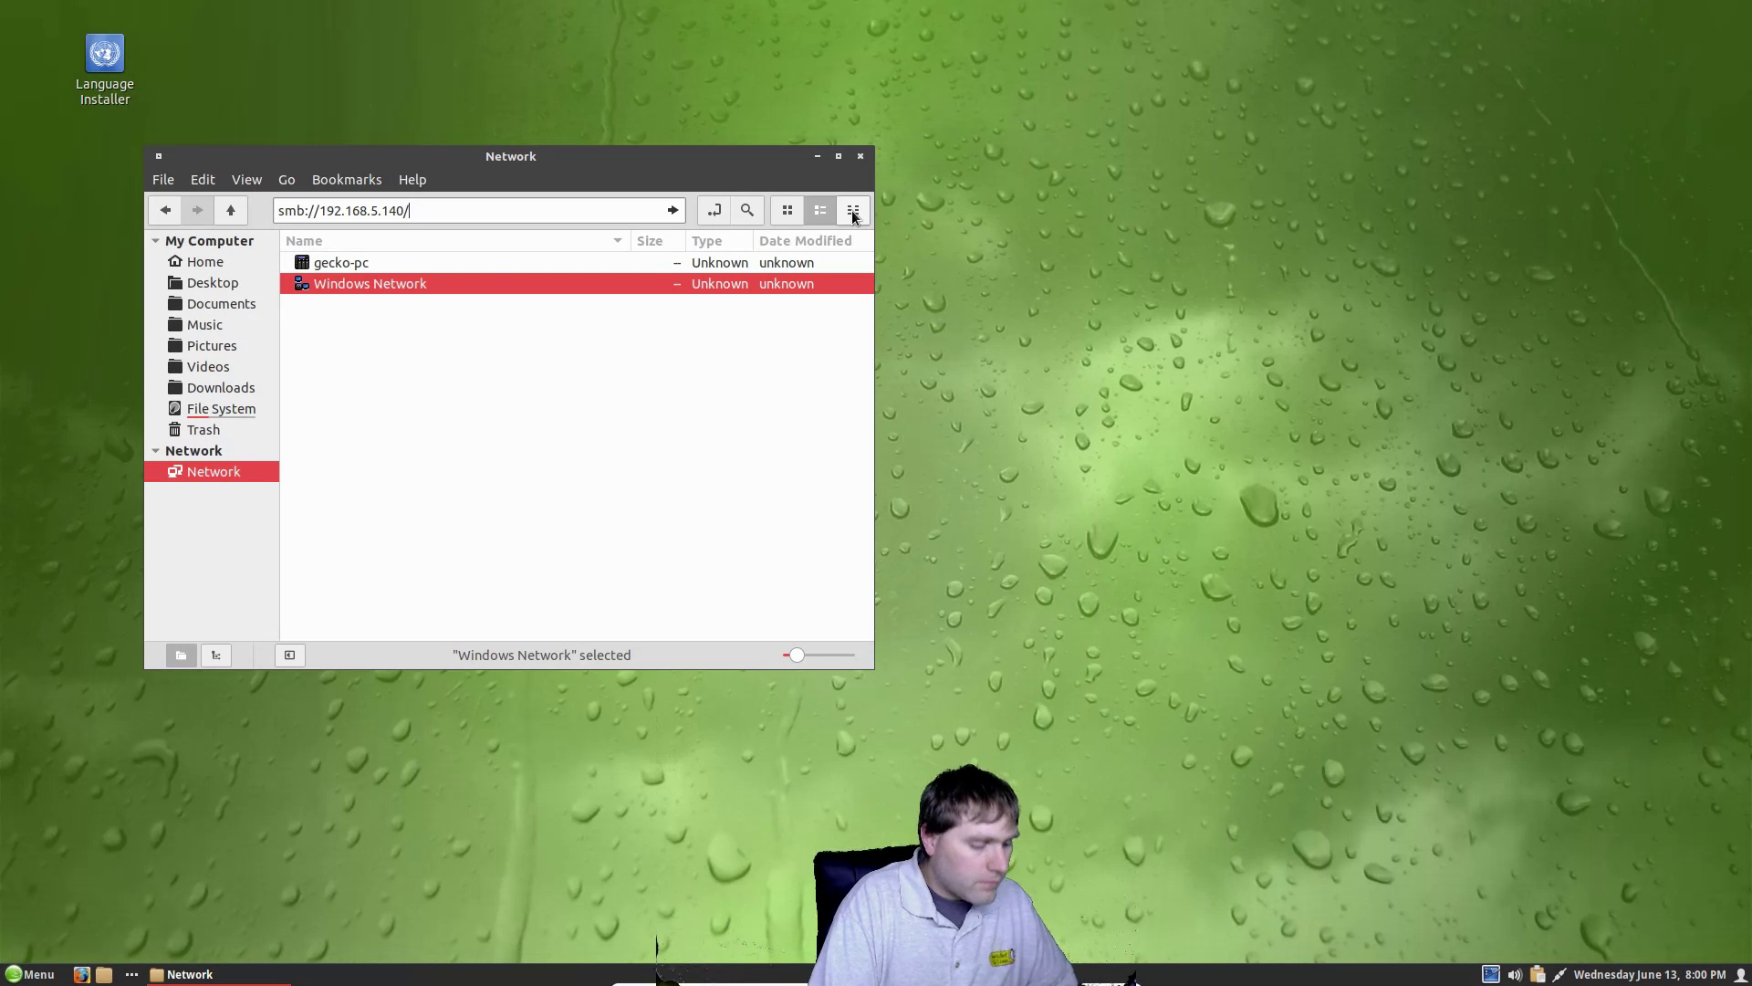
{"action": "type", "text": "Admin"}
{"action": "key", "text": "Return"}
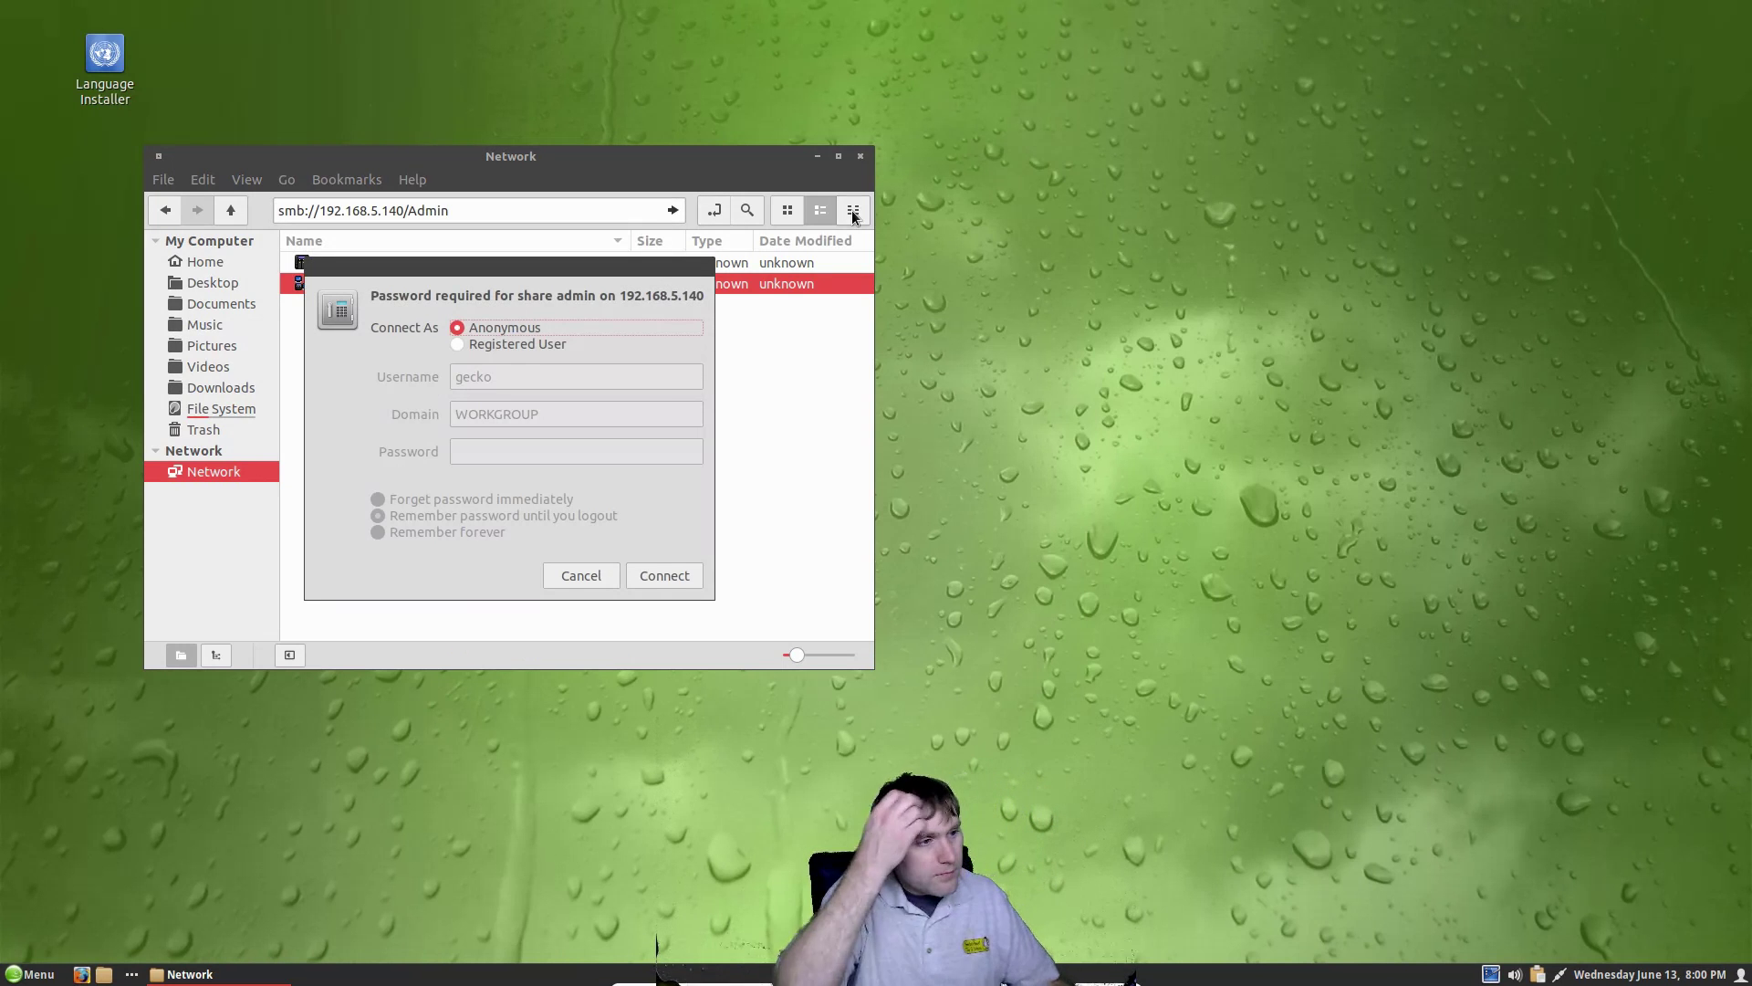
{"action": "left_click", "coordinate": [606, 573]}
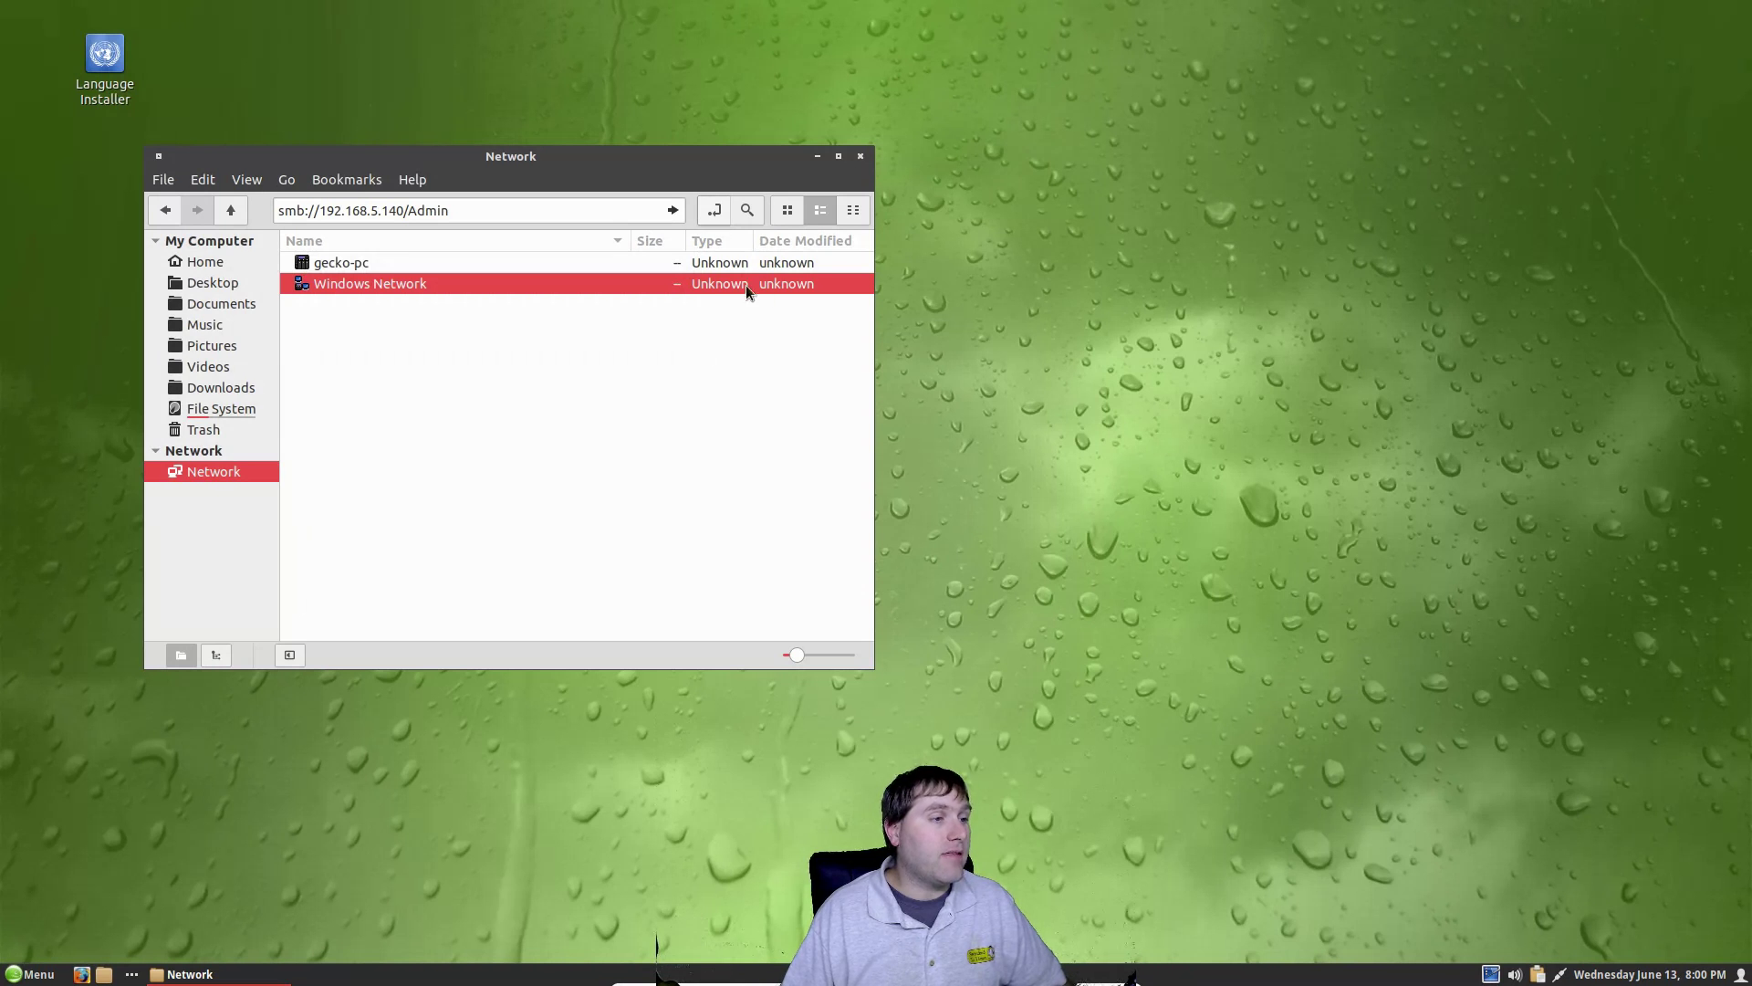
- Close the Nemo Network window, leaving the empty desktop
{"action": "left_click", "coordinate": [863, 158]}
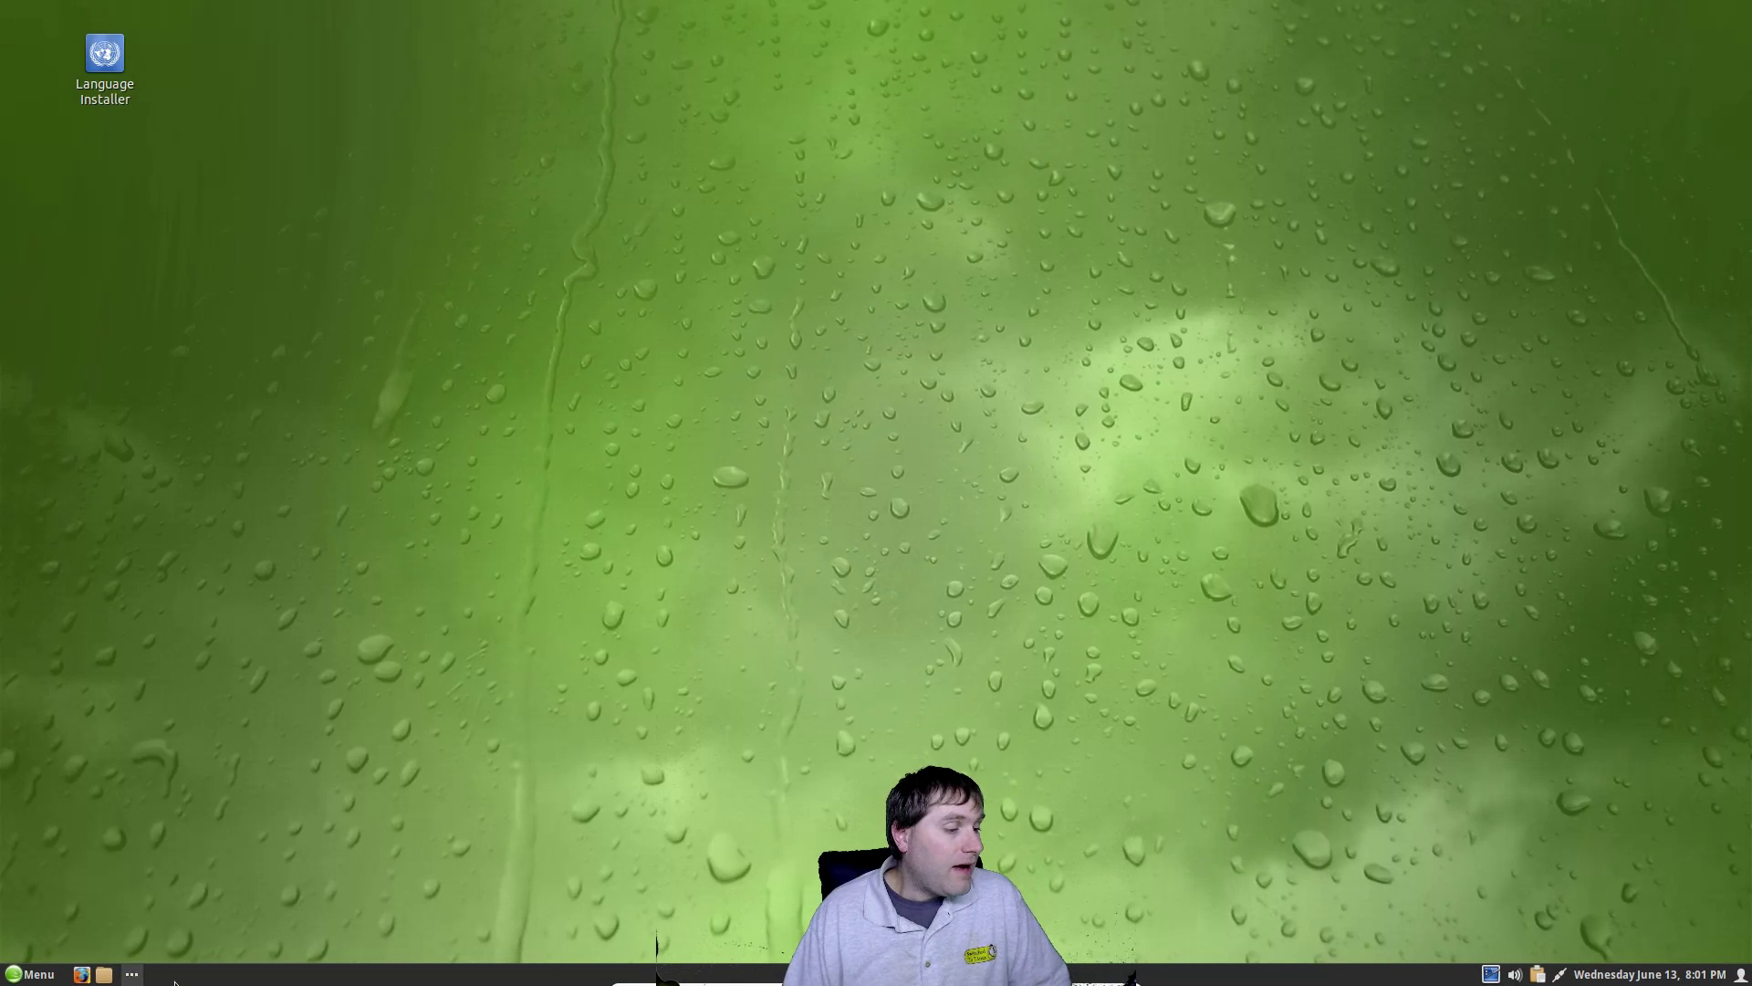
- Launch Install/Remove Software from the menu and authenticate as root so YaST loads repositories
{"action": "left_click", "coordinate": [30, 973]}
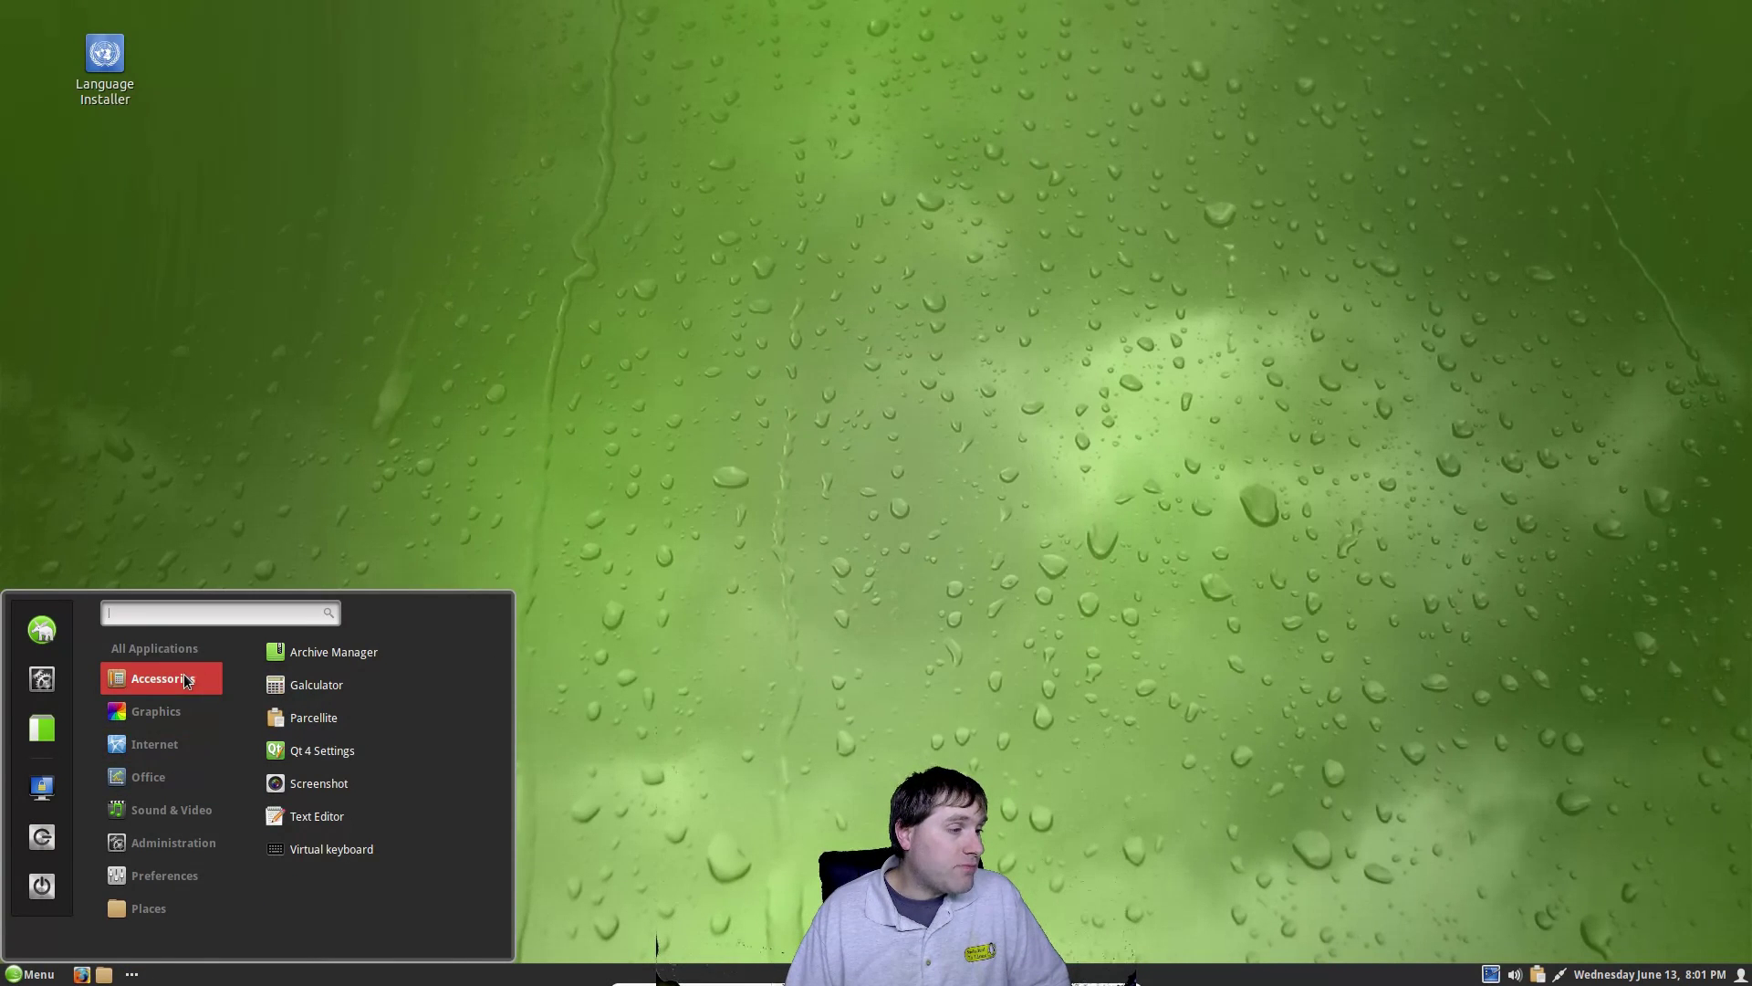
{"action": "left_click", "coordinate": [47, 734]}
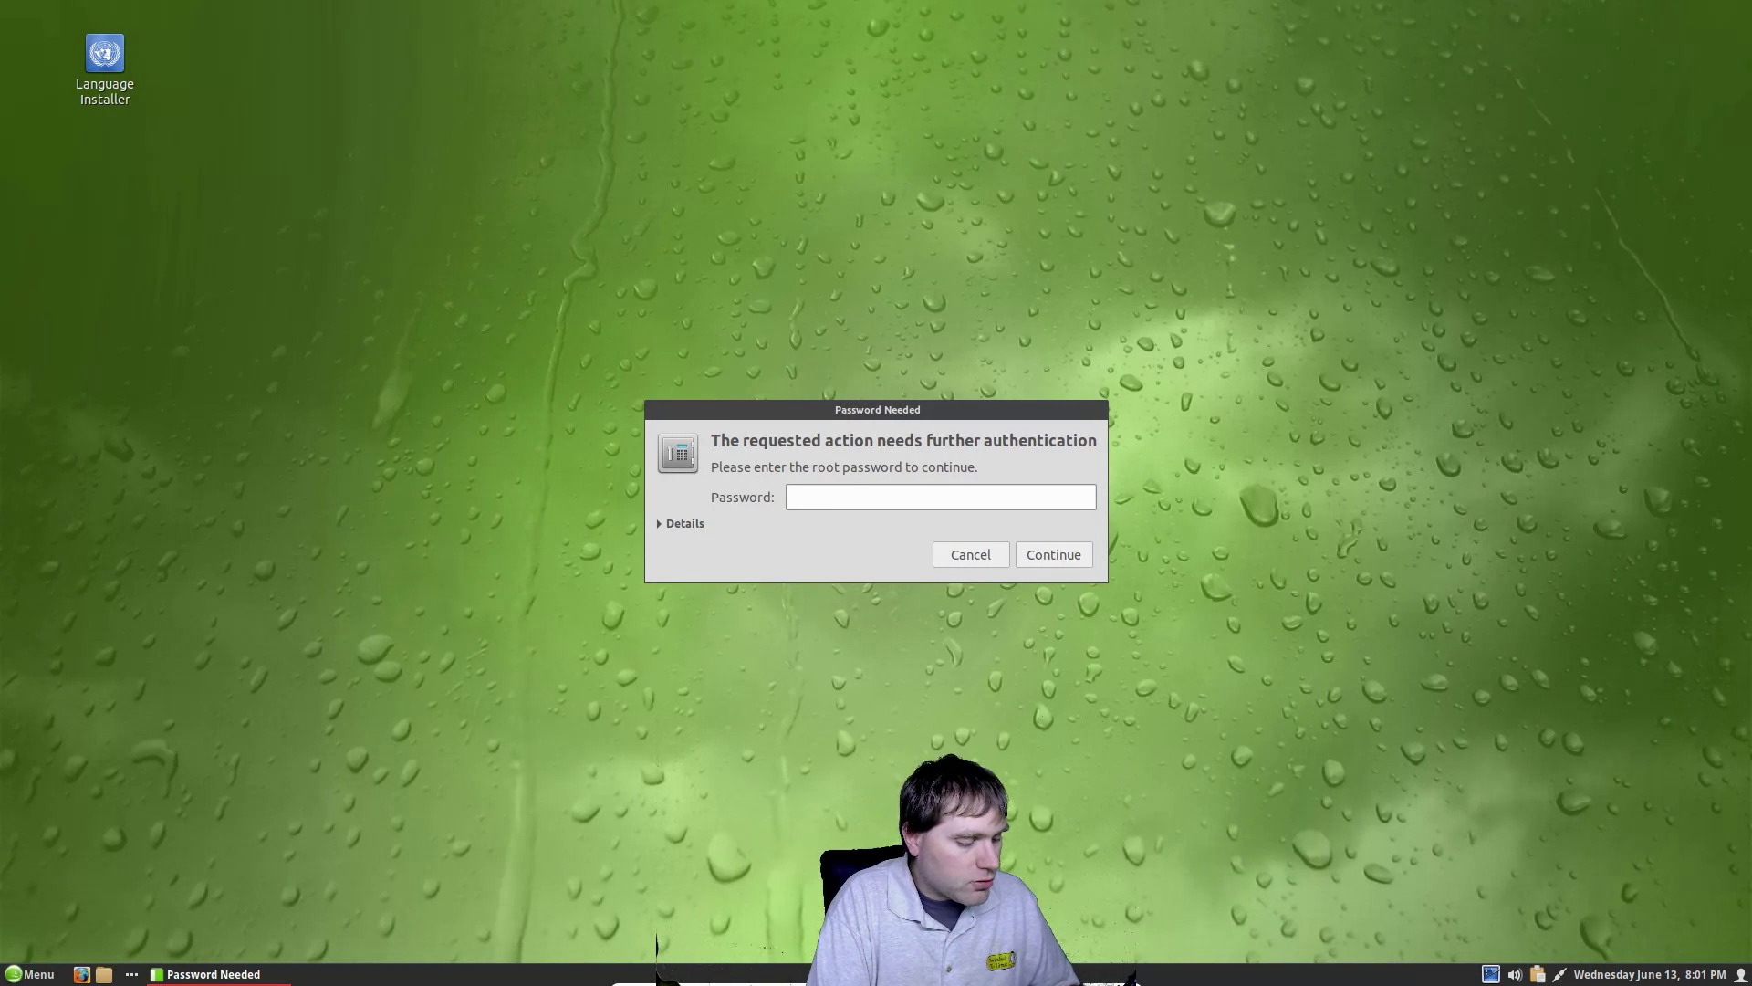
{"action": "key", "text": "Return"}
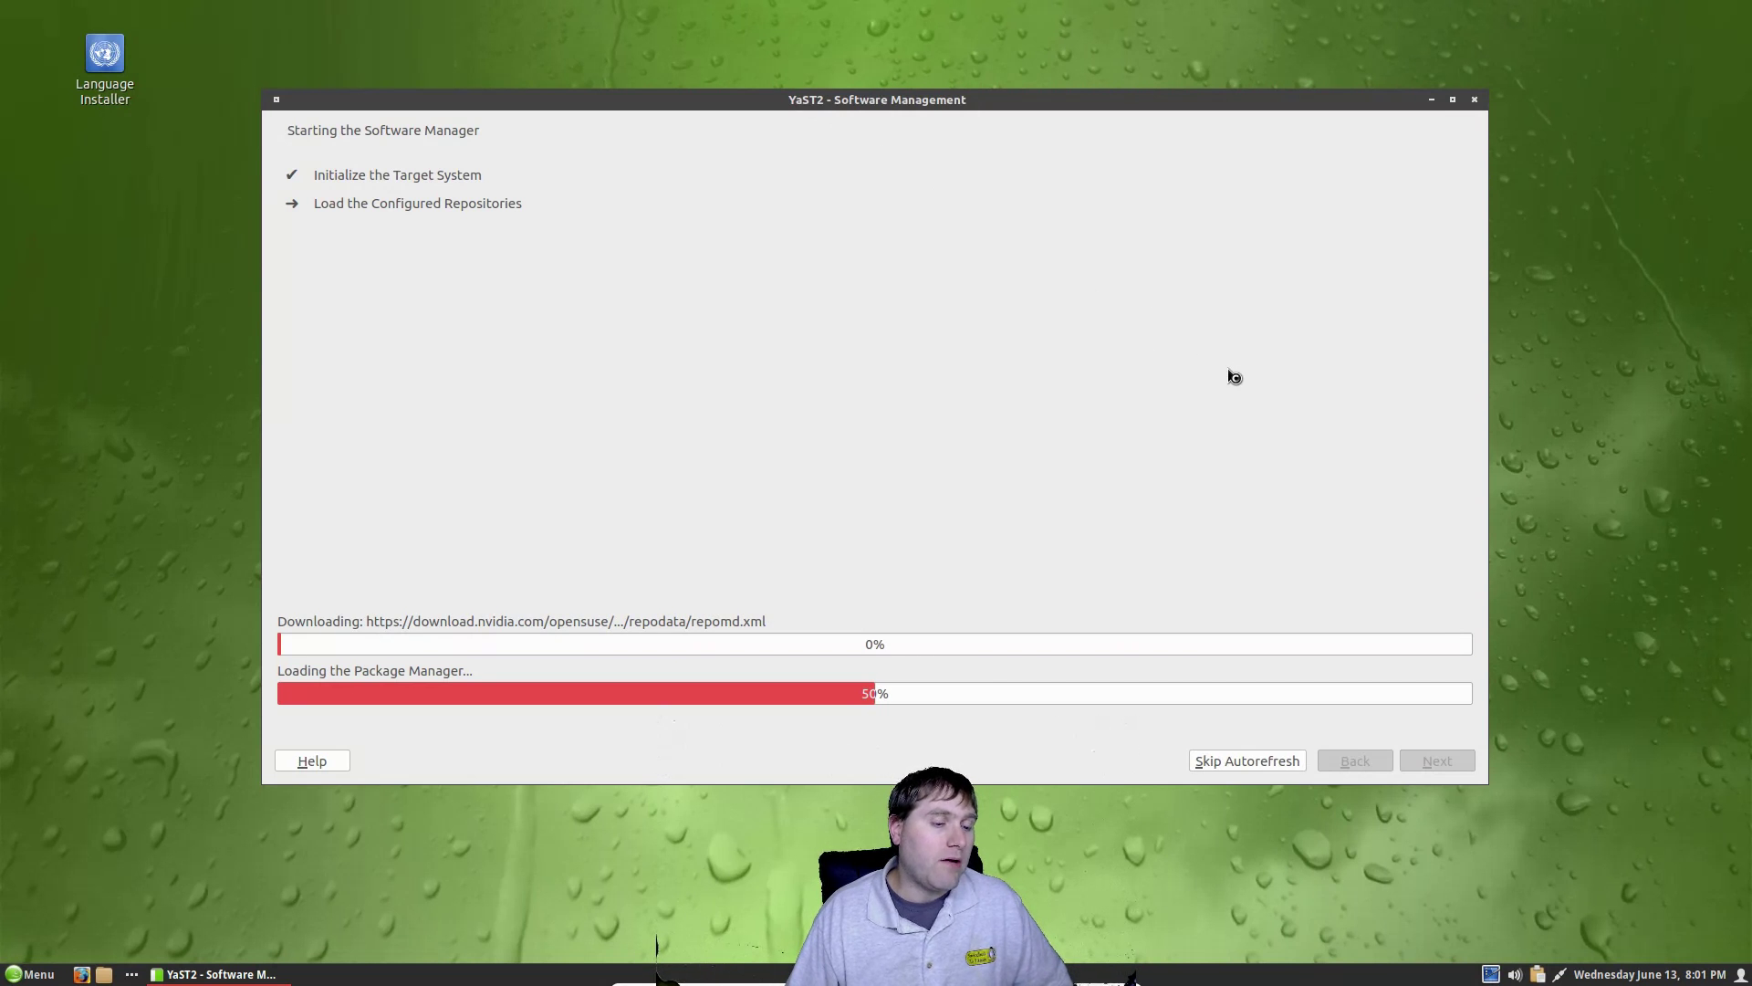
{"action": "key", "text": "super"}
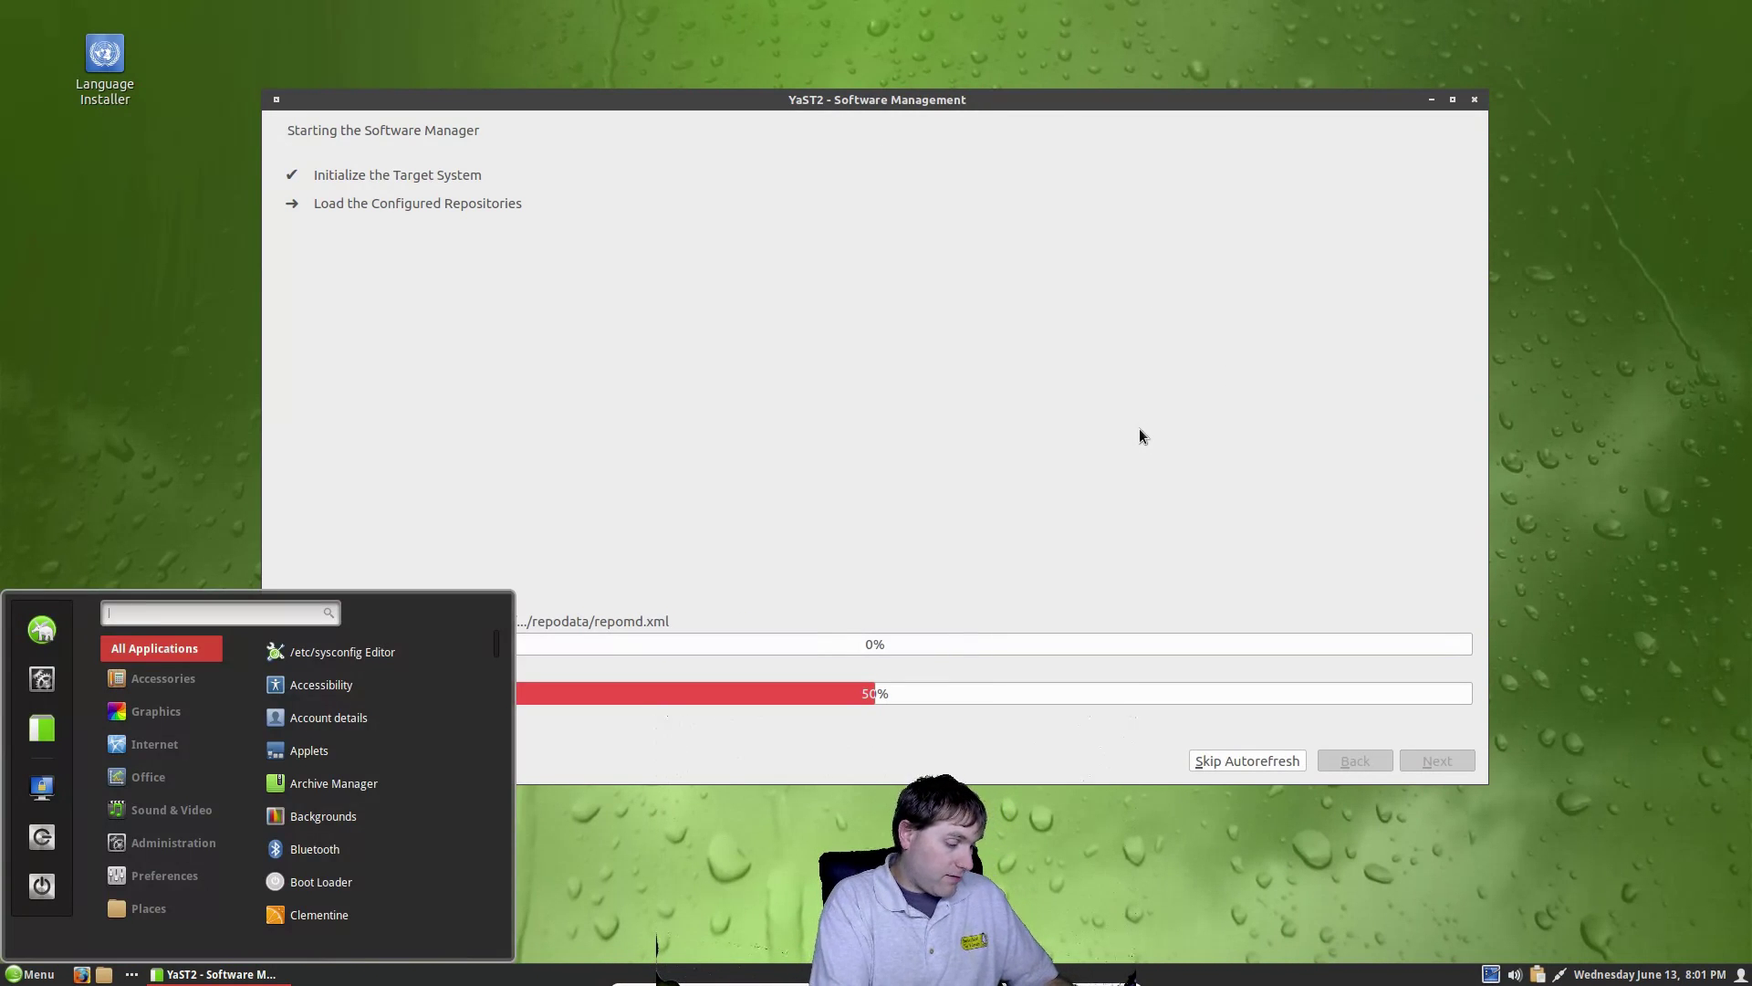
{"action": "type", "text": "syn"}
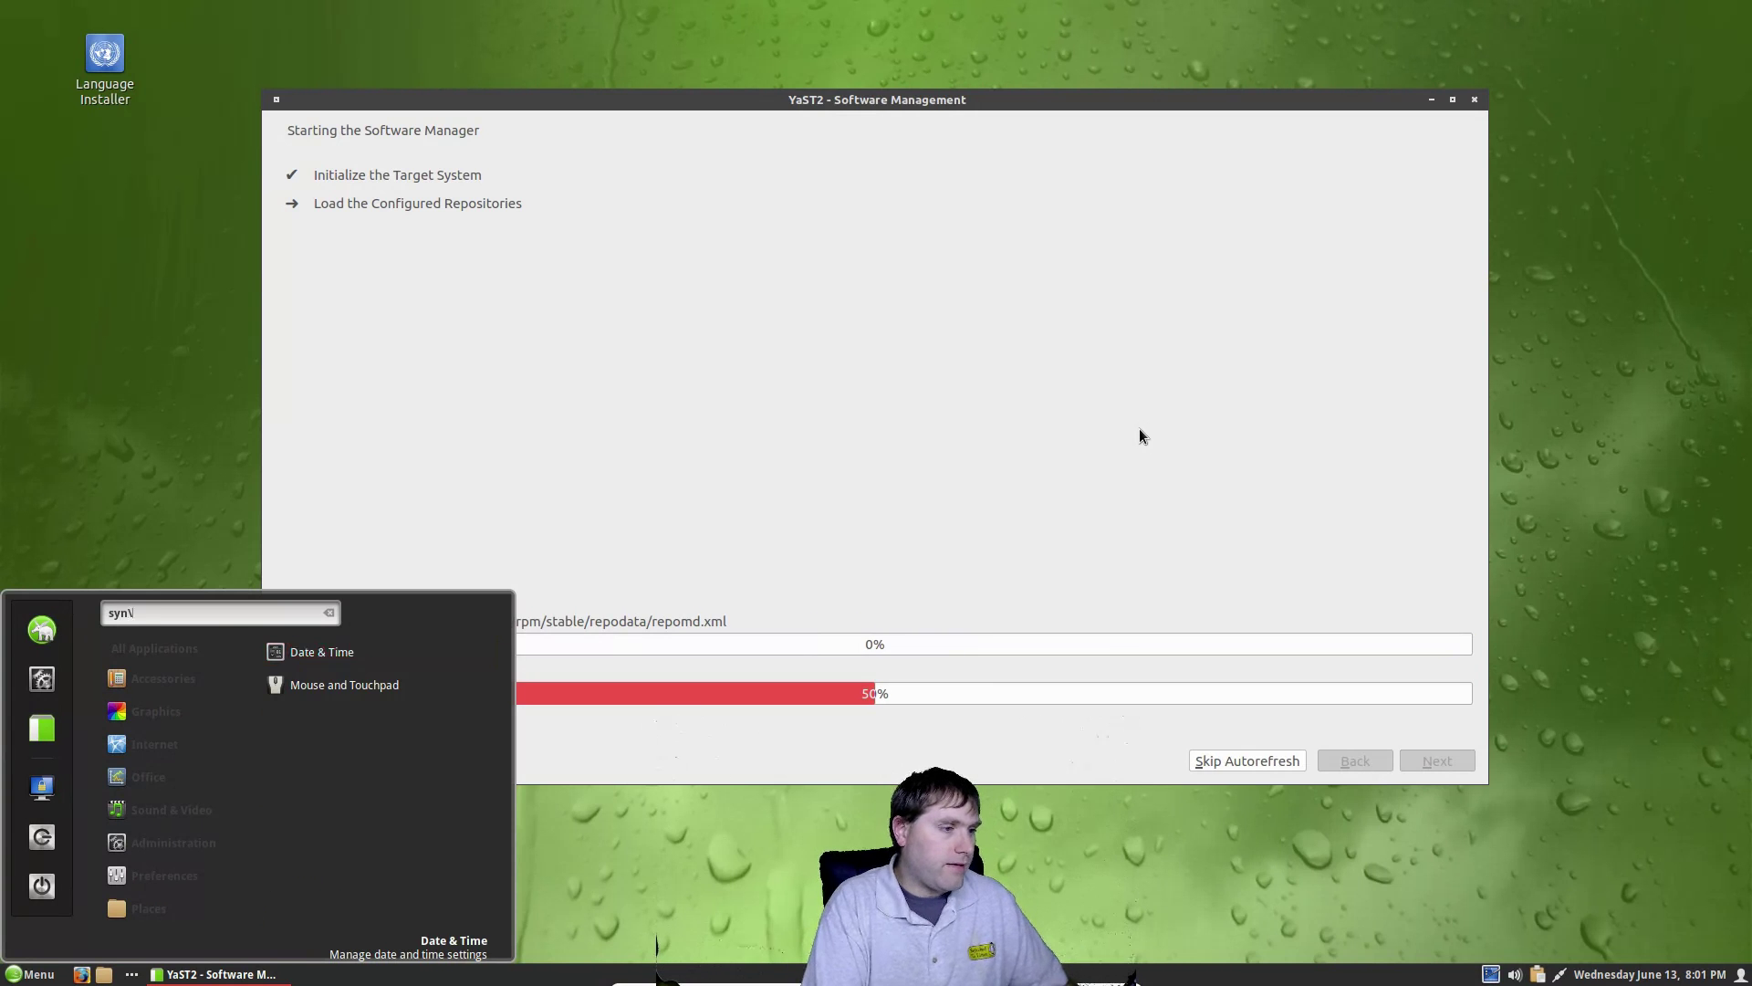
{"action": "key", "text": "BackSpace"}
{"action": "key", "text": "BackSpace"}
{"action": "key", "text": "BackSpace"}
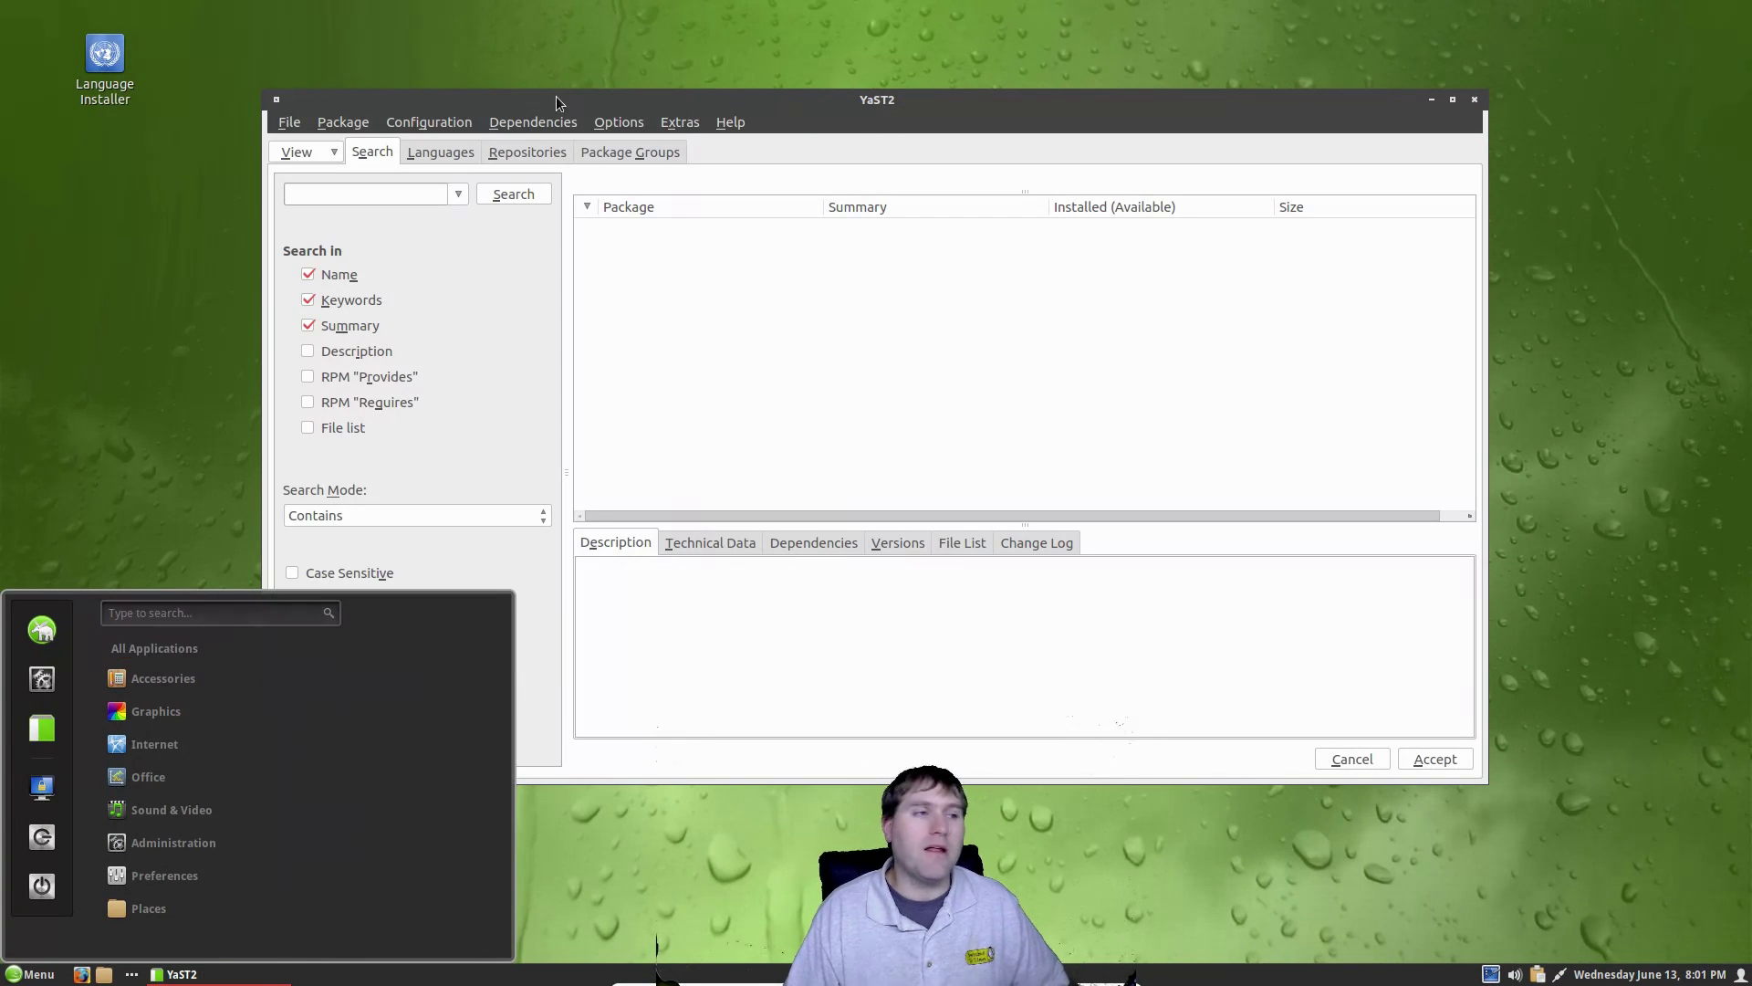
- Search the package list for gimp, then select the leftover search text to clear it
{"action": "left_click", "coordinate": [557, 96]}
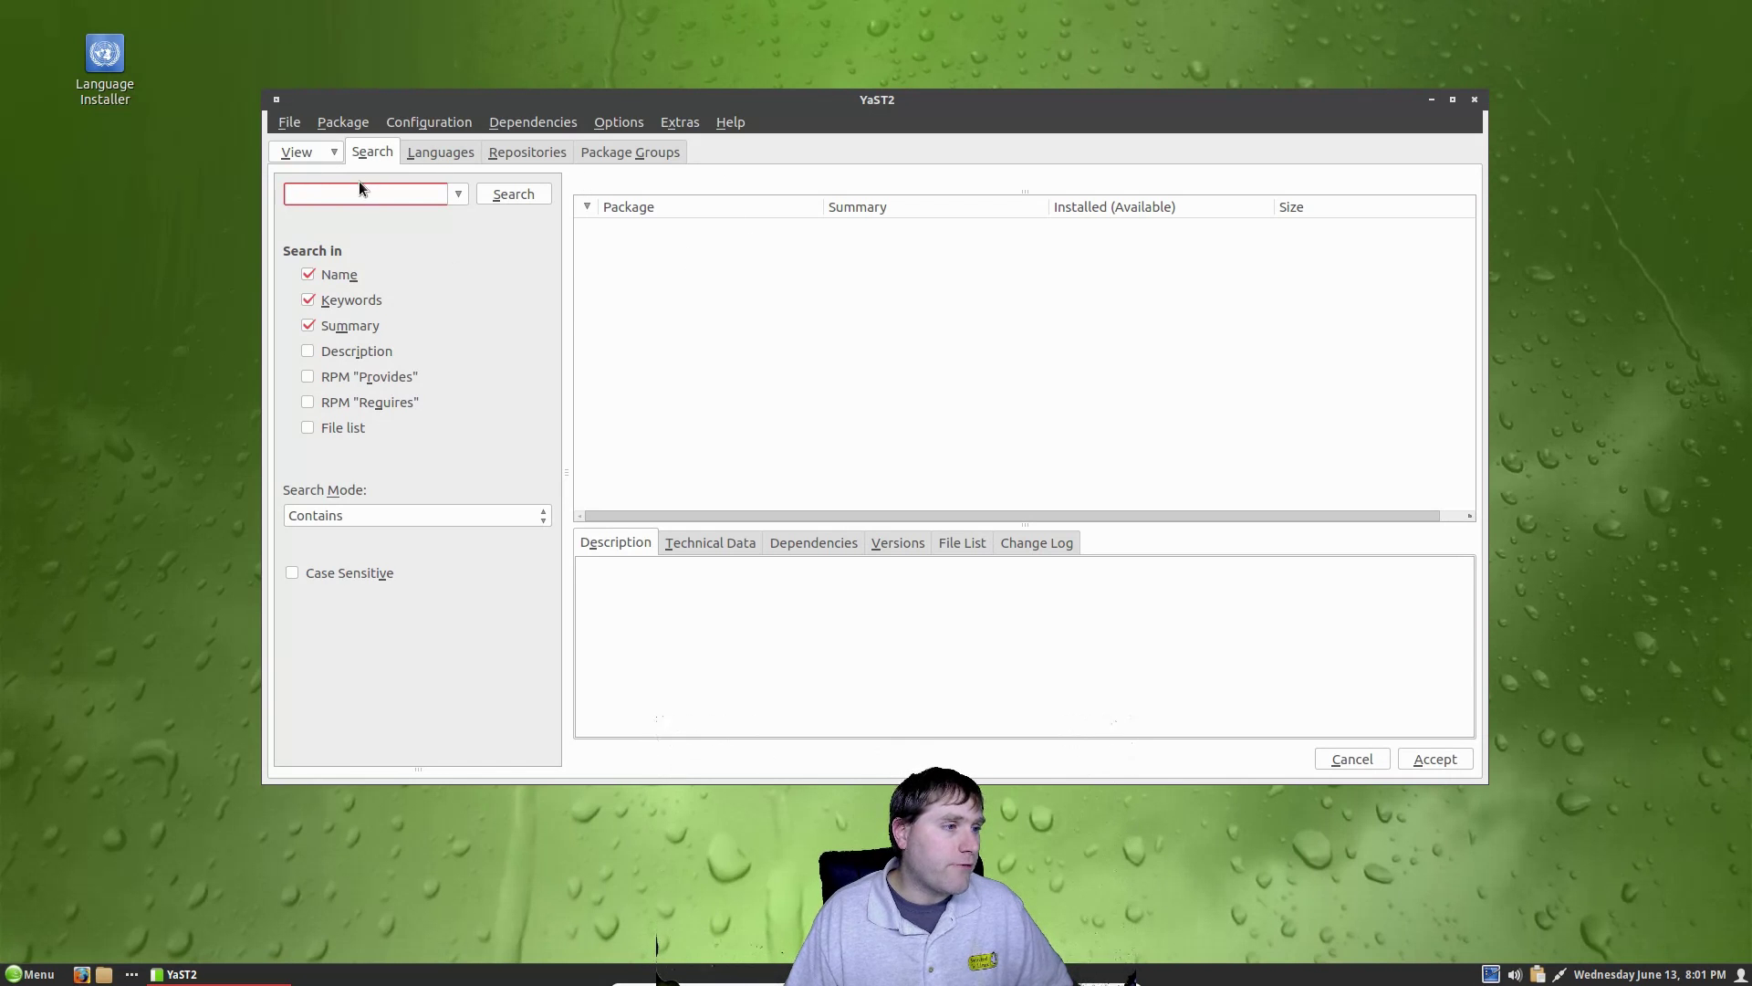
{"action": "type", "text": "gimp"}
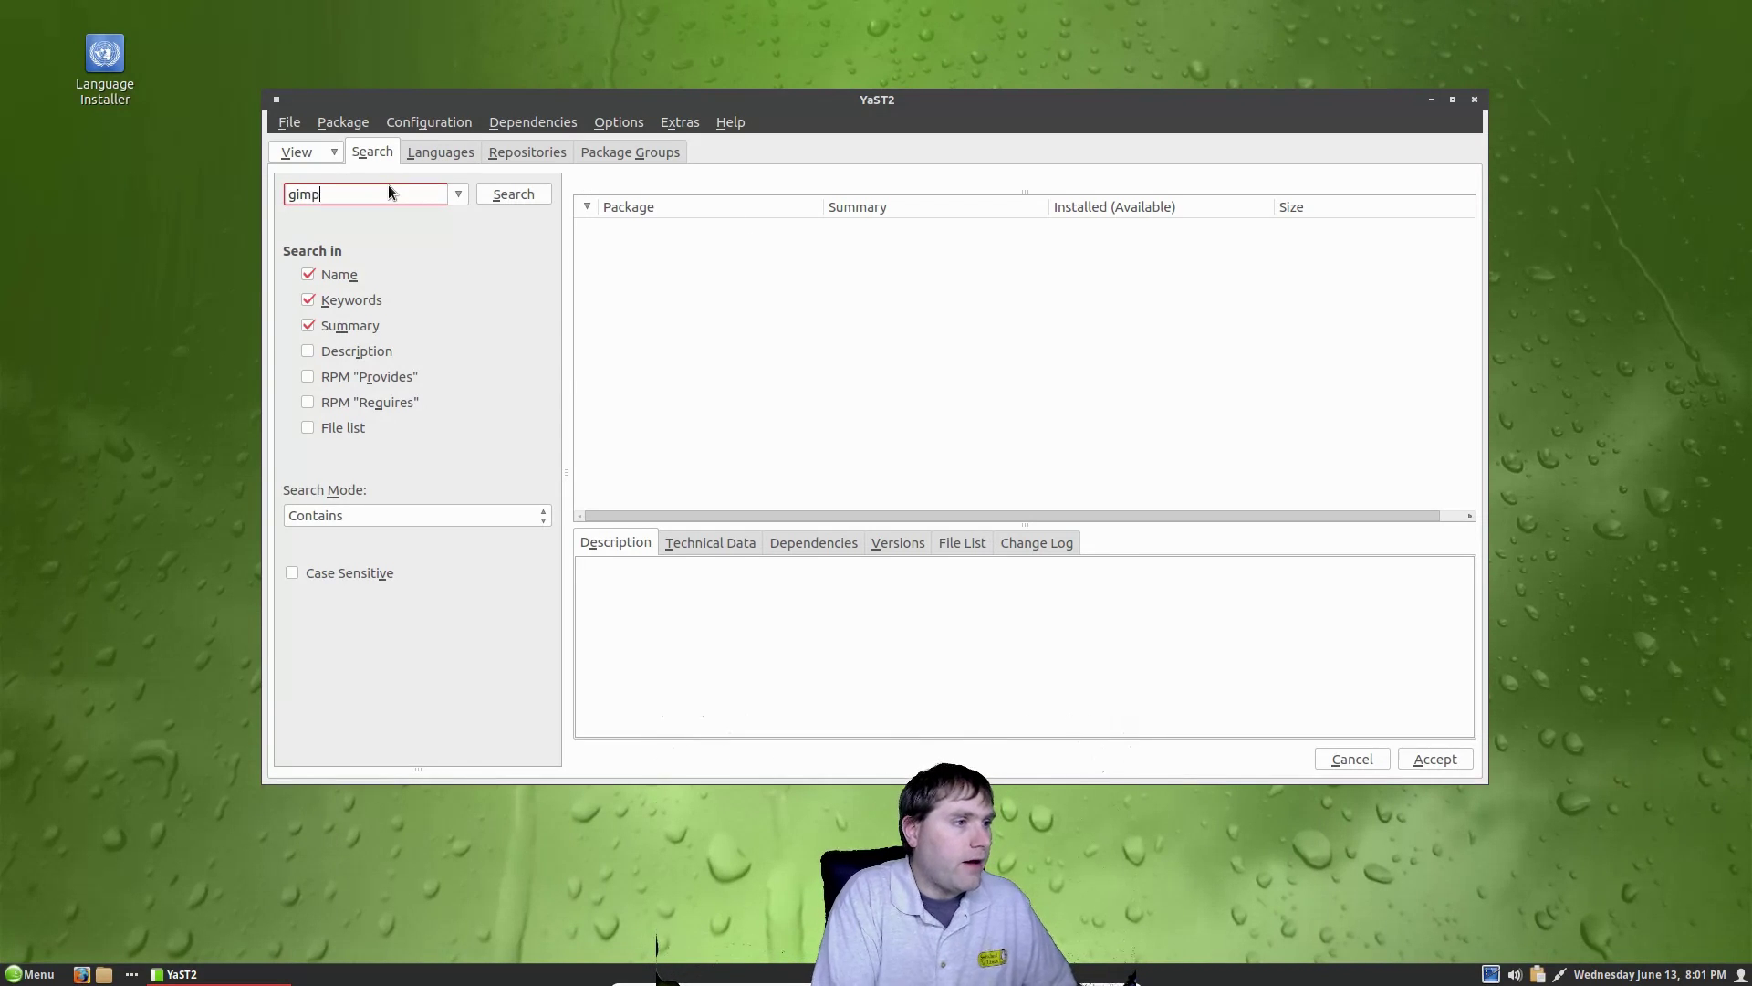
{"action": "key", "text": "Return"}
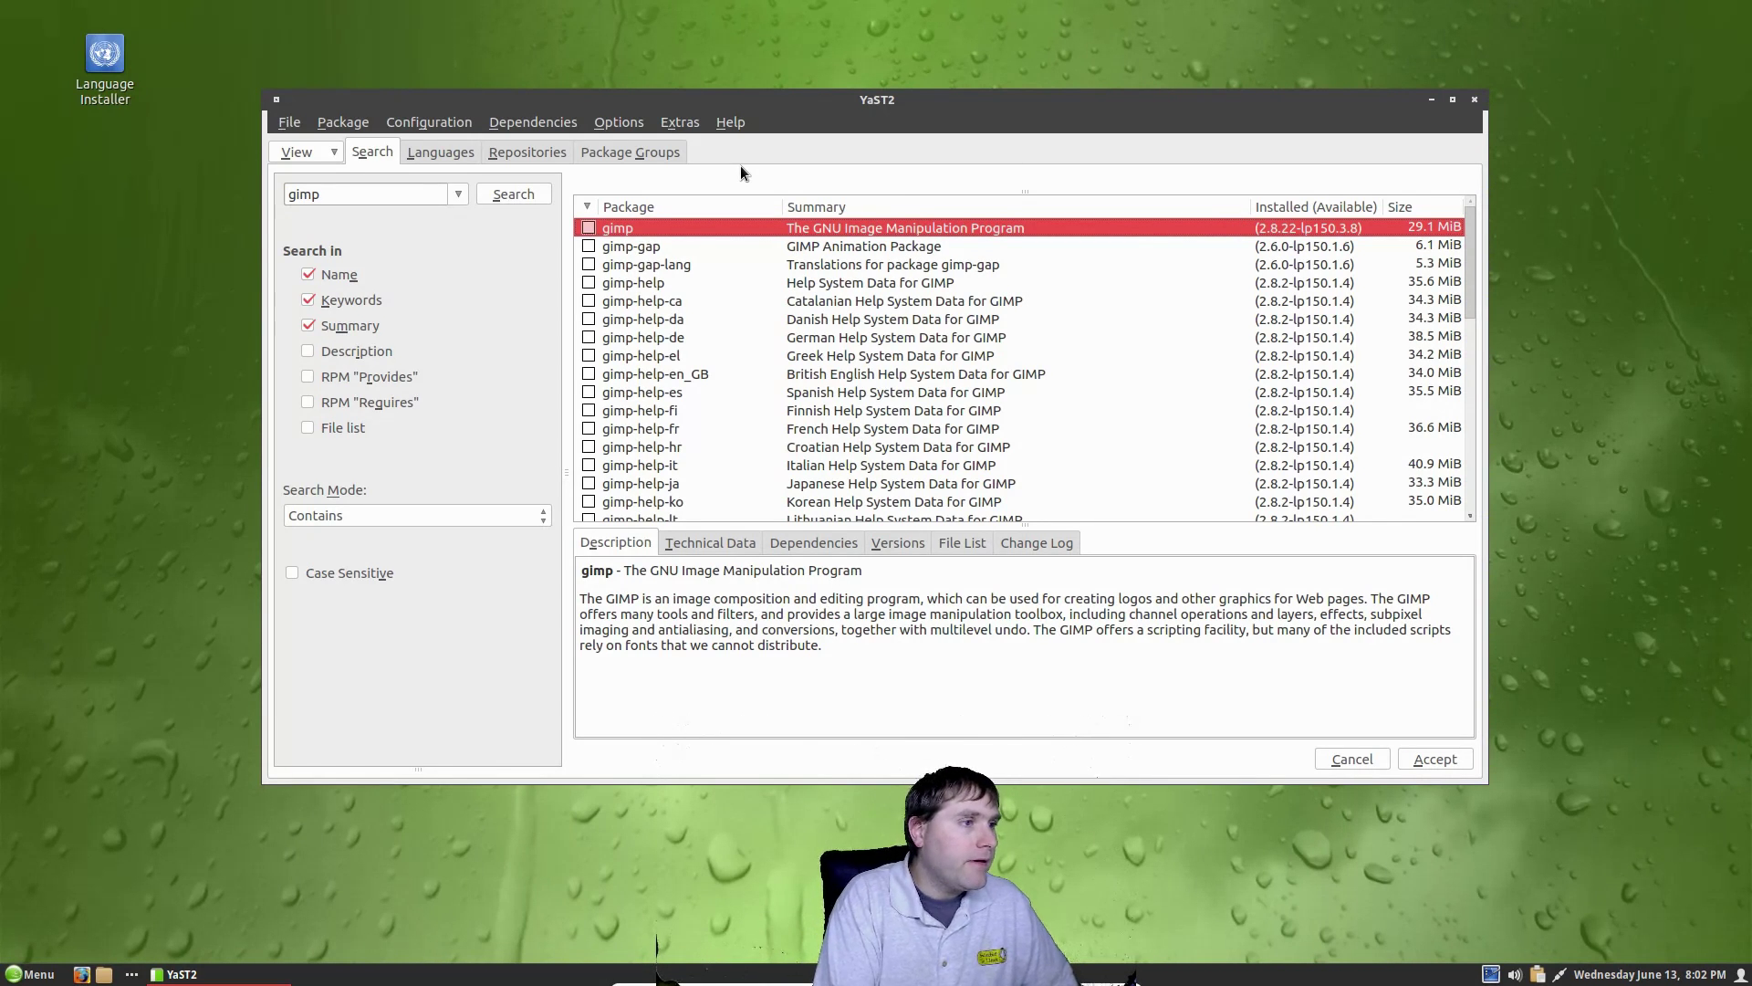
{"action": "double_click", "coordinate": [322, 194]}
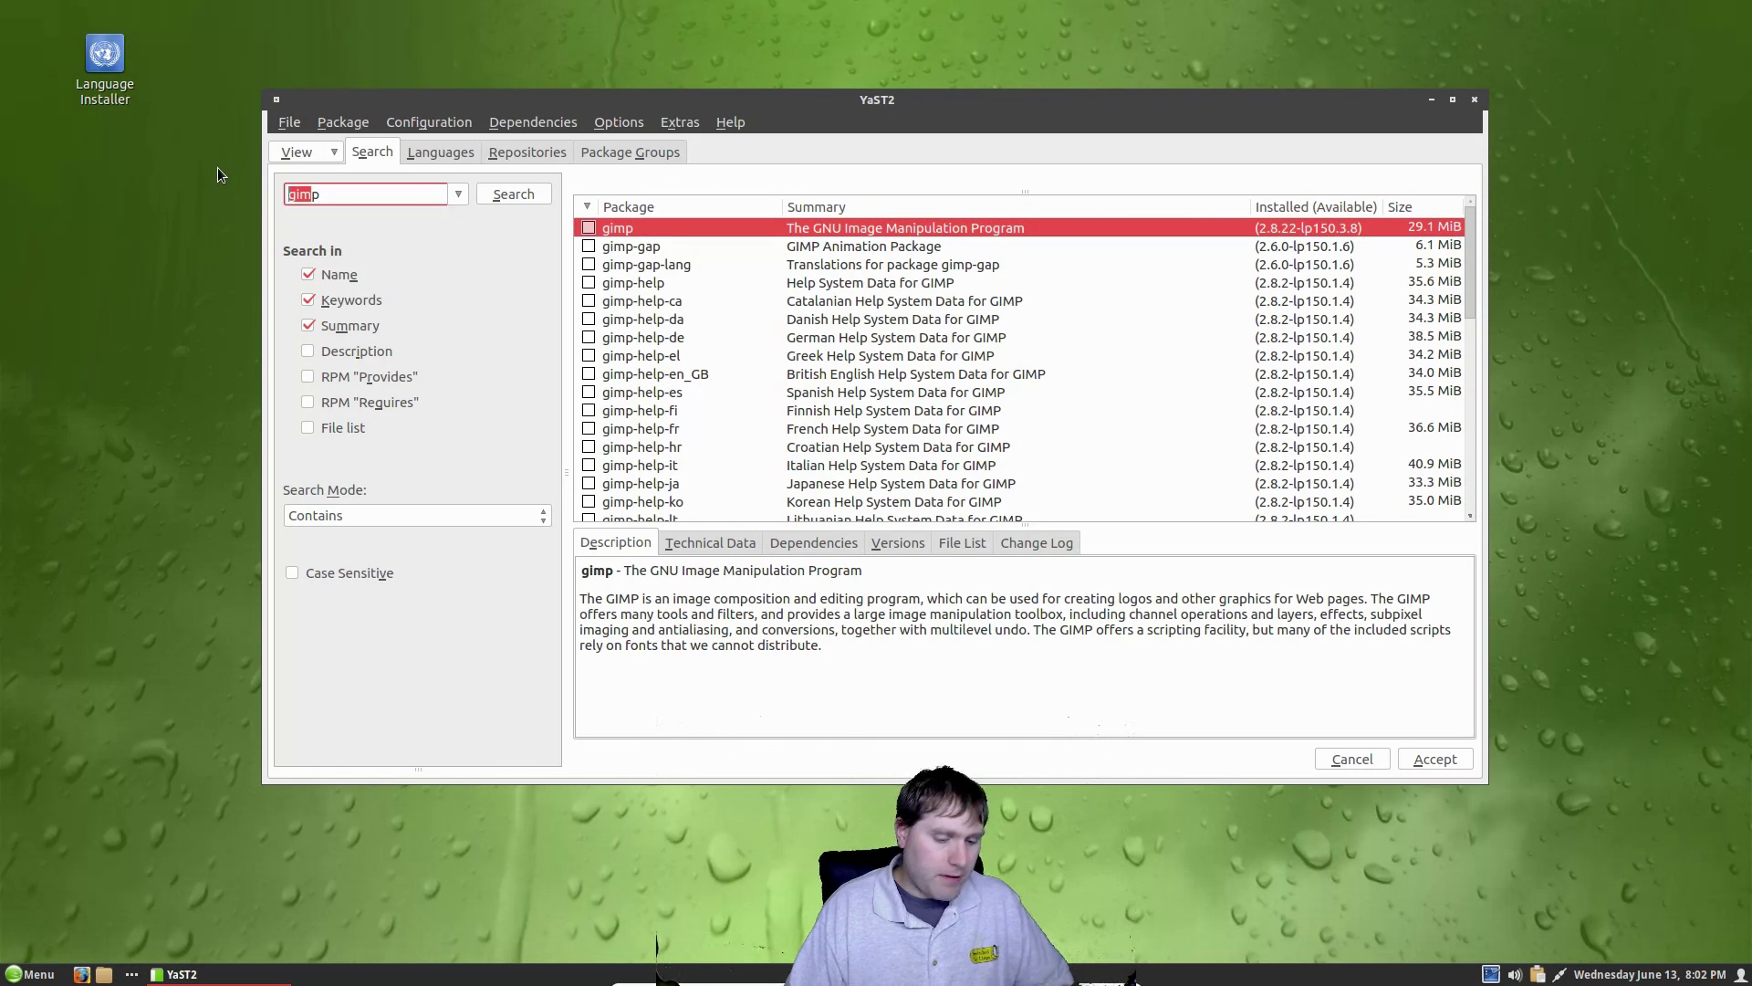
{"action": "type", "text": "p"}
{"action": "left_click_drag", "start_coordinate": [296, 196], "coordinate": [274, 192]}
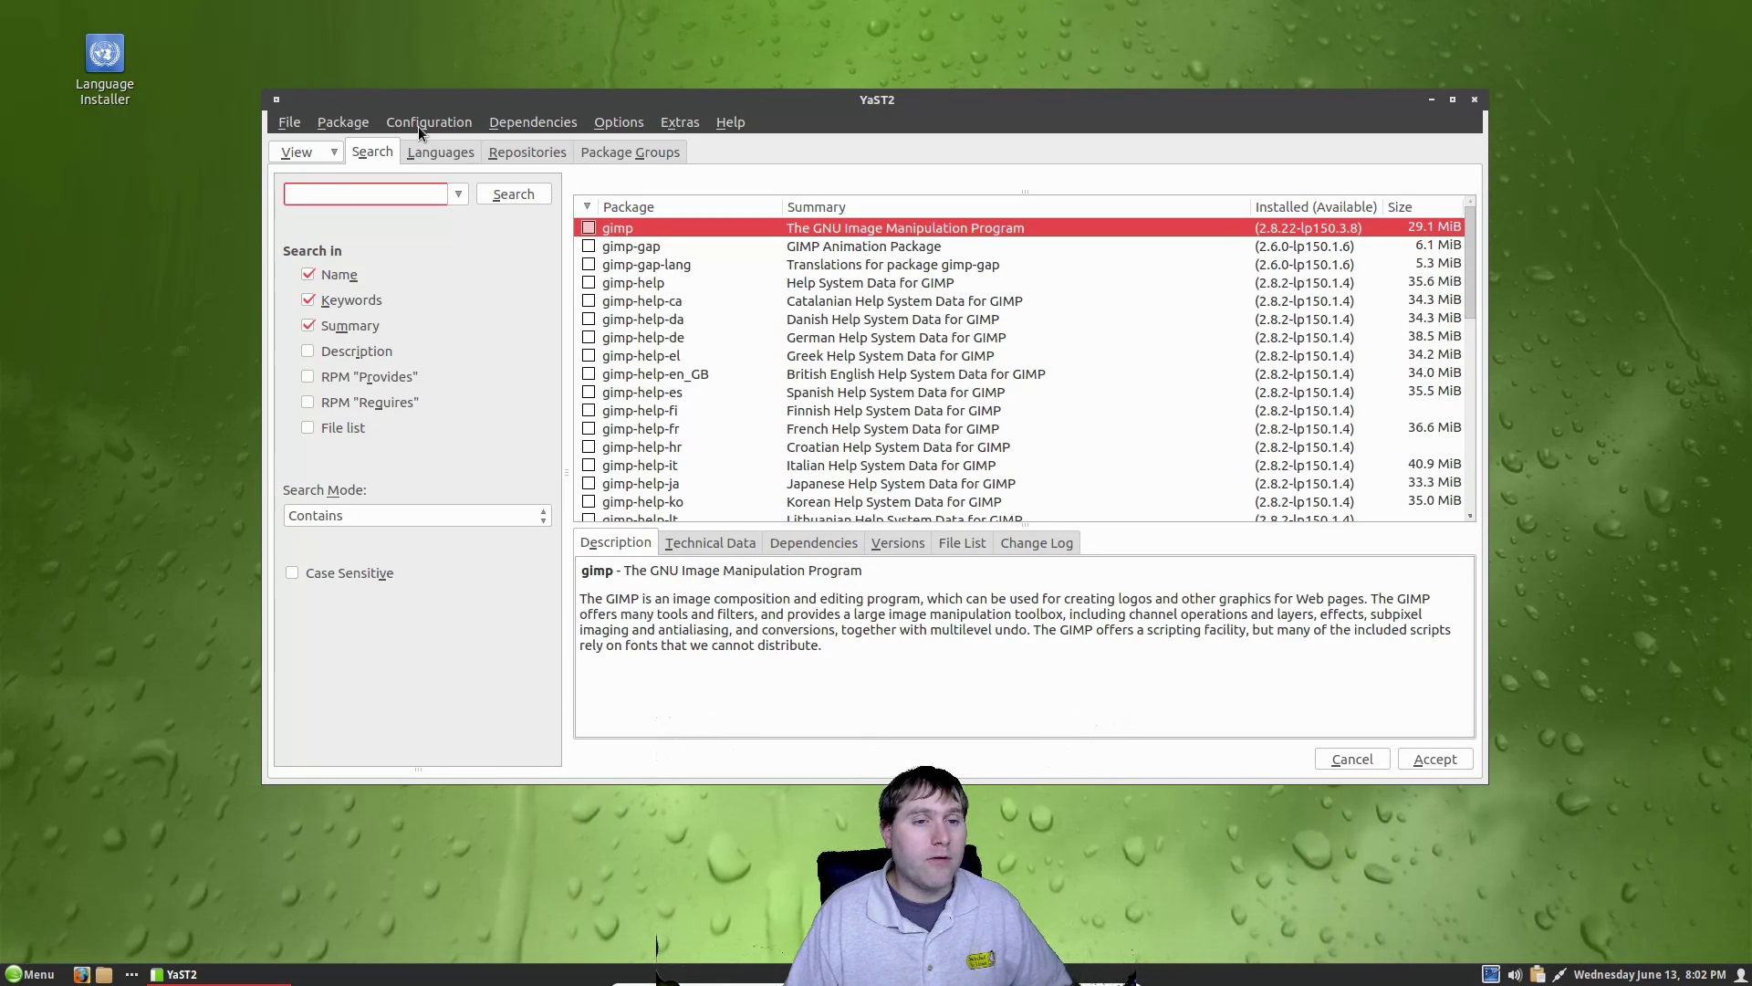
- Switch to the Package Groups view, list the Graphics group and show the gimp package's description
{"action": "left_click", "coordinate": [438, 153]}
{"action": "left_click", "coordinate": [512, 153]}
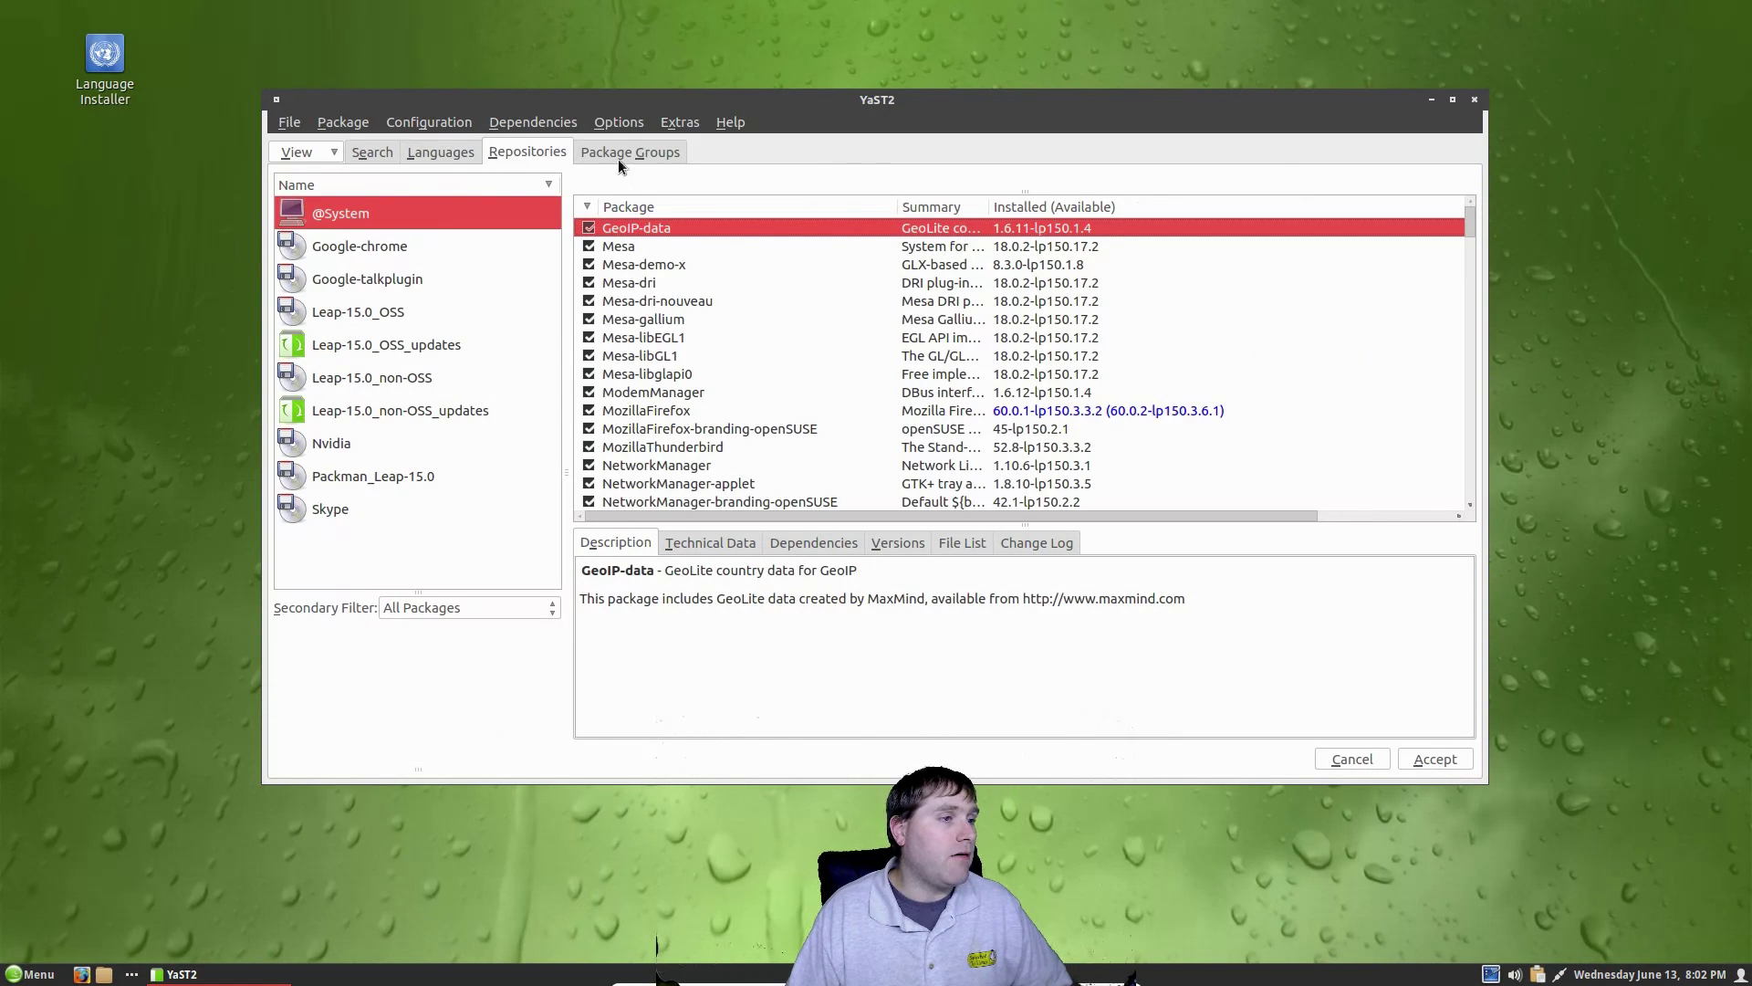
{"action": "left_click", "coordinate": [598, 156]}
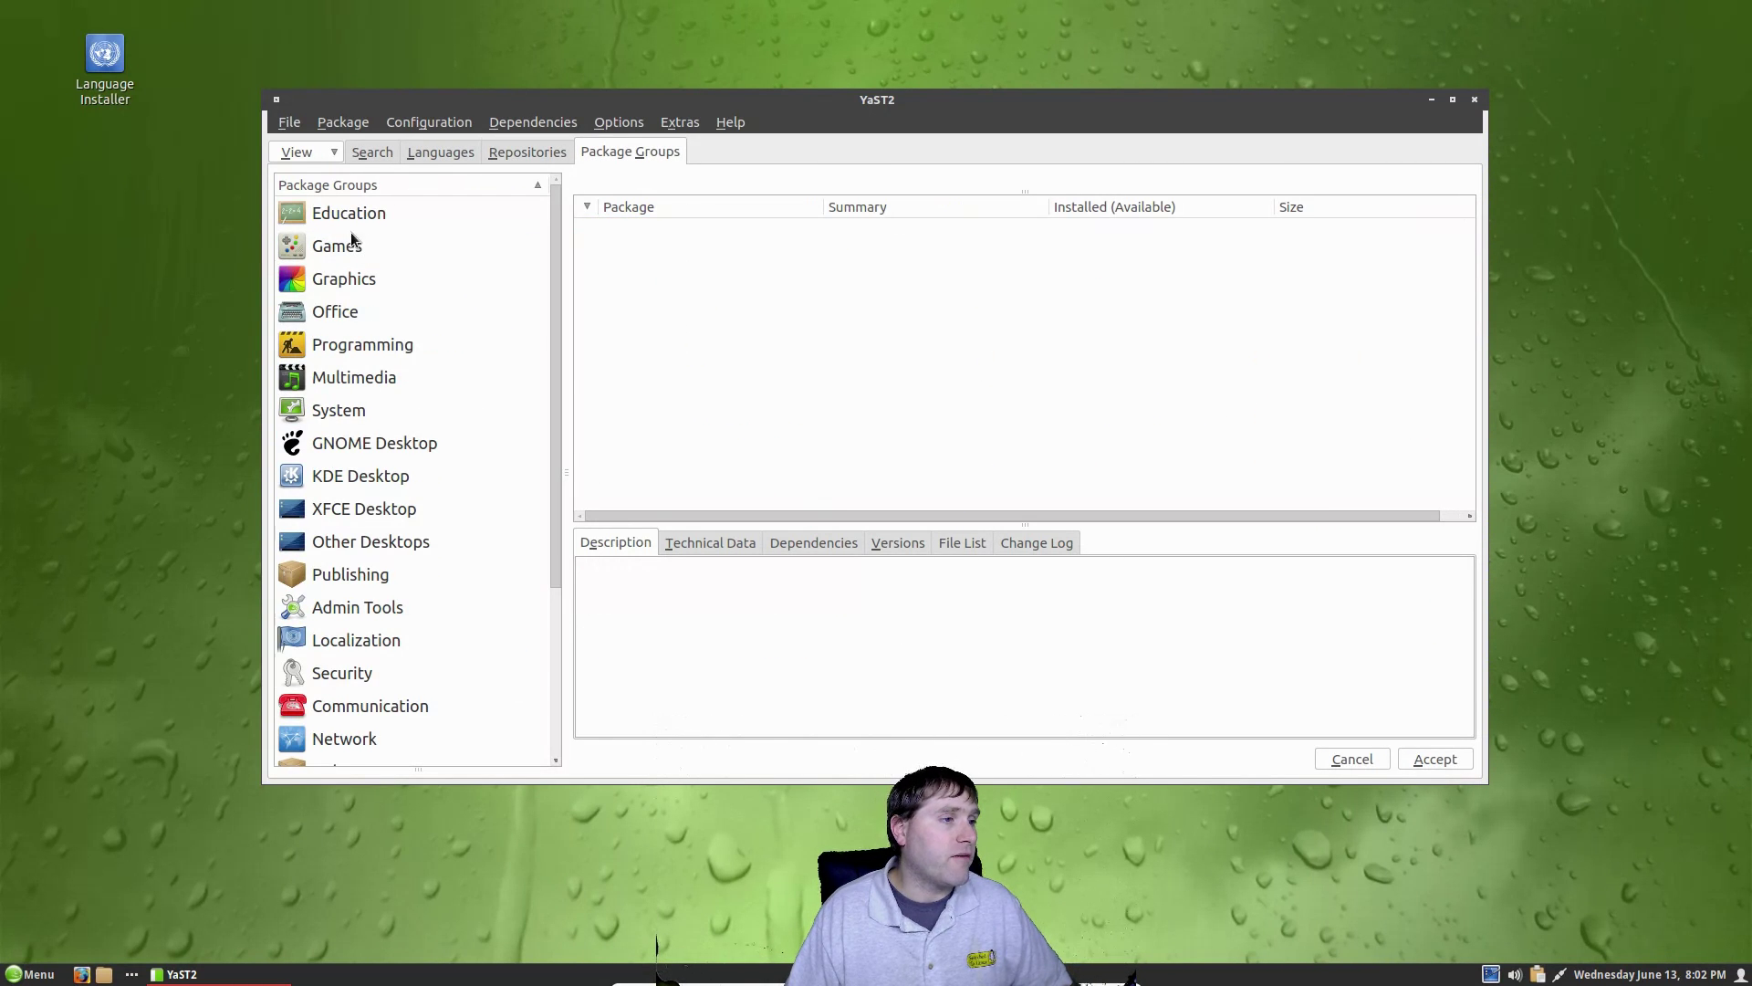
{"action": "left_click", "coordinate": [344, 281]}
{"action": "scroll", "coordinate": [677, 275], "scroll_direction": "down", "scroll_amount": 1}
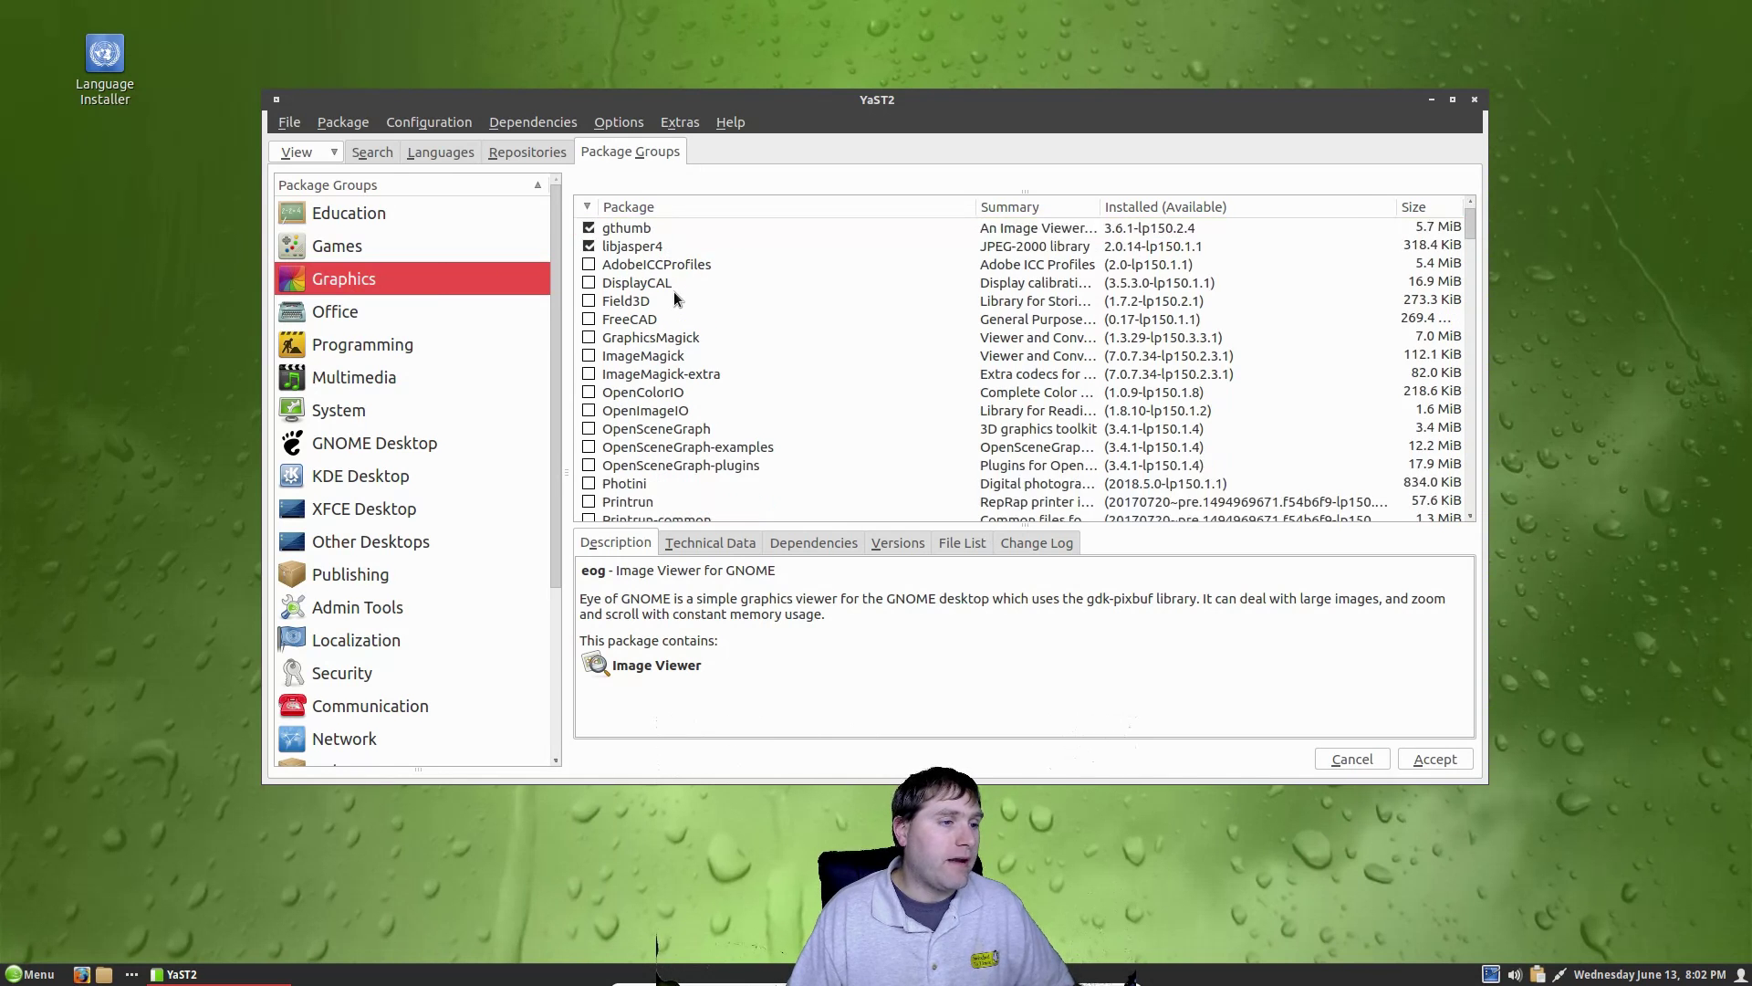
{"action": "scroll", "coordinate": [670, 301], "scroll_direction": "down", "scroll_amount": 1}
{"action": "scroll", "coordinate": [662, 313], "scroll_direction": "down", "scroll_amount": 2}
{"action": "scroll", "coordinate": [662, 313], "scroll_direction": "down", "scroll_amount": 2}
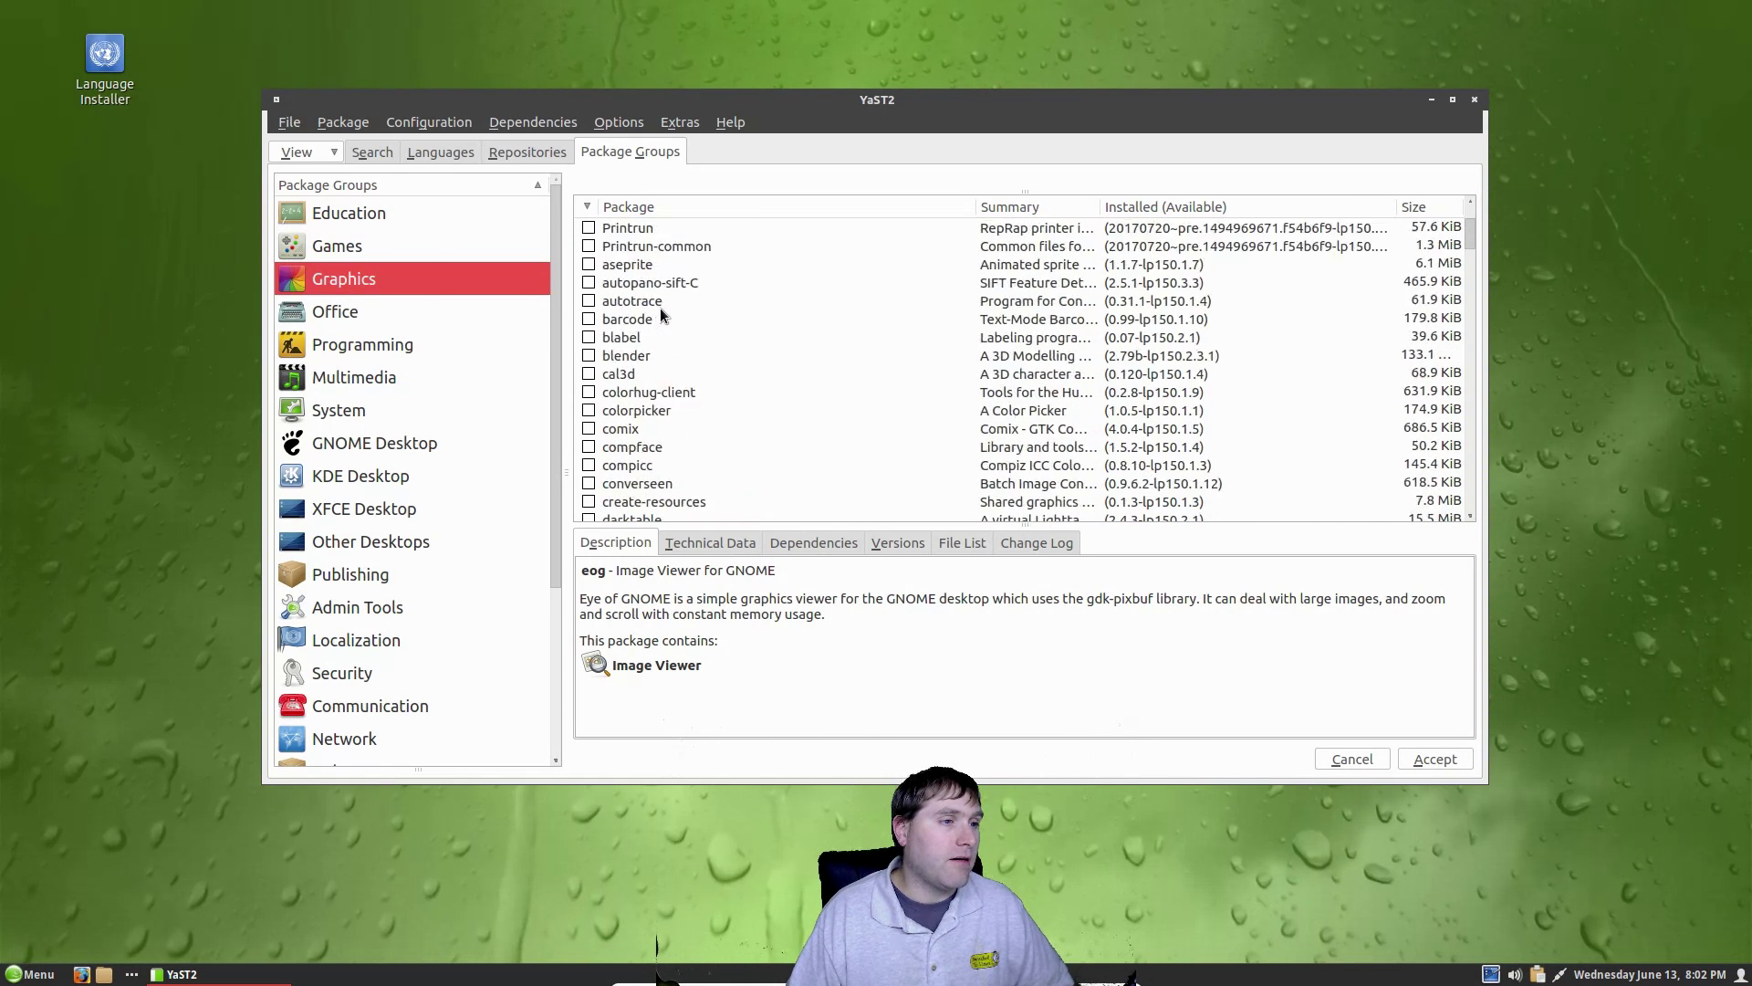
{"action": "scroll", "coordinate": [624, 315], "scroll_direction": "up", "scroll_amount": 4}
{"action": "scroll", "coordinate": [616, 313], "scroll_direction": "up", "scroll_amount": 2}
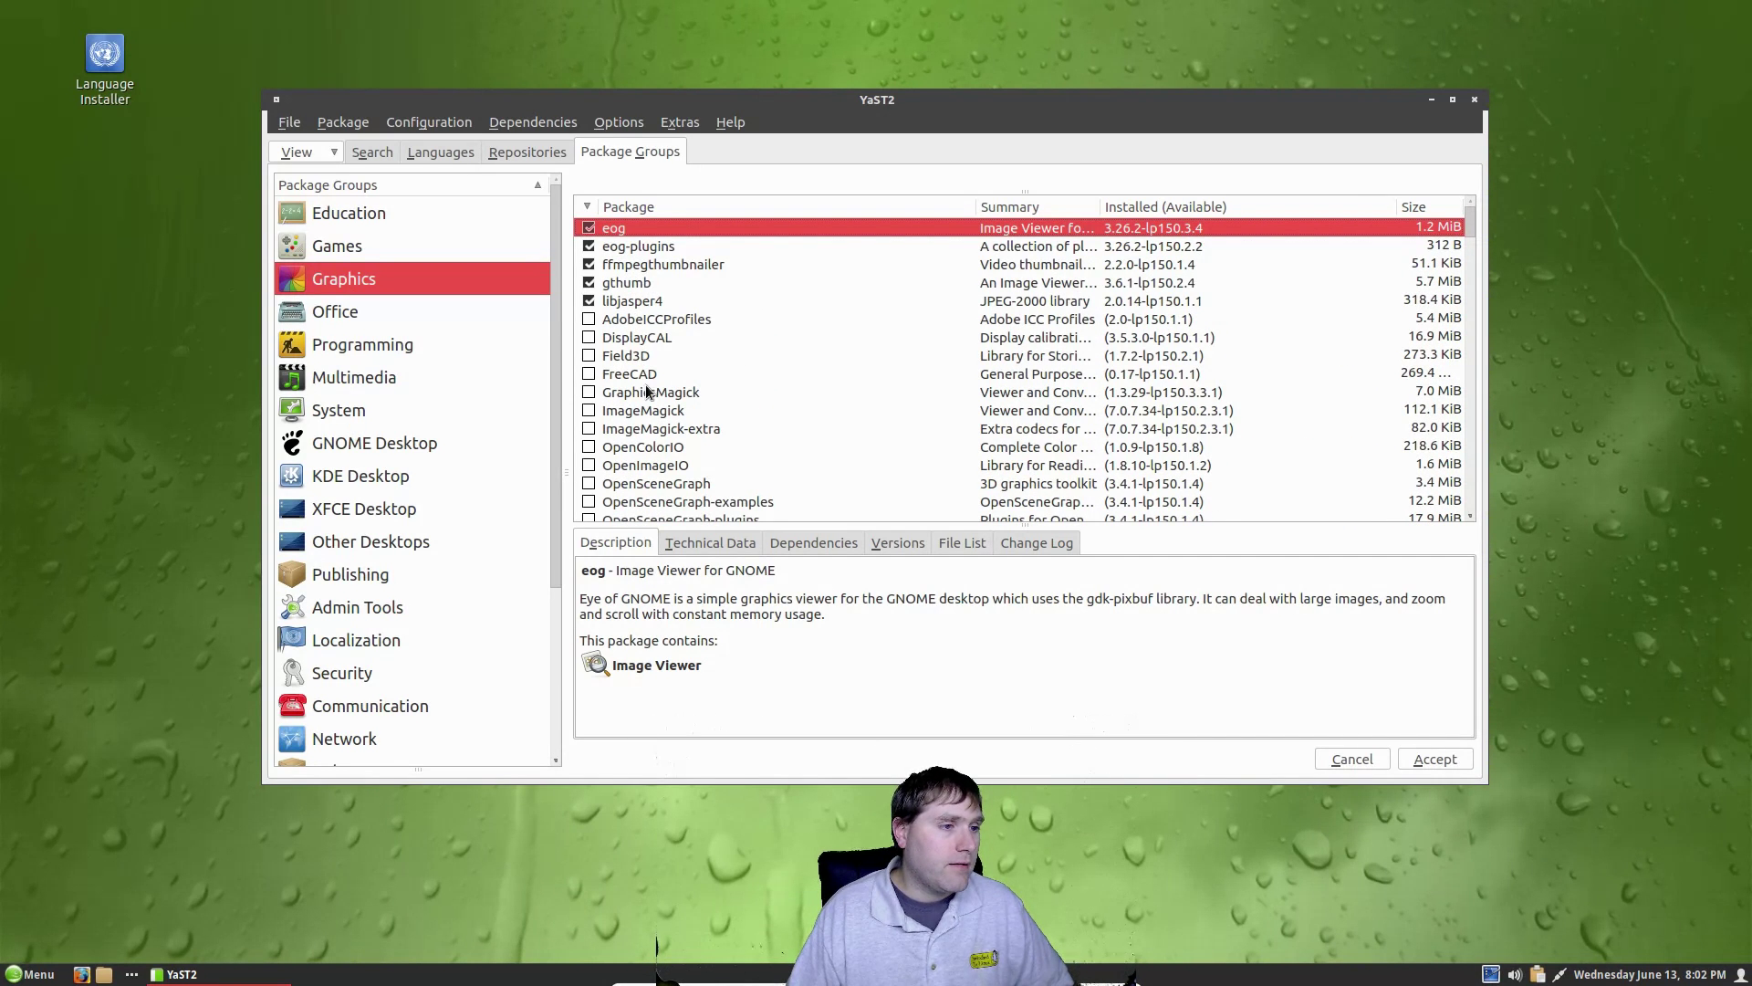
{"action": "scroll", "coordinate": [662, 405], "scroll_direction": "down", "scroll_amount": 2}
{"action": "scroll", "coordinate": [697, 387], "scroll_direction": "up", "scroll_amount": 2}
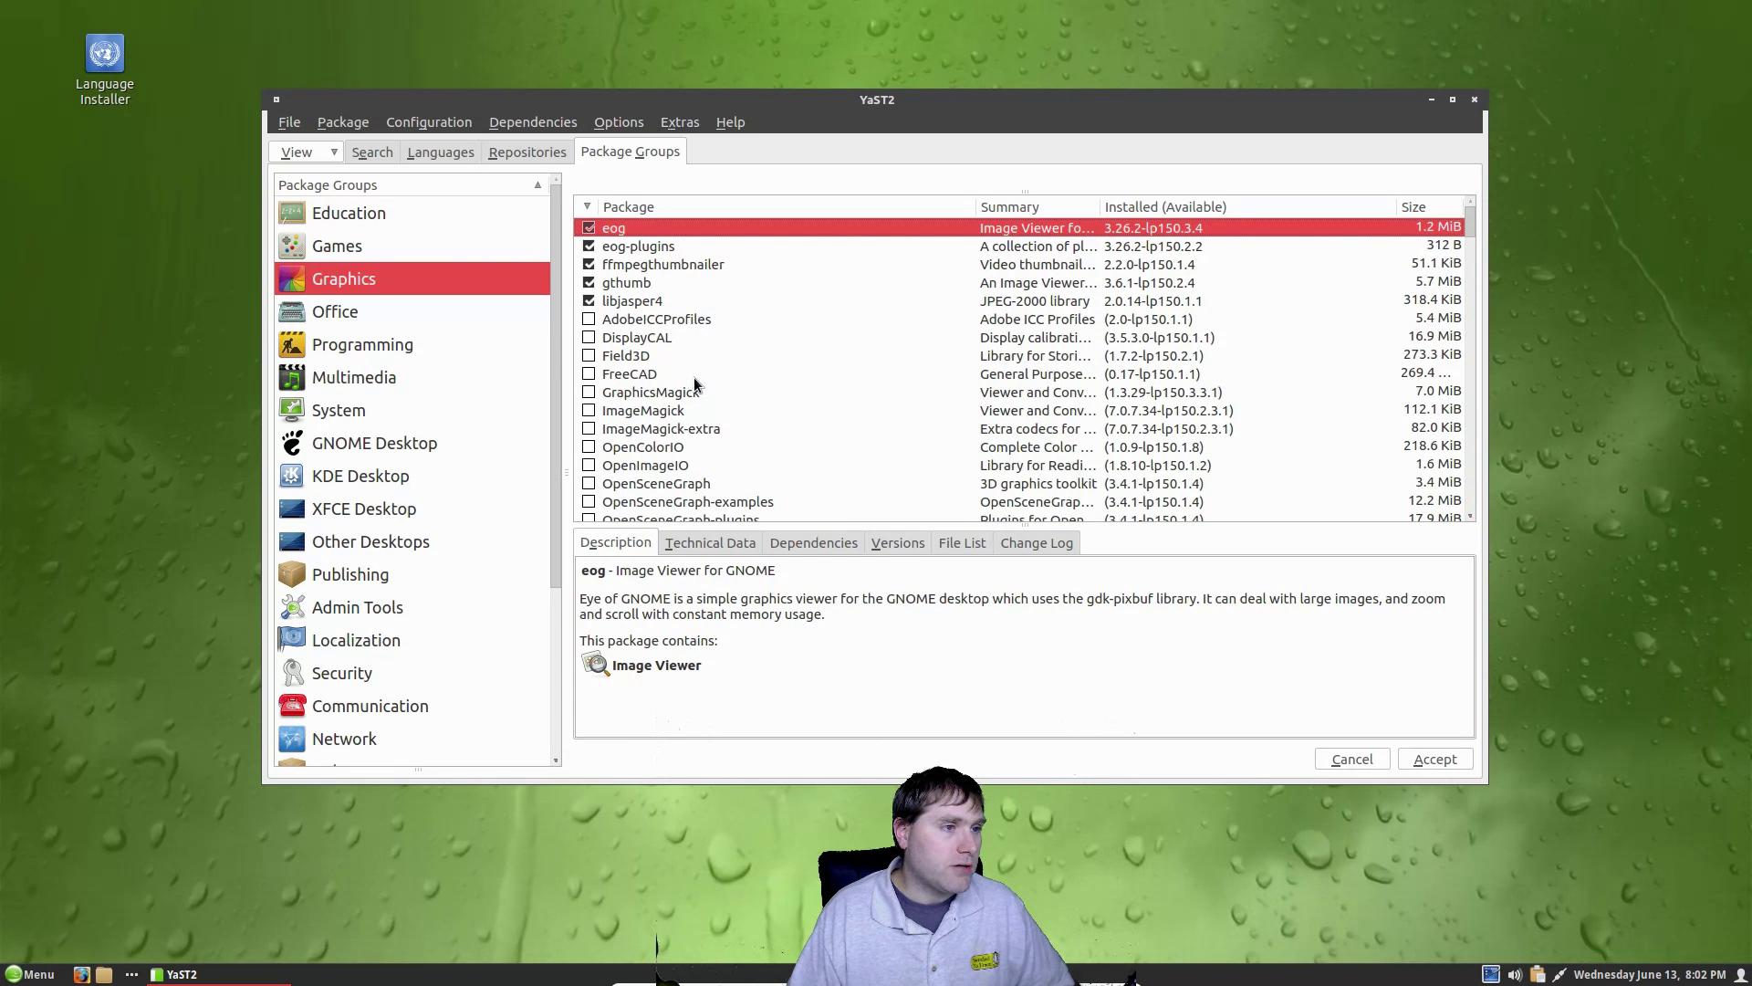
{"action": "scroll", "coordinate": [711, 353], "scroll_direction": "down", "scroll_amount": 1}
{"action": "scroll", "coordinate": [710, 353], "scroll_direction": "down", "scroll_amount": 3}
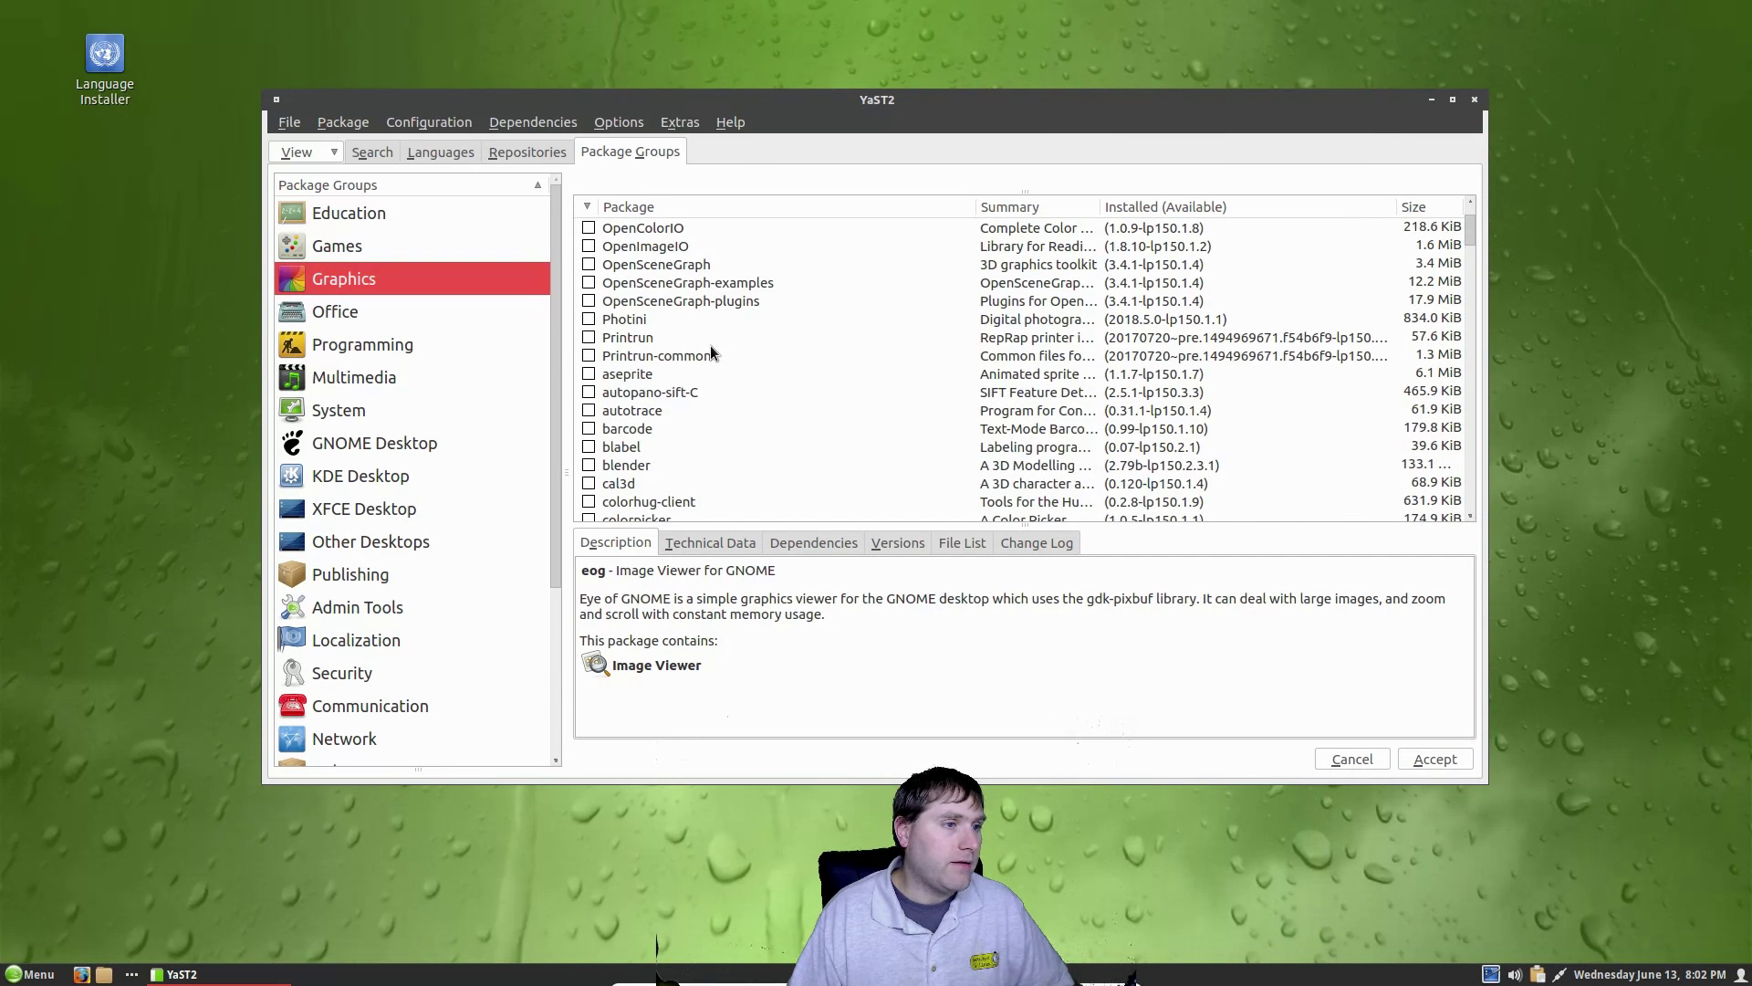
{"action": "scroll", "coordinate": [711, 353], "scroll_direction": "up", "scroll_amount": 3}
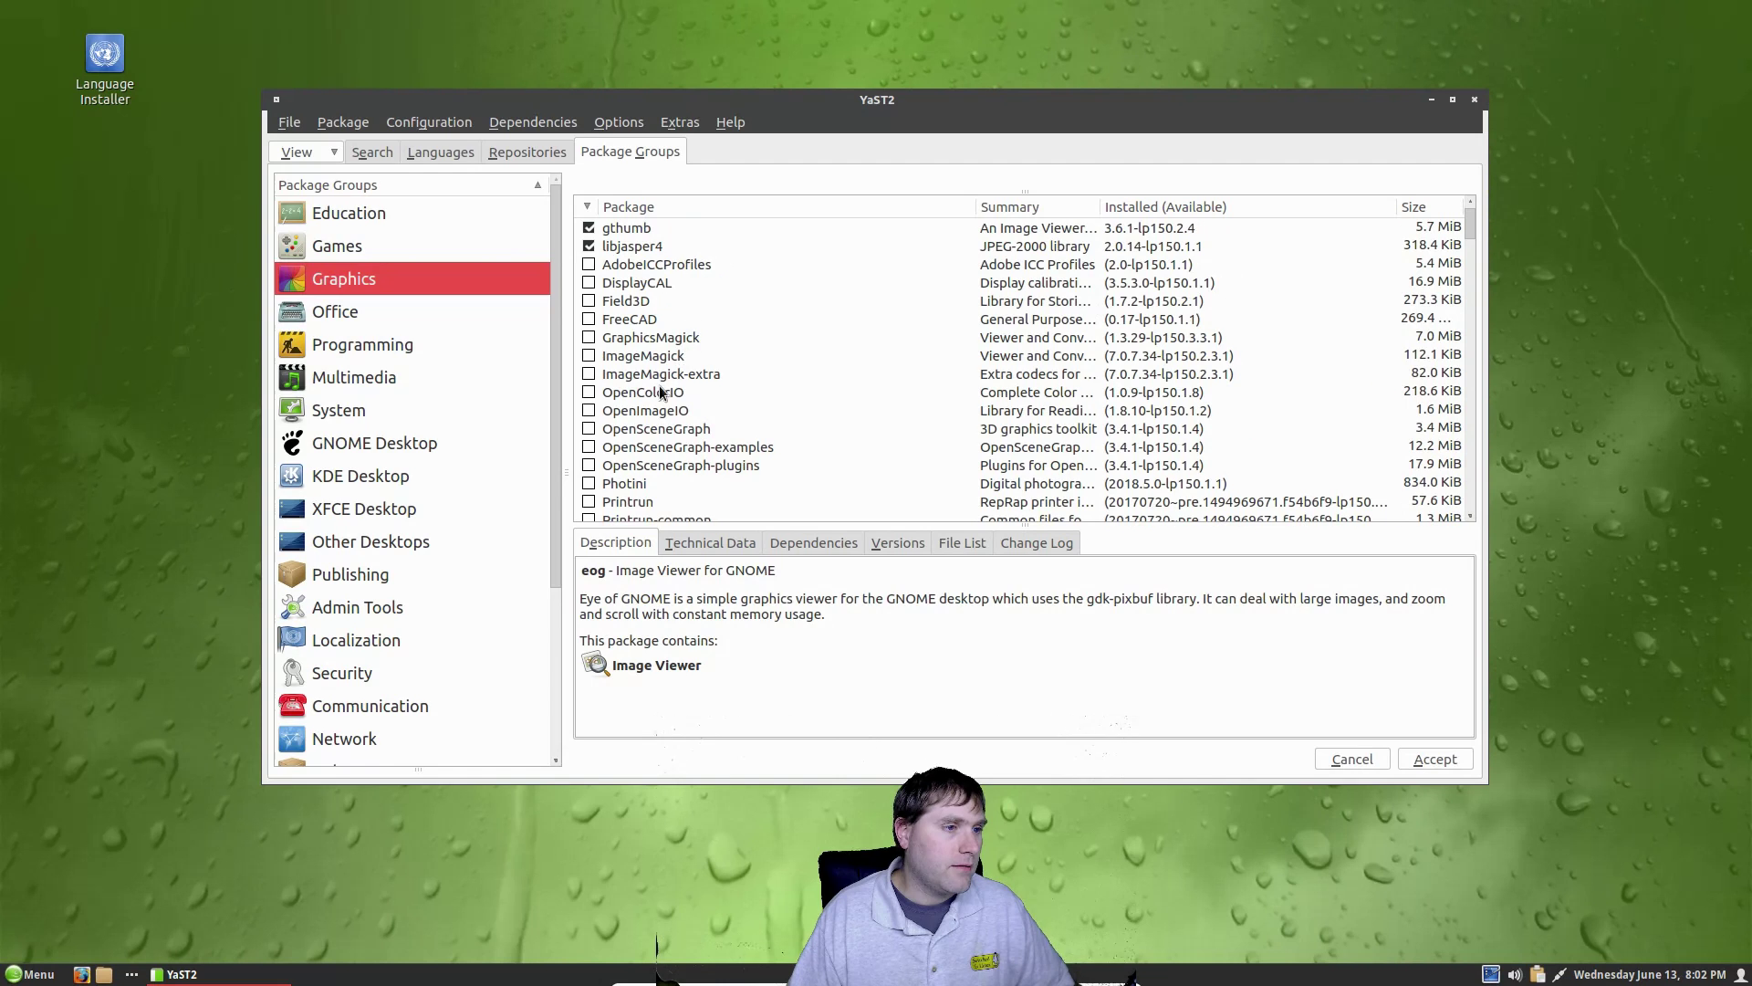
{"action": "scroll", "coordinate": [687, 429], "scroll_direction": "down", "scroll_amount": 3}
{"action": "scroll", "coordinate": [696, 427], "scroll_direction": "down", "scroll_amount": 3}
{"action": "scroll", "coordinate": [696, 428], "scroll_direction": "down", "scroll_amount": 3}
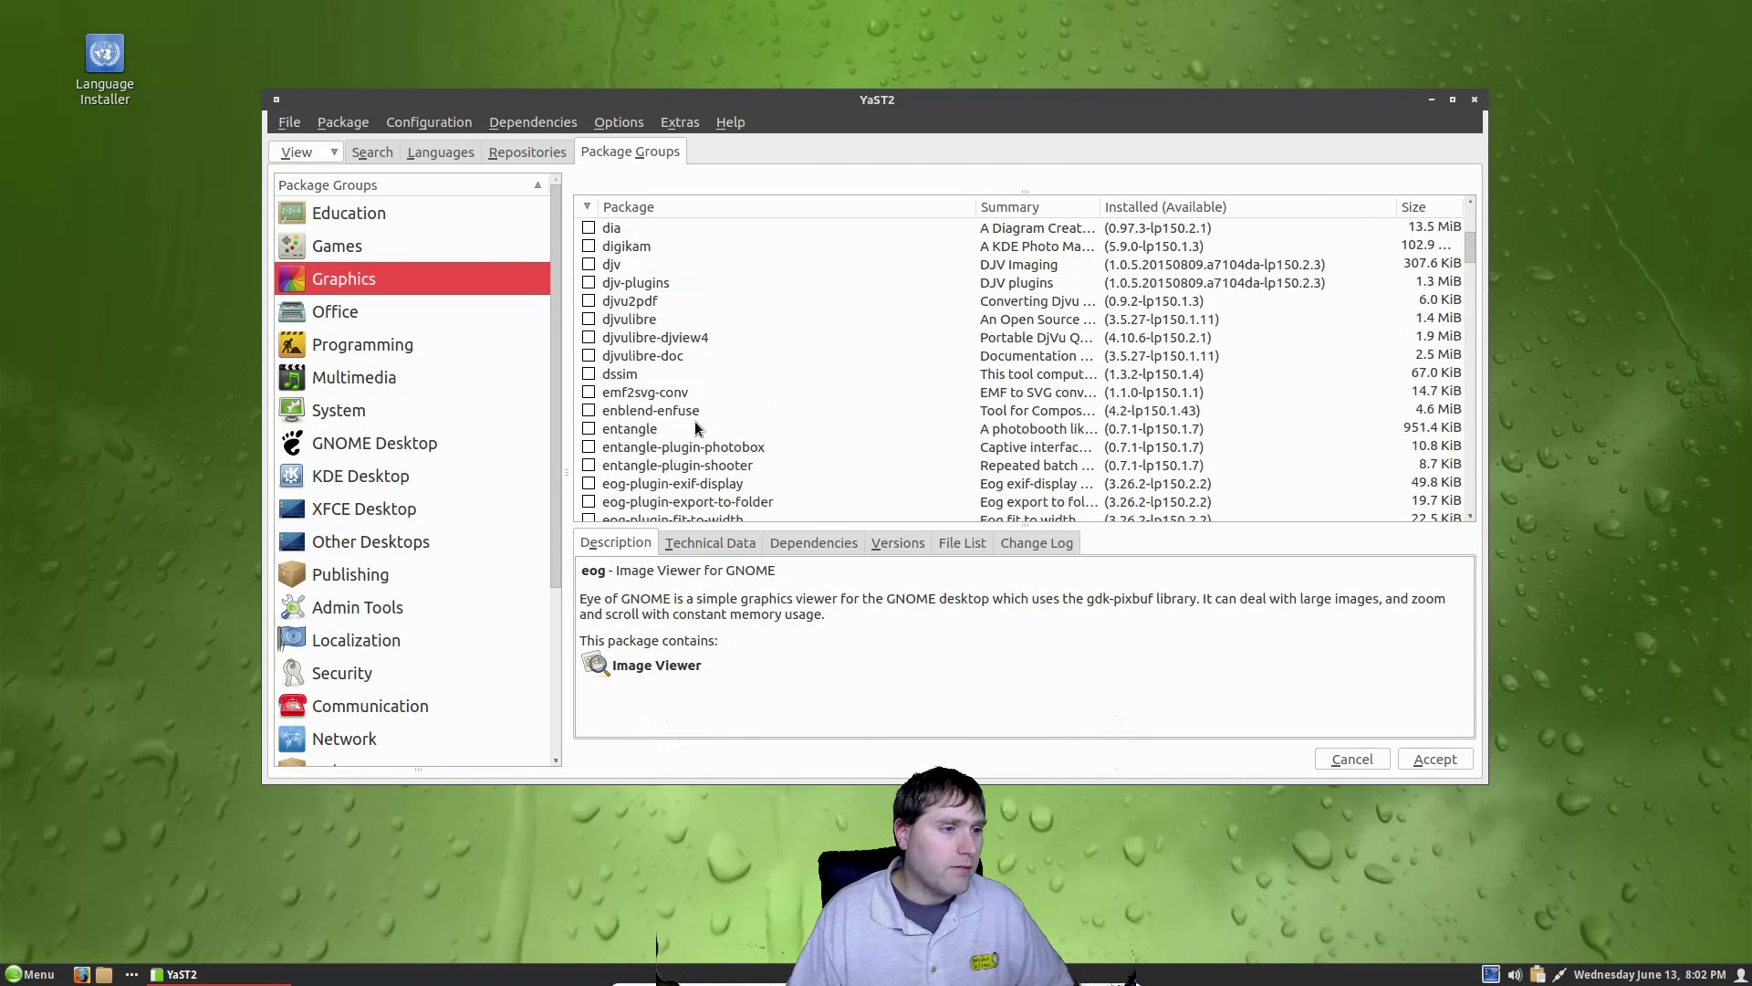
{"action": "scroll", "coordinate": [695, 428], "scroll_direction": "down", "scroll_amount": 3}
{"action": "scroll", "coordinate": [697, 427], "scroll_direction": "down", "scroll_amount": 3}
{"action": "scroll", "coordinate": [697, 424], "scroll_direction": "down", "scroll_amount": 3}
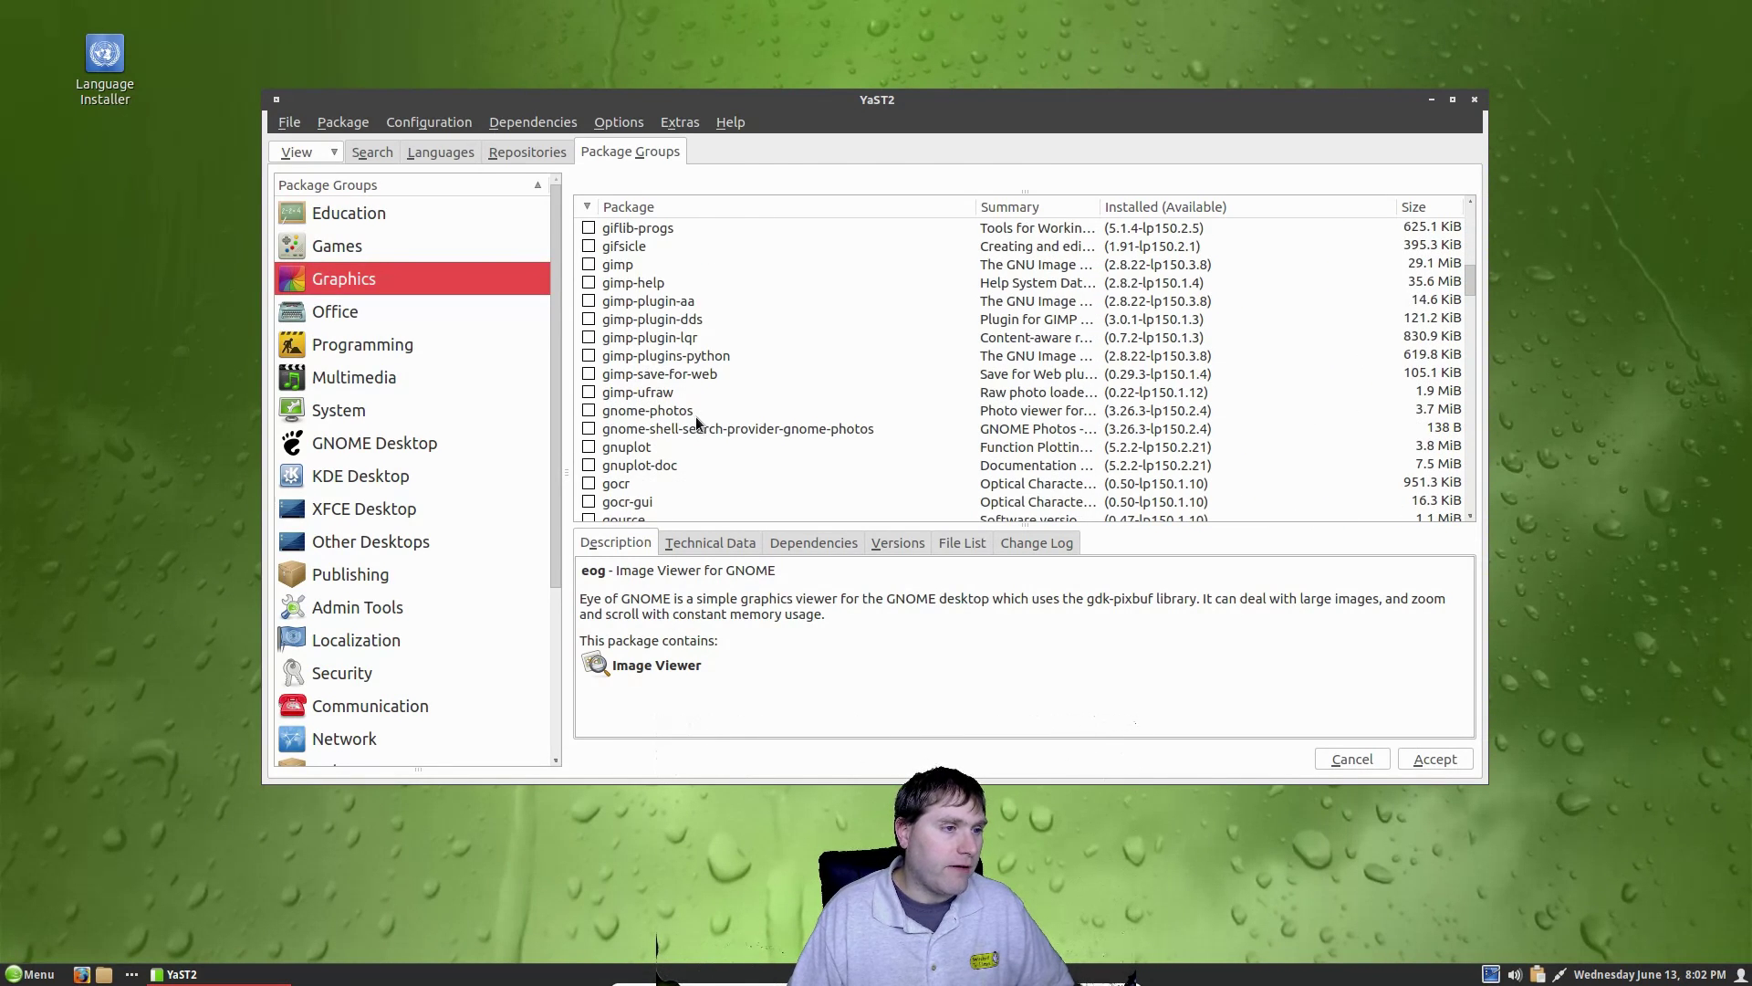
{"action": "left_click", "coordinate": [616, 273]}
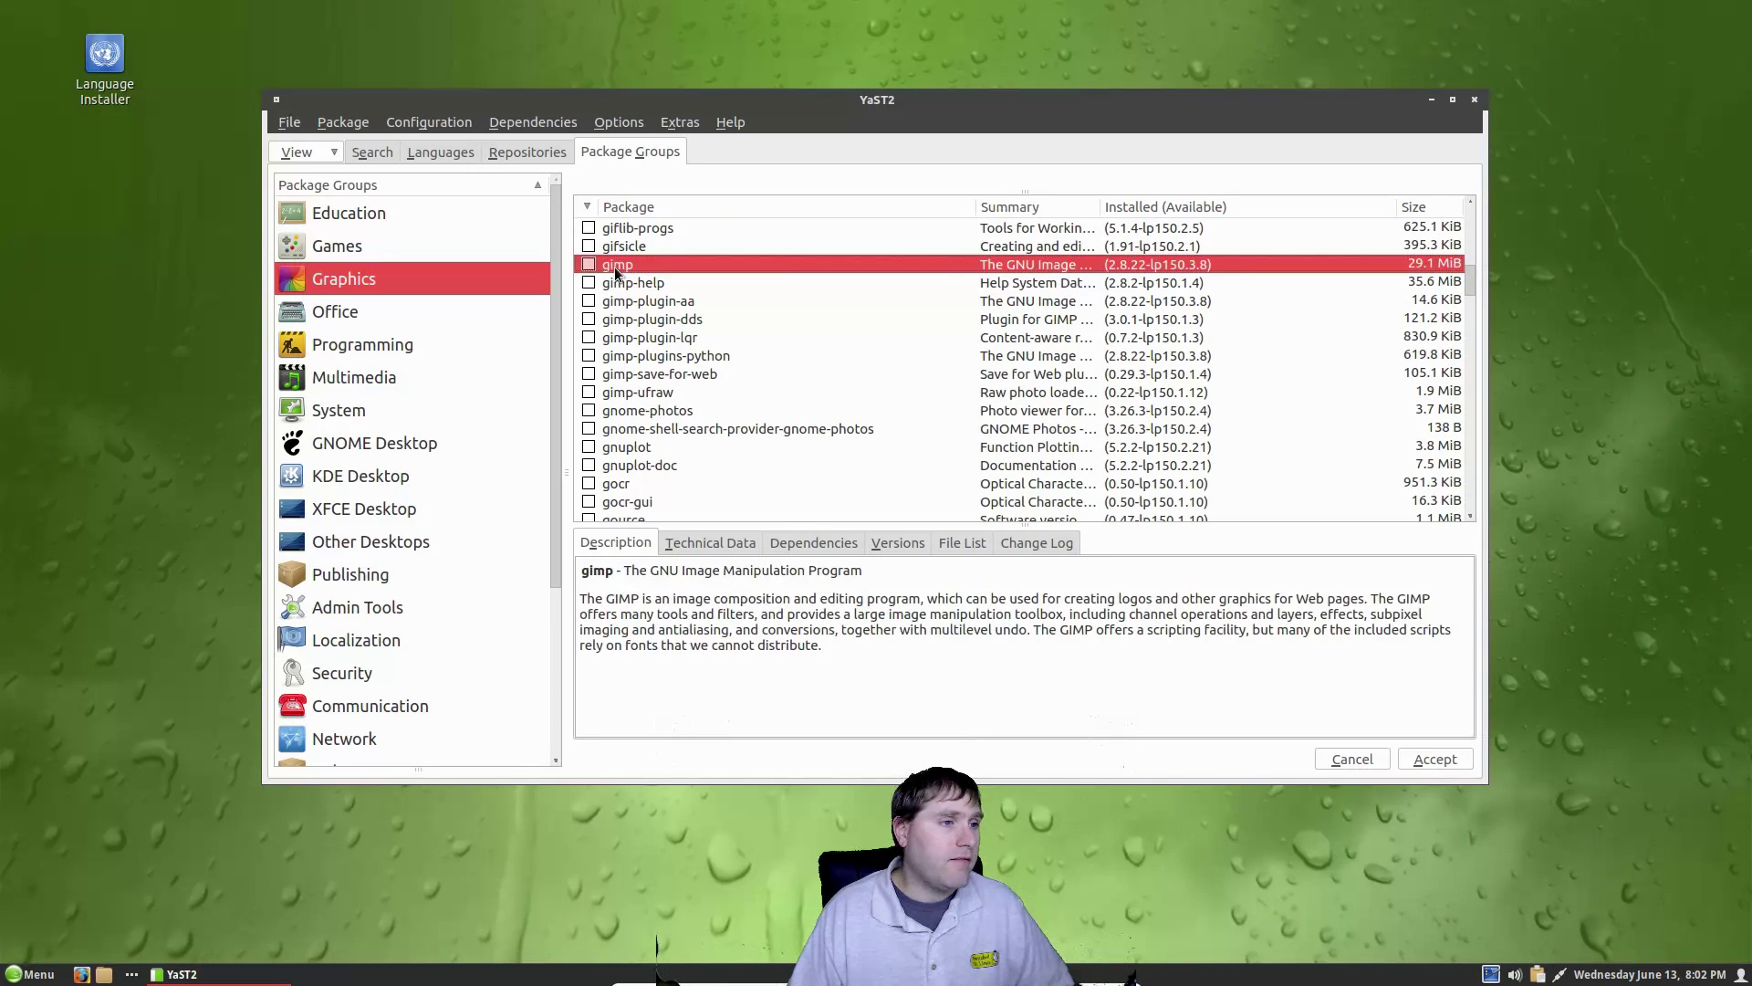
- List the Office and Multimedia package groups and glance at the browsing view choices
{"action": "left_click", "coordinate": [418, 305]}
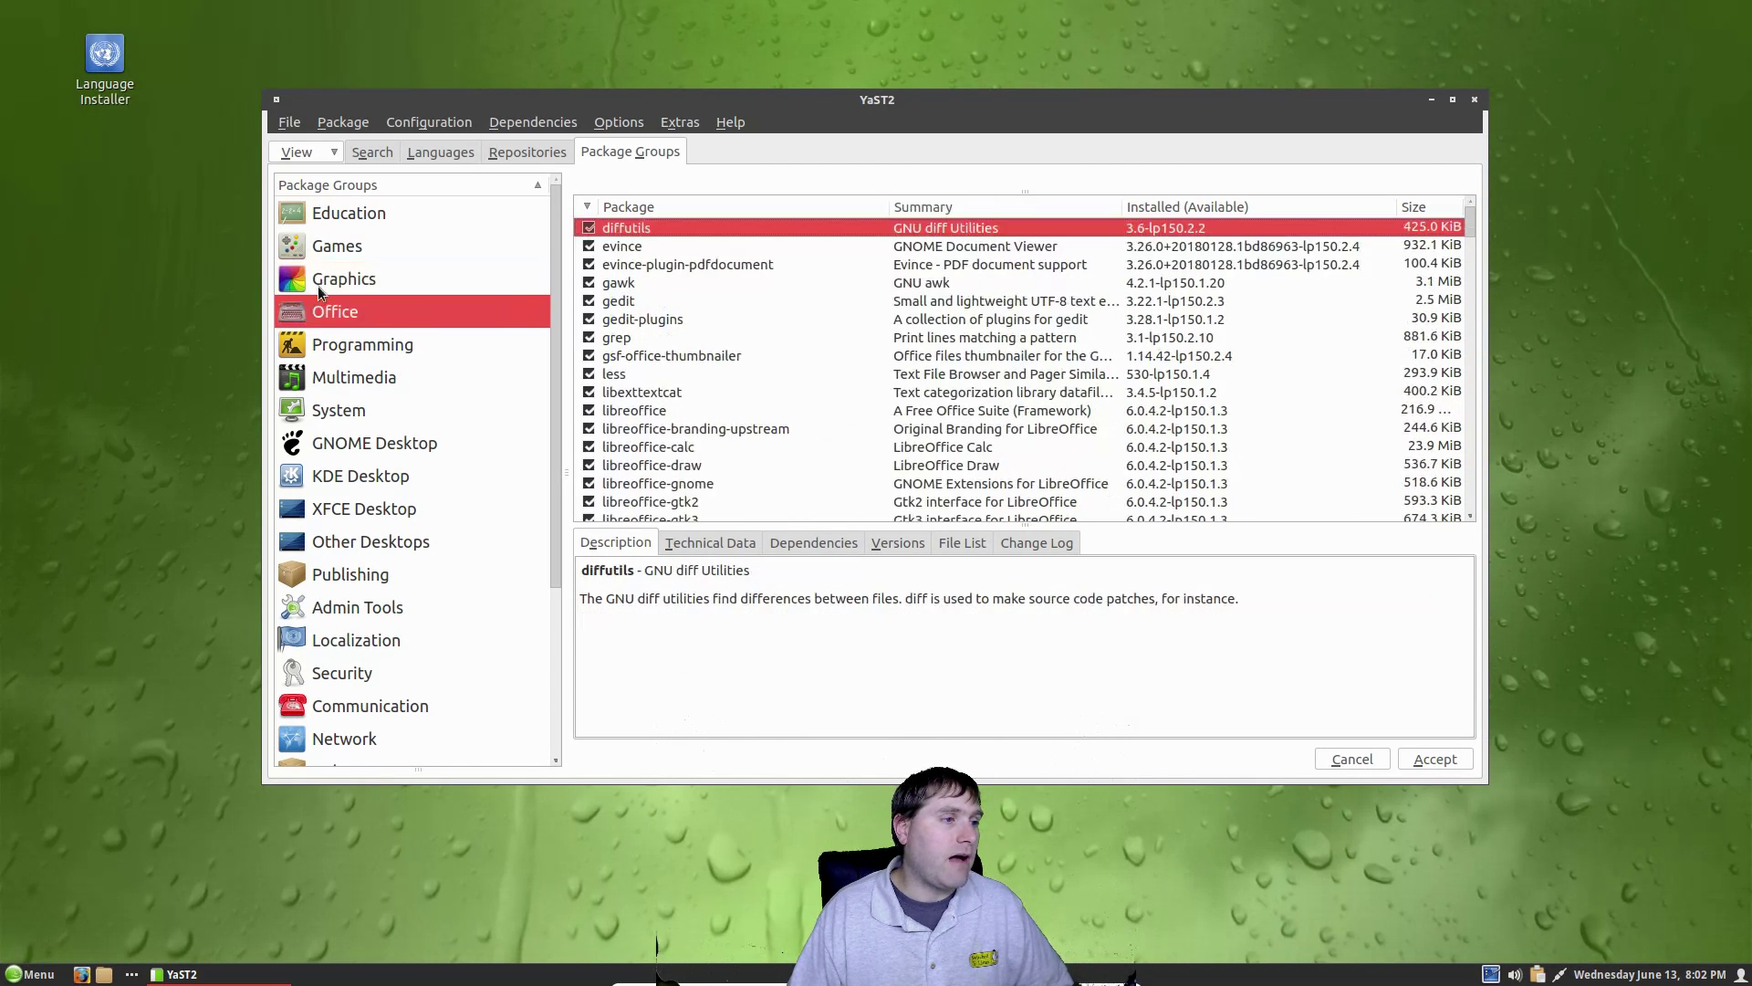
{"action": "scroll", "coordinate": [762, 270], "scroll_direction": "down", "scroll_amount": 1}
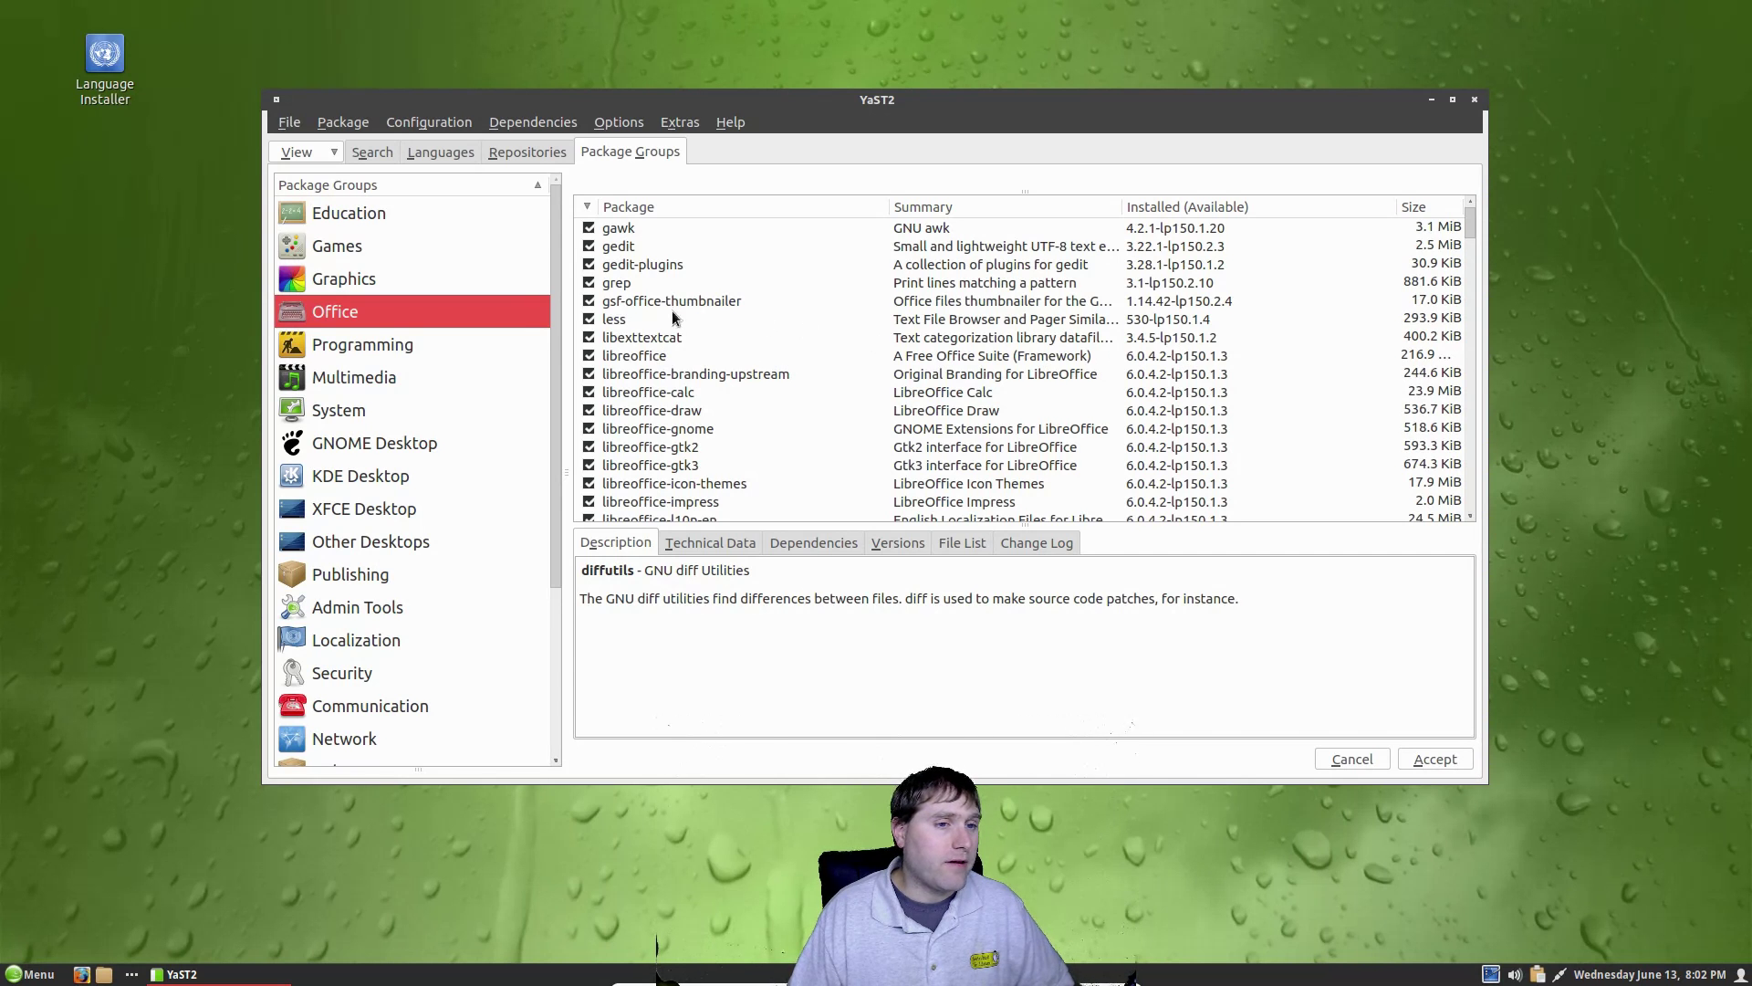
{"action": "left_click", "coordinate": [360, 384]}
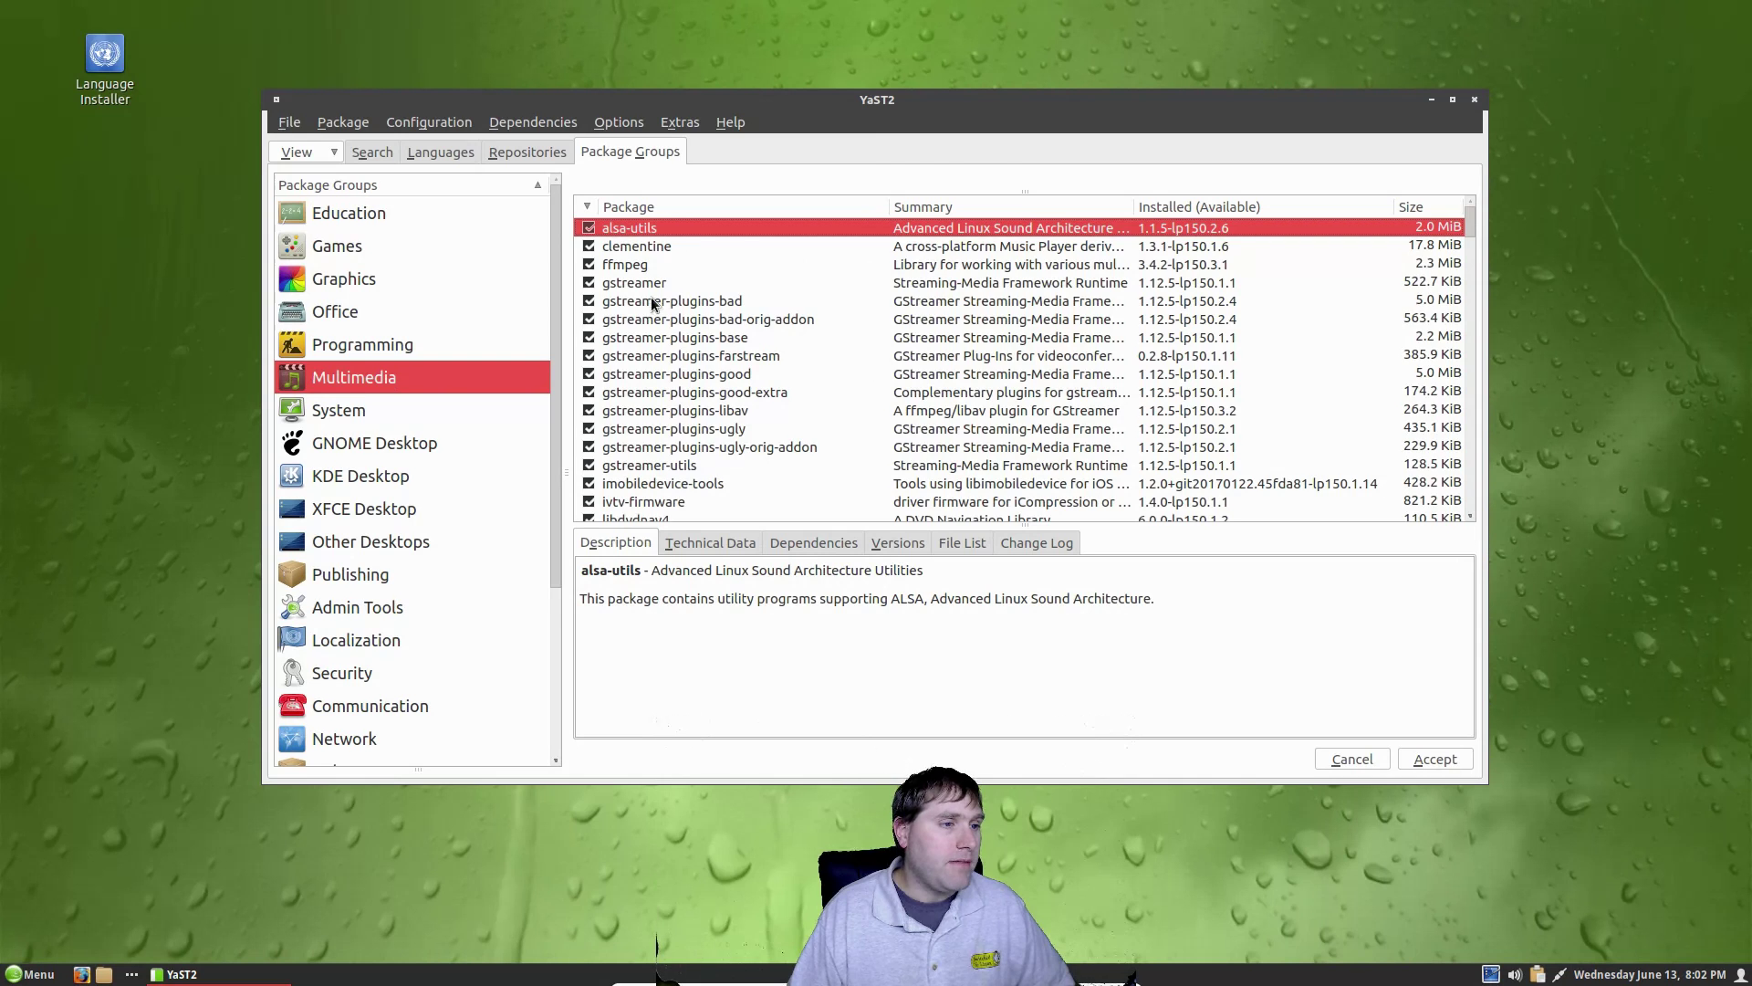
{"action": "scroll", "coordinate": [676, 297], "scroll_direction": "down", "scroll_amount": 2}
{"action": "scroll", "coordinate": [807, 304], "scroll_direction": "down", "scroll_amount": 2}
{"action": "scroll", "coordinate": [800, 306], "scroll_direction": "down", "scroll_amount": 2}
{"action": "scroll", "coordinate": [795, 307], "scroll_direction": "down", "scroll_amount": 2}
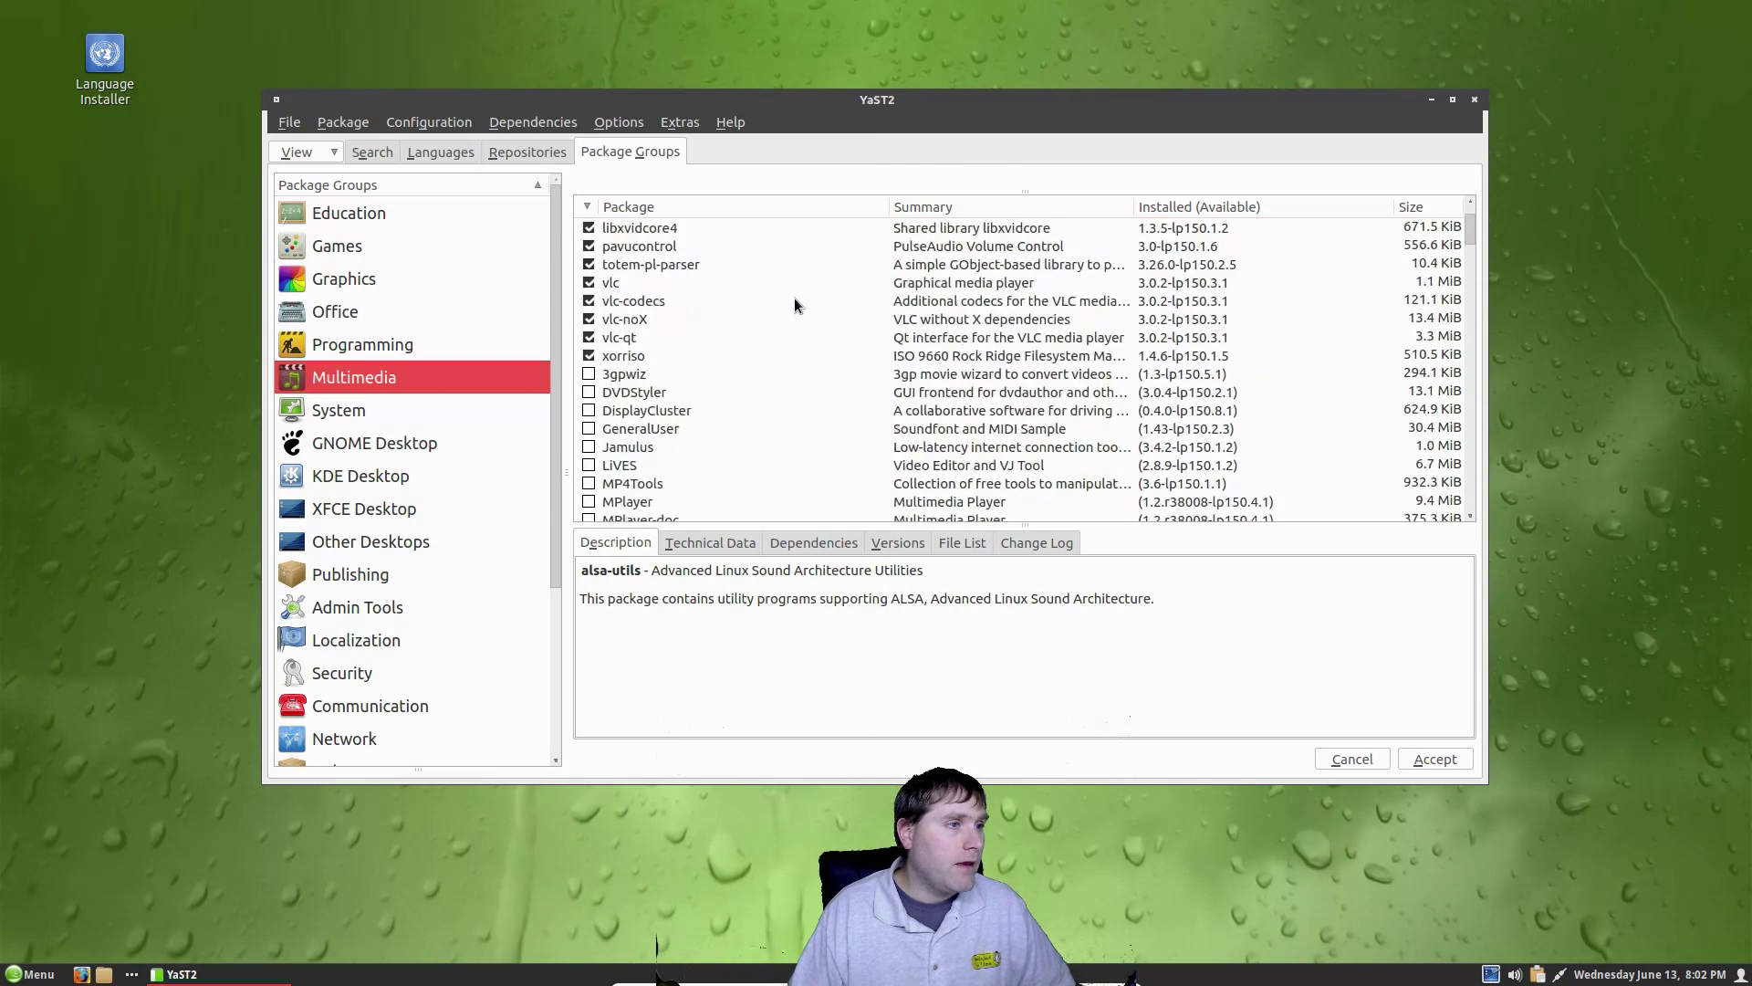
{"action": "scroll", "coordinate": [795, 307], "scroll_direction": "up", "scroll_amount": 2}
{"action": "scroll", "coordinate": [763, 325], "scroll_direction": "up", "scroll_amount": 2}
{"action": "left_click", "coordinate": [337, 160]}
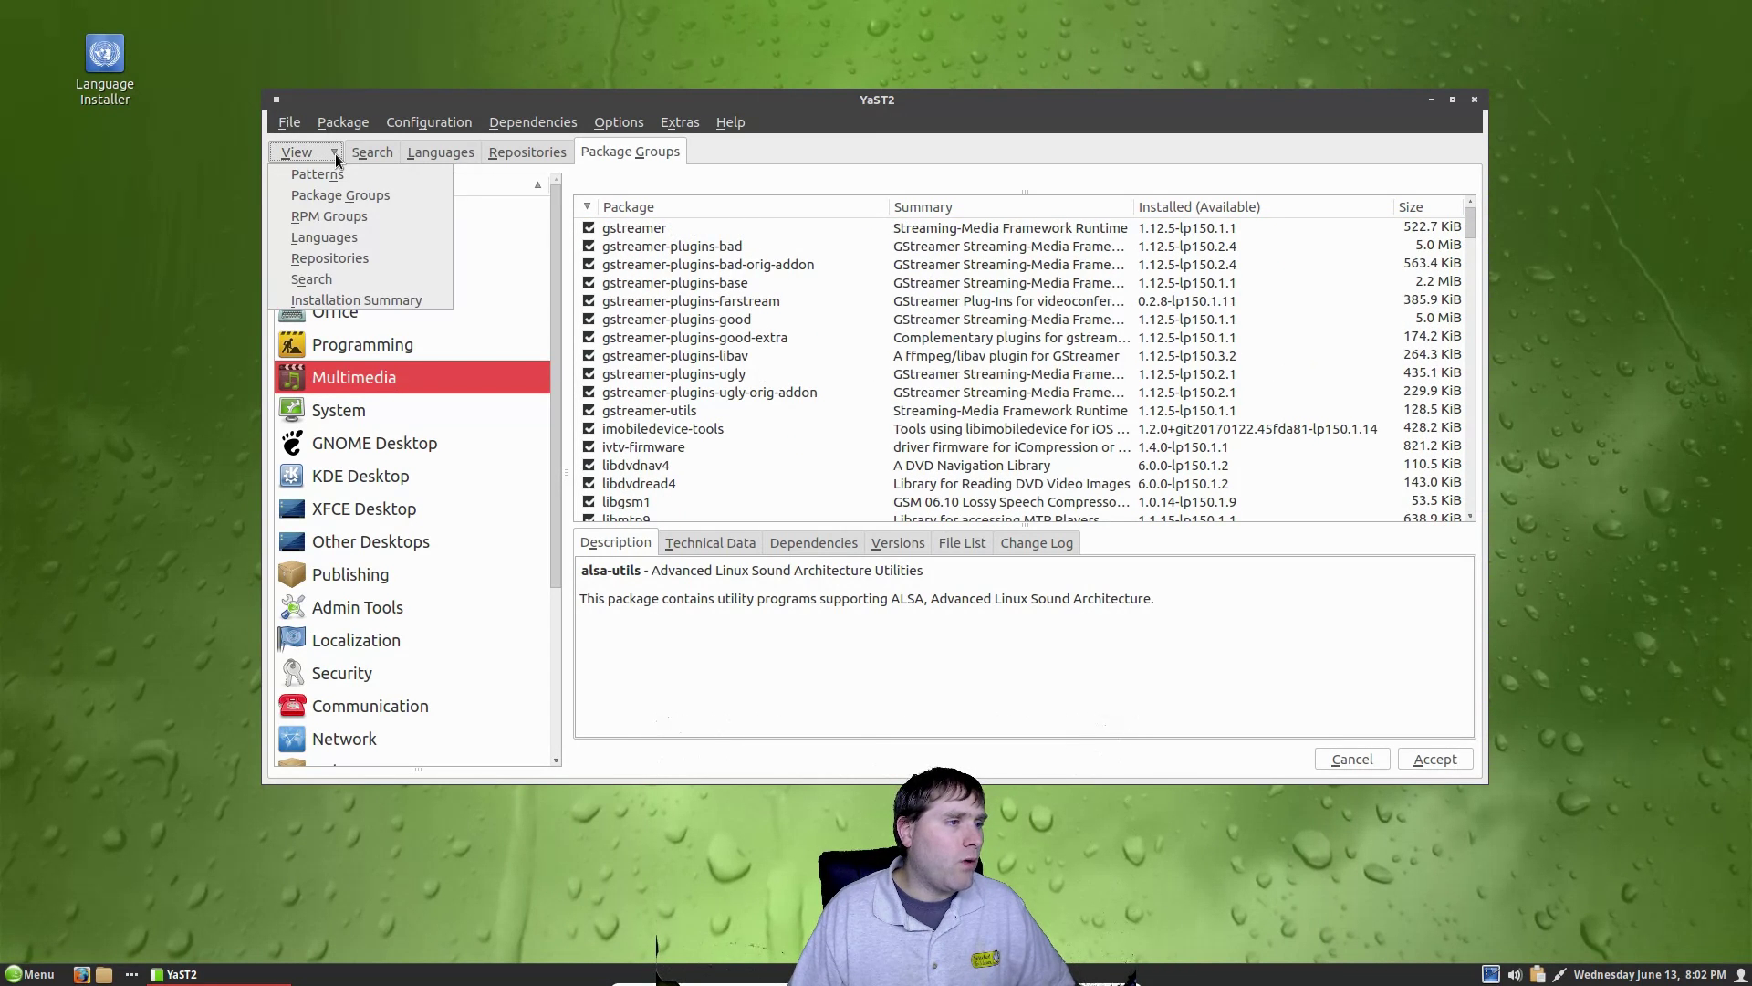
{"action": "left_click", "coordinate": [382, 190]}
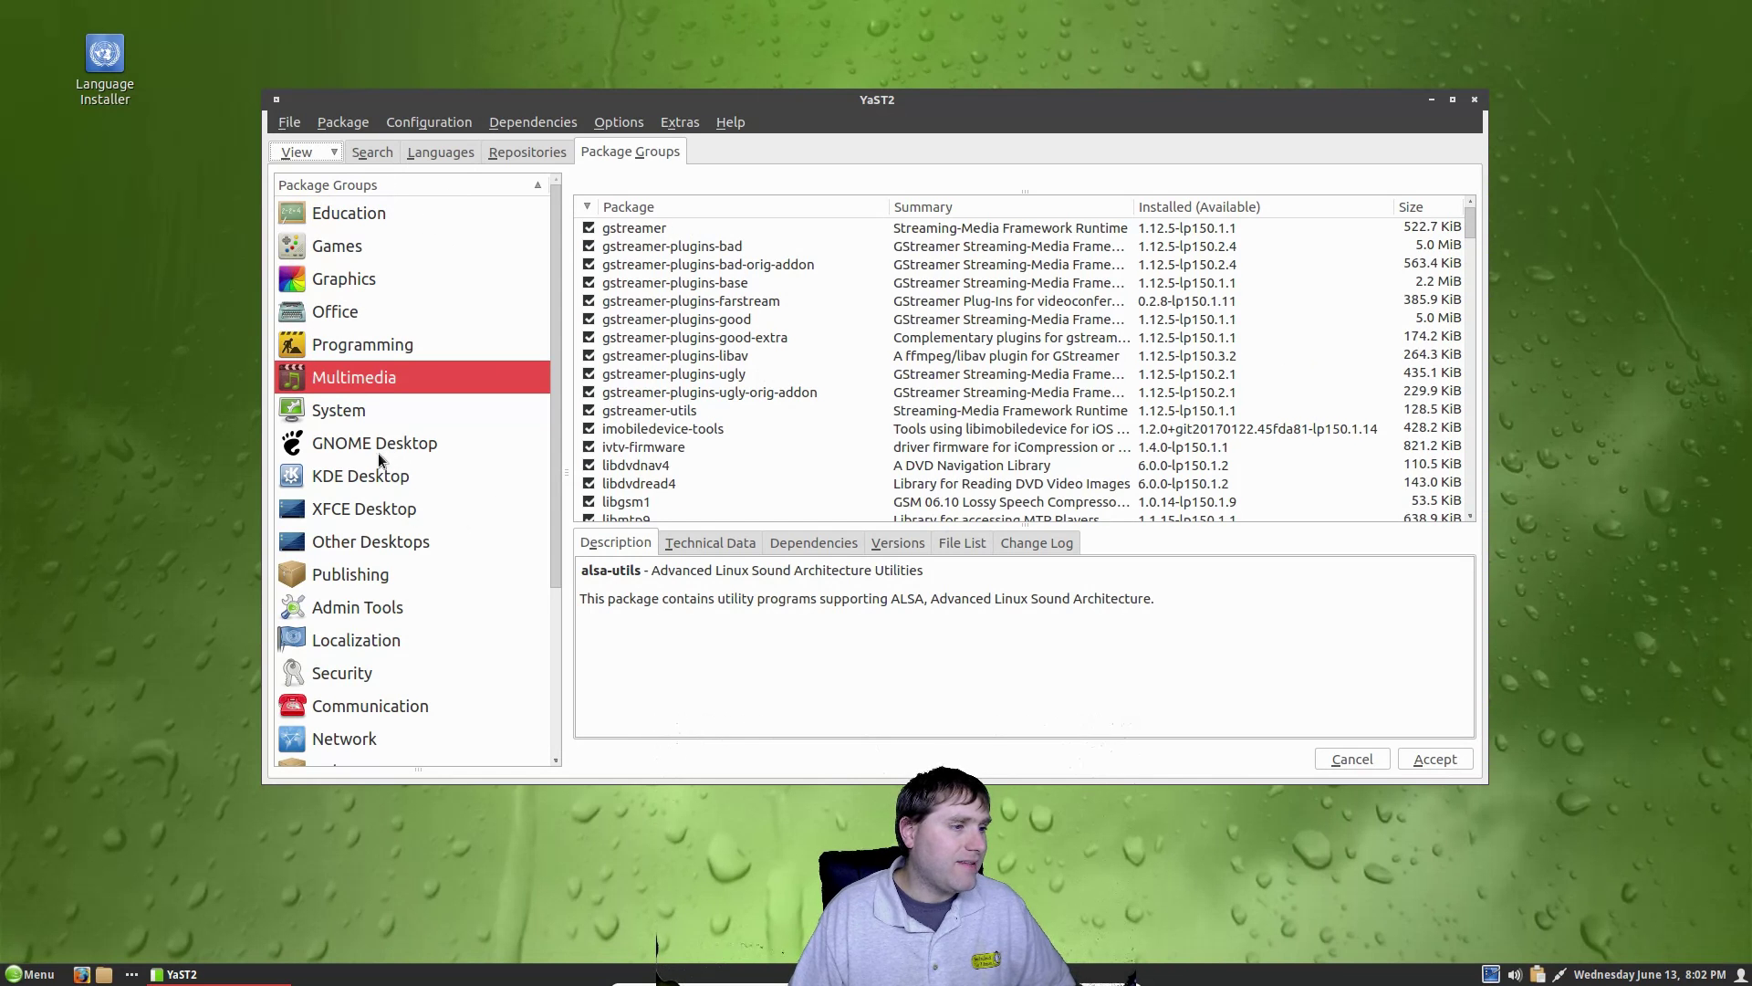
- Browse the KDE Desktop, XFCE Desktop, Other Desktops and Publishing groups, then return to the Repositories view
{"action": "left_click", "coordinate": [394, 479]}
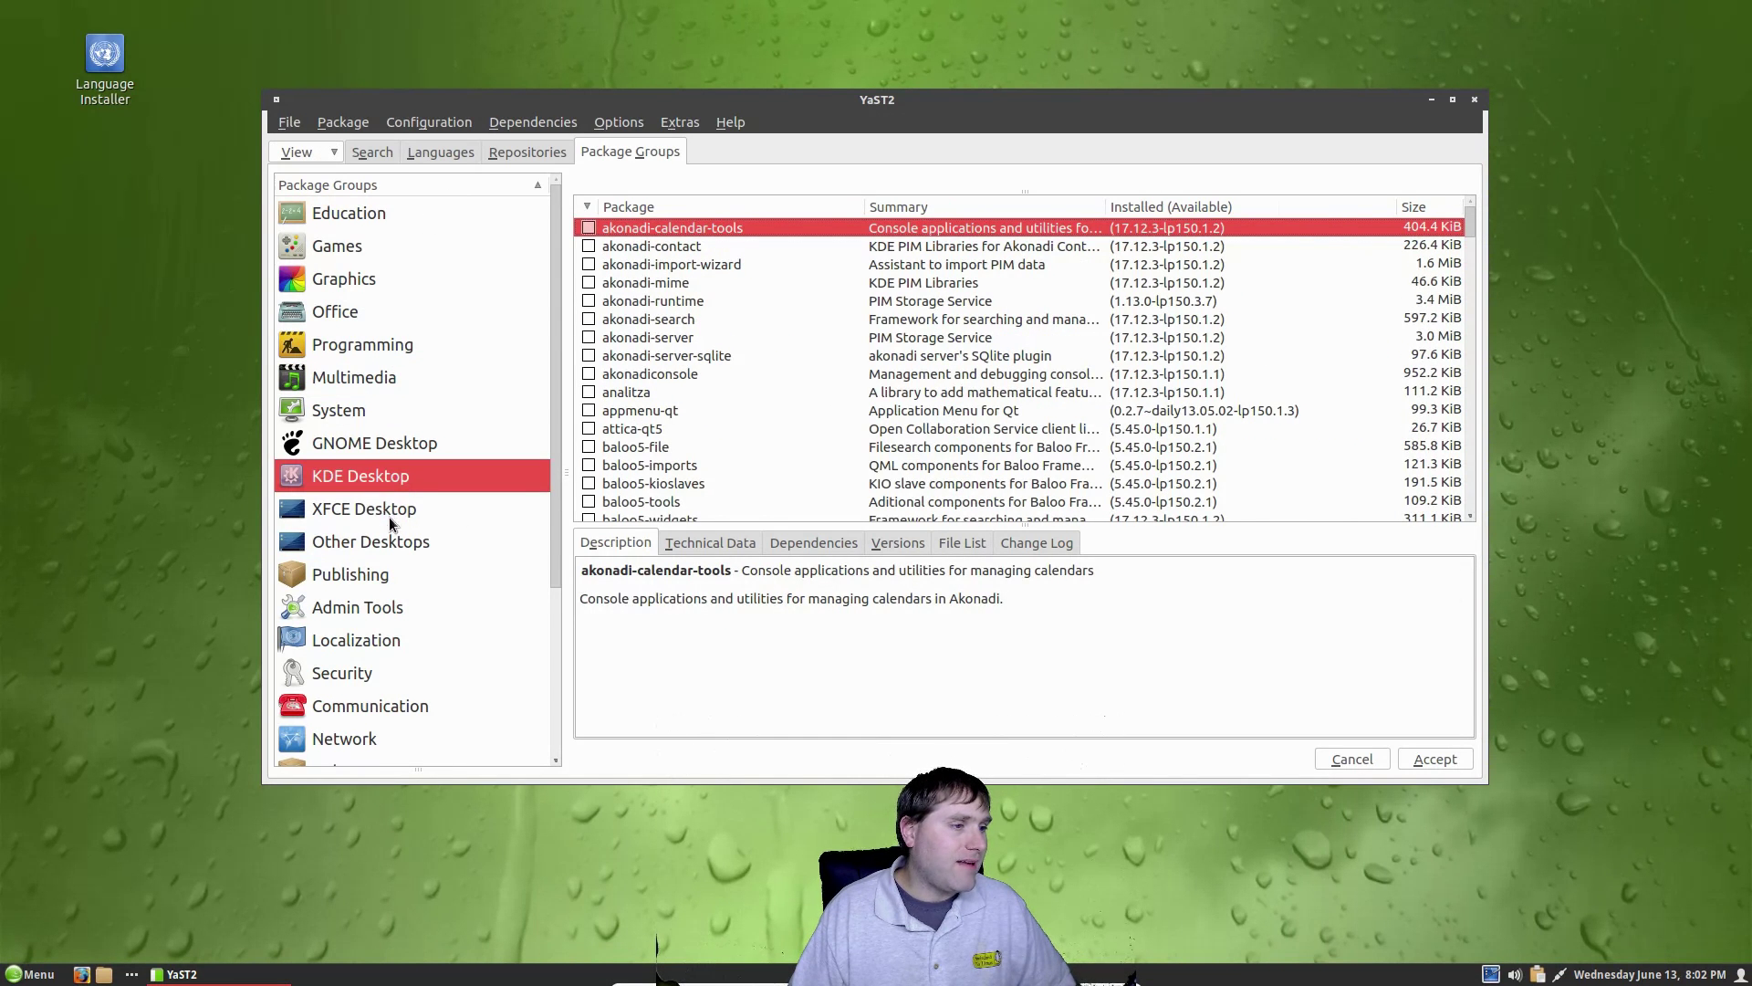
{"action": "left_click", "coordinate": [389, 516]}
{"action": "left_click", "coordinate": [389, 547]}
{"action": "left_click", "coordinate": [390, 578]}
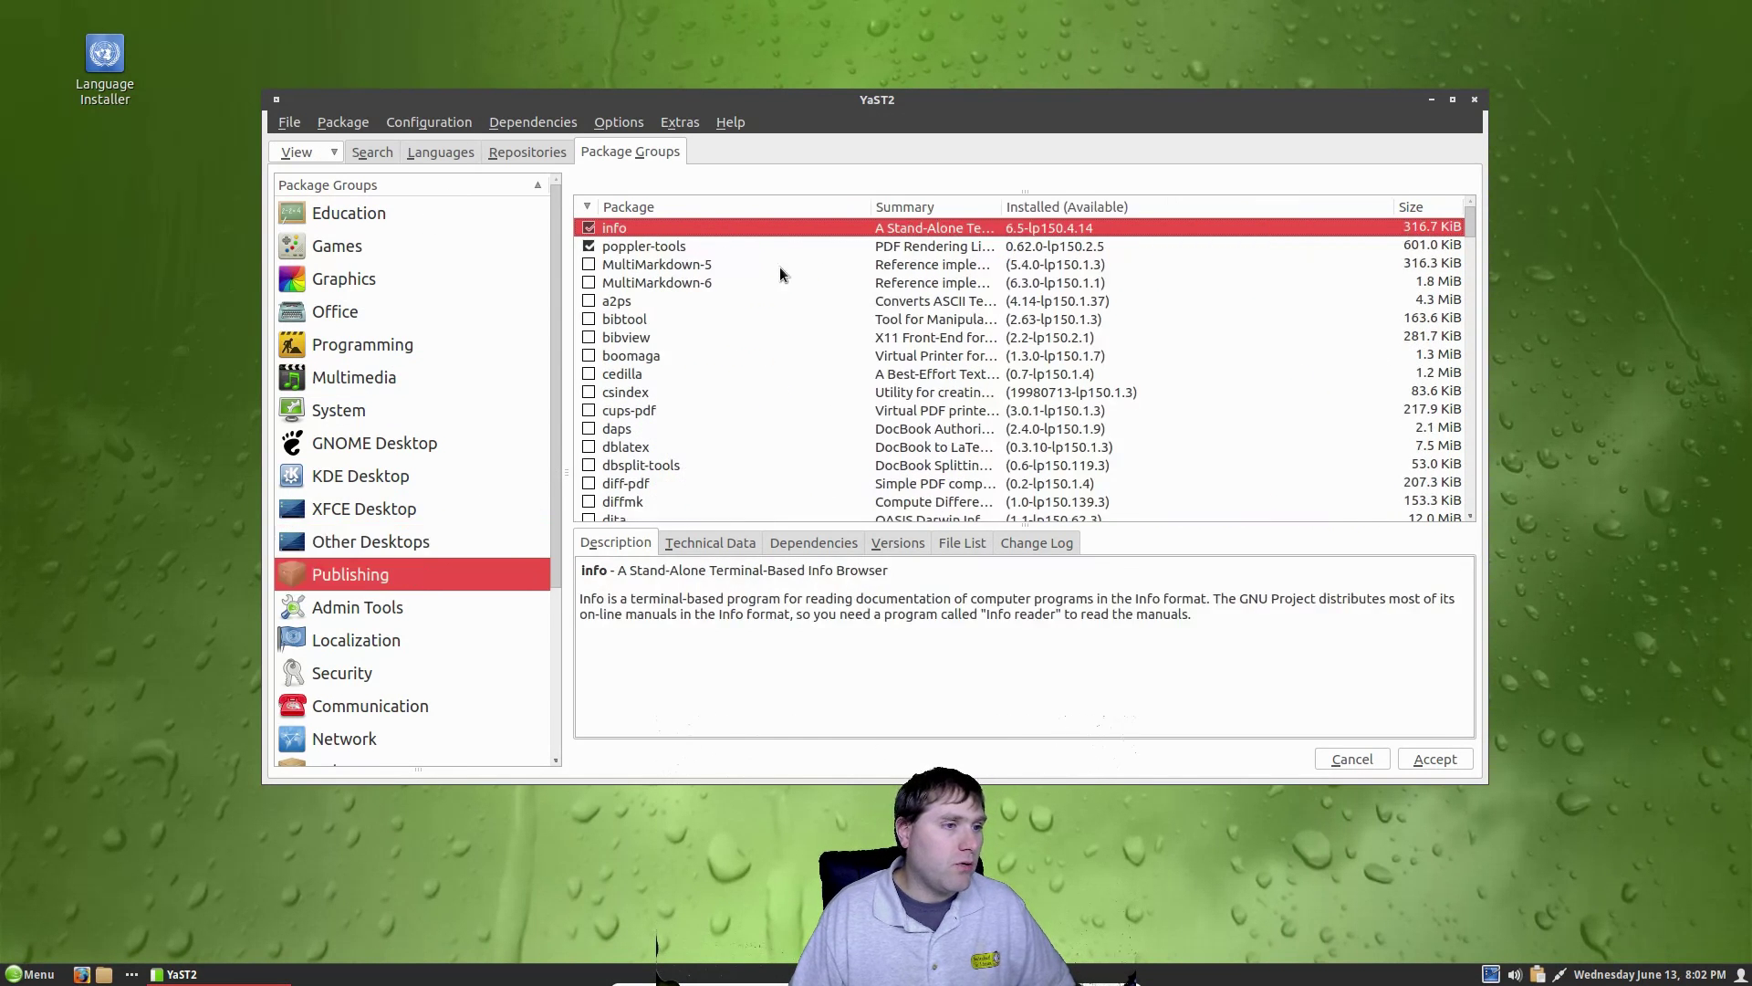
{"action": "scroll", "coordinate": [958, 364], "scroll_direction": "down", "scroll_amount": 3}
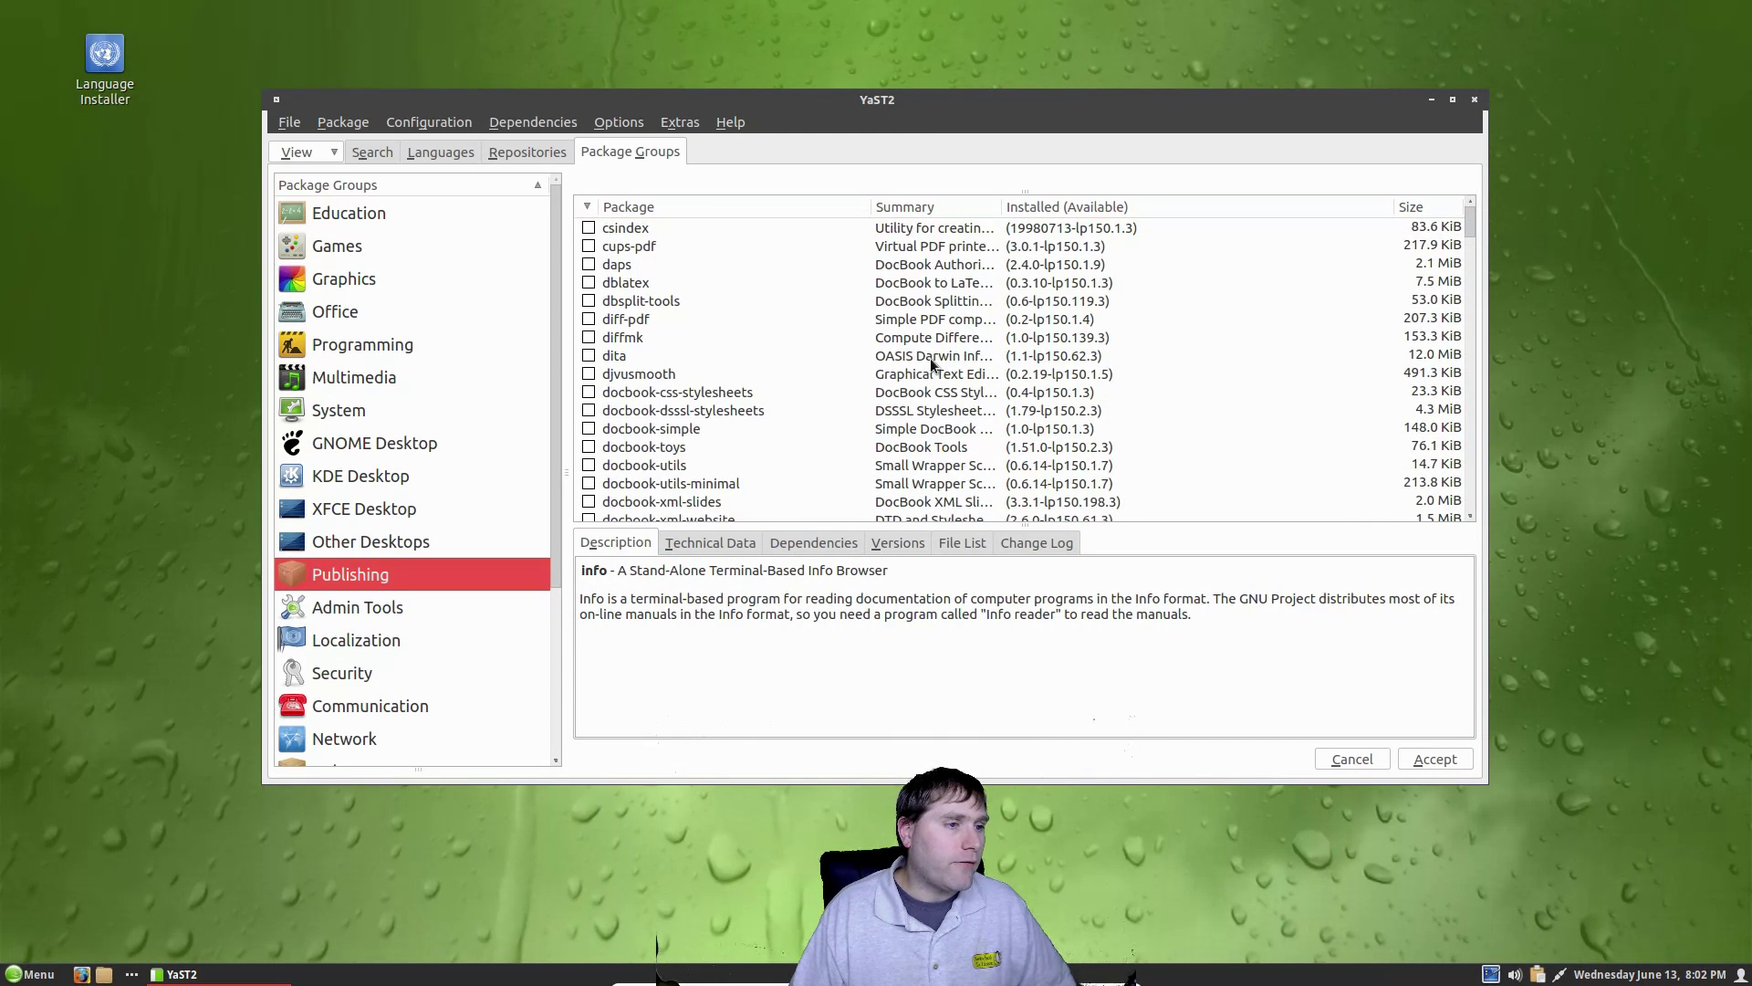
{"action": "scroll", "coordinate": [931, 363], "scroll_direction": "up", "scroll_amount": 3}
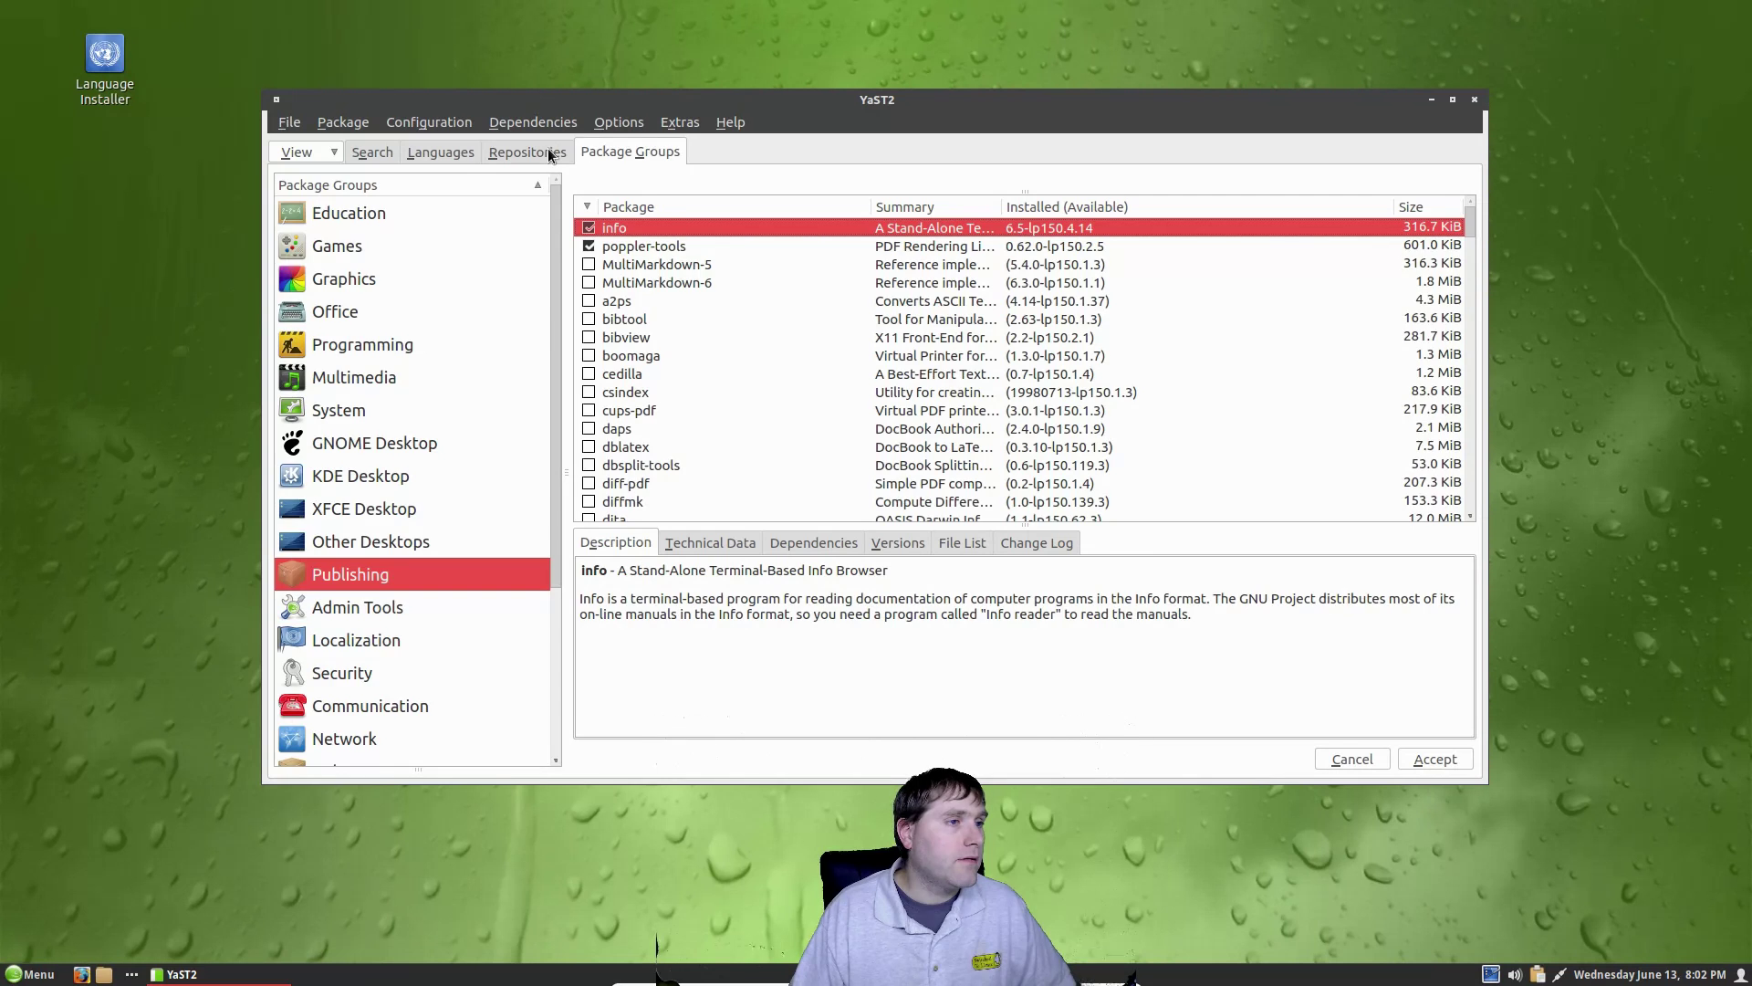
{"action": "left_click", "coordinate": [552, 154]}
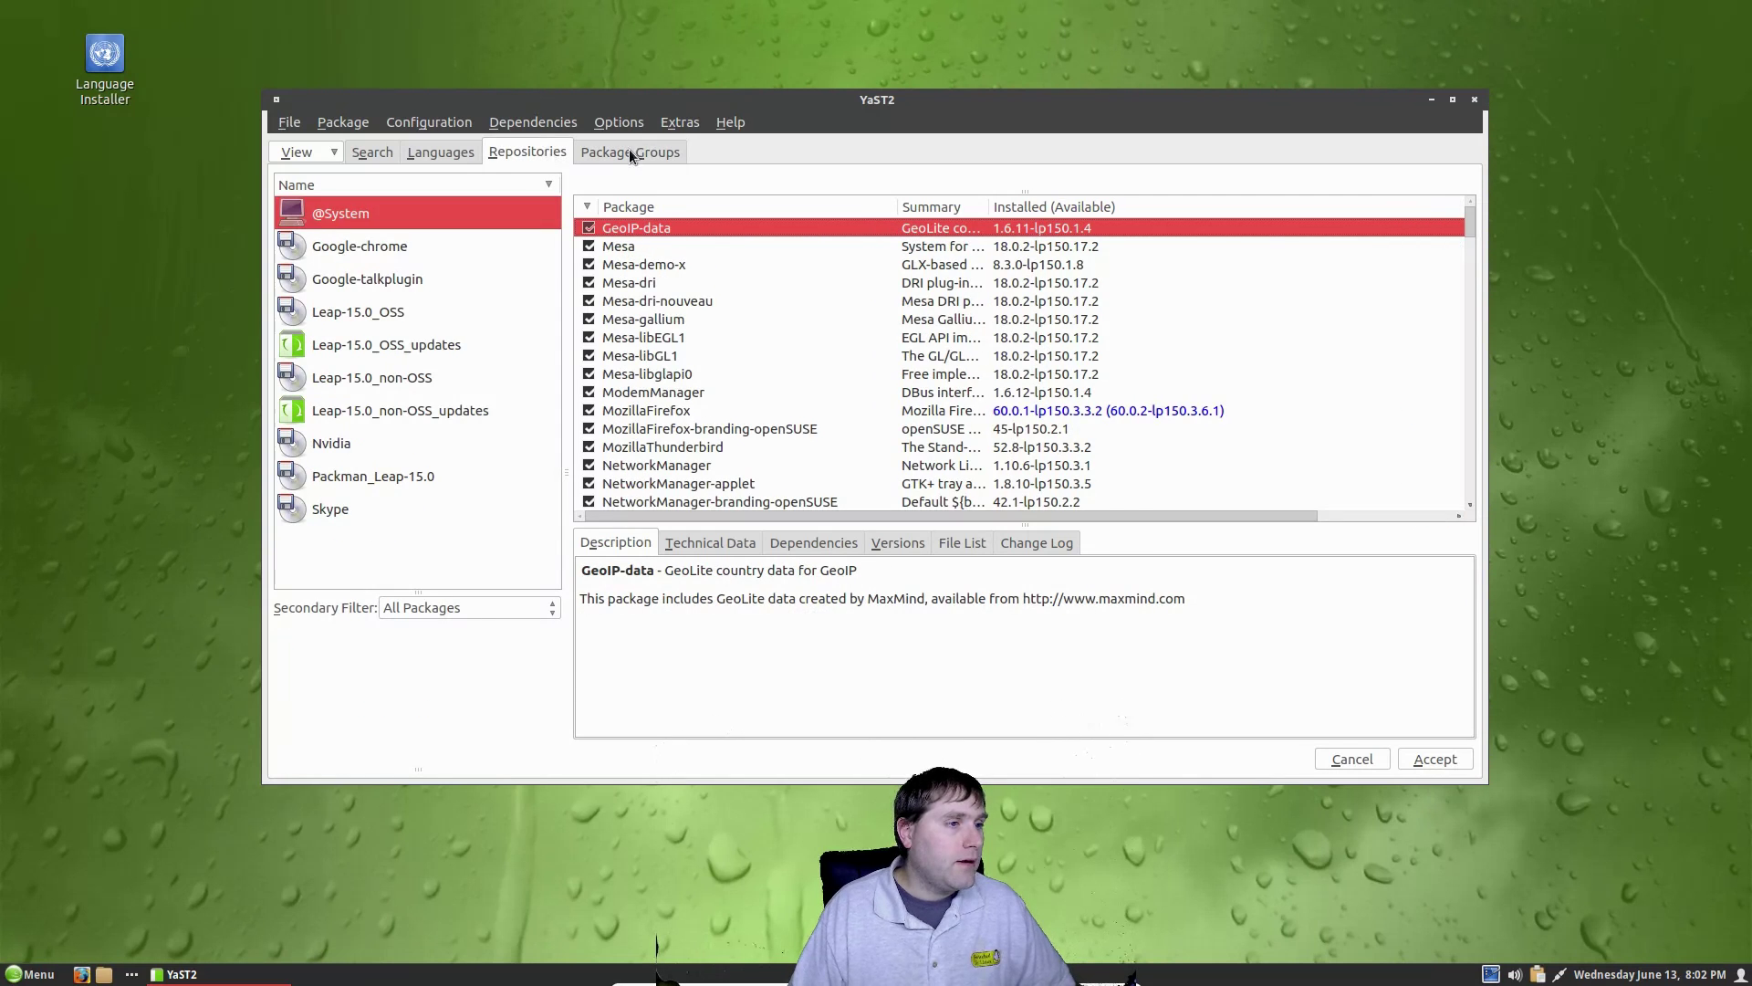
- Mark google-chrome-stable from the Google-chrome repository and accept the dependency changes to begin installing
{"action": "left_click", "coordinate": [387, 247]}
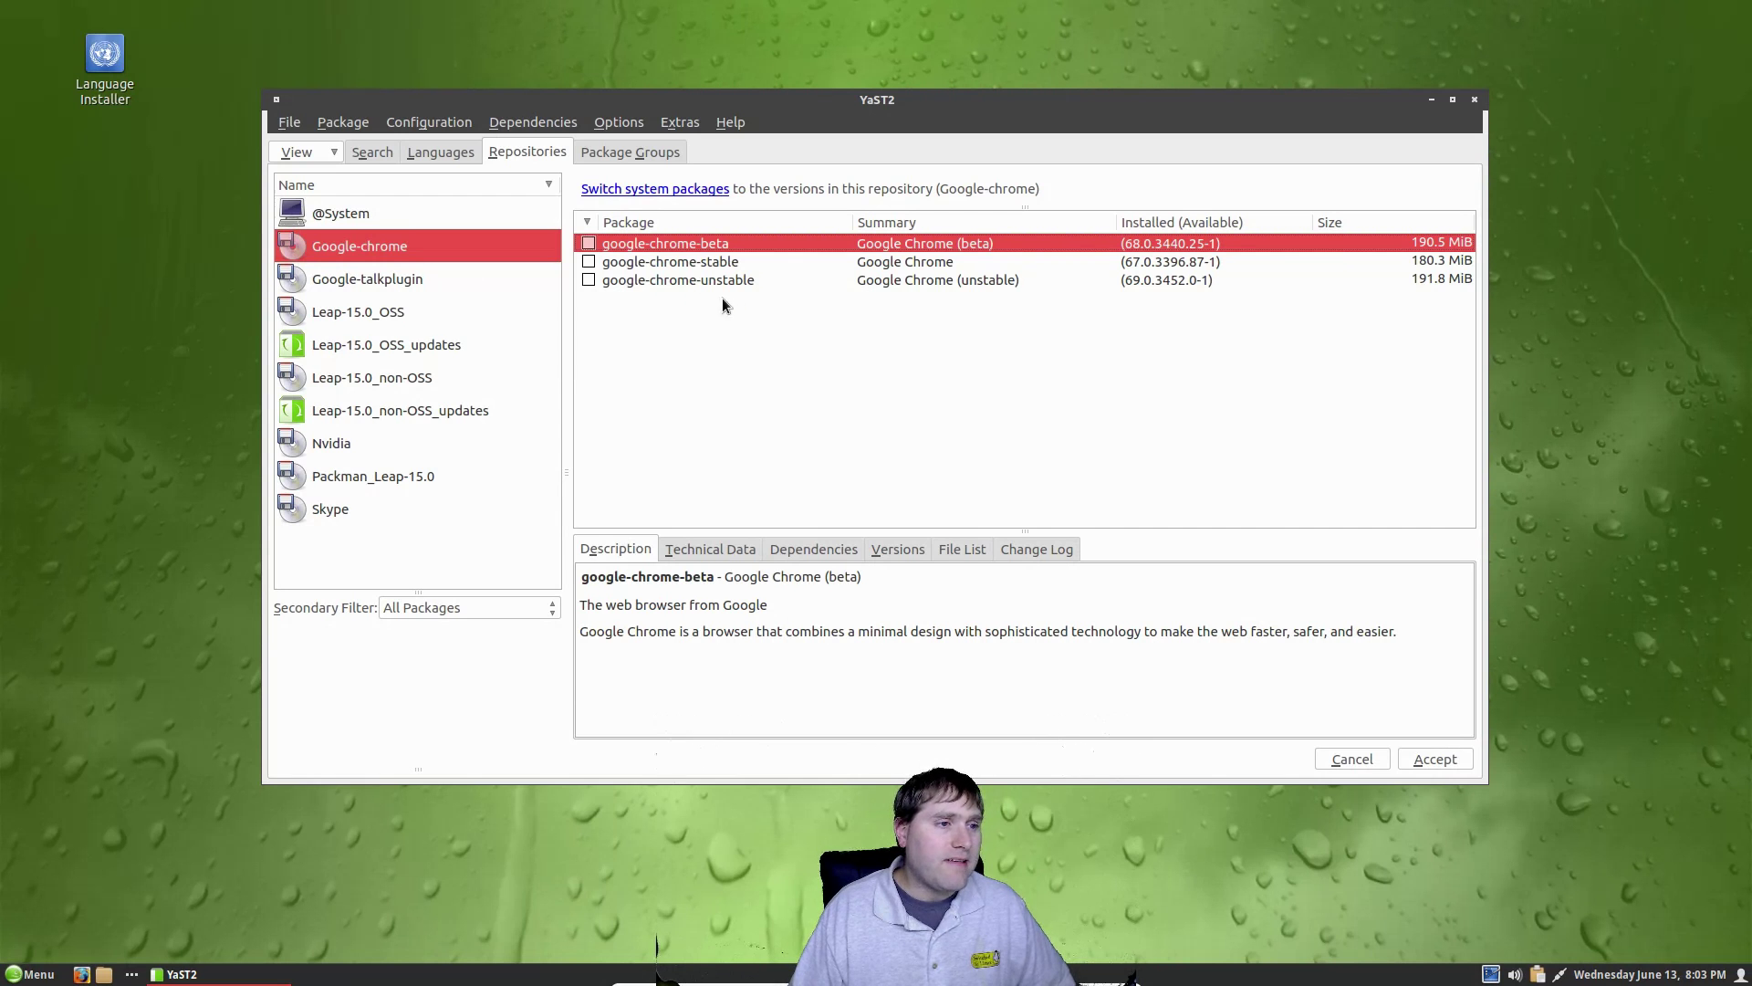
{"action": "left_click", "coordinate": [589, 263]}
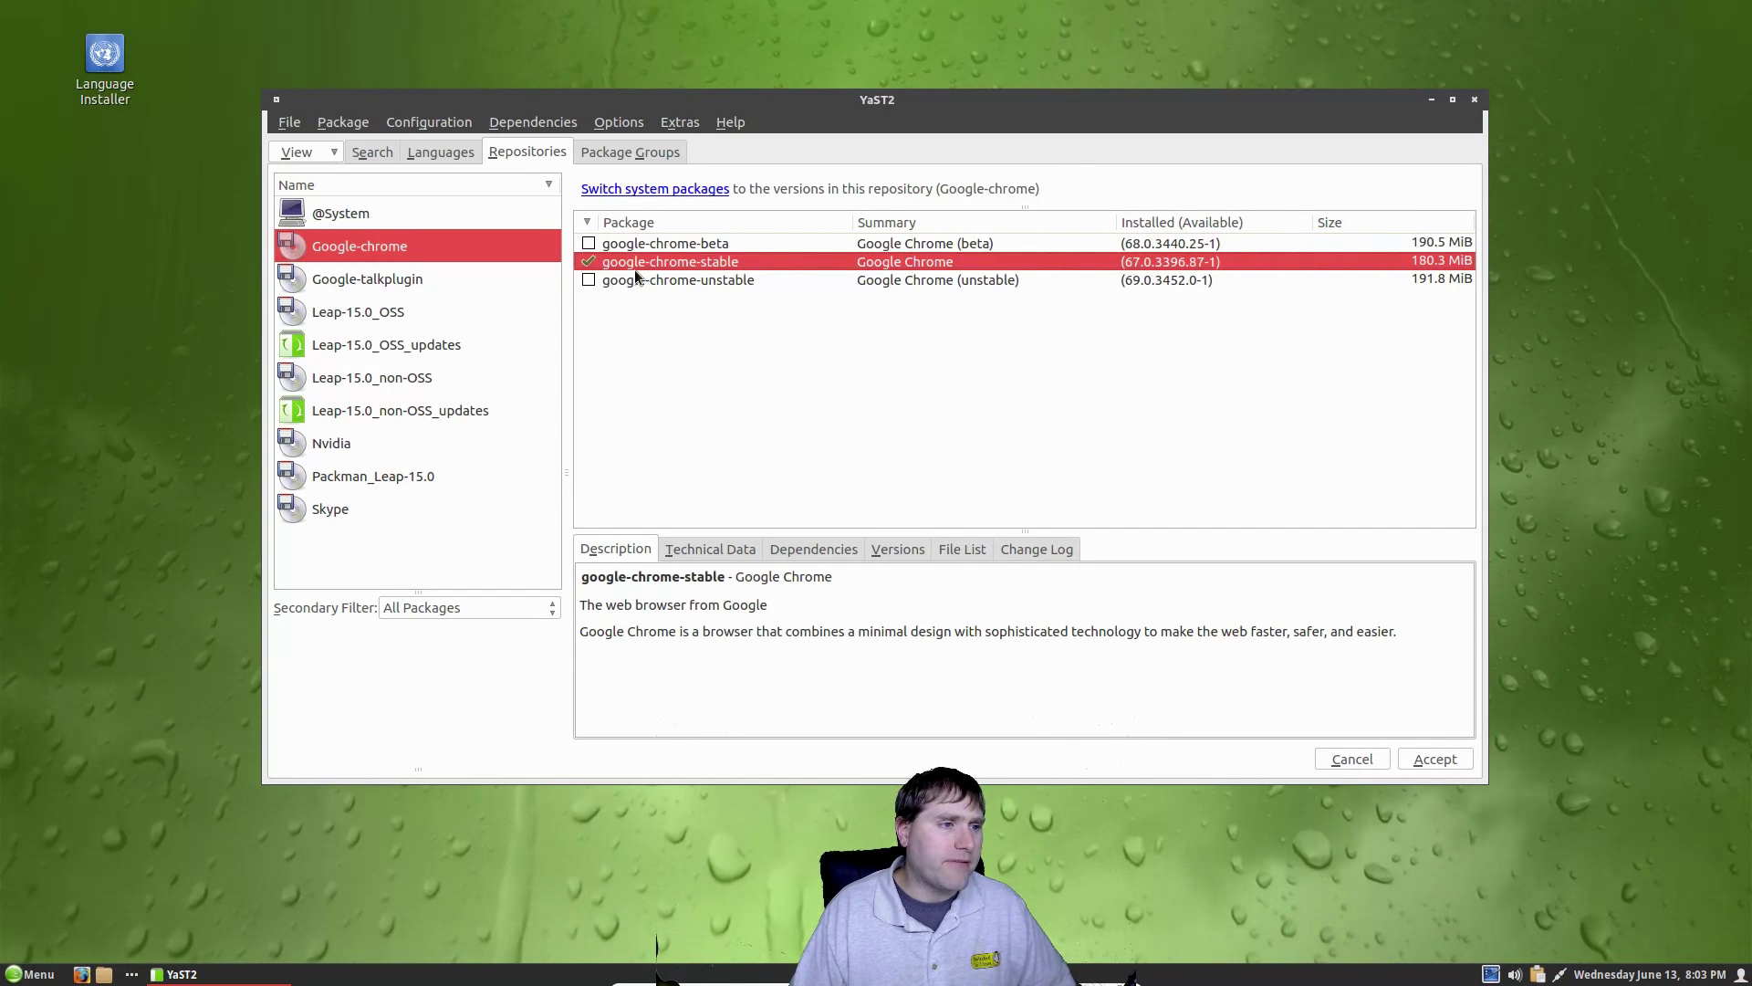
{"action": "left_click", "coordinate": [1441, 762]}
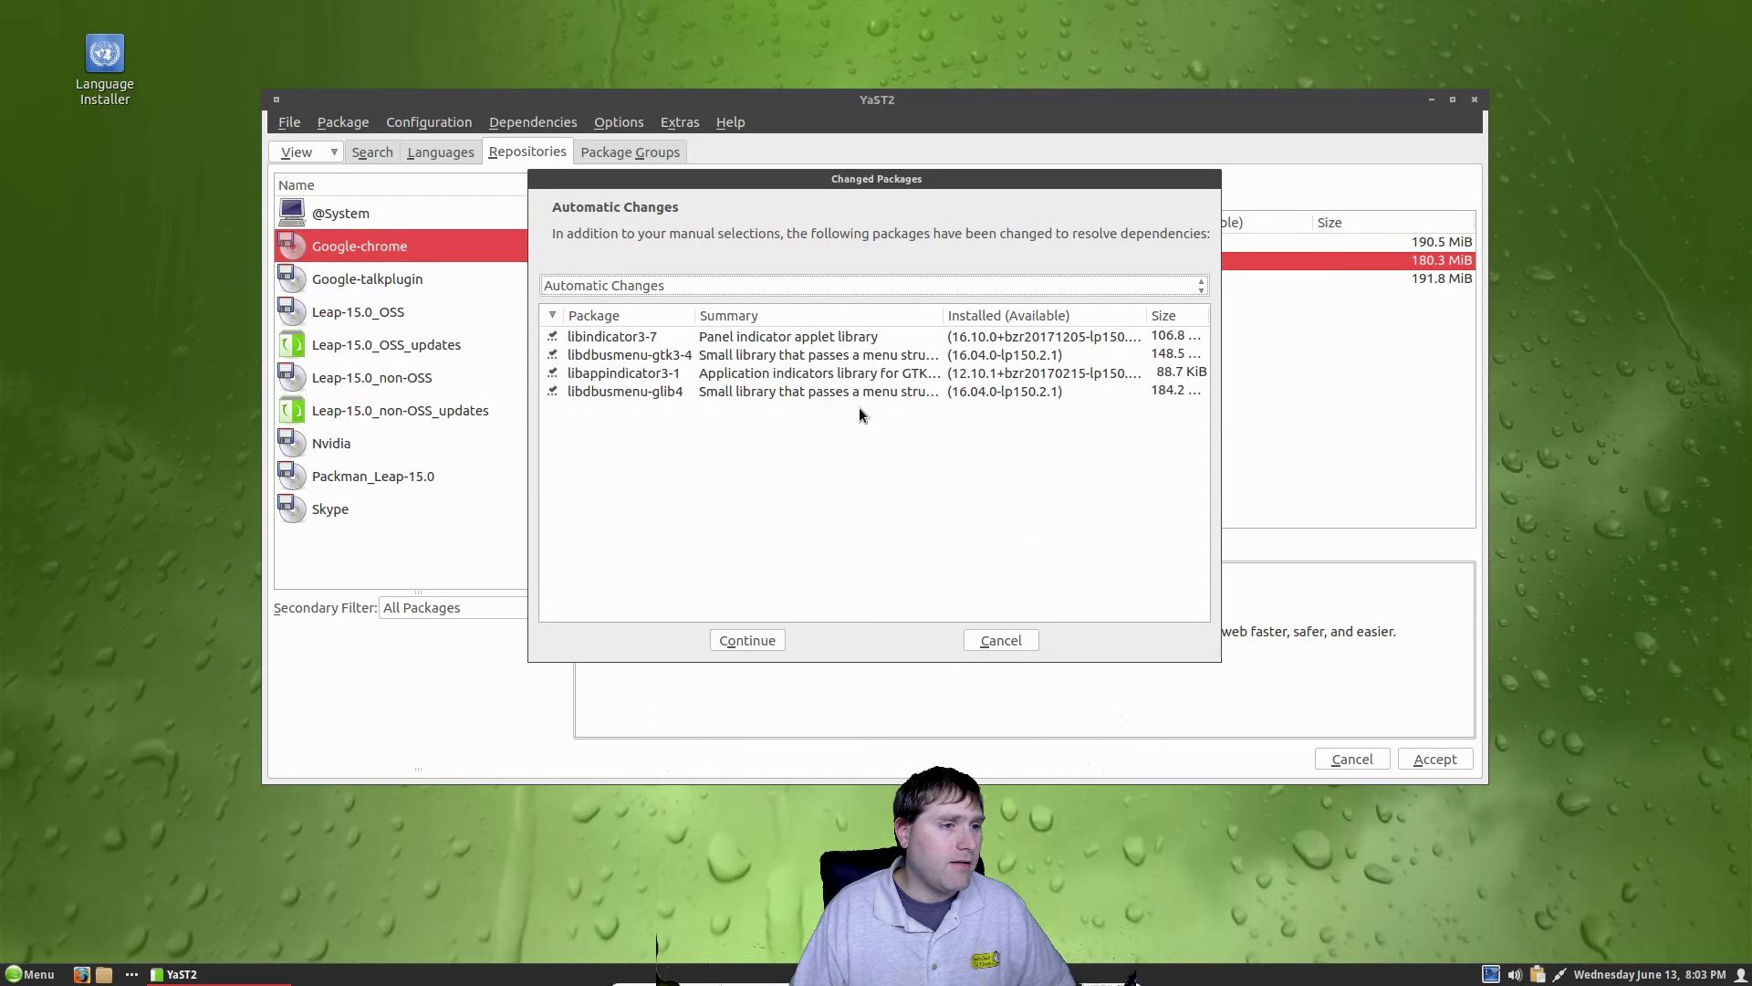
{"action": "left_click", "coordinate": [769, 642]}
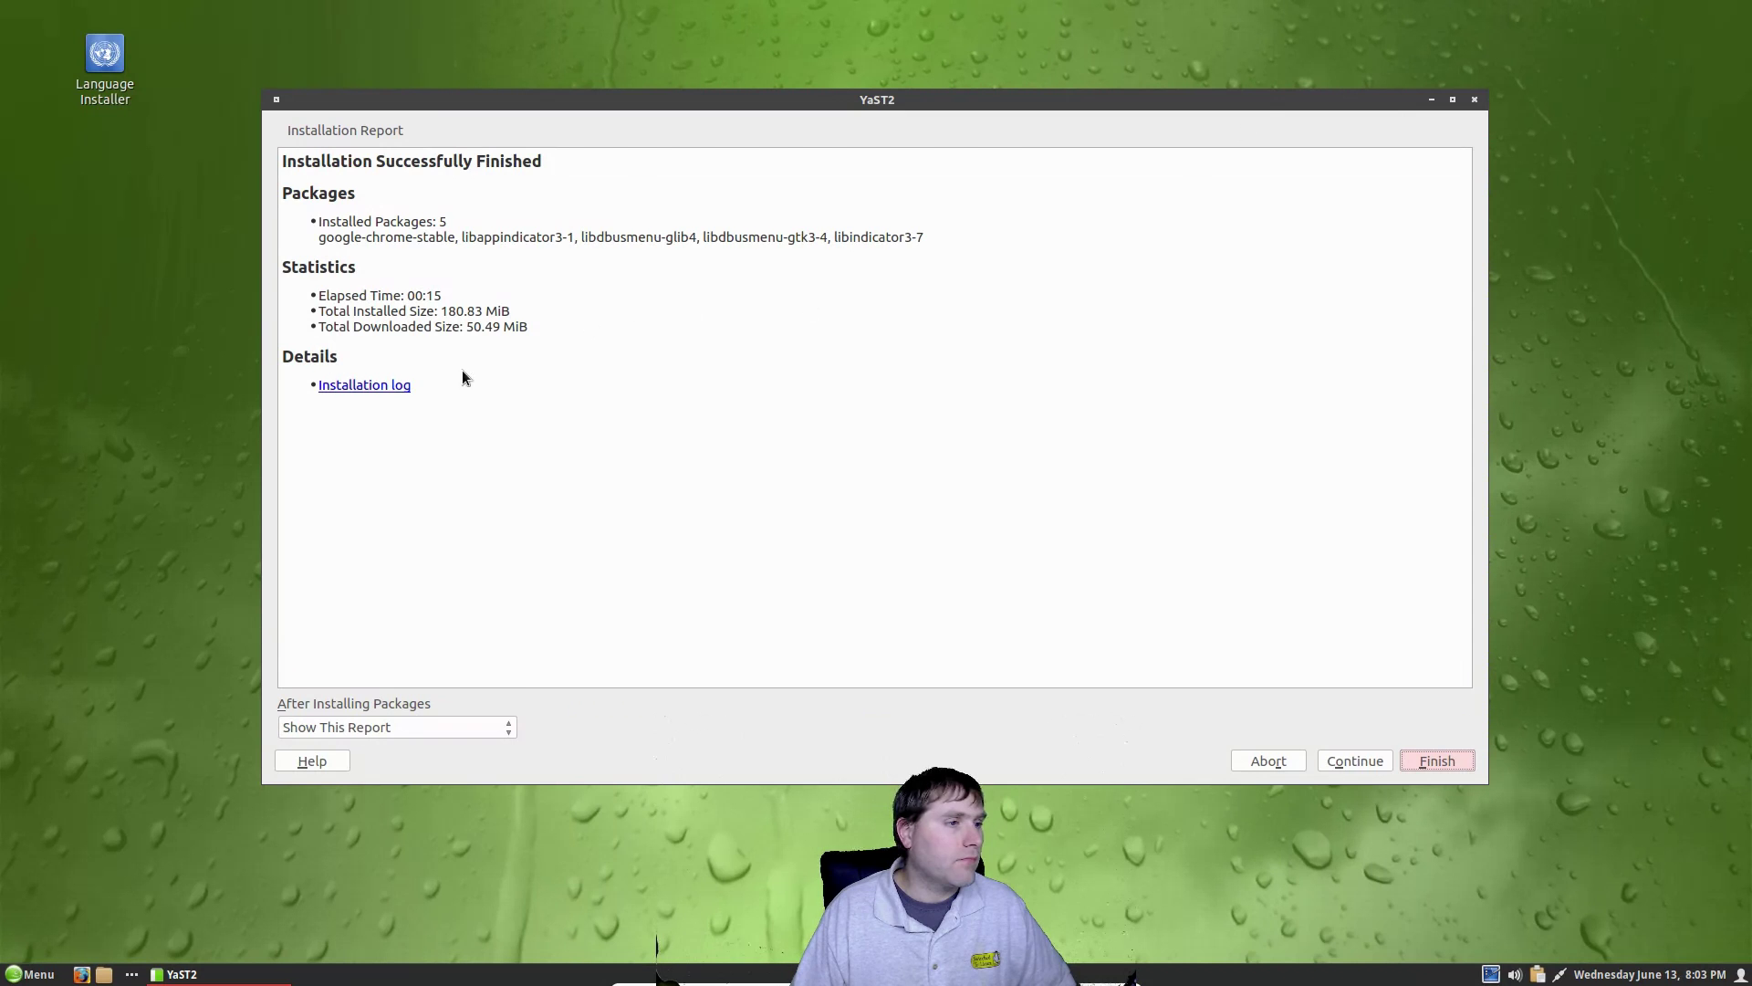
- Finish the installation report and bring up the application menu showing Google Chrome
{"action": "left_click", "coordinate": [1423, 758]}
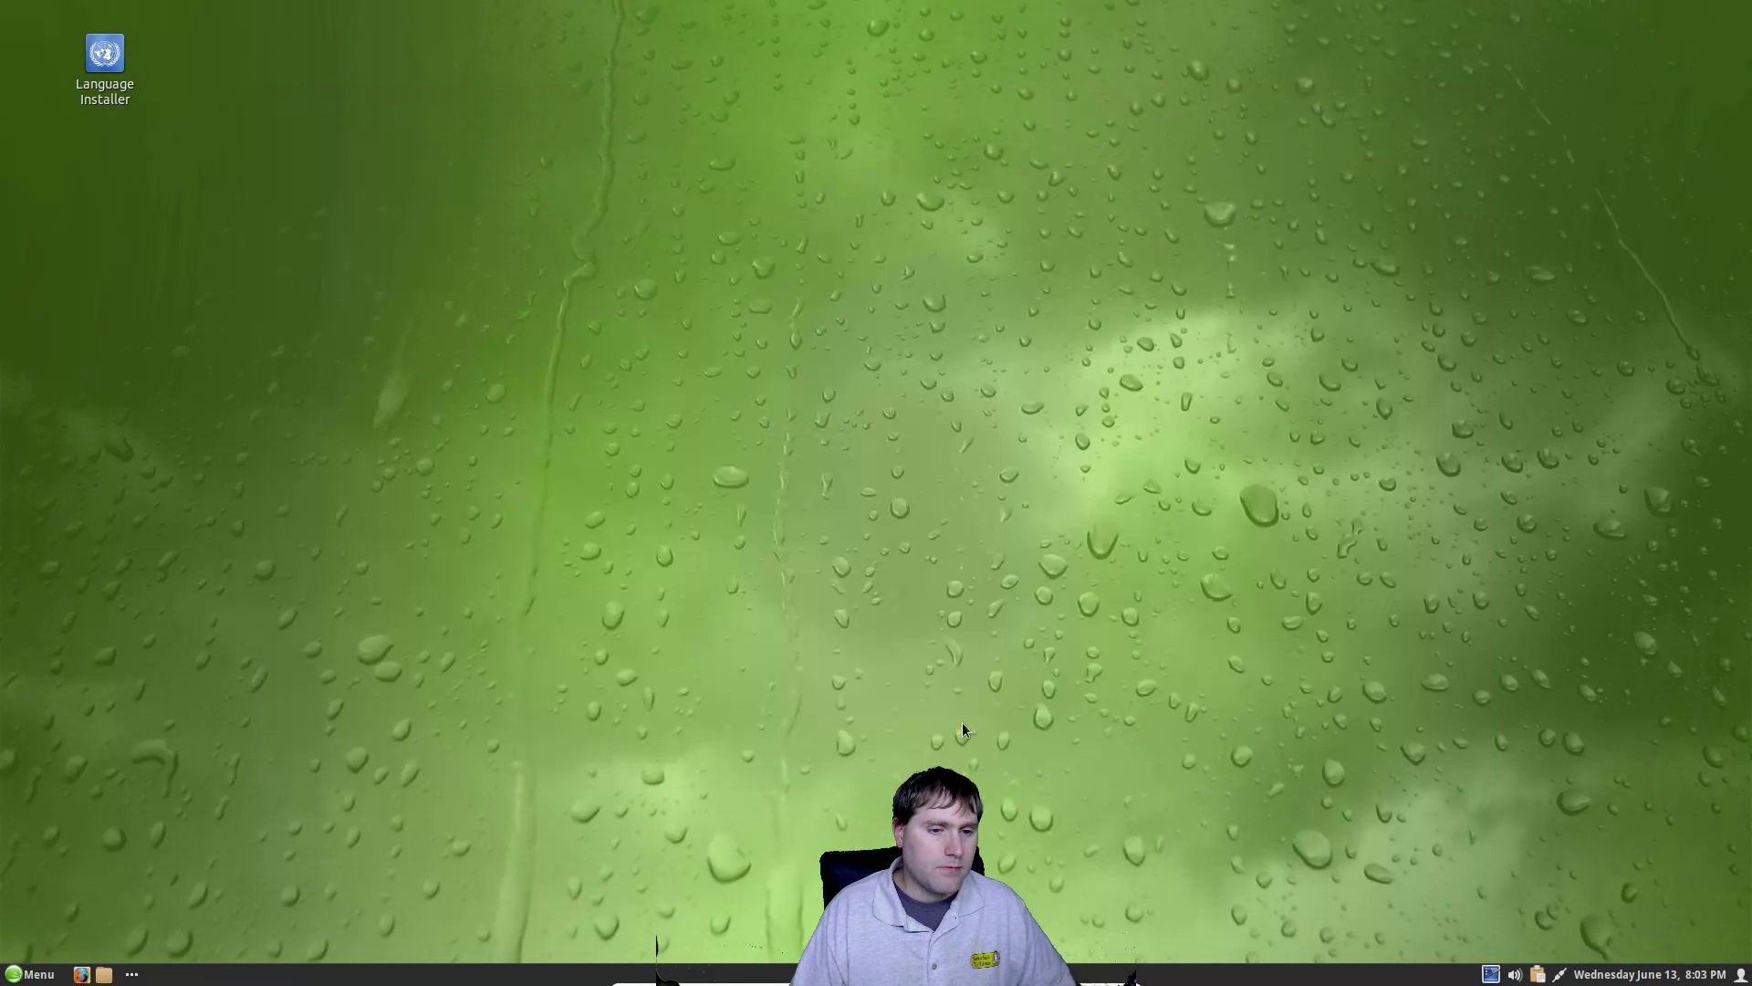
{"action": "left_click", "coordinate": [40, 975]}
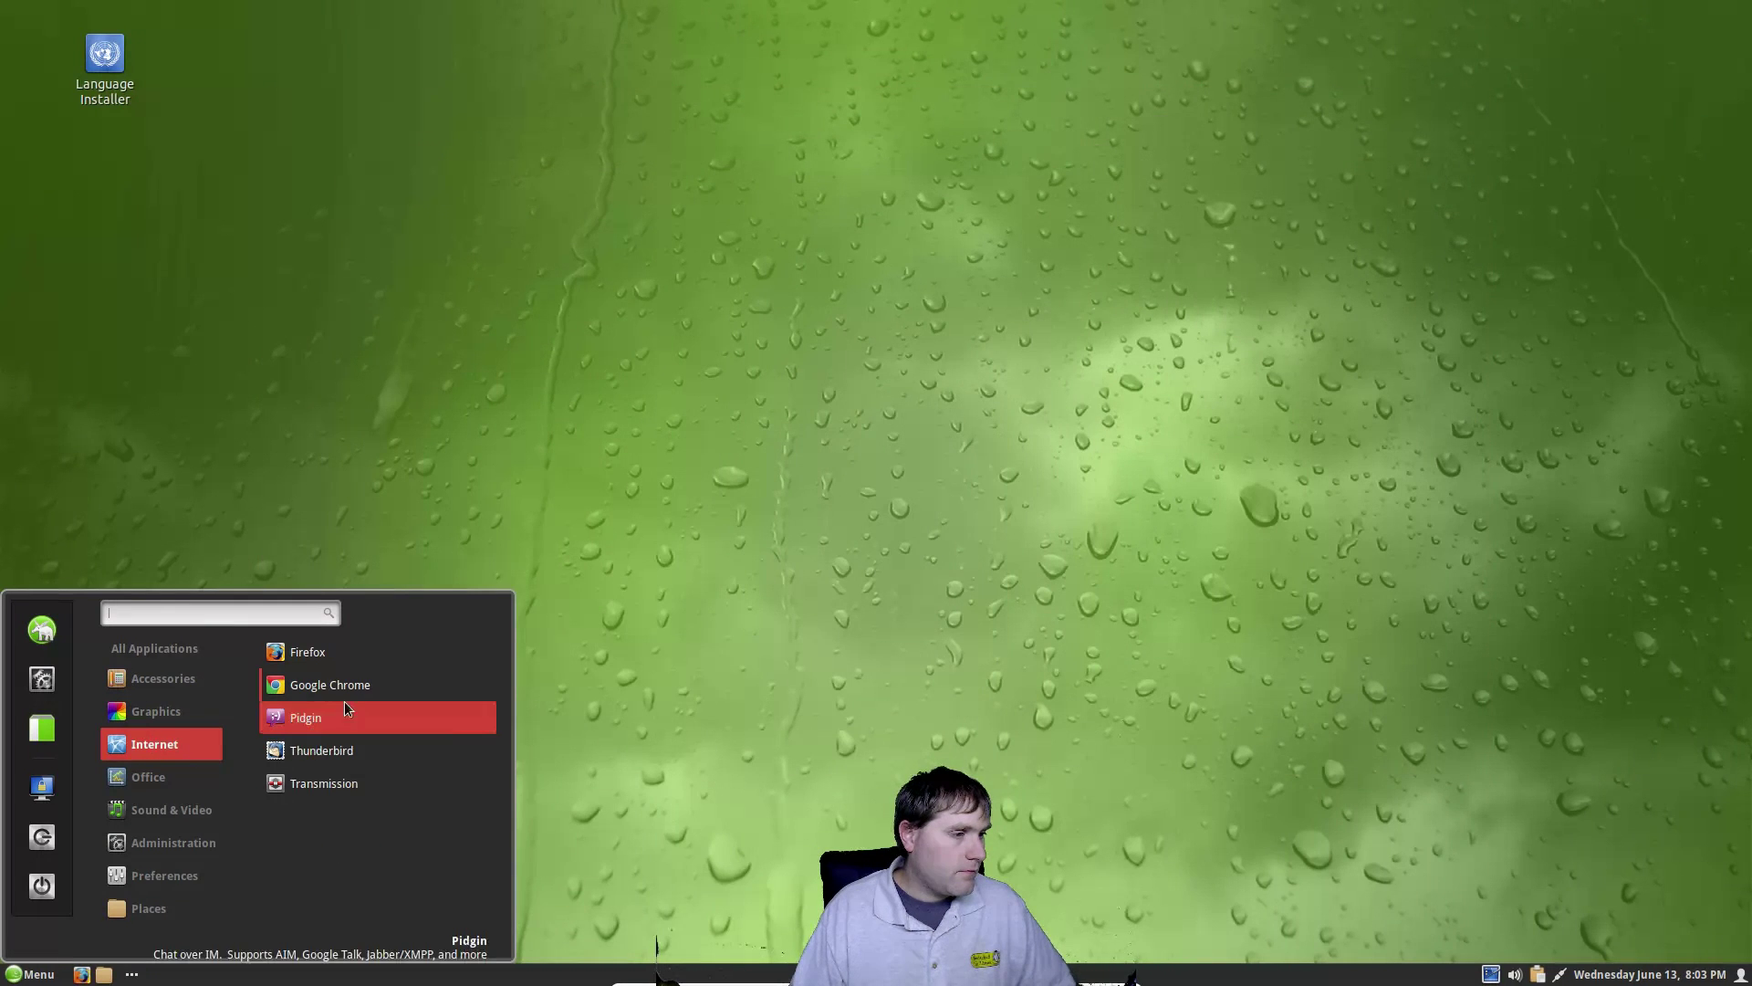
{"action": "mouse_move", "coordinate": [160, 777]}
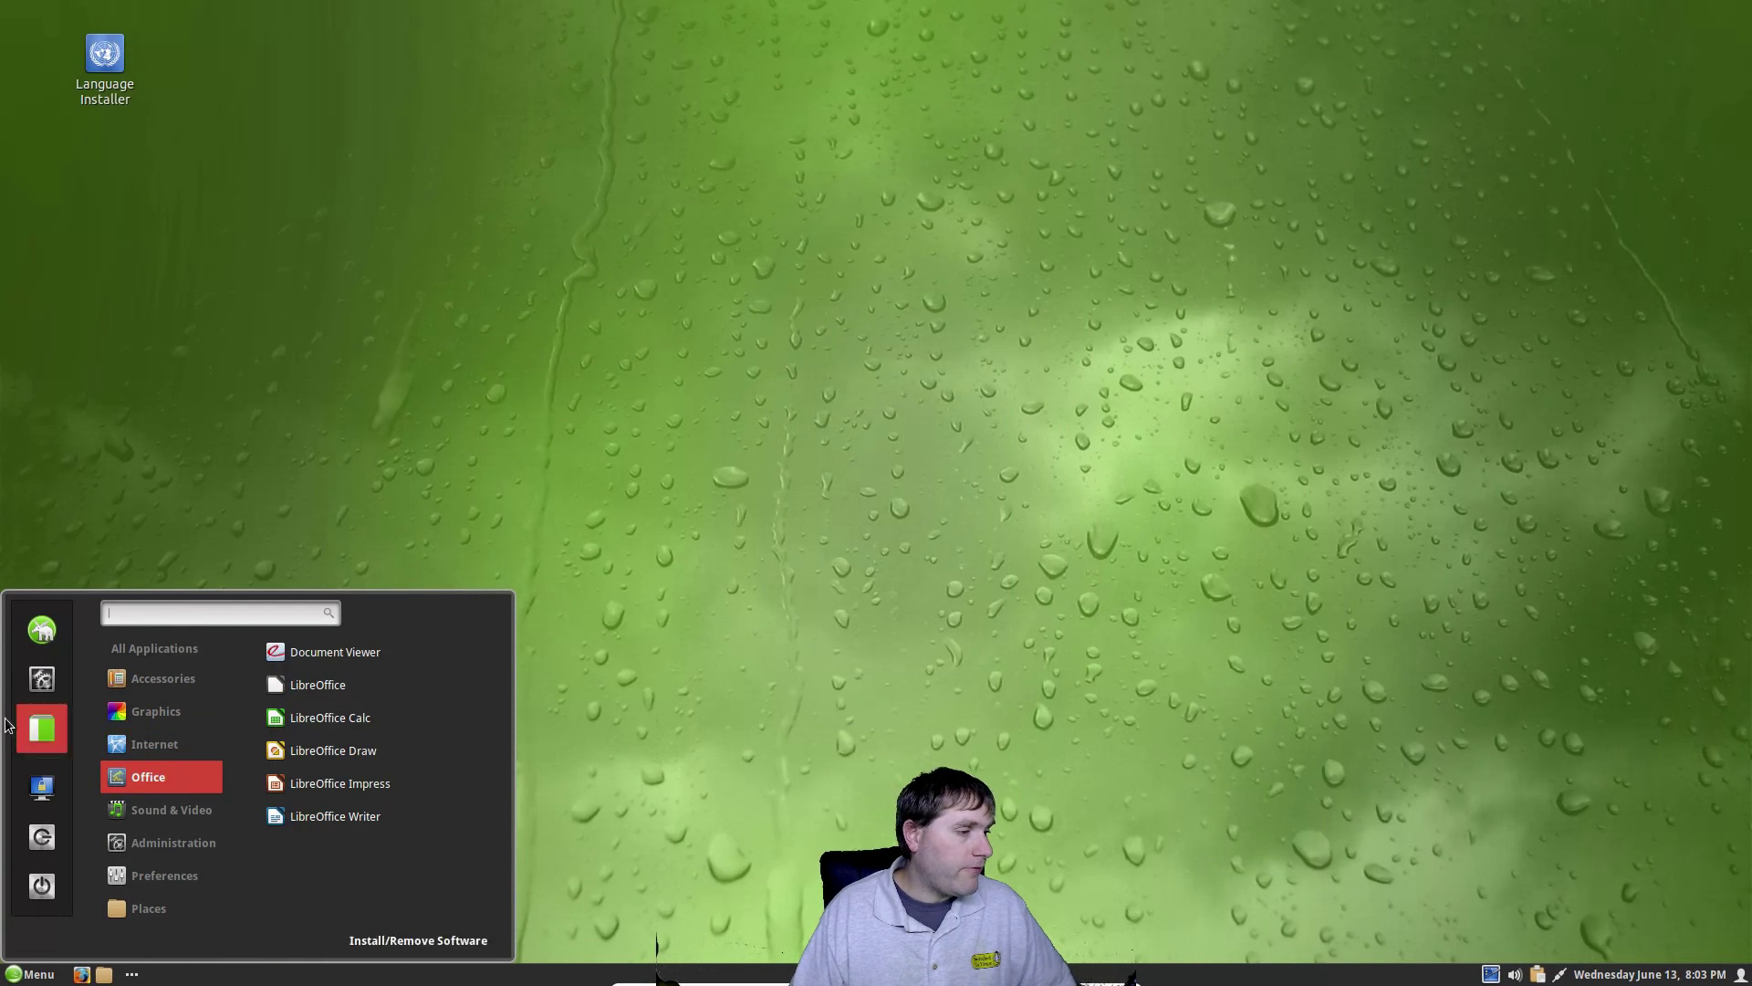
- Relaunch Install/Remove Software and submit the root password
{"action": "left_click", "coordinate": [41, 729]}
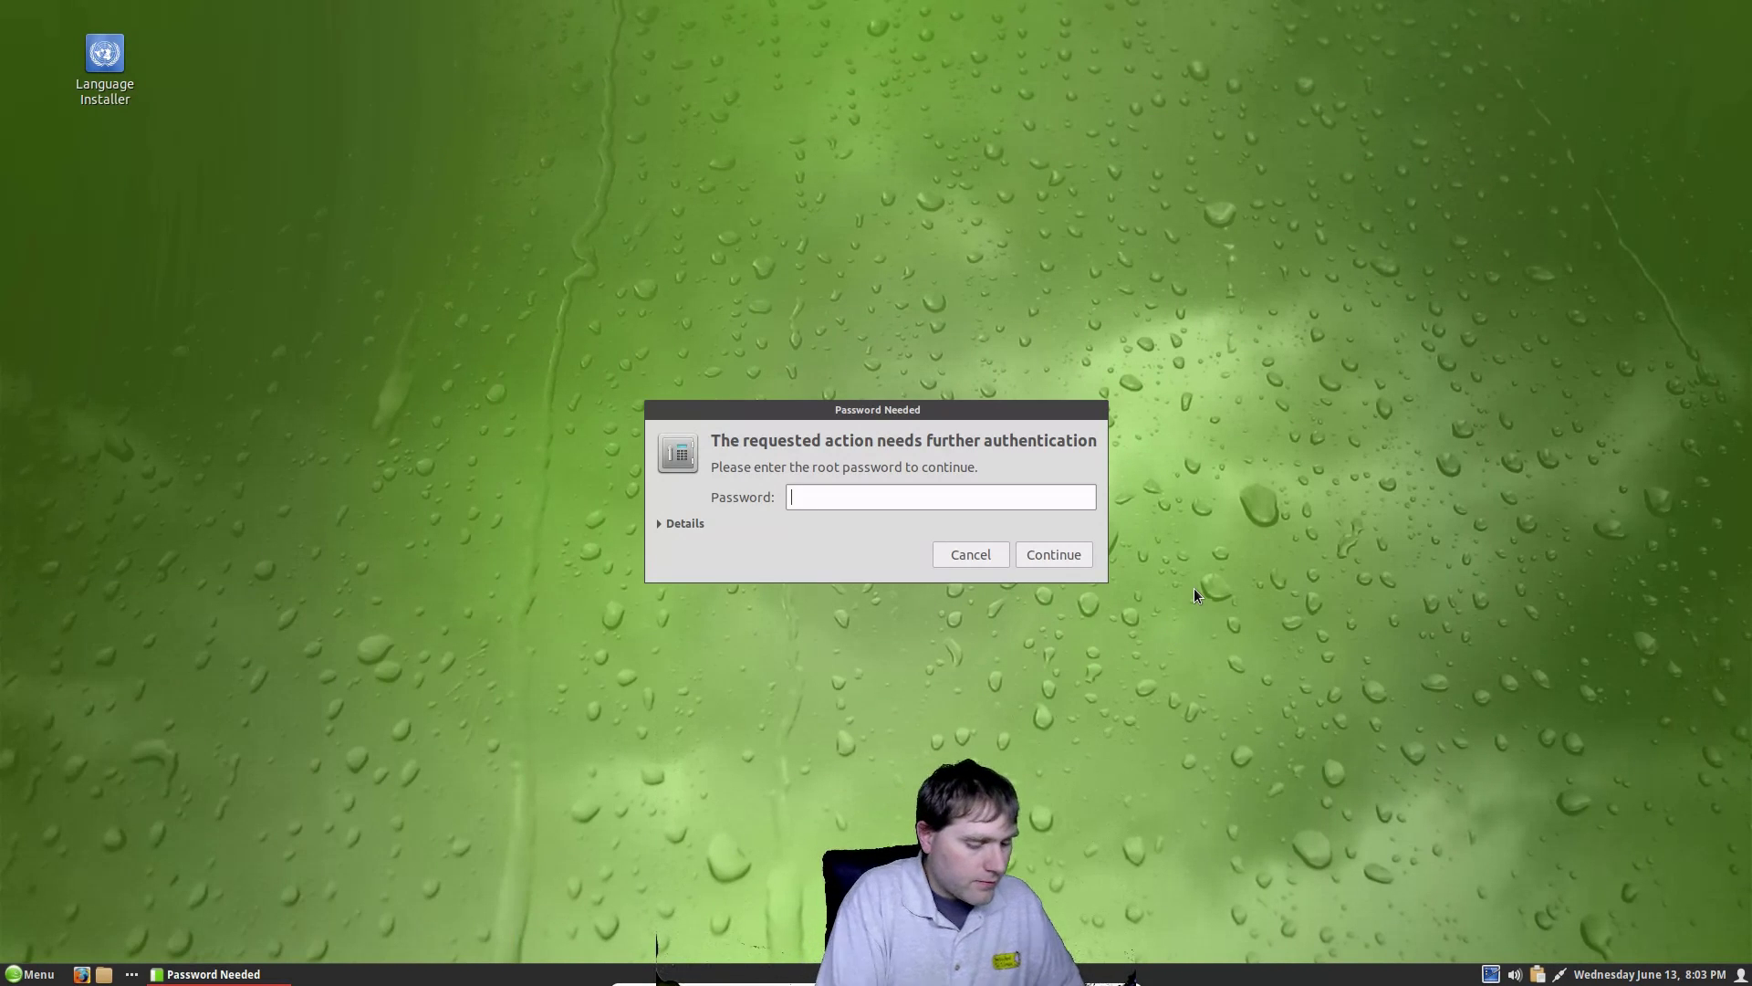
{"action": "type", "text": "•••••"}
{"action": "key", "text": "Return"}
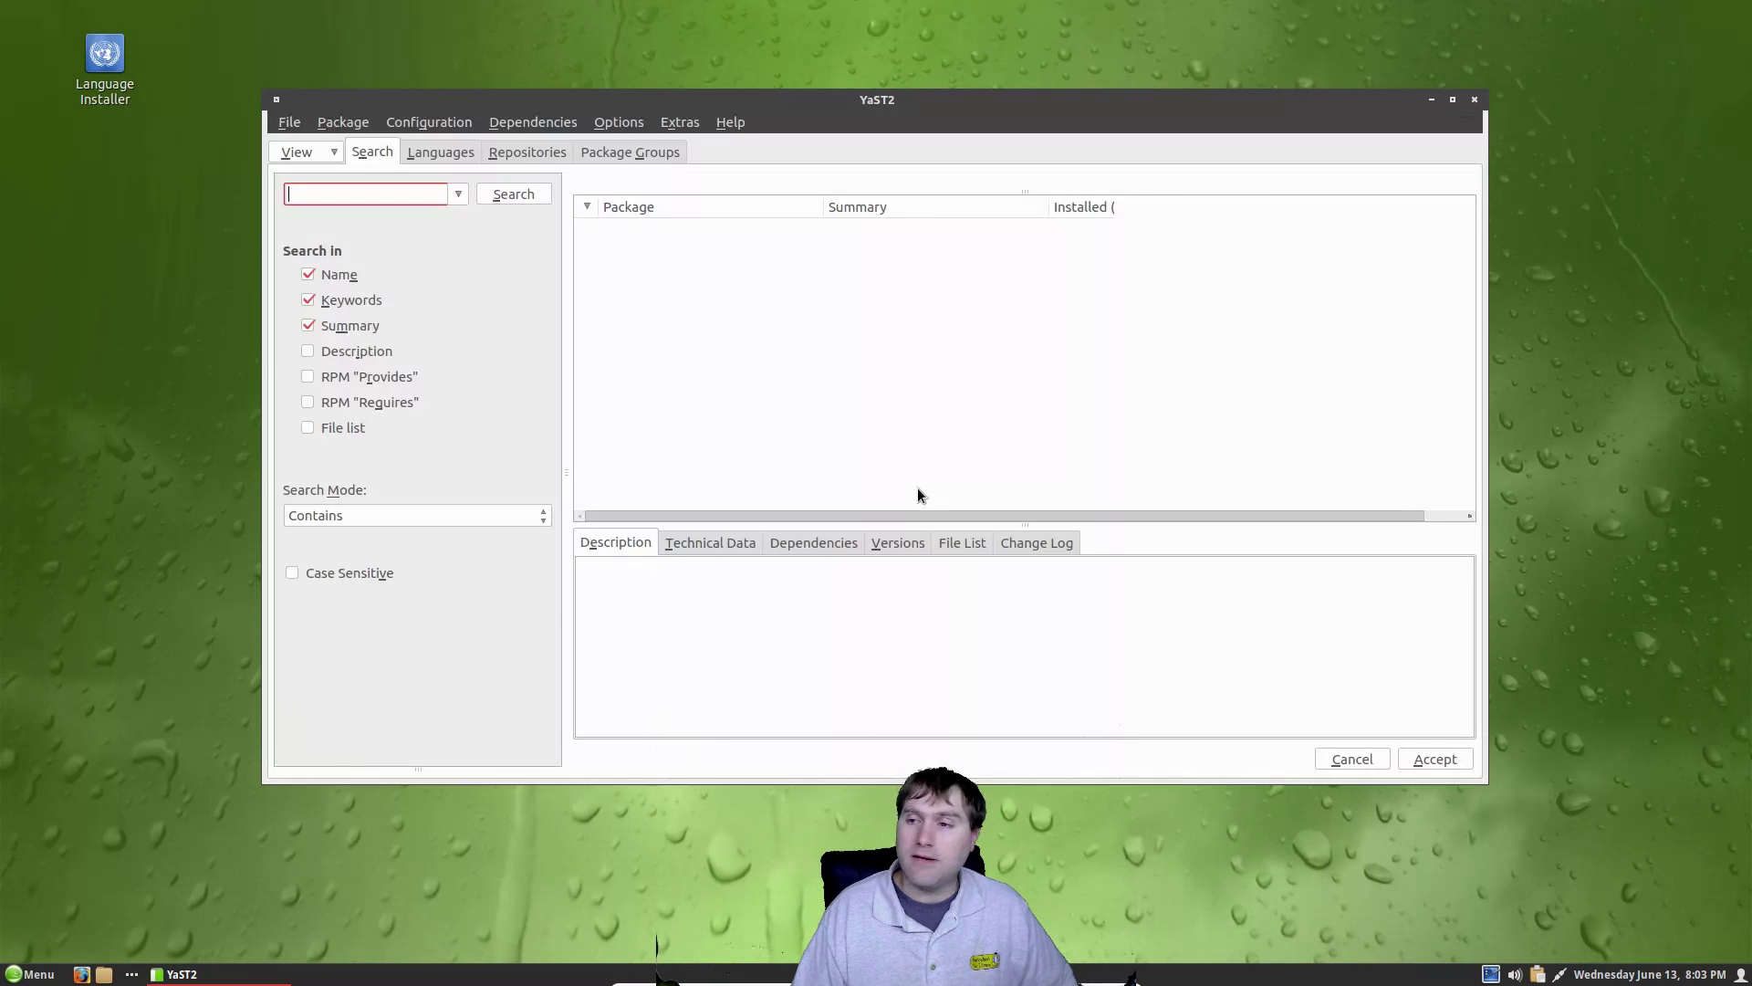
- In the Repositories view, look through the Nvidia, Packman_Leap-15.0, Skype and google-chrome repositories' packages
{"action": "left_click", "coordinate": [493, 150]}
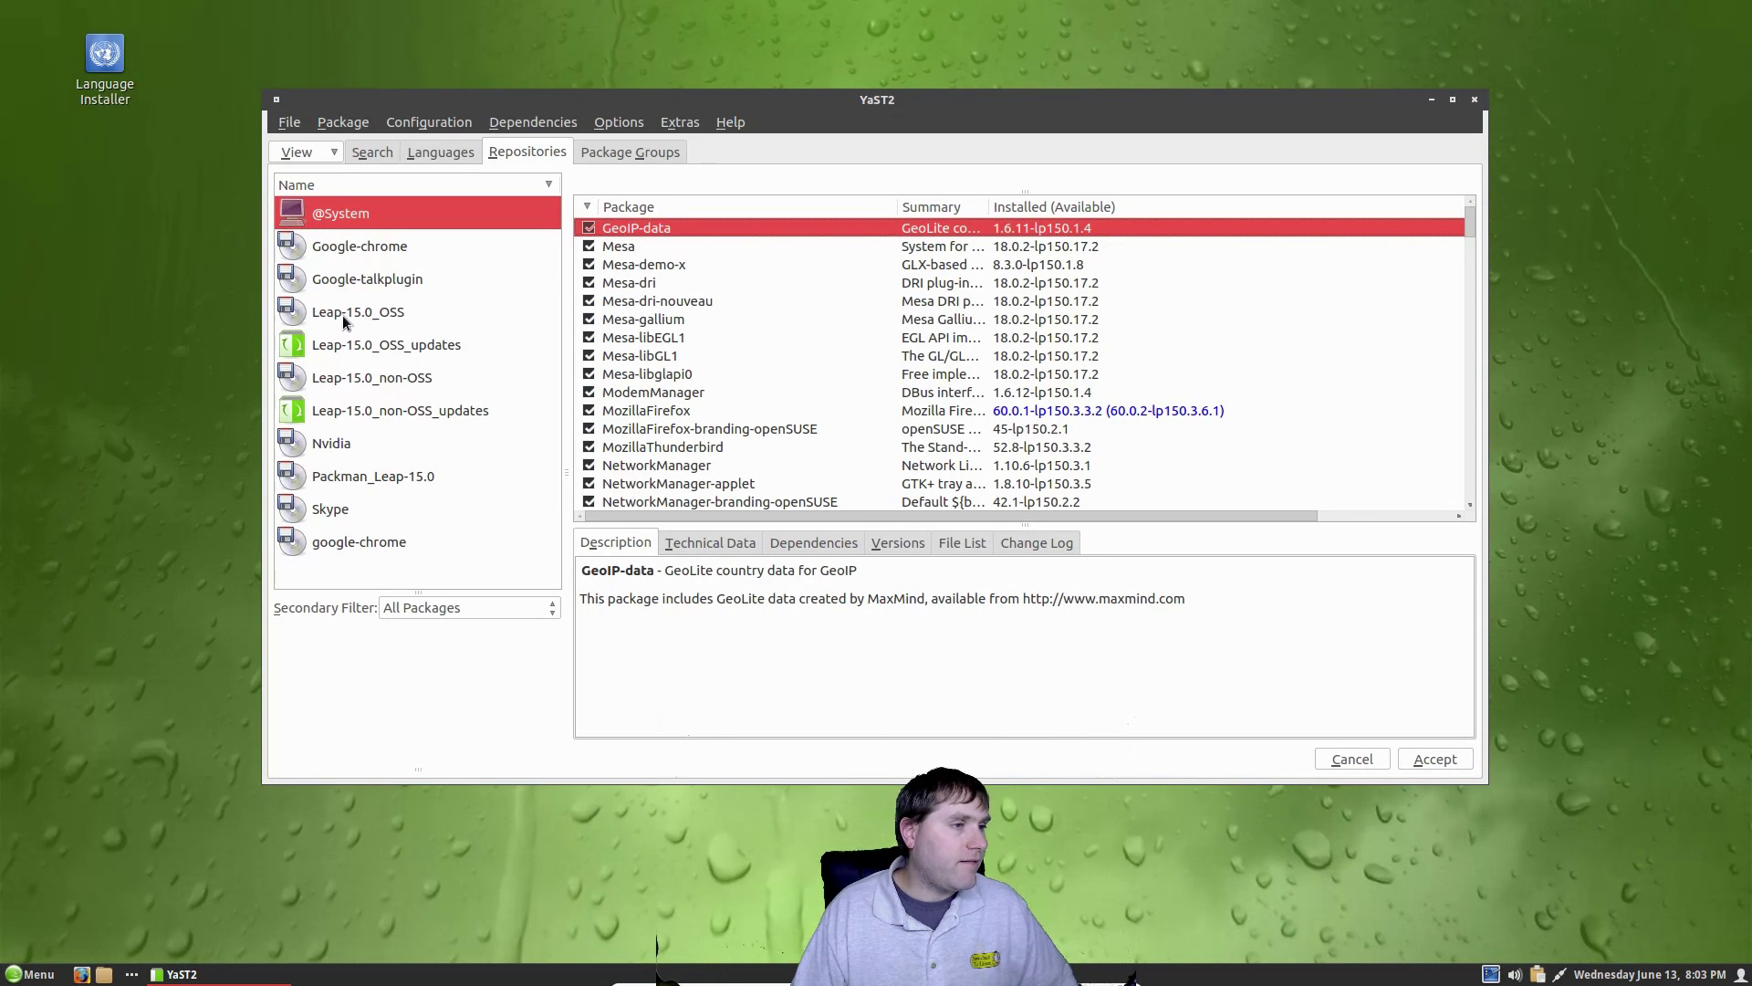
{"action": "left_click", "coordinate": [333, 444]}
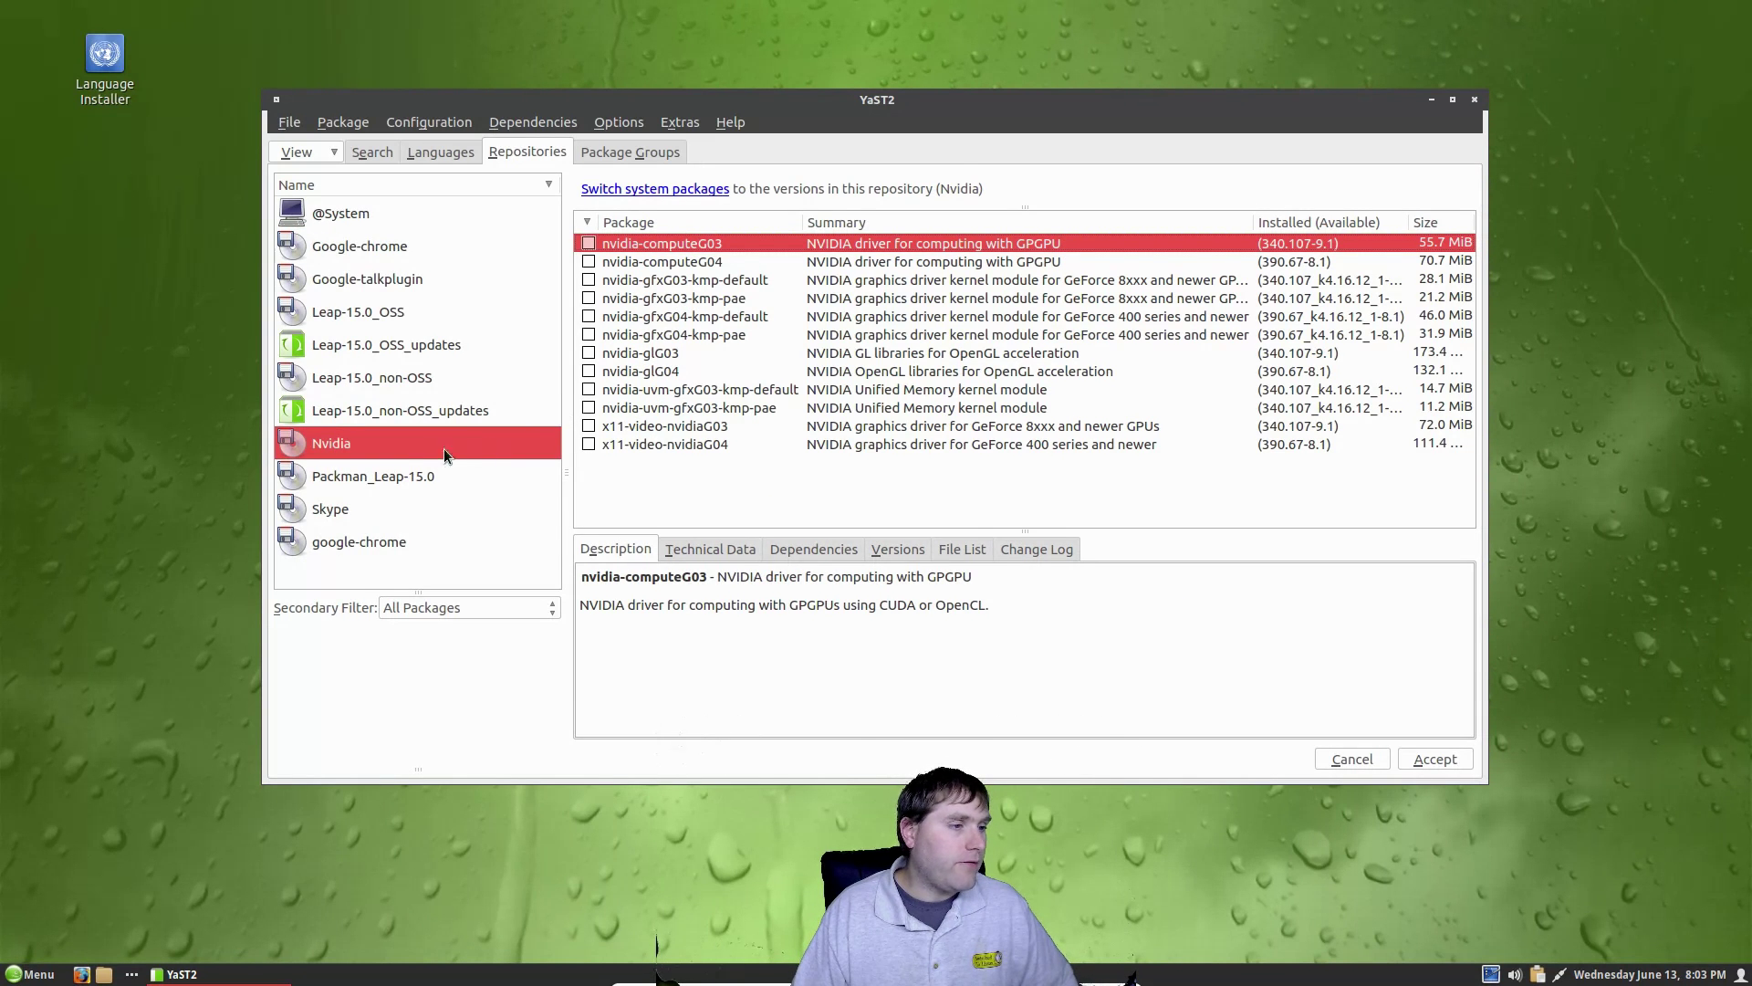
{"action": "left_click", "coordinate": [384, 478]}
{"action": "left_click", "coordinate": [321, 512]}
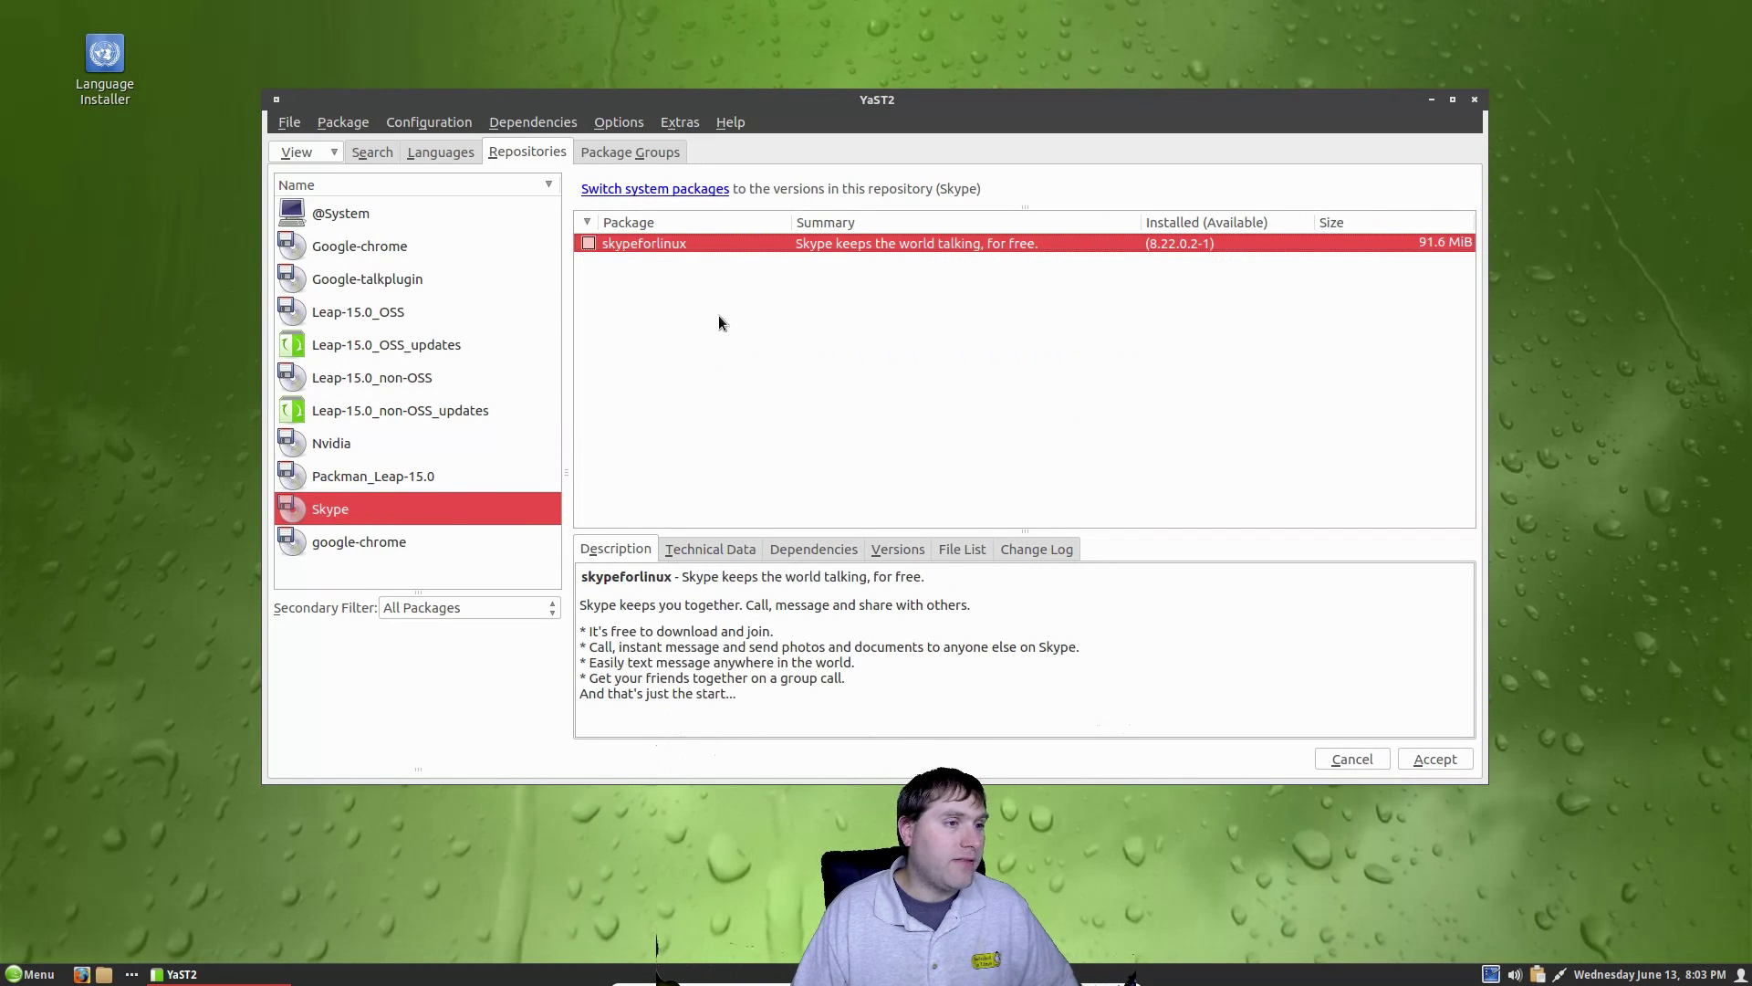
{"action": "left_click", "coordinate": [393, 543]}
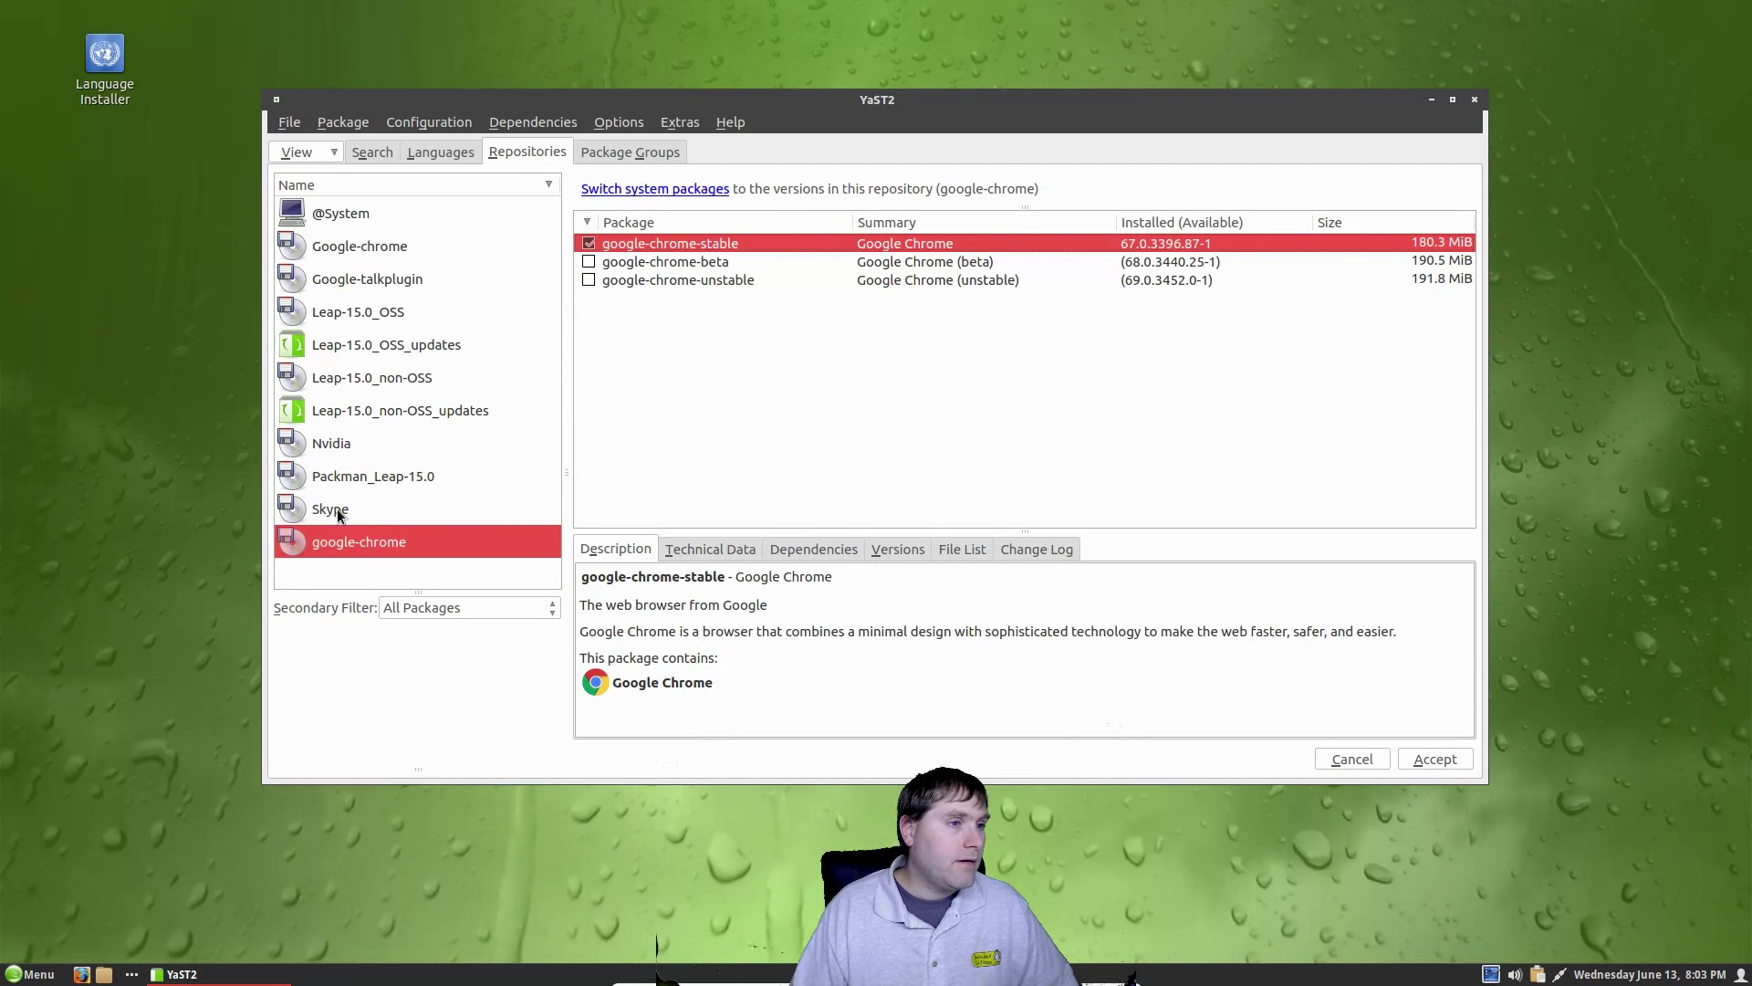
{"action": "left_click", "coordinate": [336, 509]}
{"action": "left_click", "coordinate": [350, 540]}
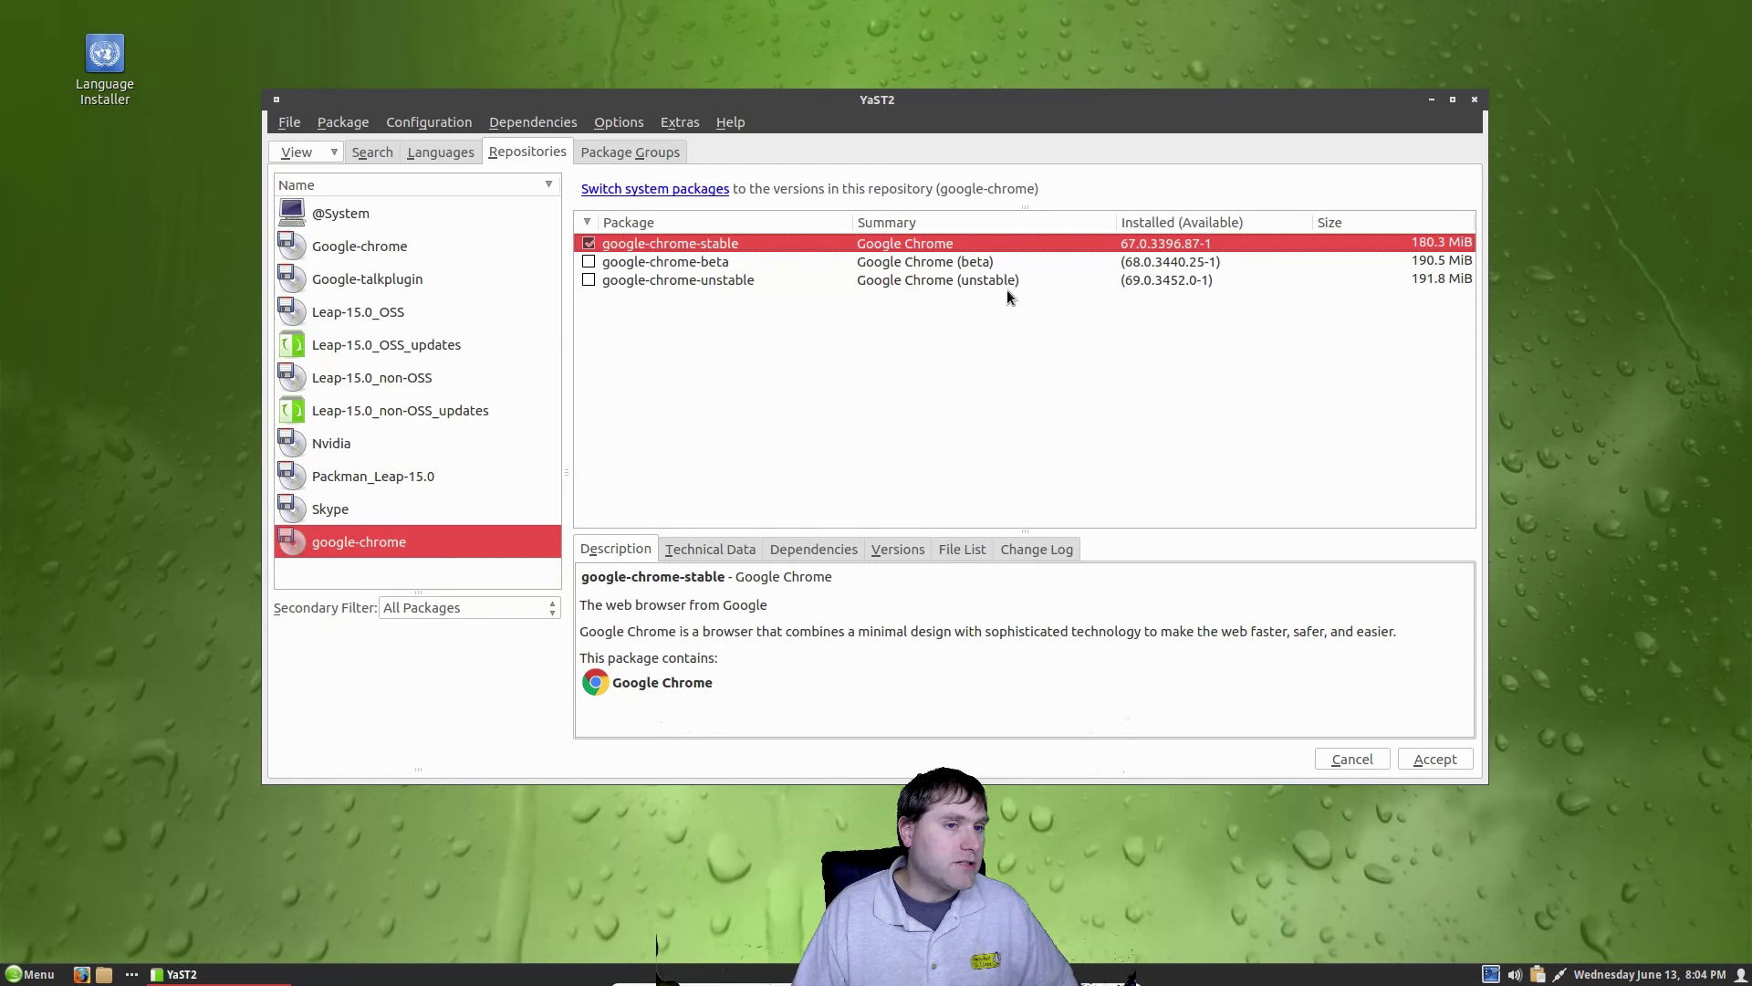
{"action": "left_click", "coordinate": [329, 509]}
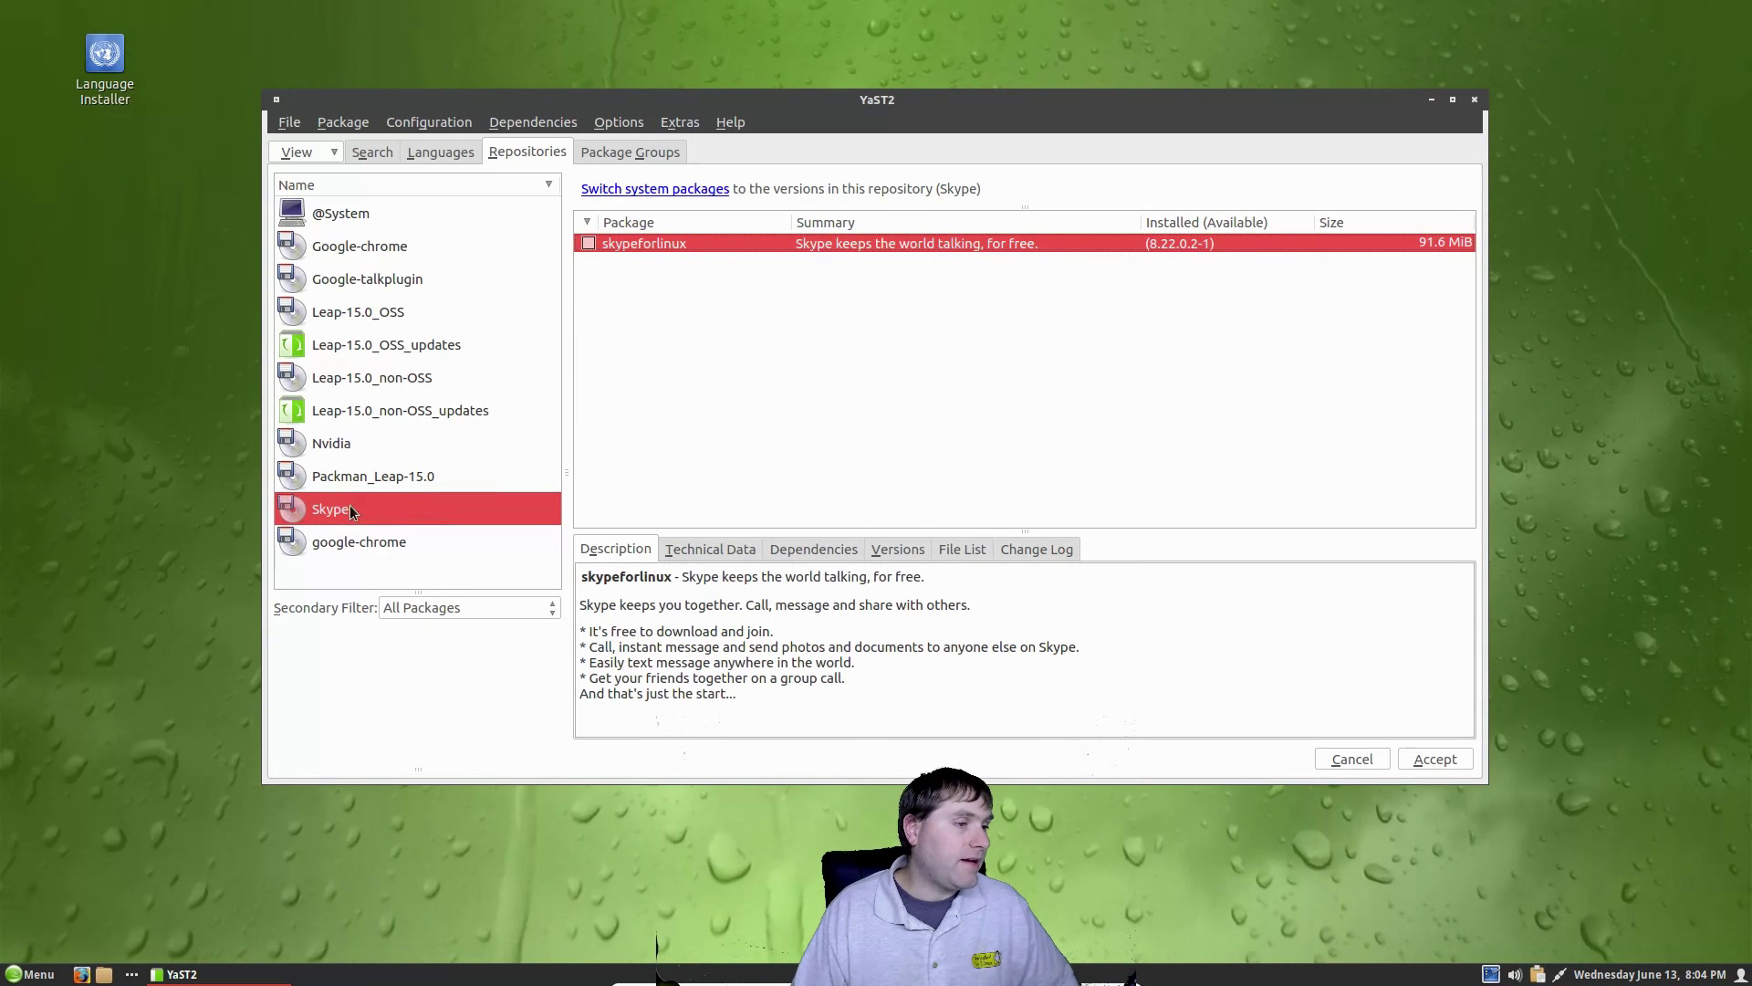
{"action": "left_click", "coordinate": [344, 482]}
{"action": "left_click", "coordinate": [347, 442]}
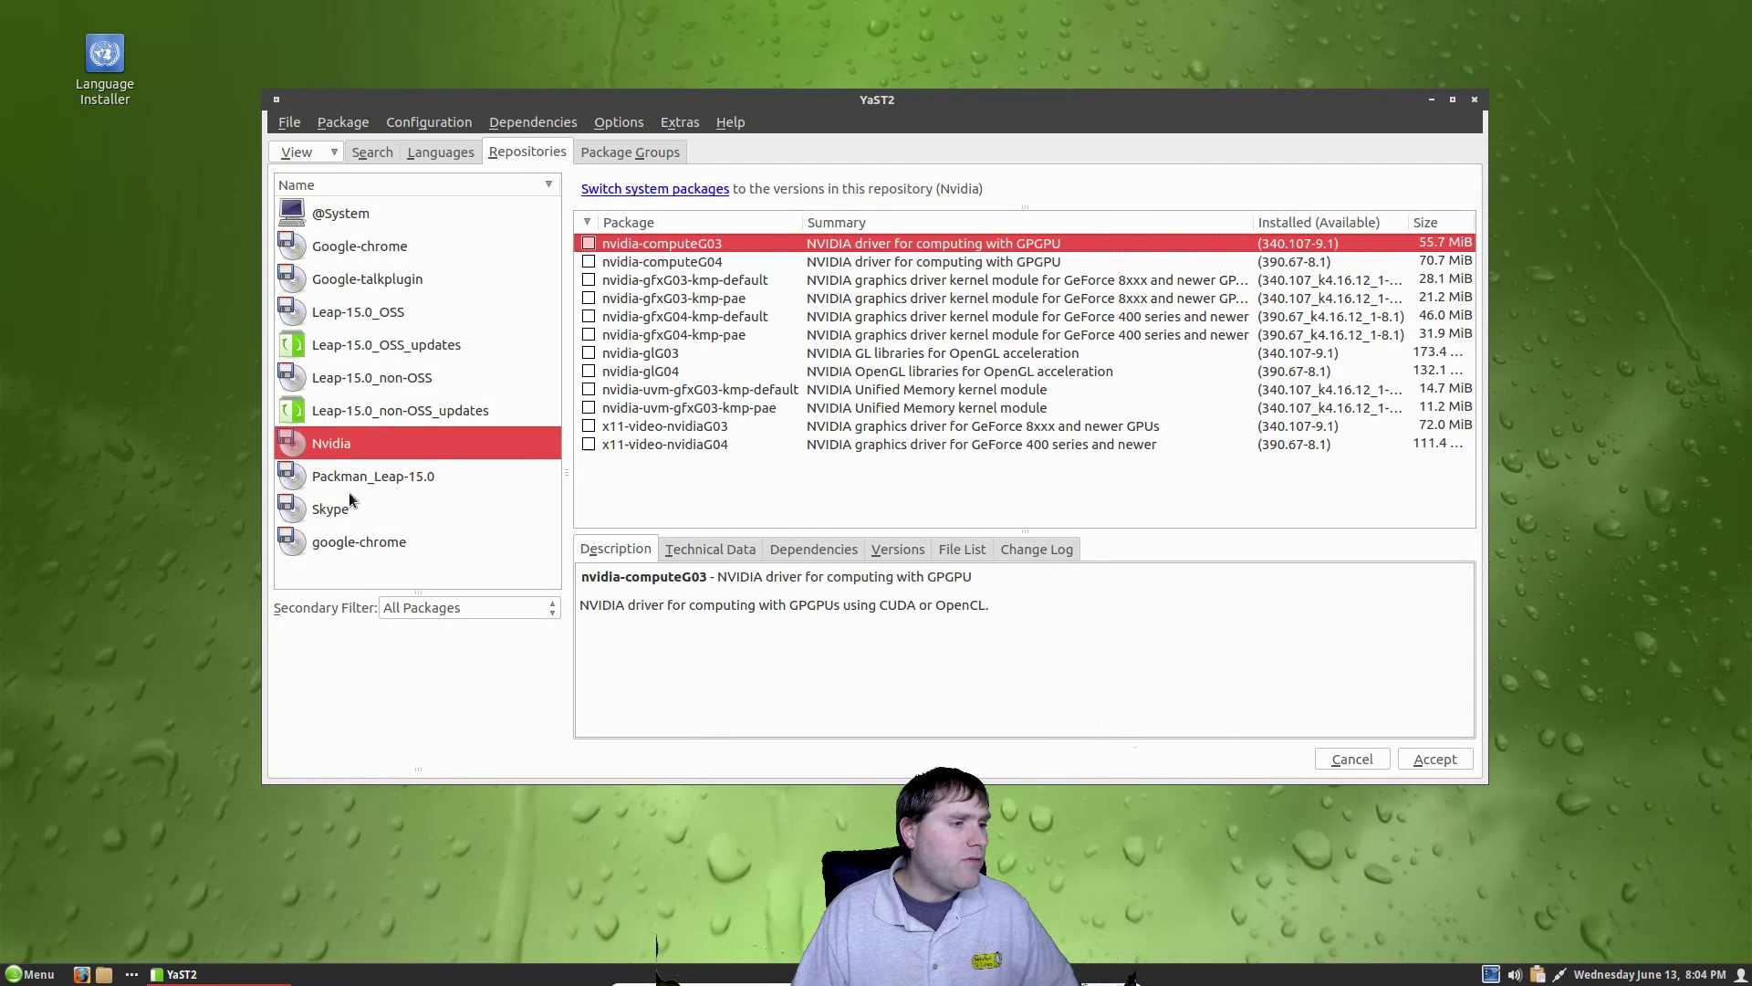
{"action": "left_click", "coordinate": [318, 312]}
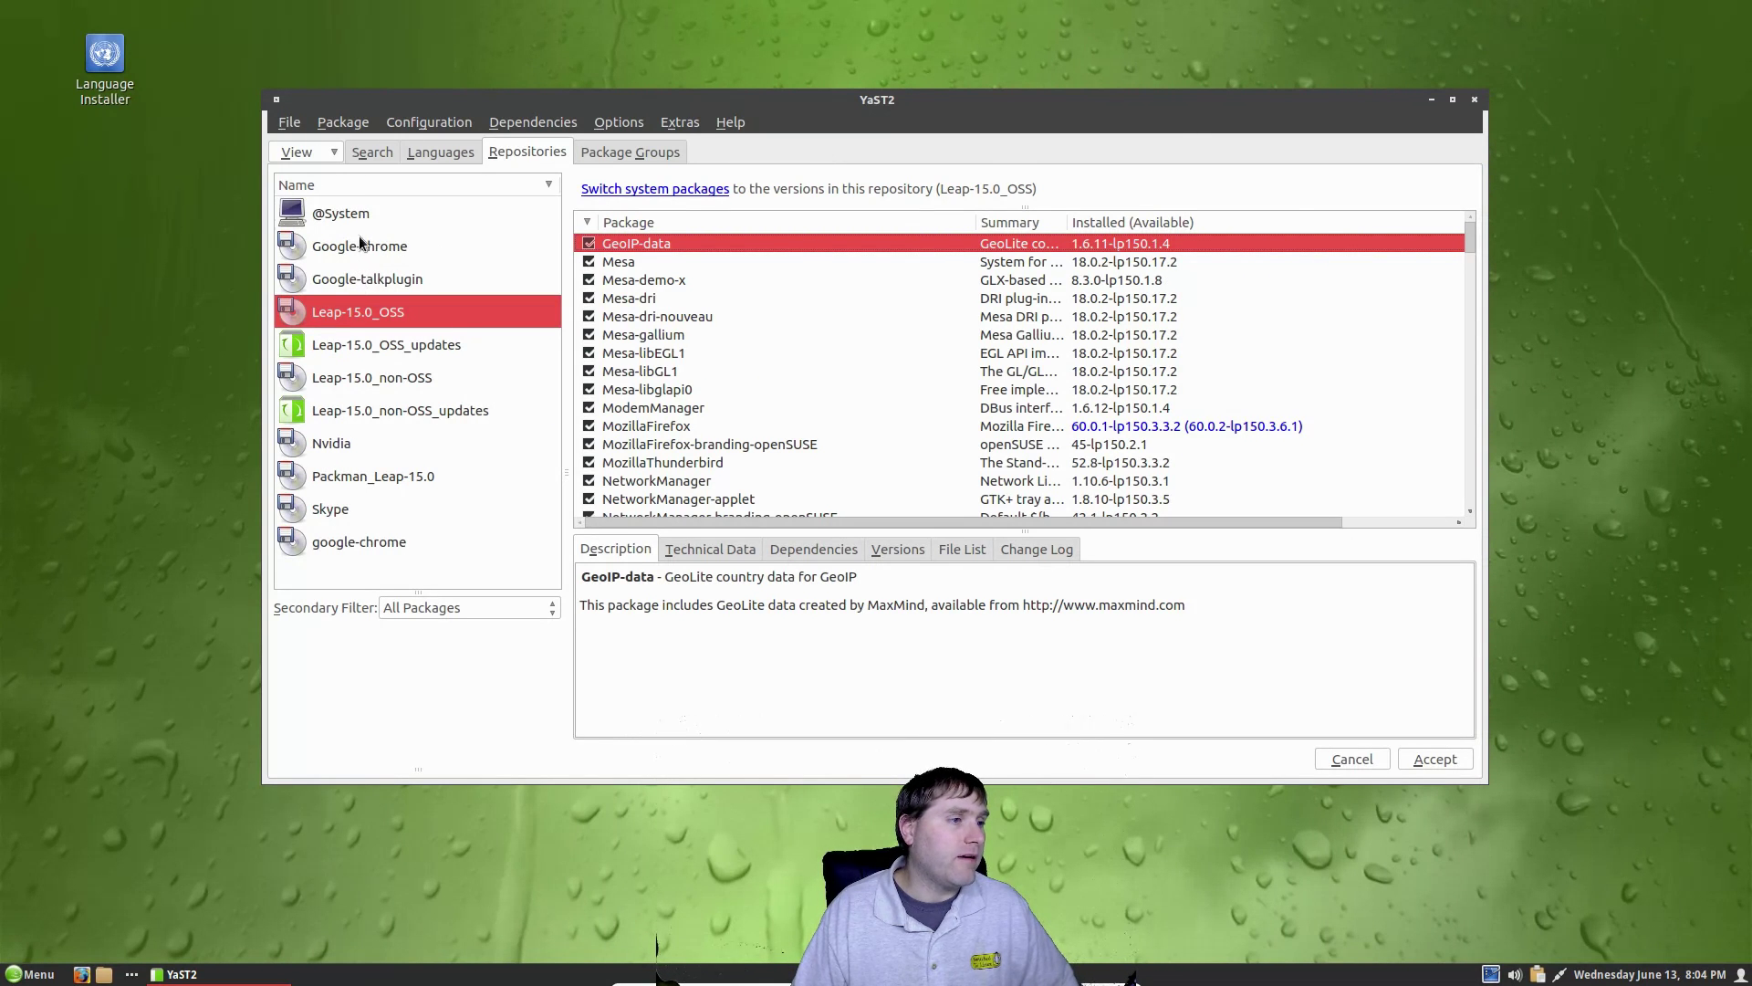
{"action": "key", "text": "Up"}
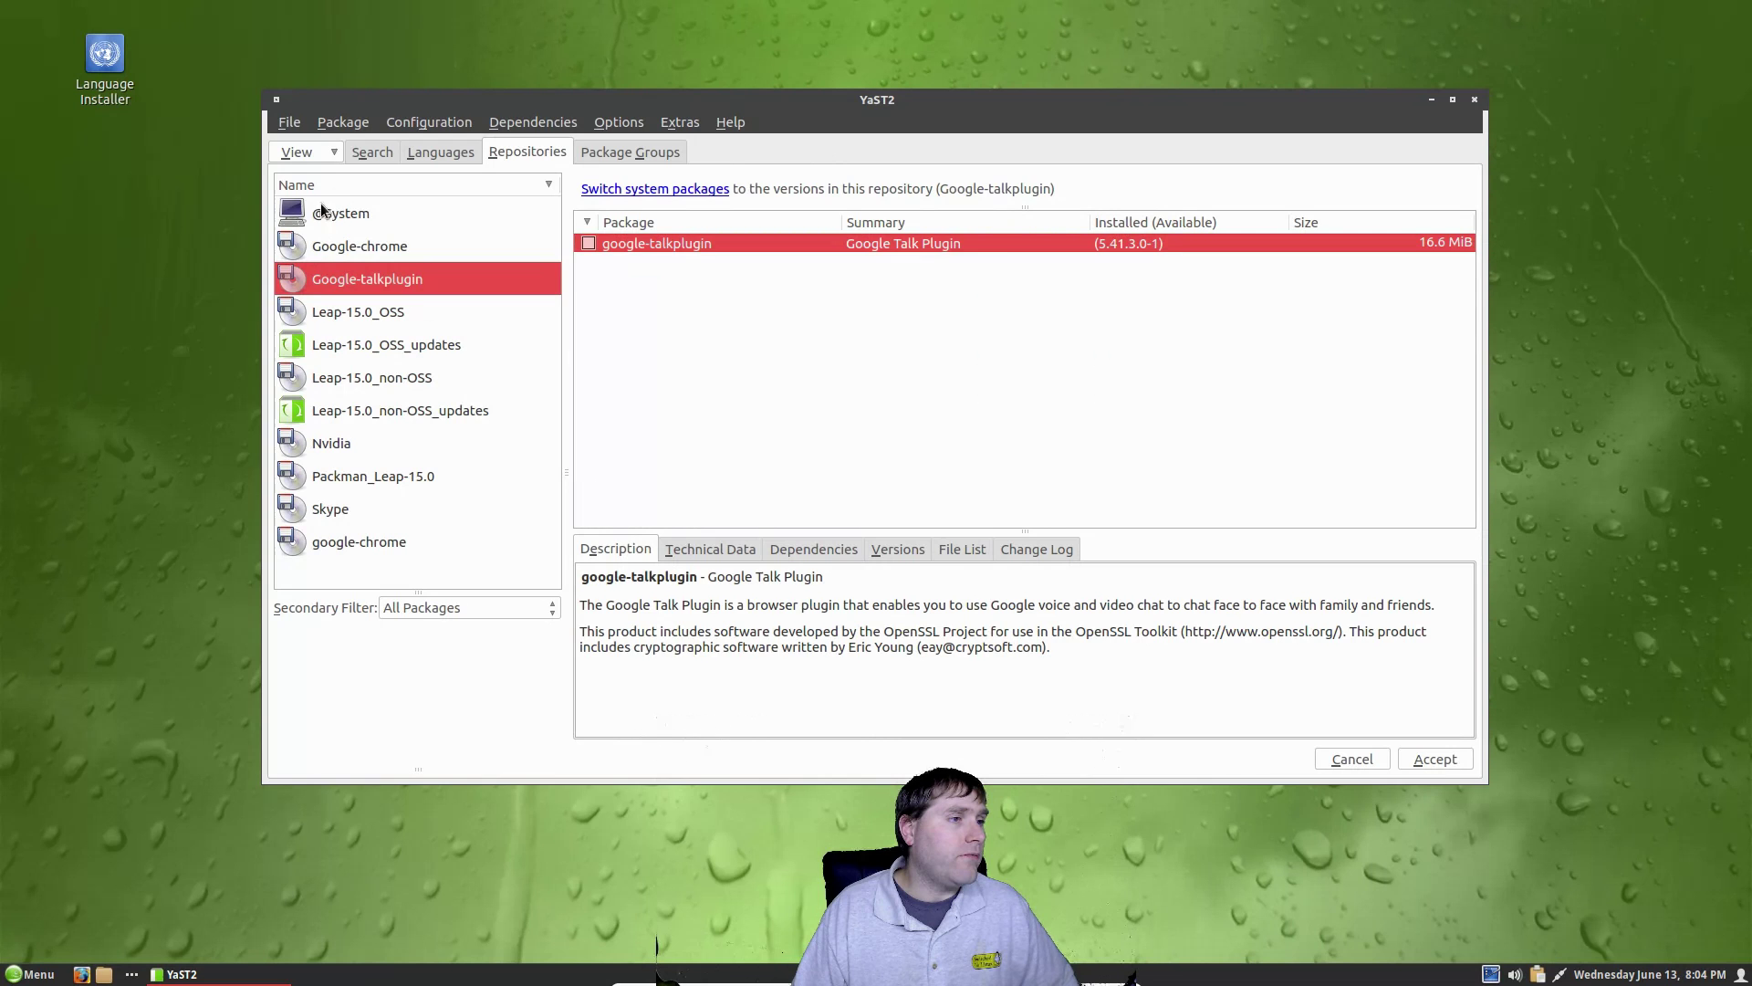
{"action": "left_click", "coordinate": [346, 211]}
{"action": "left_click", "coordinate": [460, 148]}
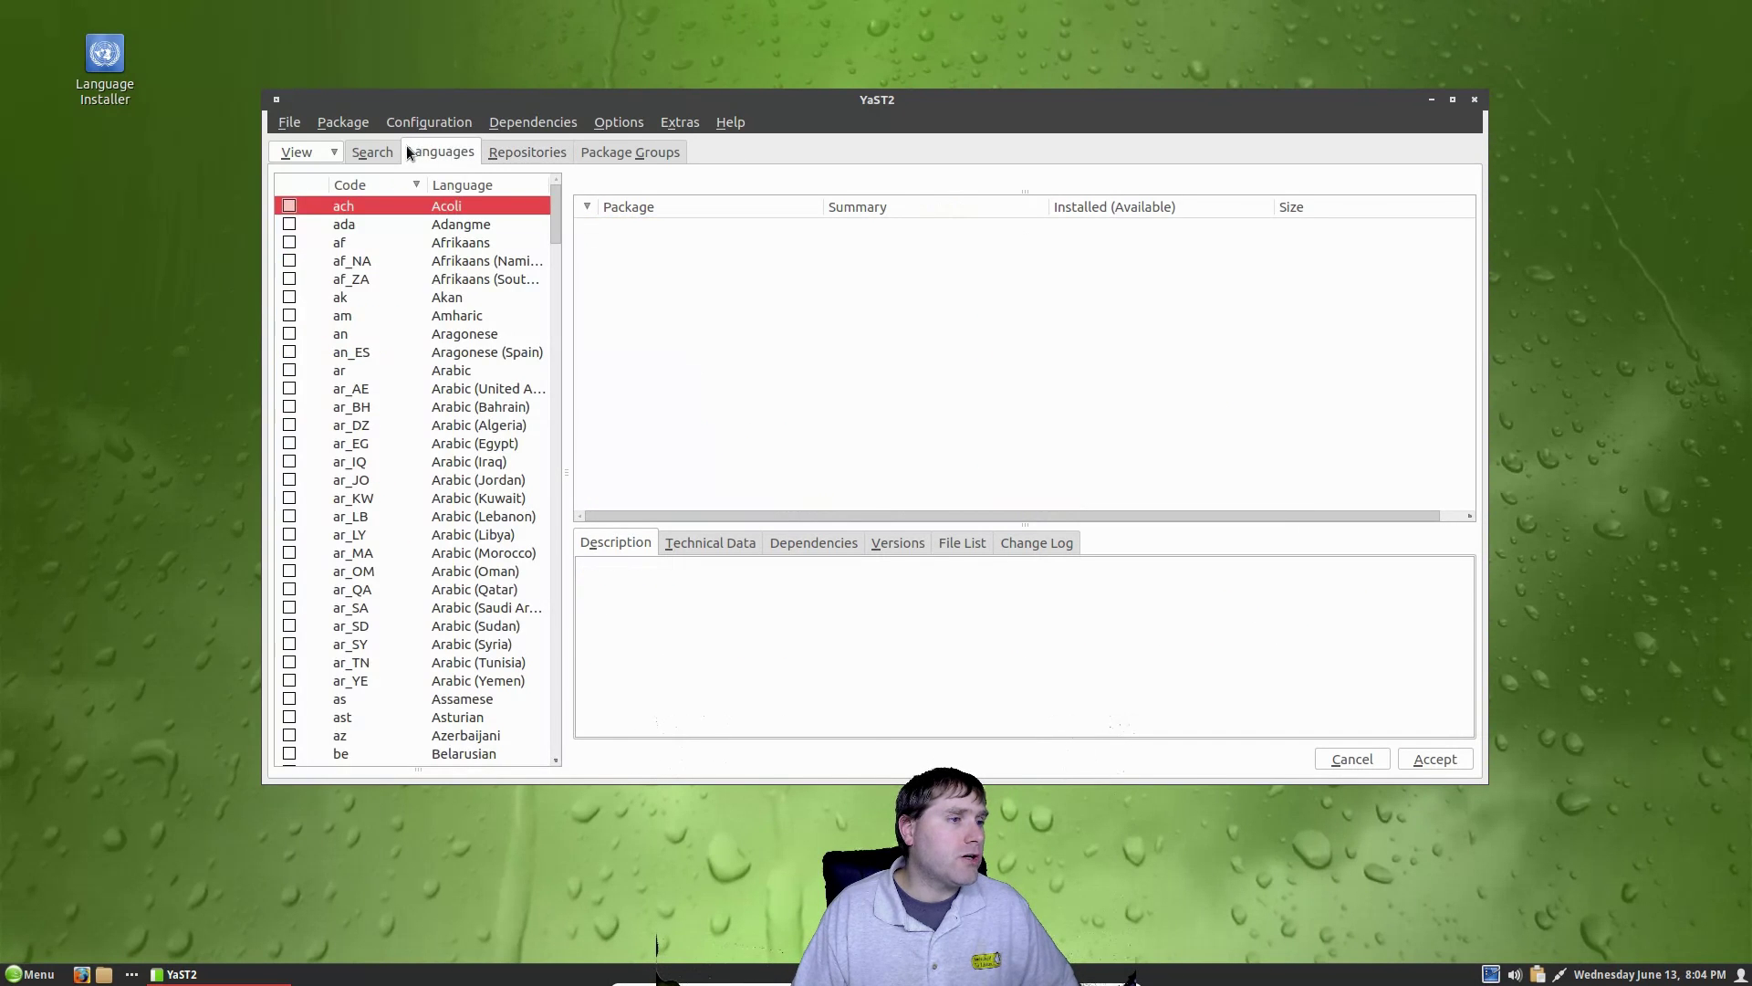
{"action": "left_click", "coordinate": [371, 151]}
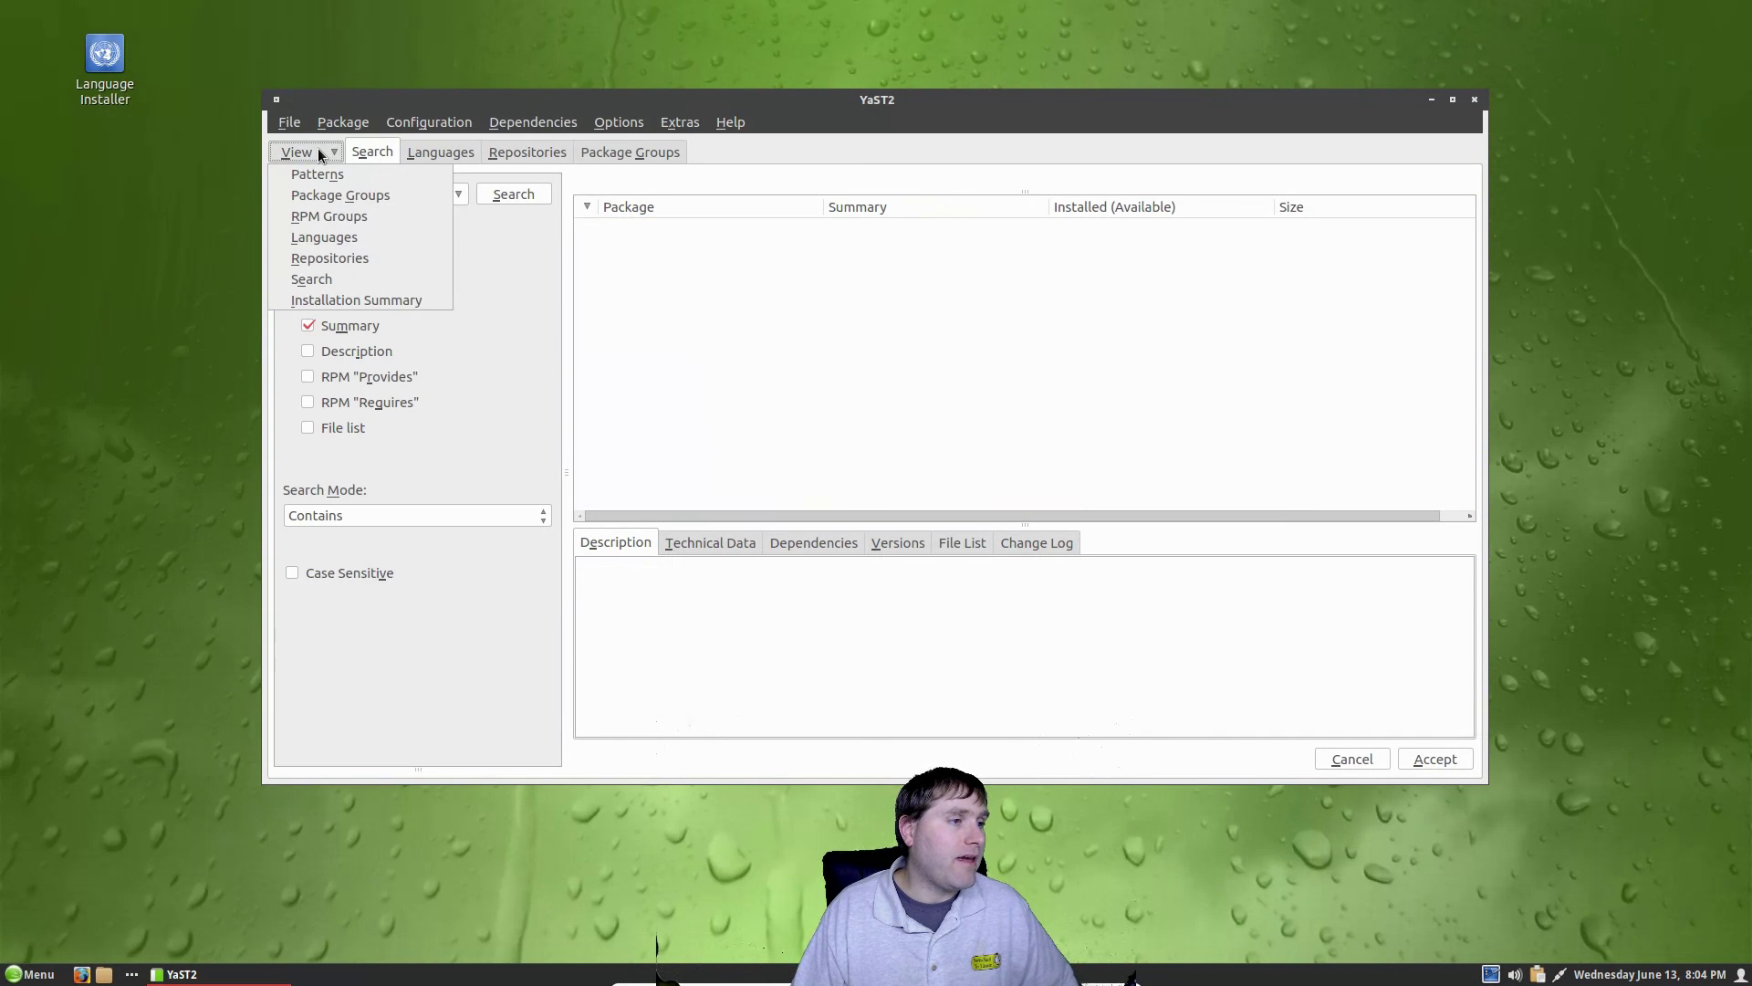
{"action": "left_click", "coordinate": [347, 261]}
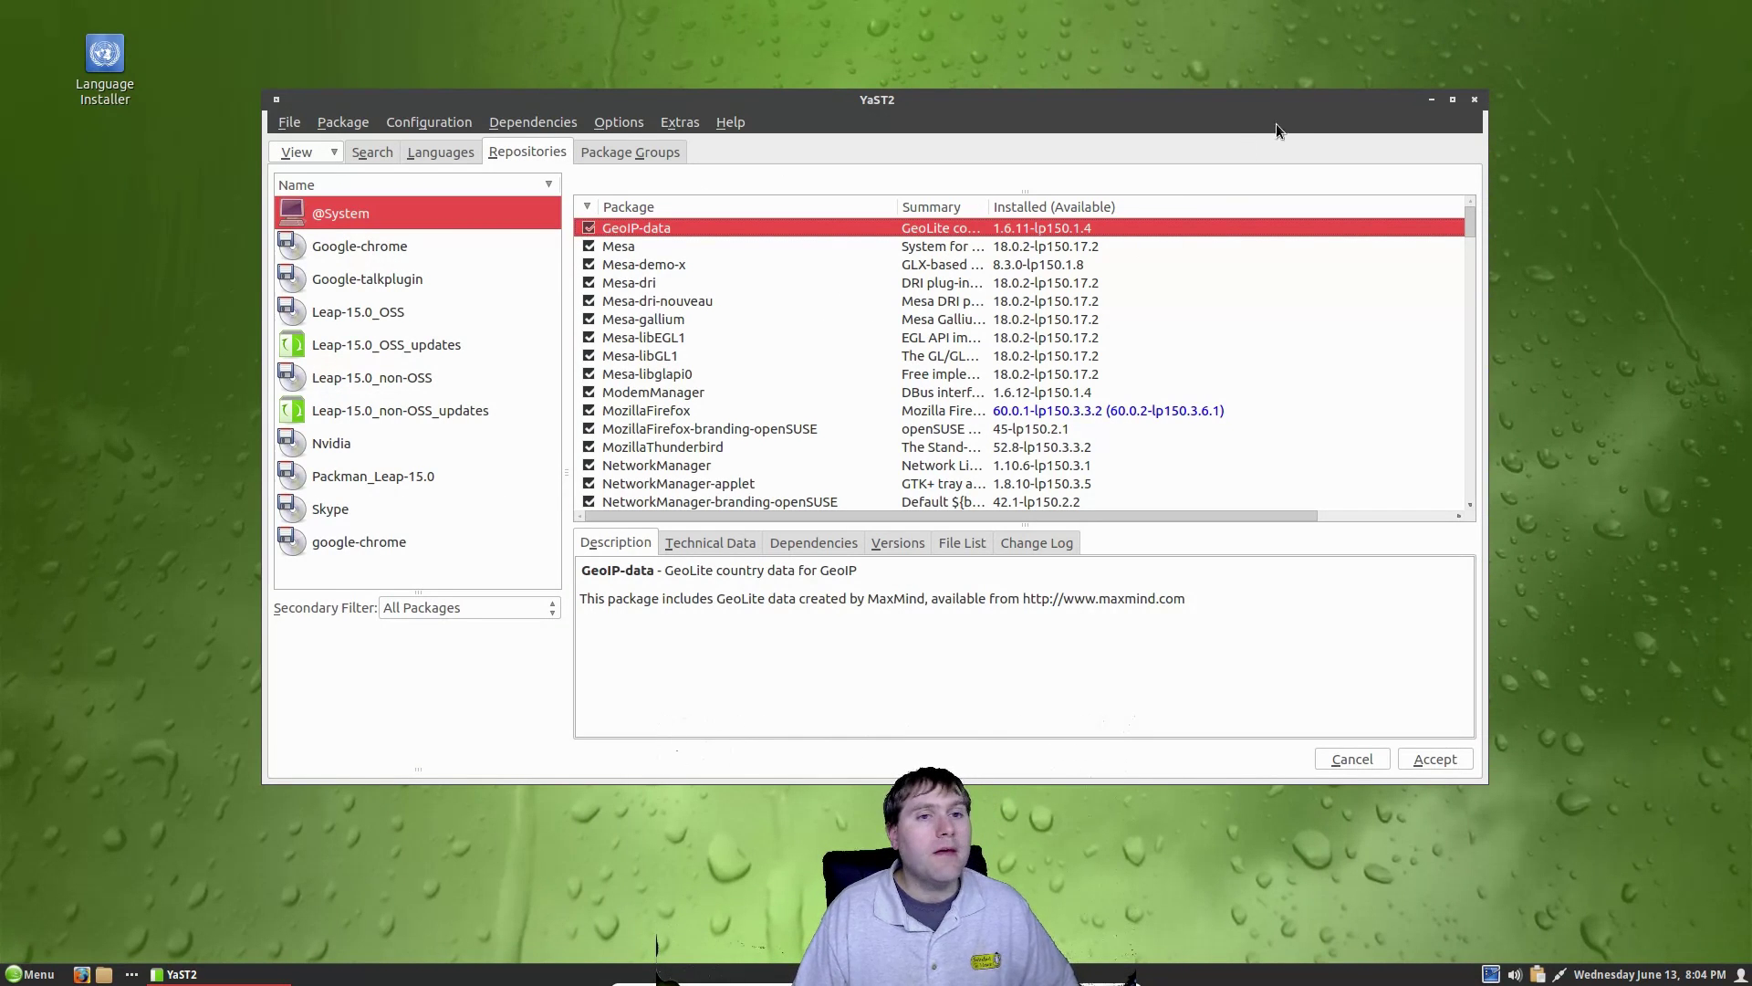
{"action": "left_click", "coordinate": [1478, 99]}
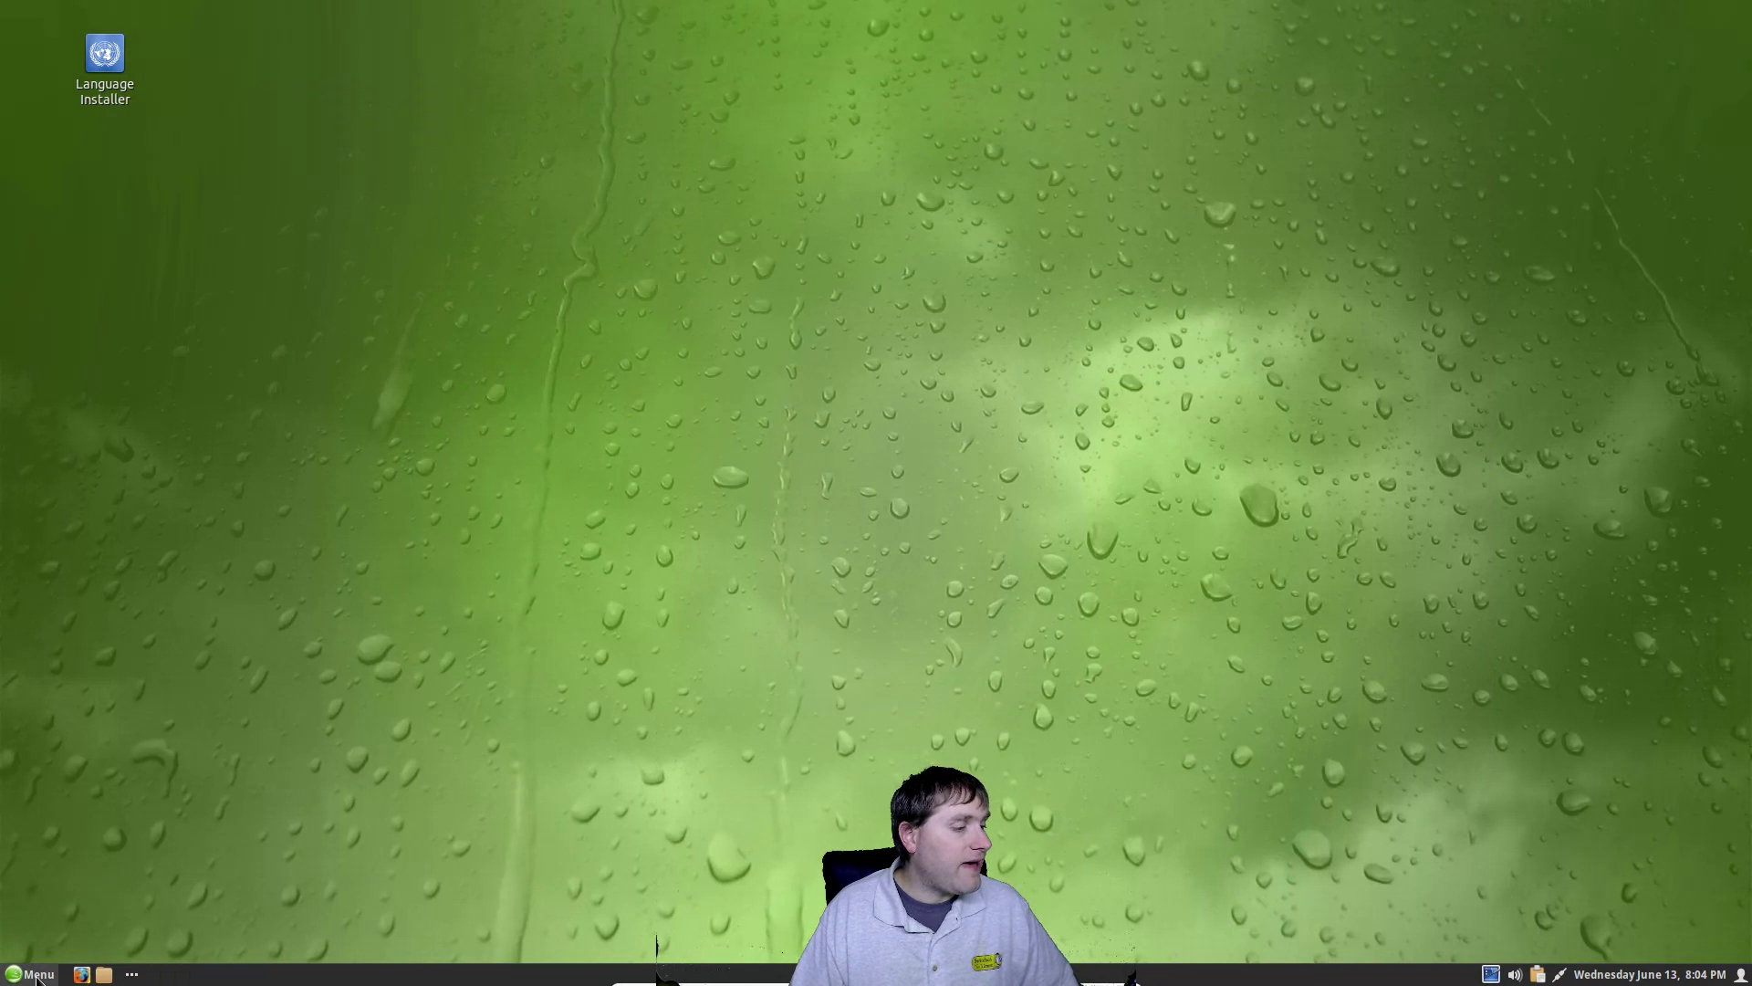
- Launch System Settings from the application menu
{"action": "left_click", "coordinate": [30, 973]}
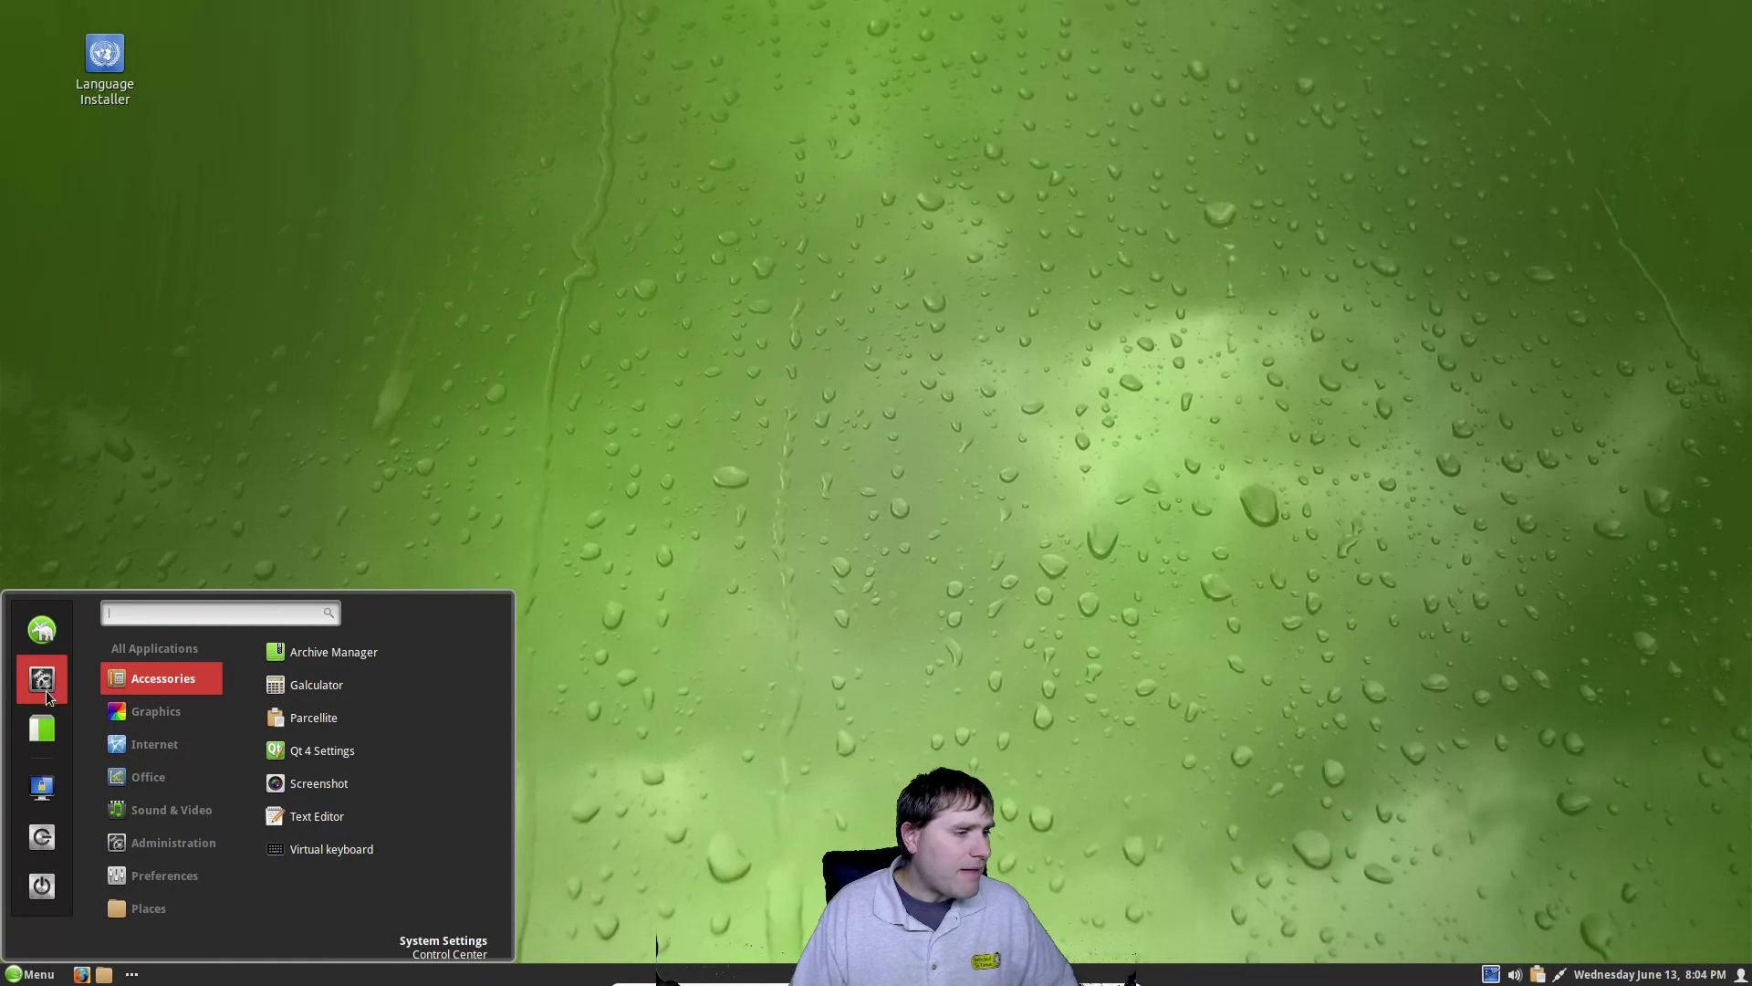
{"action": "left_click", "coordinate": [45, 629]}
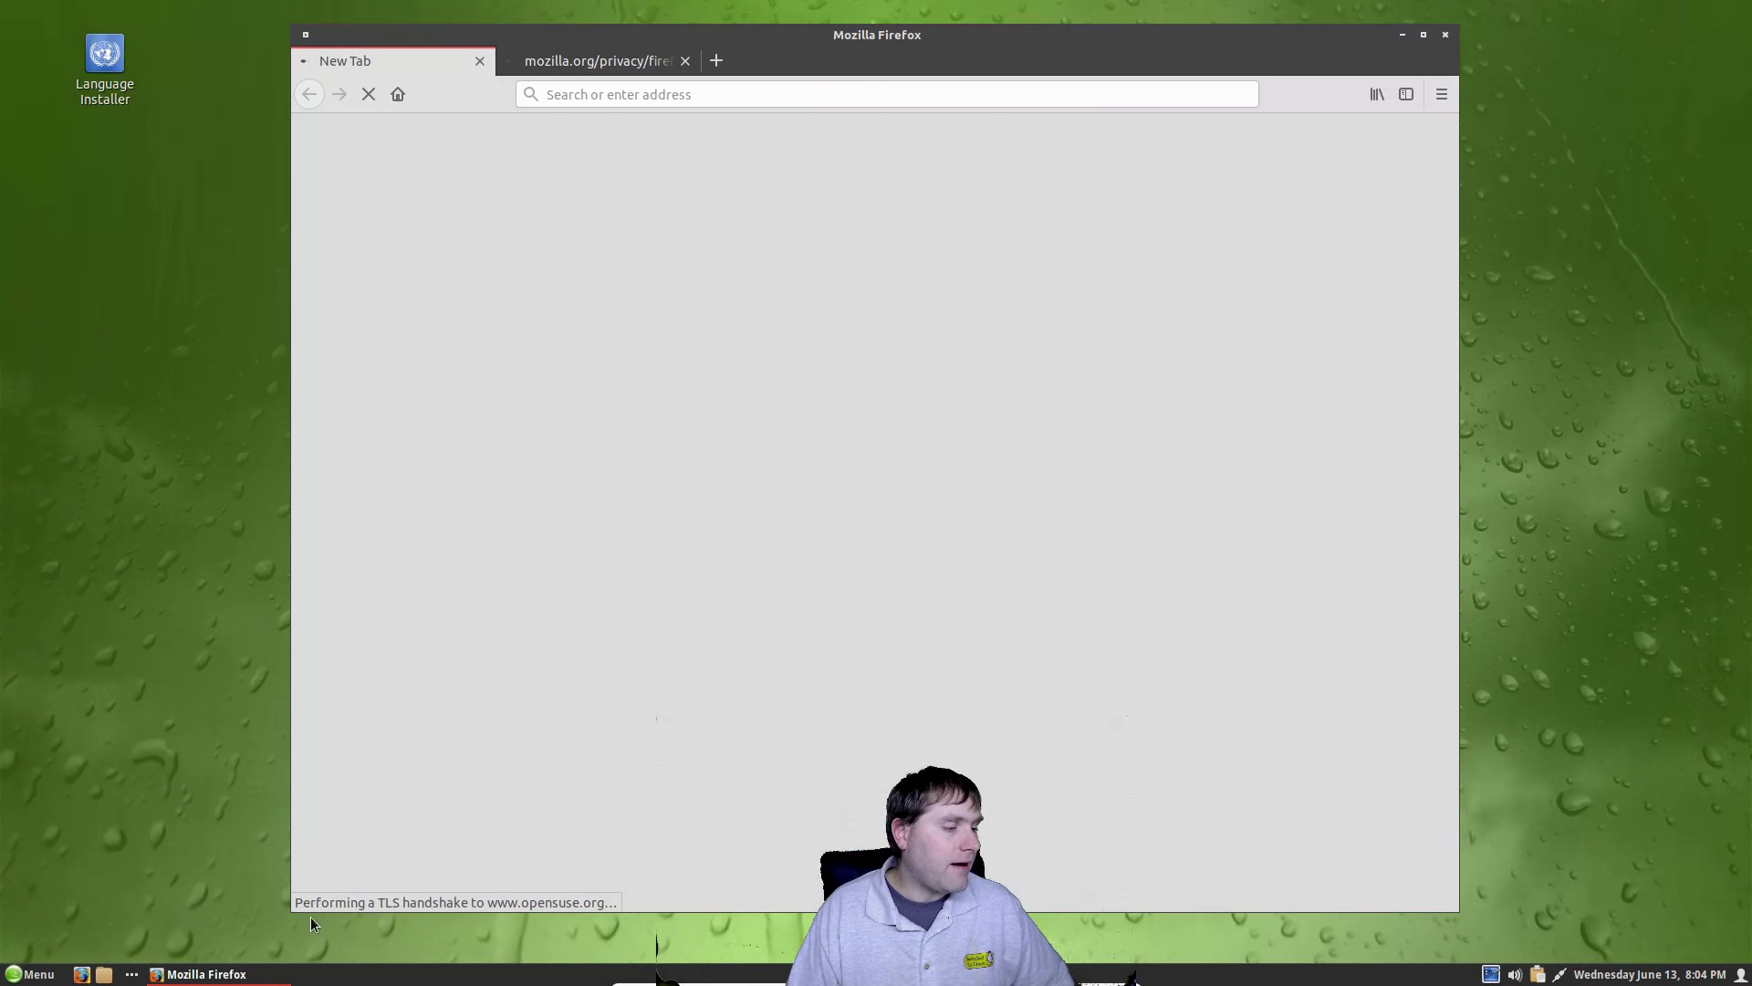
{"action": "left_click", "coordinate": [27, 974]}
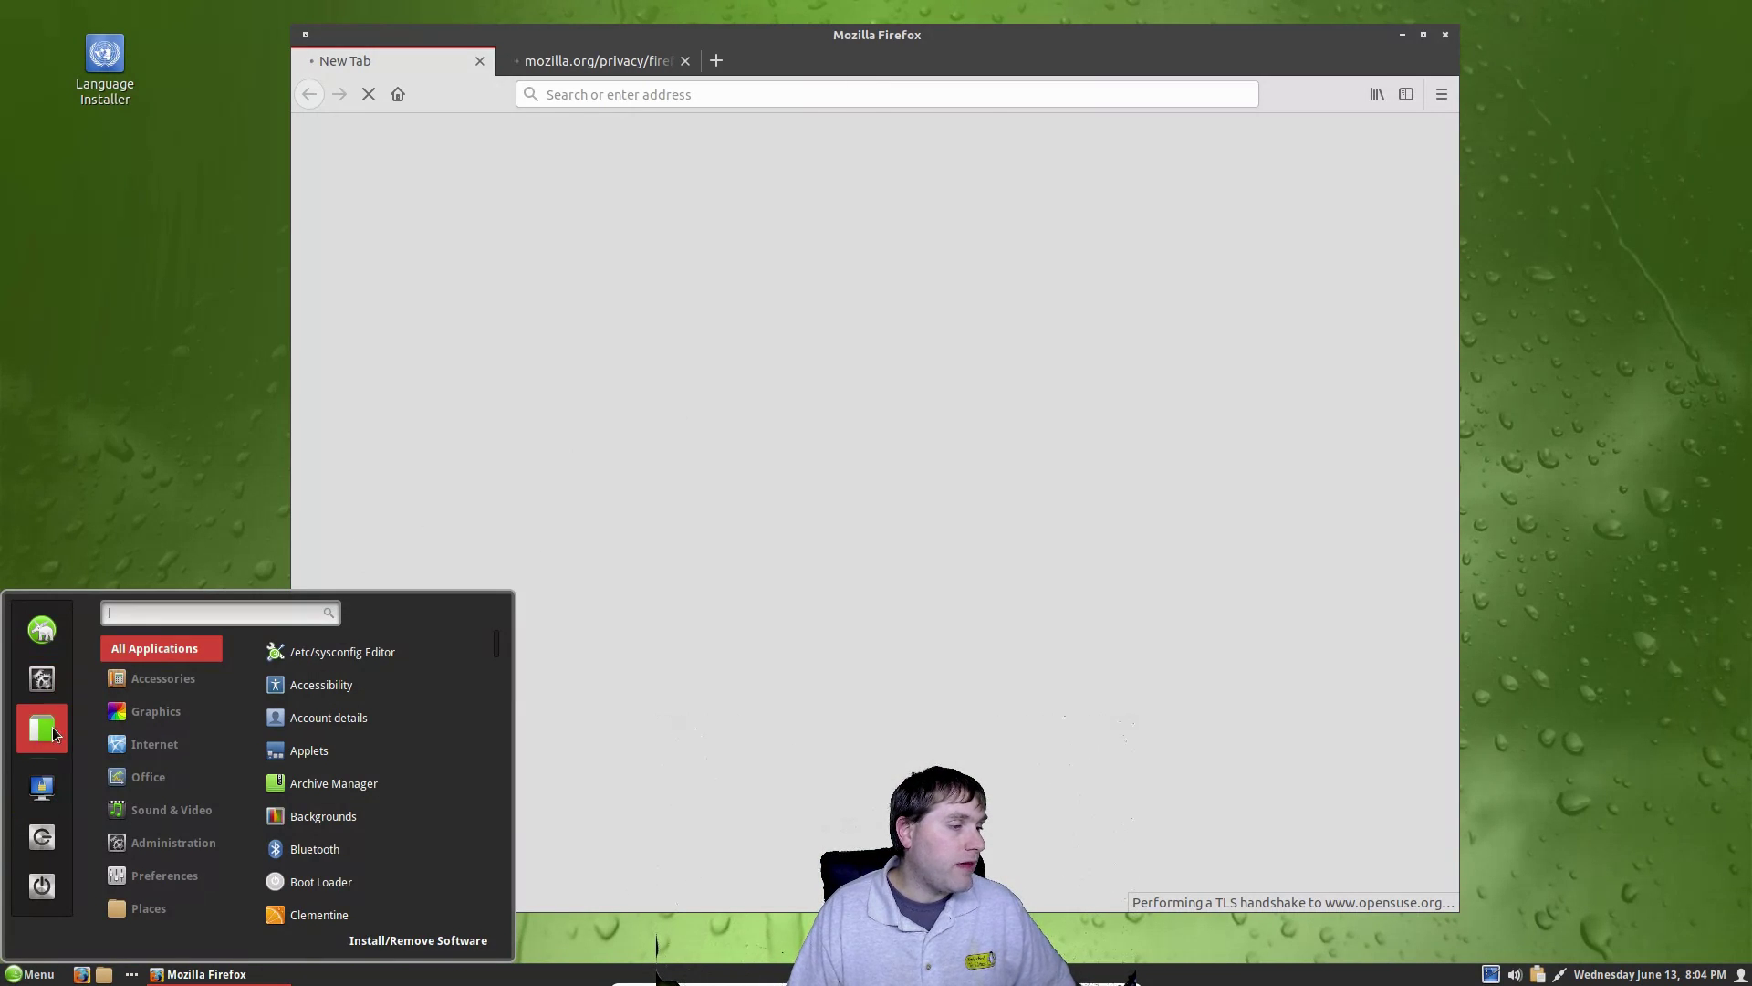
{"action": "left_click", "coordinate": [53, 680]}
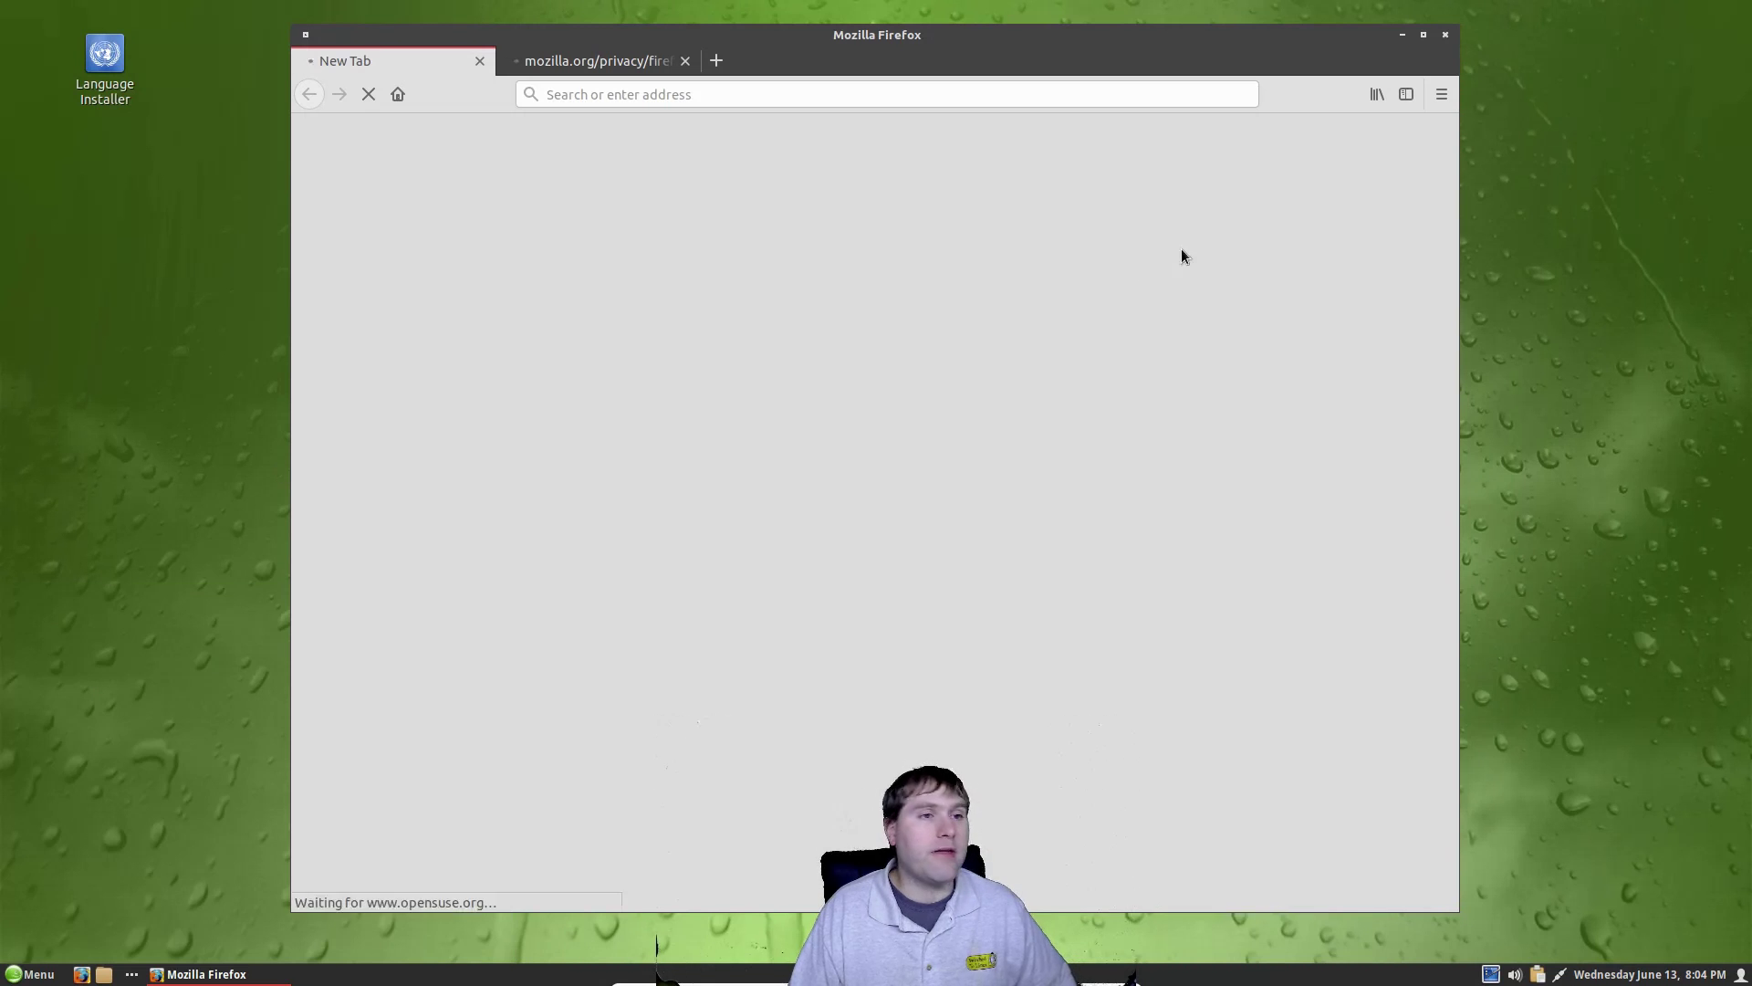
- Close the stray Firefox window with both its tabs and go to the Themes panel
{"action": "left_click", "coordinate": [1446, 36]}
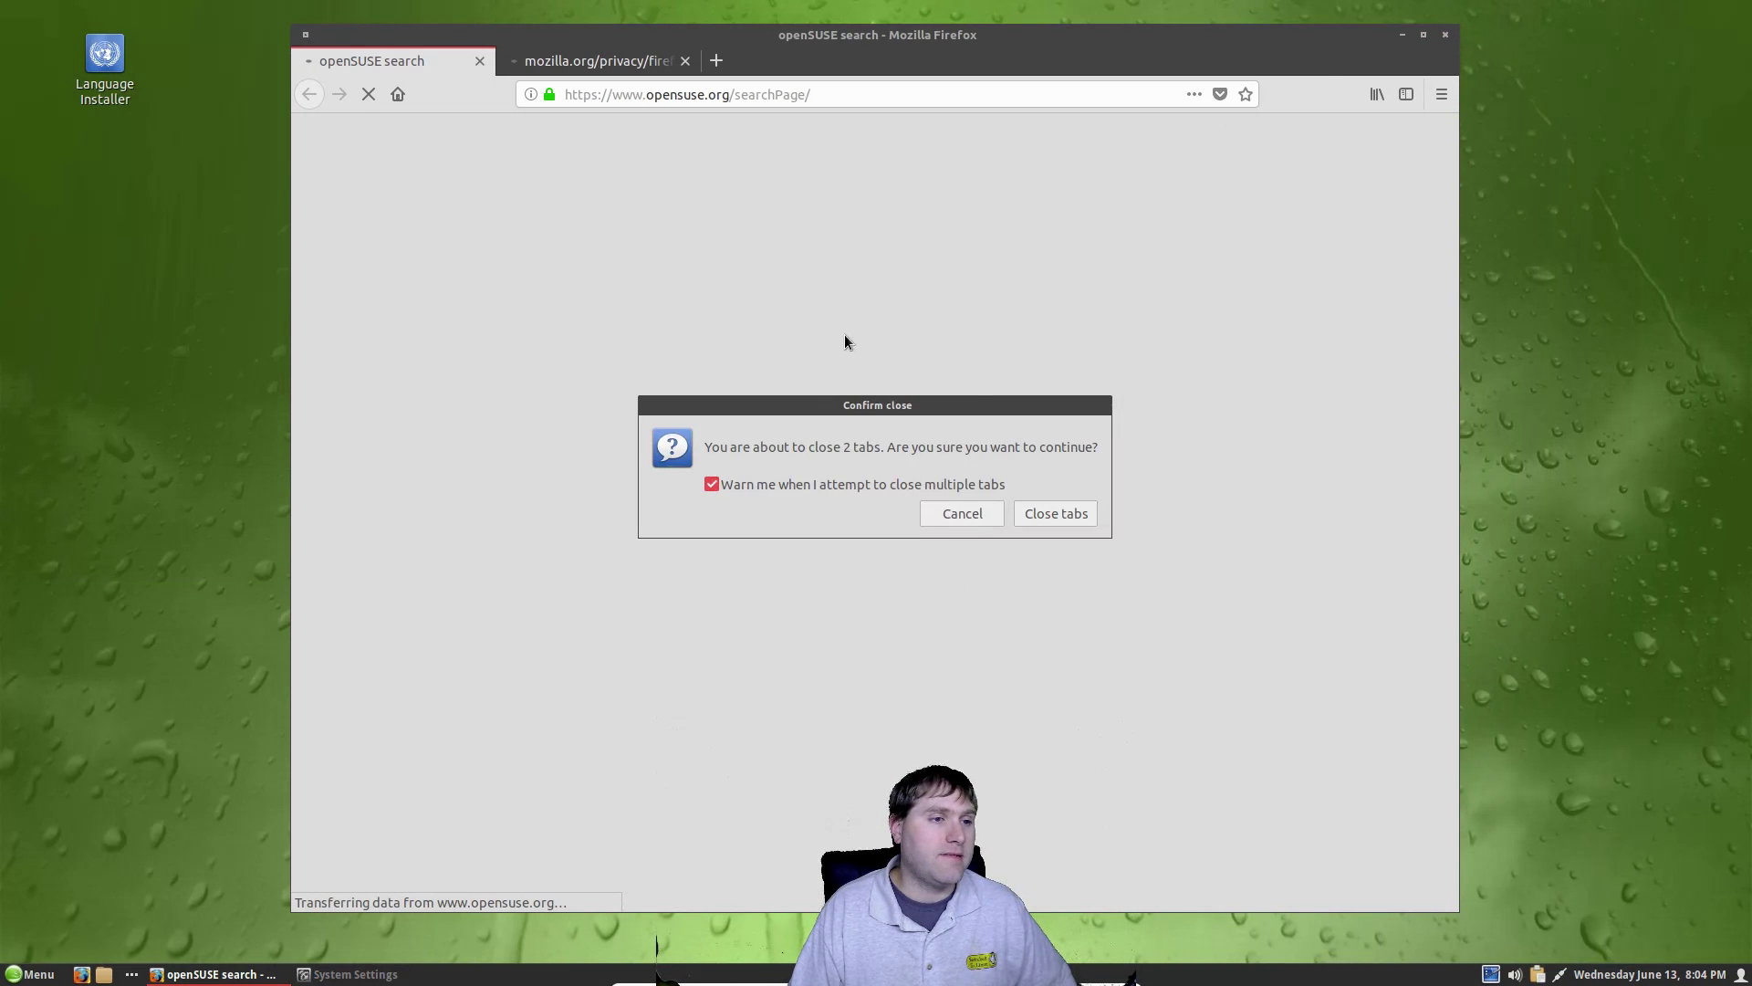
{"action": "left_click", "coordinate": [1056, 513]}
{"action": "left_click", "coordinate": [911, 342]}
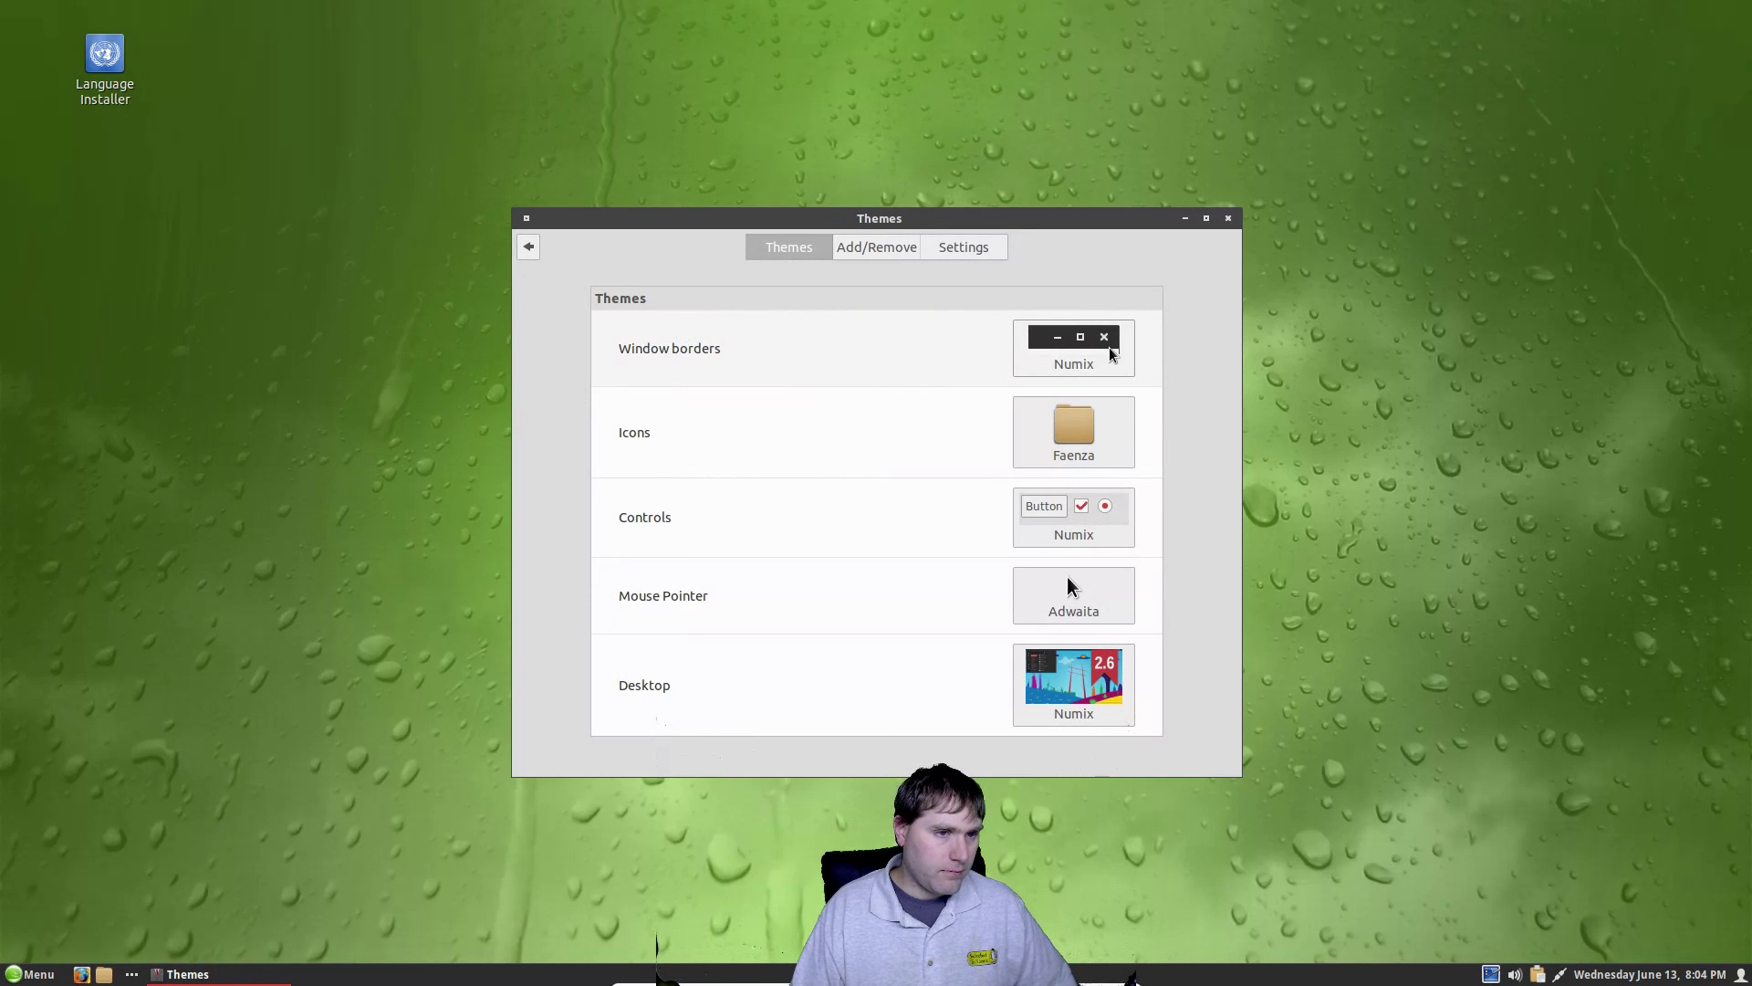
- Try the GreenLaguna, TraditionalGreen and TraditionalOk window border themes, then set window borders back to Numix
{"action": "left_click", "coordinate": [1111, 352]}
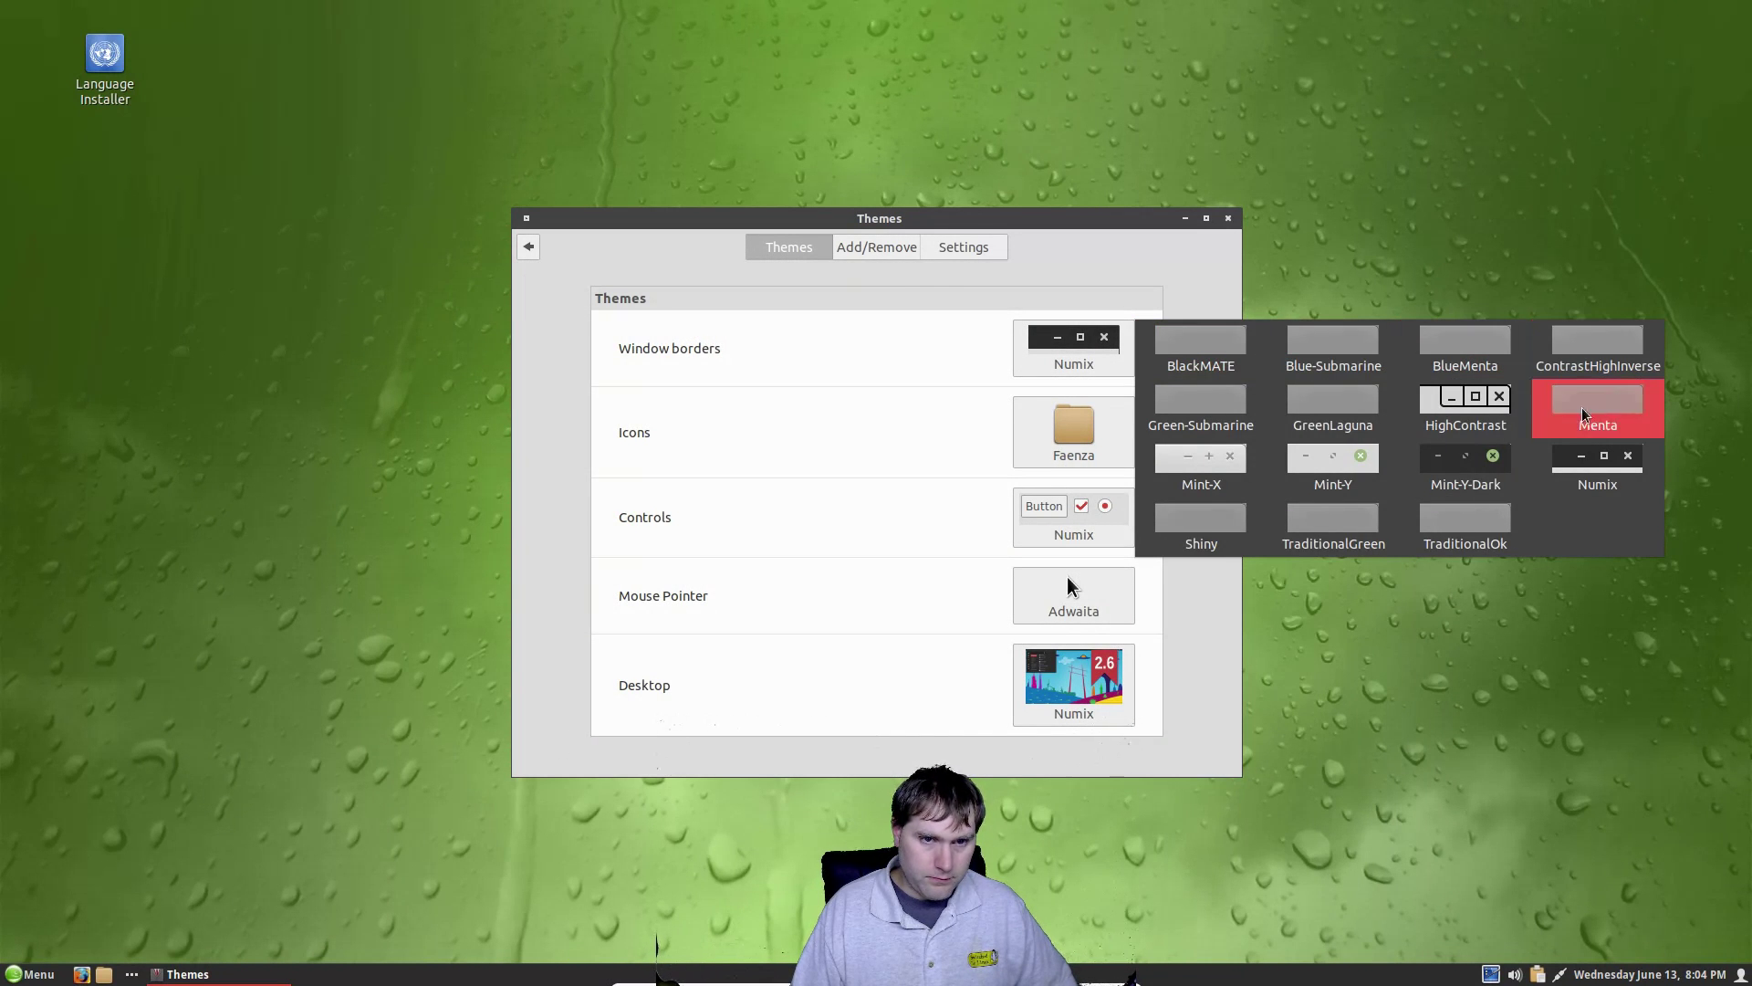
{"action": "left_click", "coordinate": [1317, 423]}
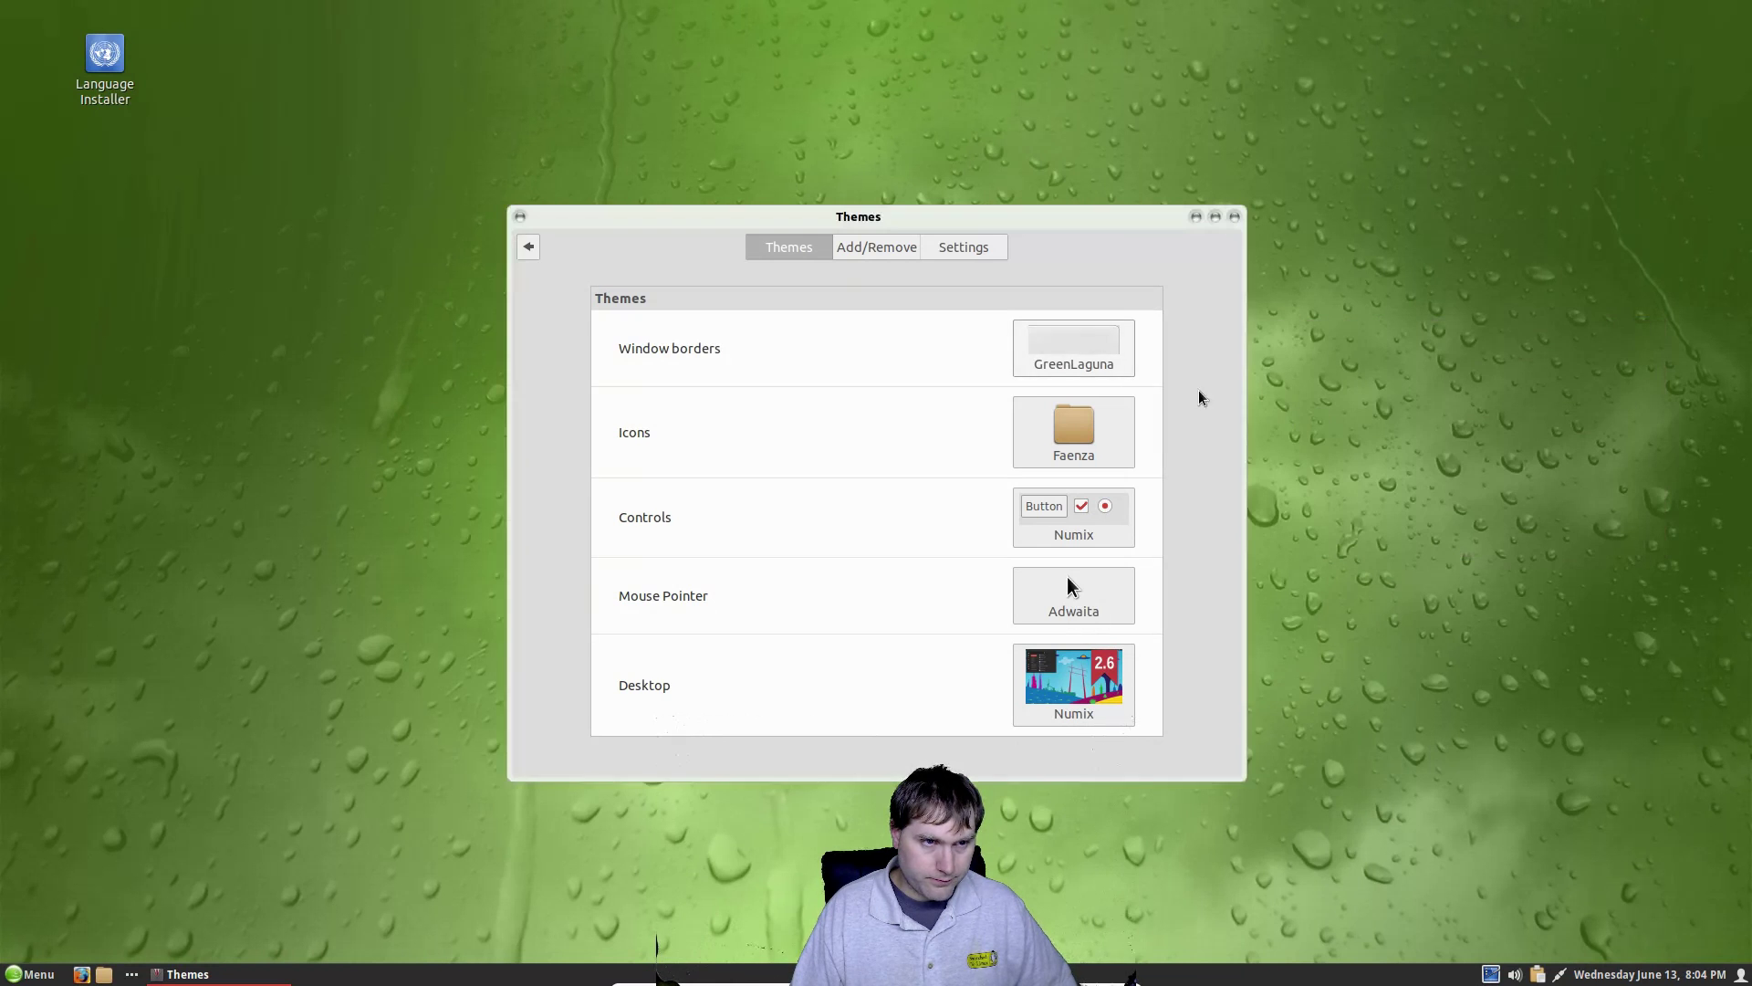
{"action": "left_click", "coordinate": [1050, 356]}
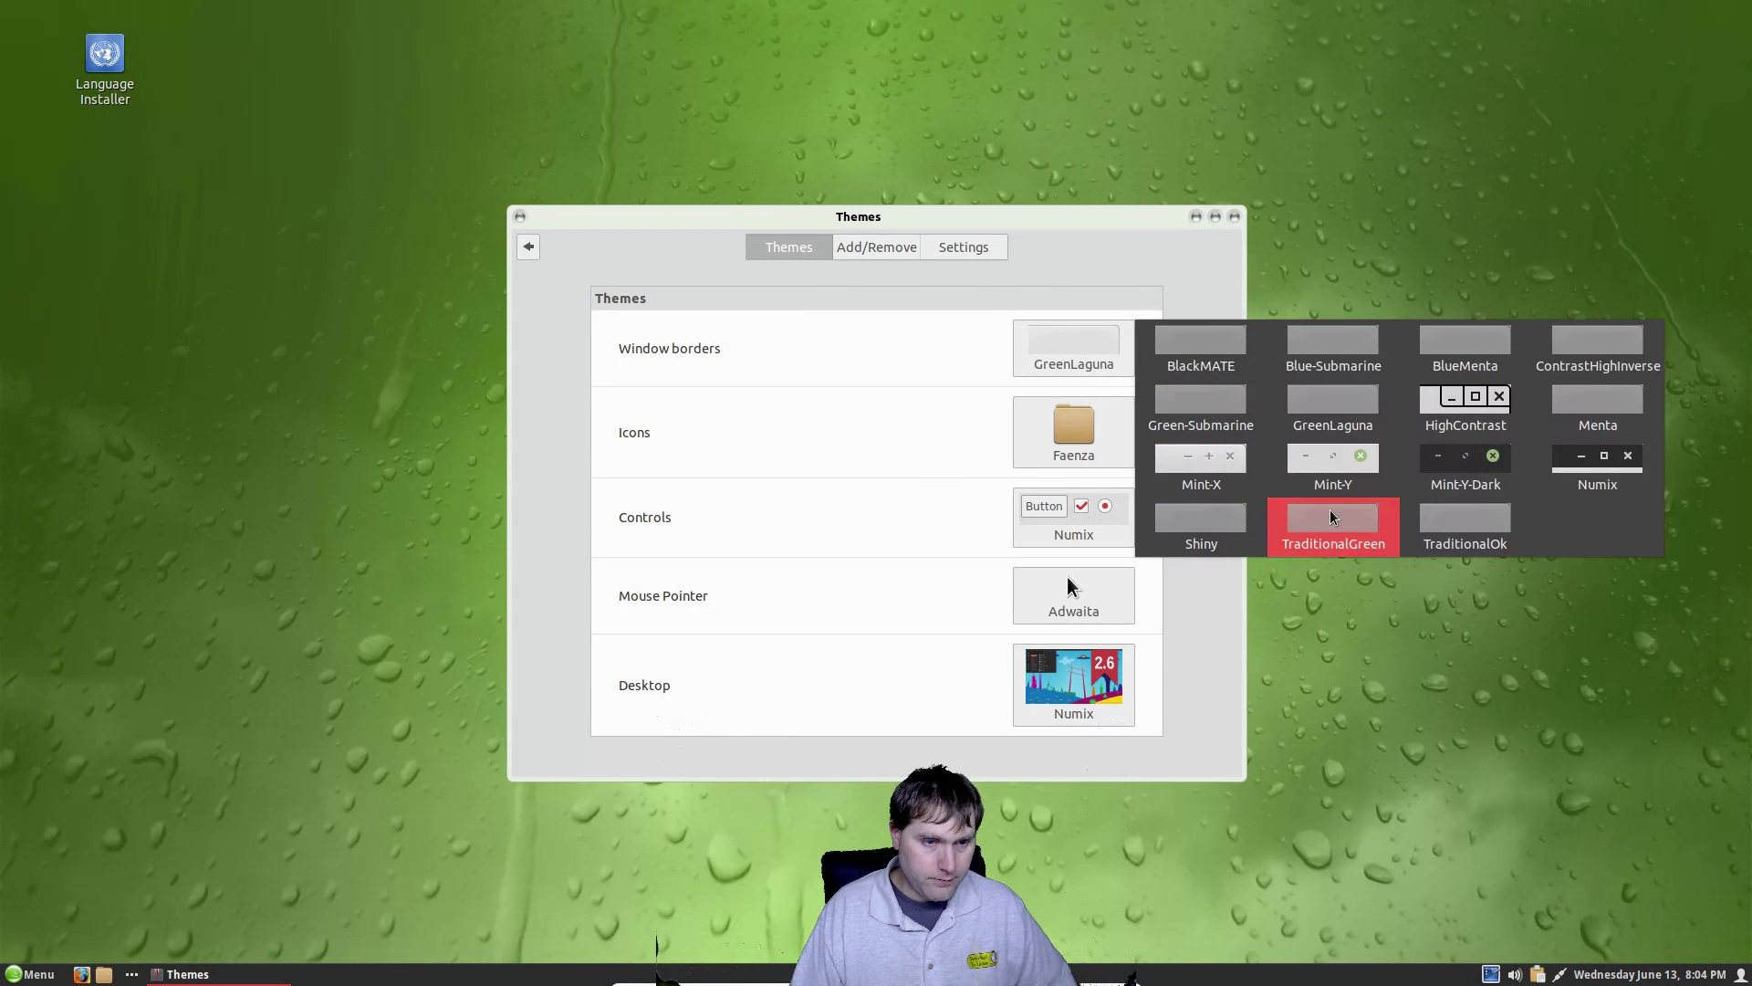
{"action": "left_click", "coordinate": [1335, 515]}
{"action": "left_click", "coordinate": [1092, 340]}
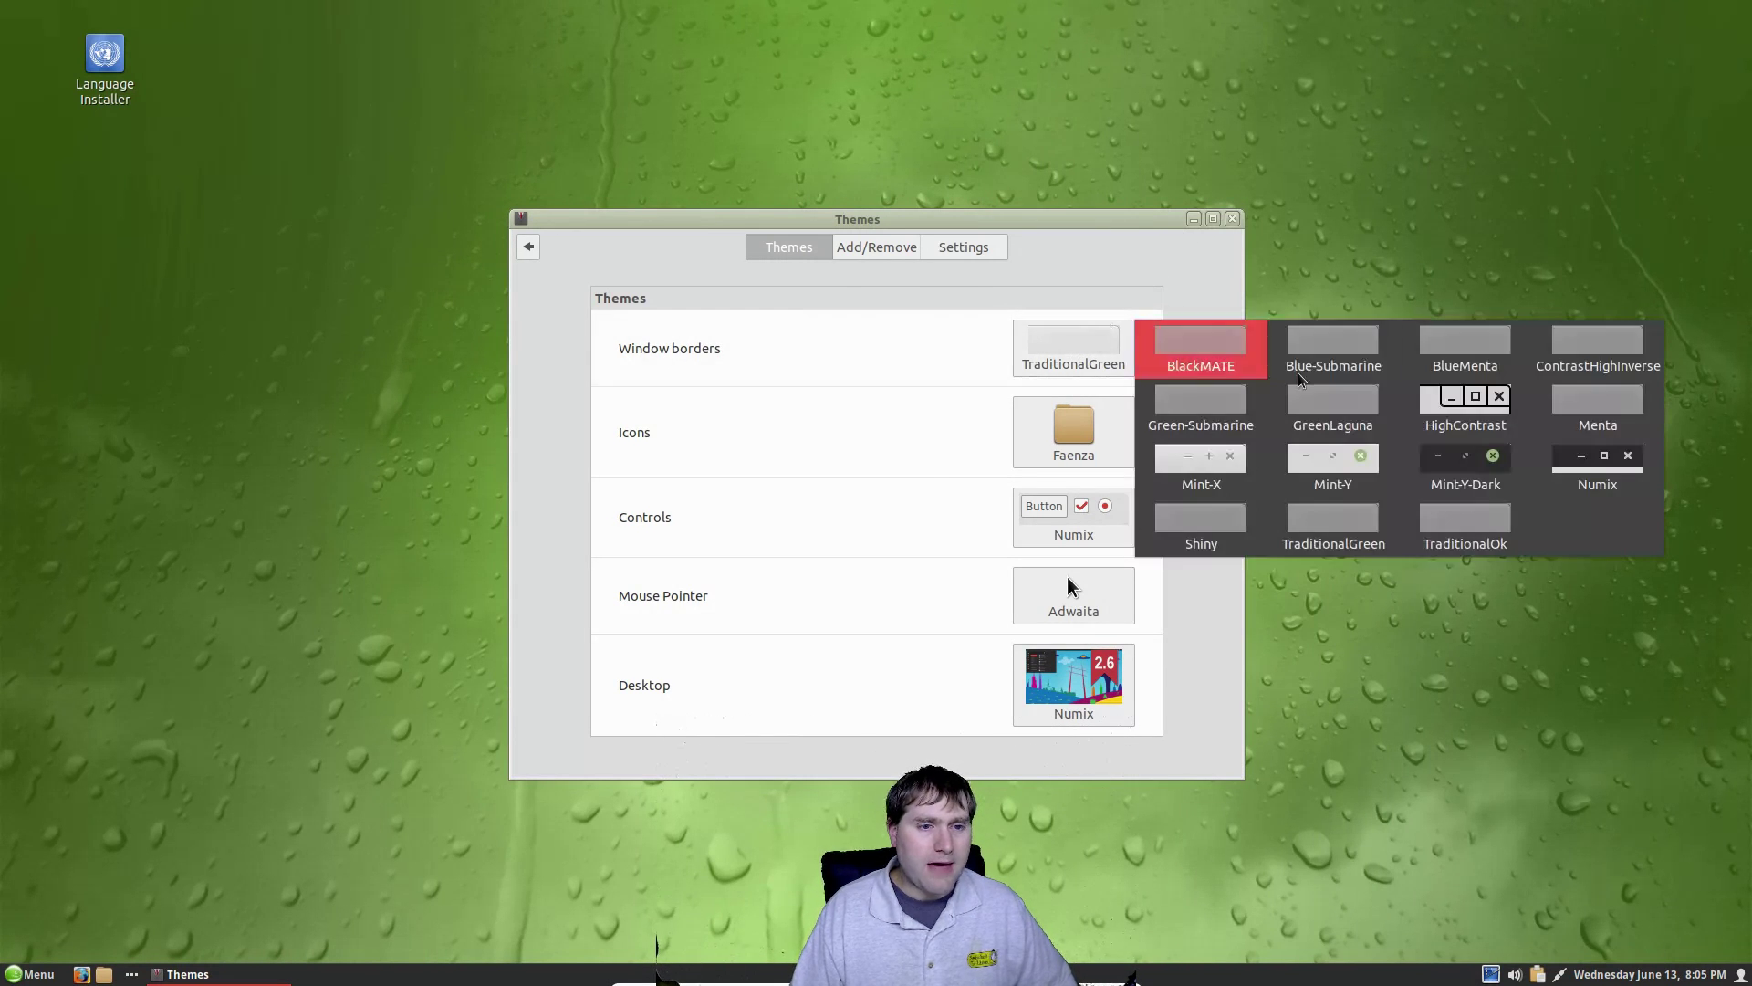
{"action": "left_click", "coordinate": [1465, 521]}
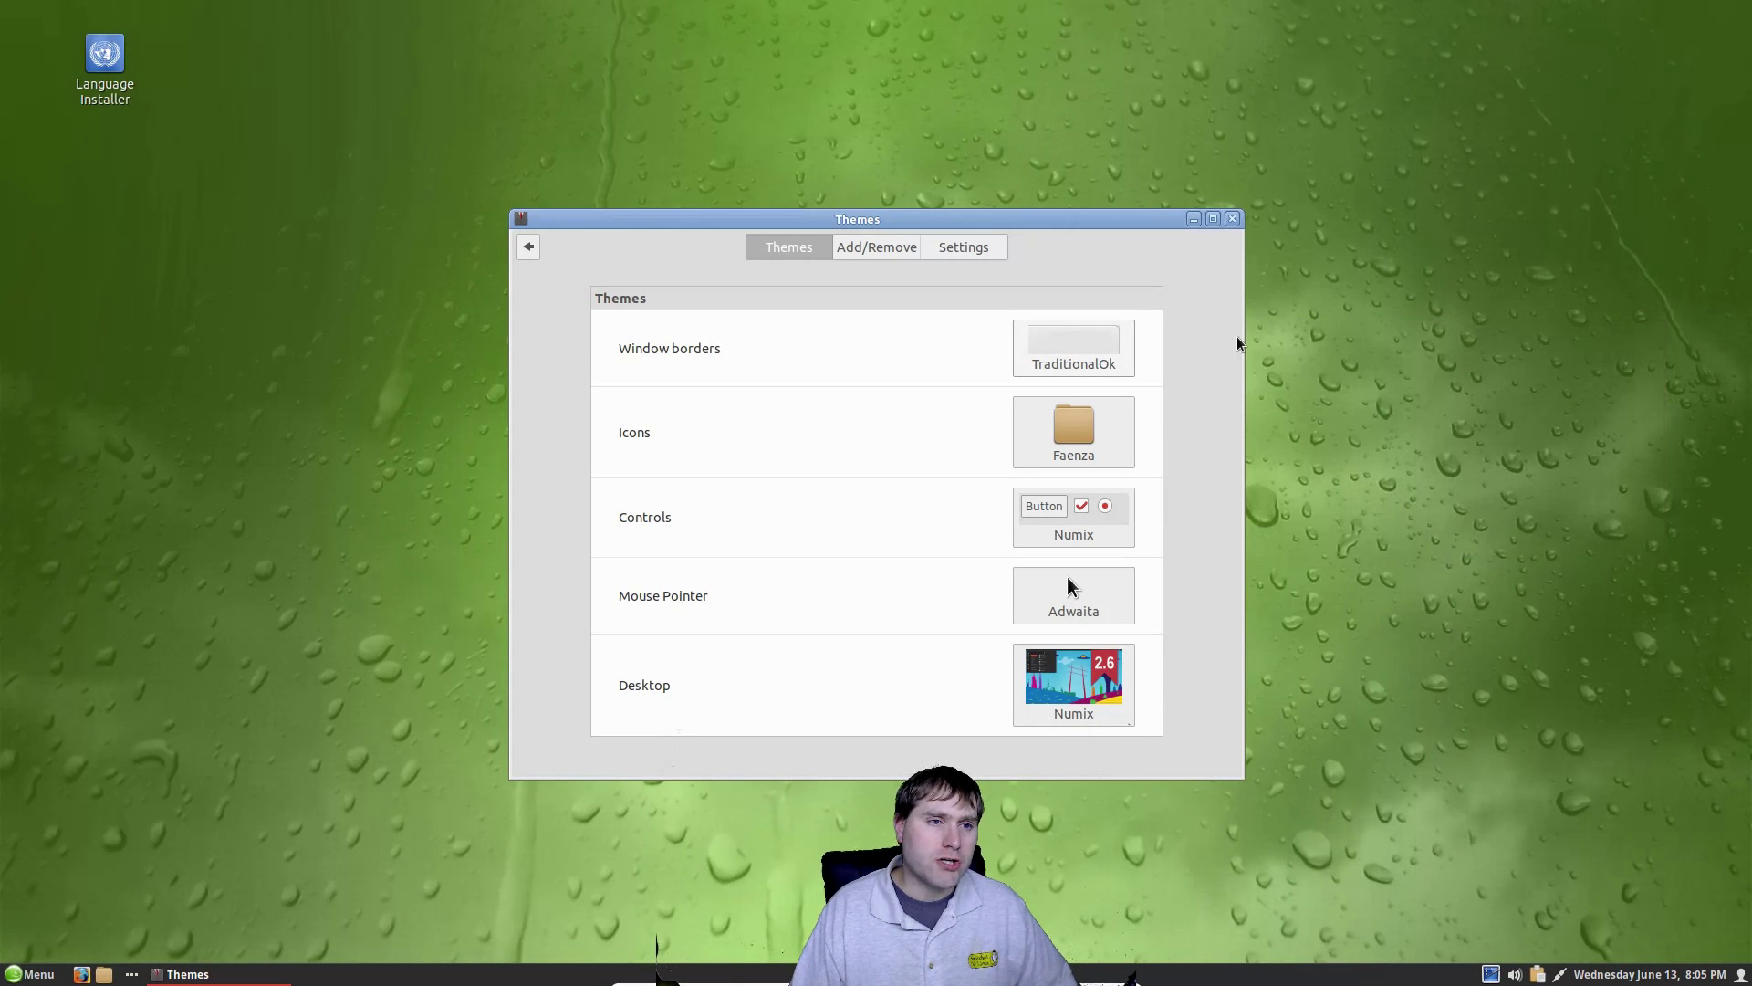
{"action": "left_click", "coordinate": [1088, 352]}
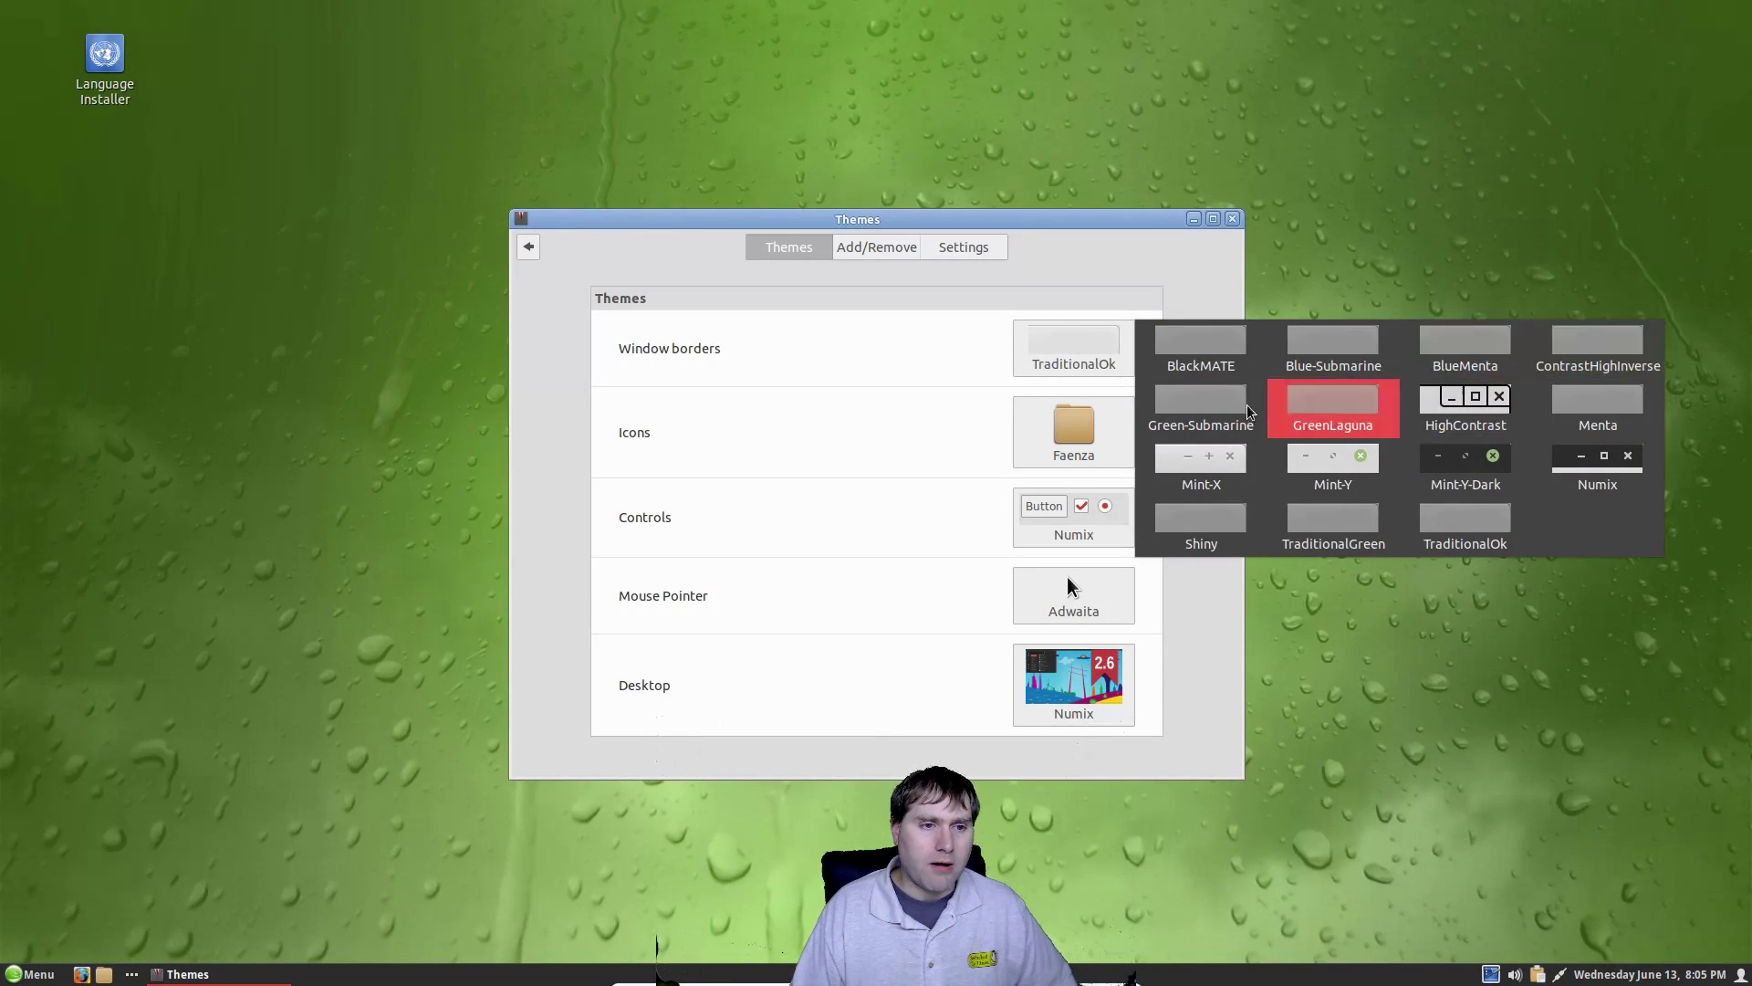
{"action": "left_click", "coordinate": [1607, 471]}
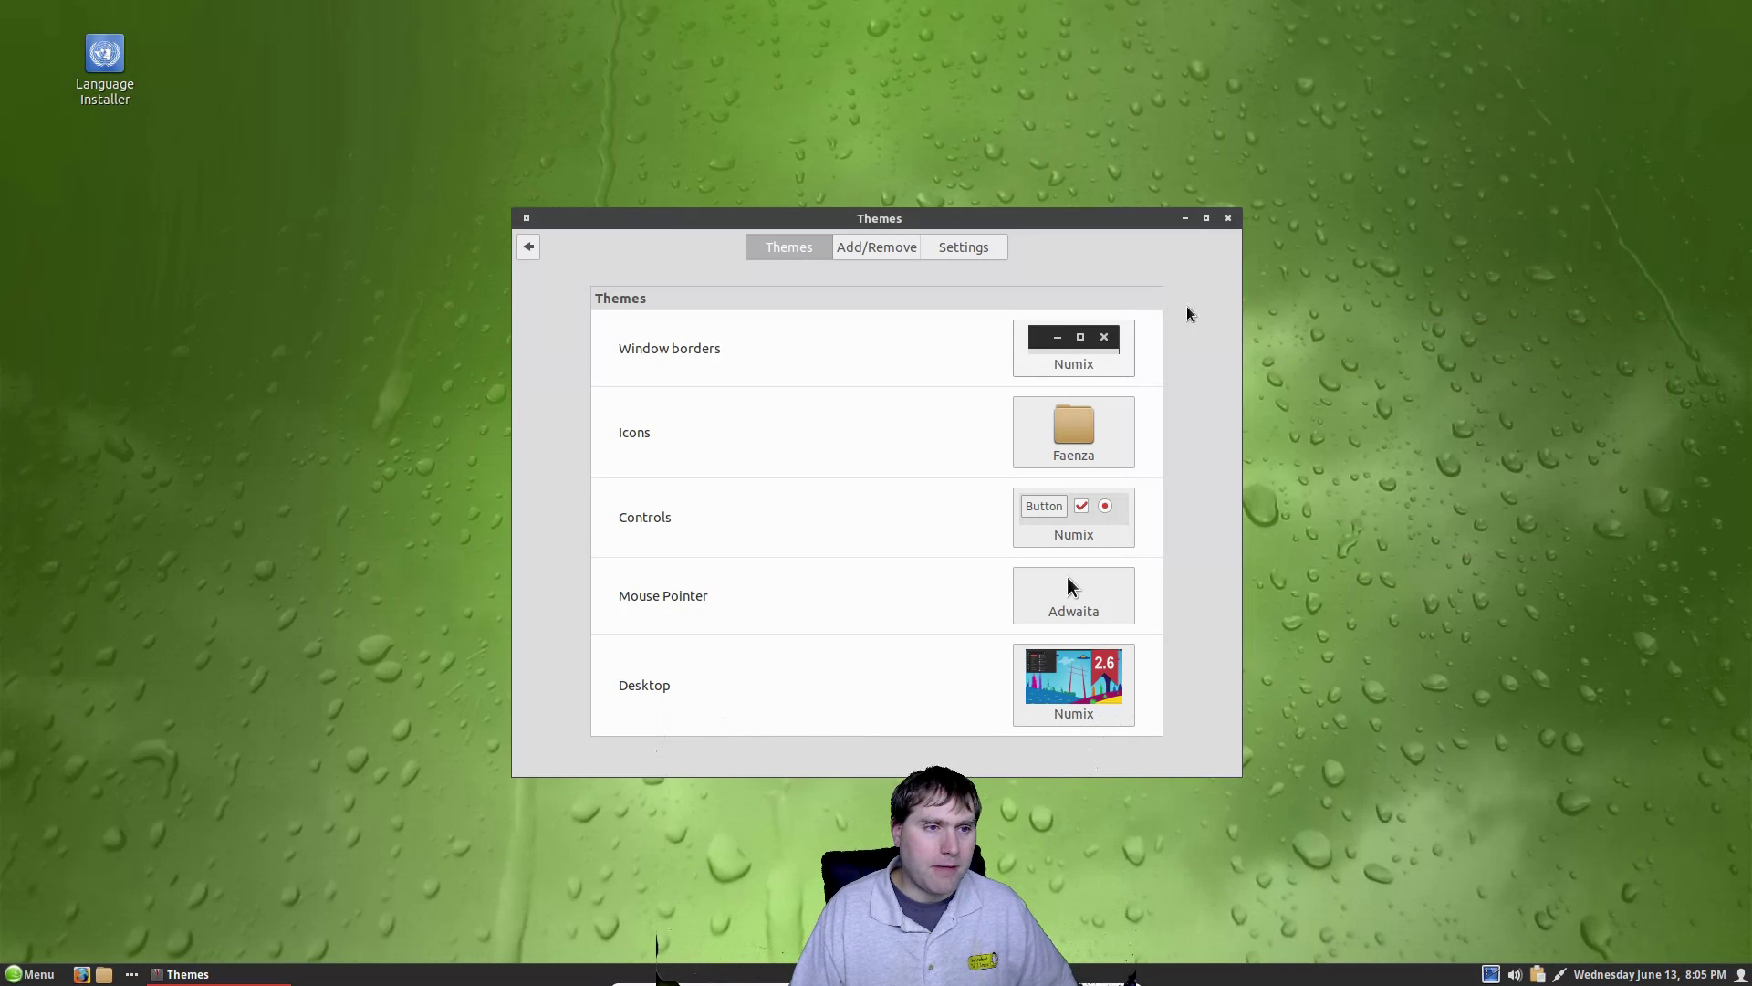
- Switch the icon theme from Faenza to gnome, leaving the controls theme unchanged
{"action": "left_click", "coordinate": [1091, 429]}
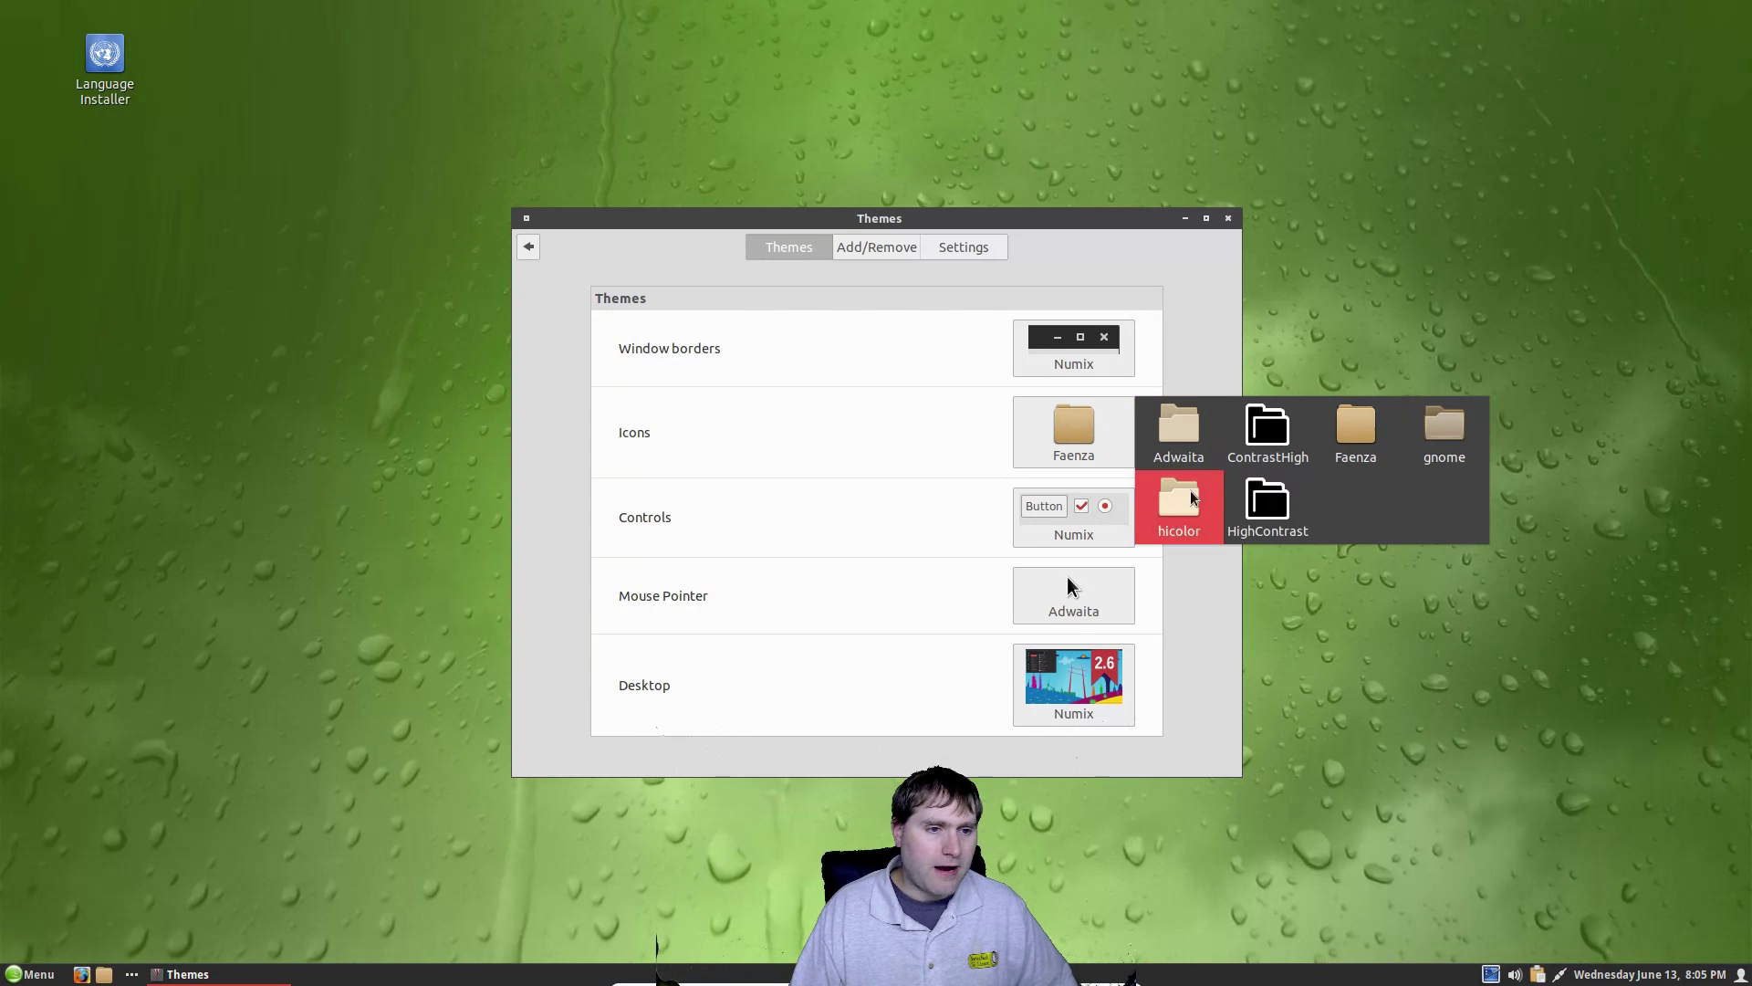
{"action": "left_click", "coordinate": [1445, 430]}
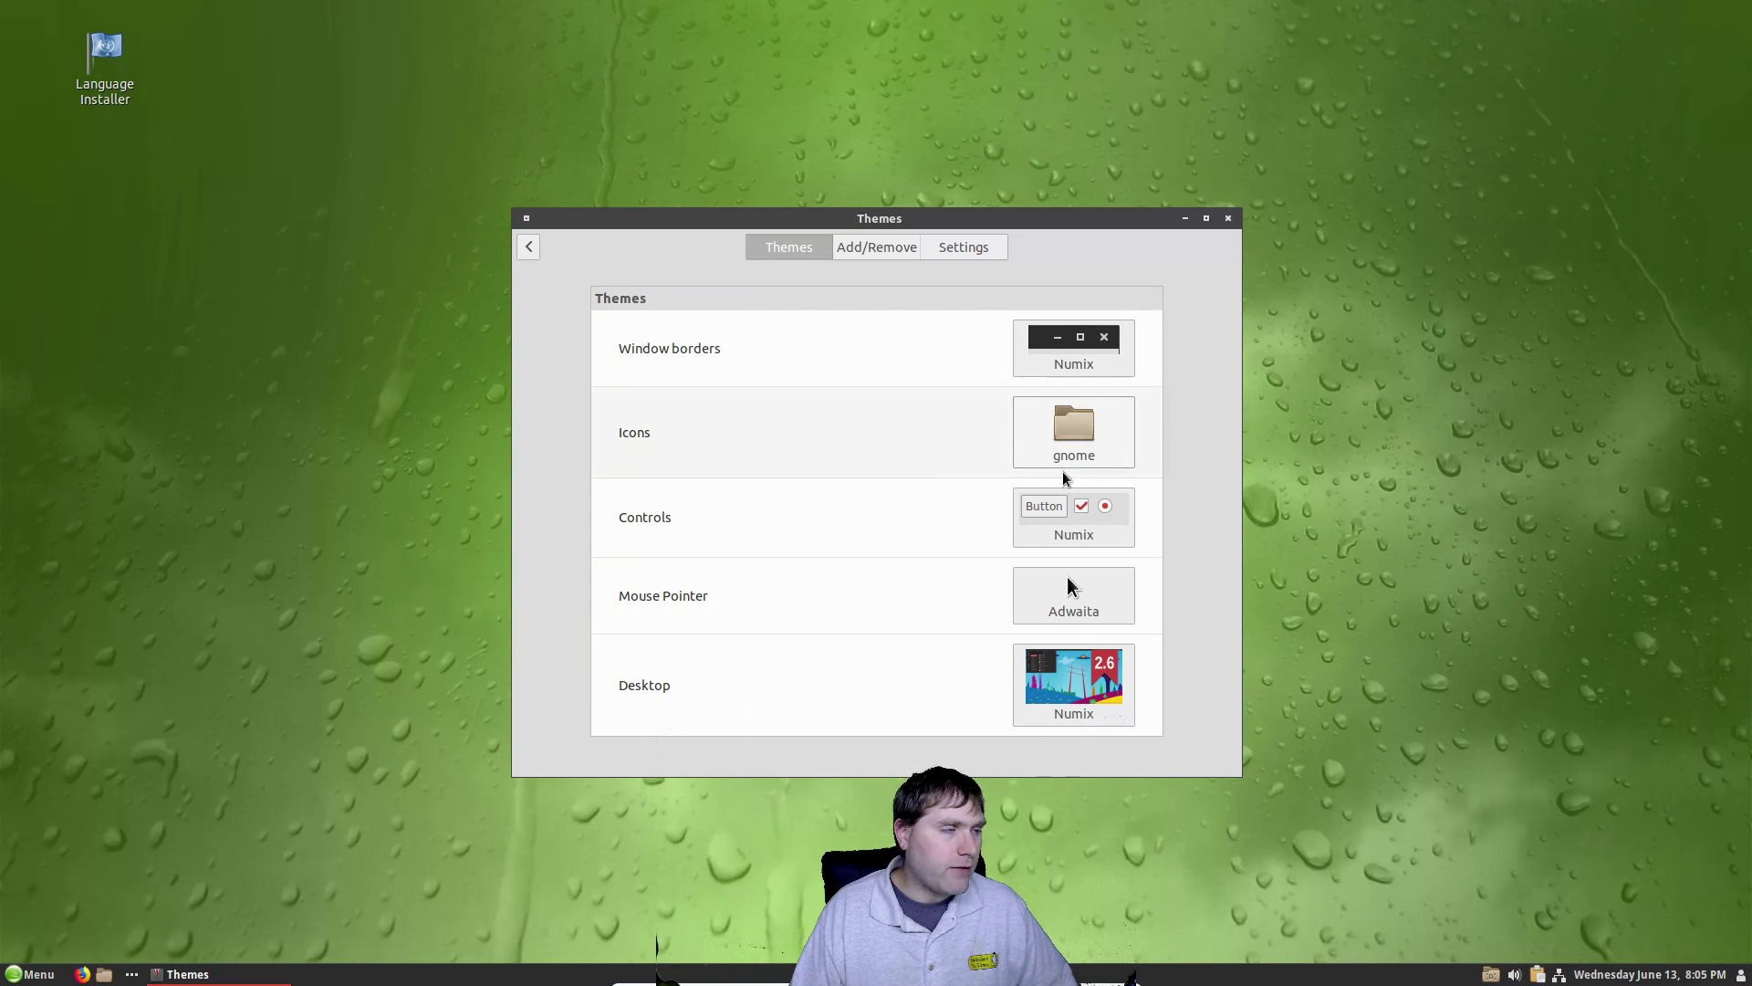
{"action": "left_click", "coordinate": [1074, 517]}
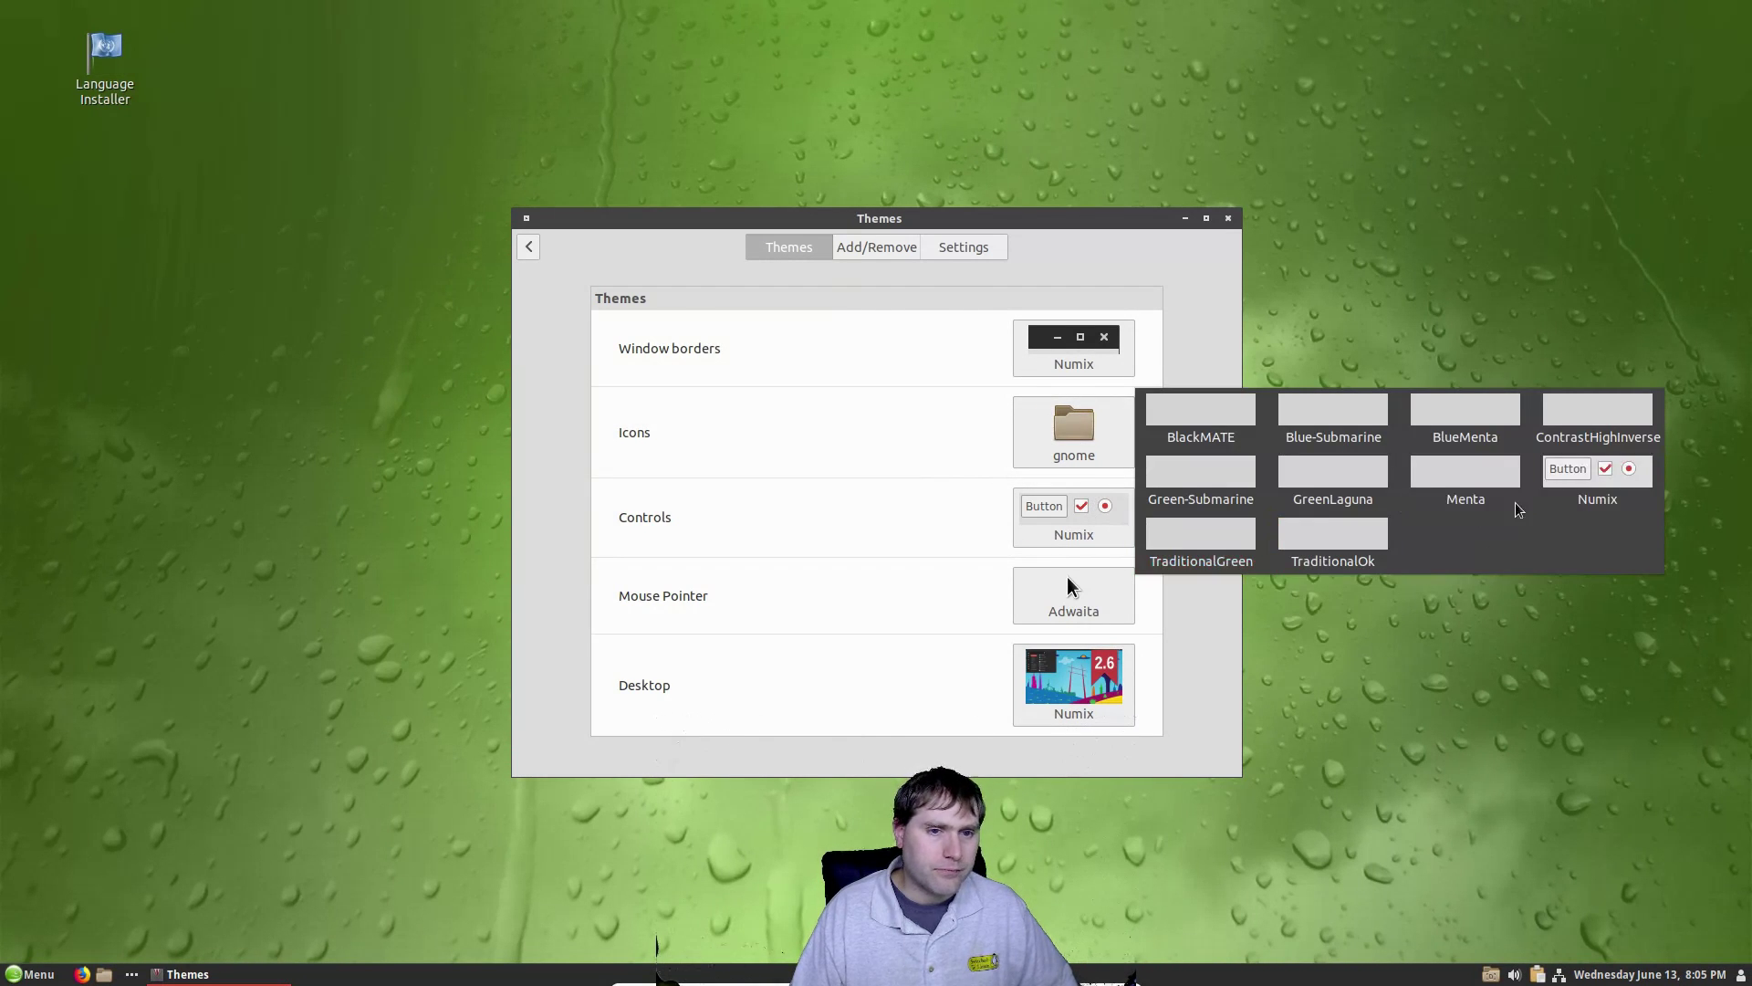
{"action": "left_click", "coordinate": [1147, 599]}
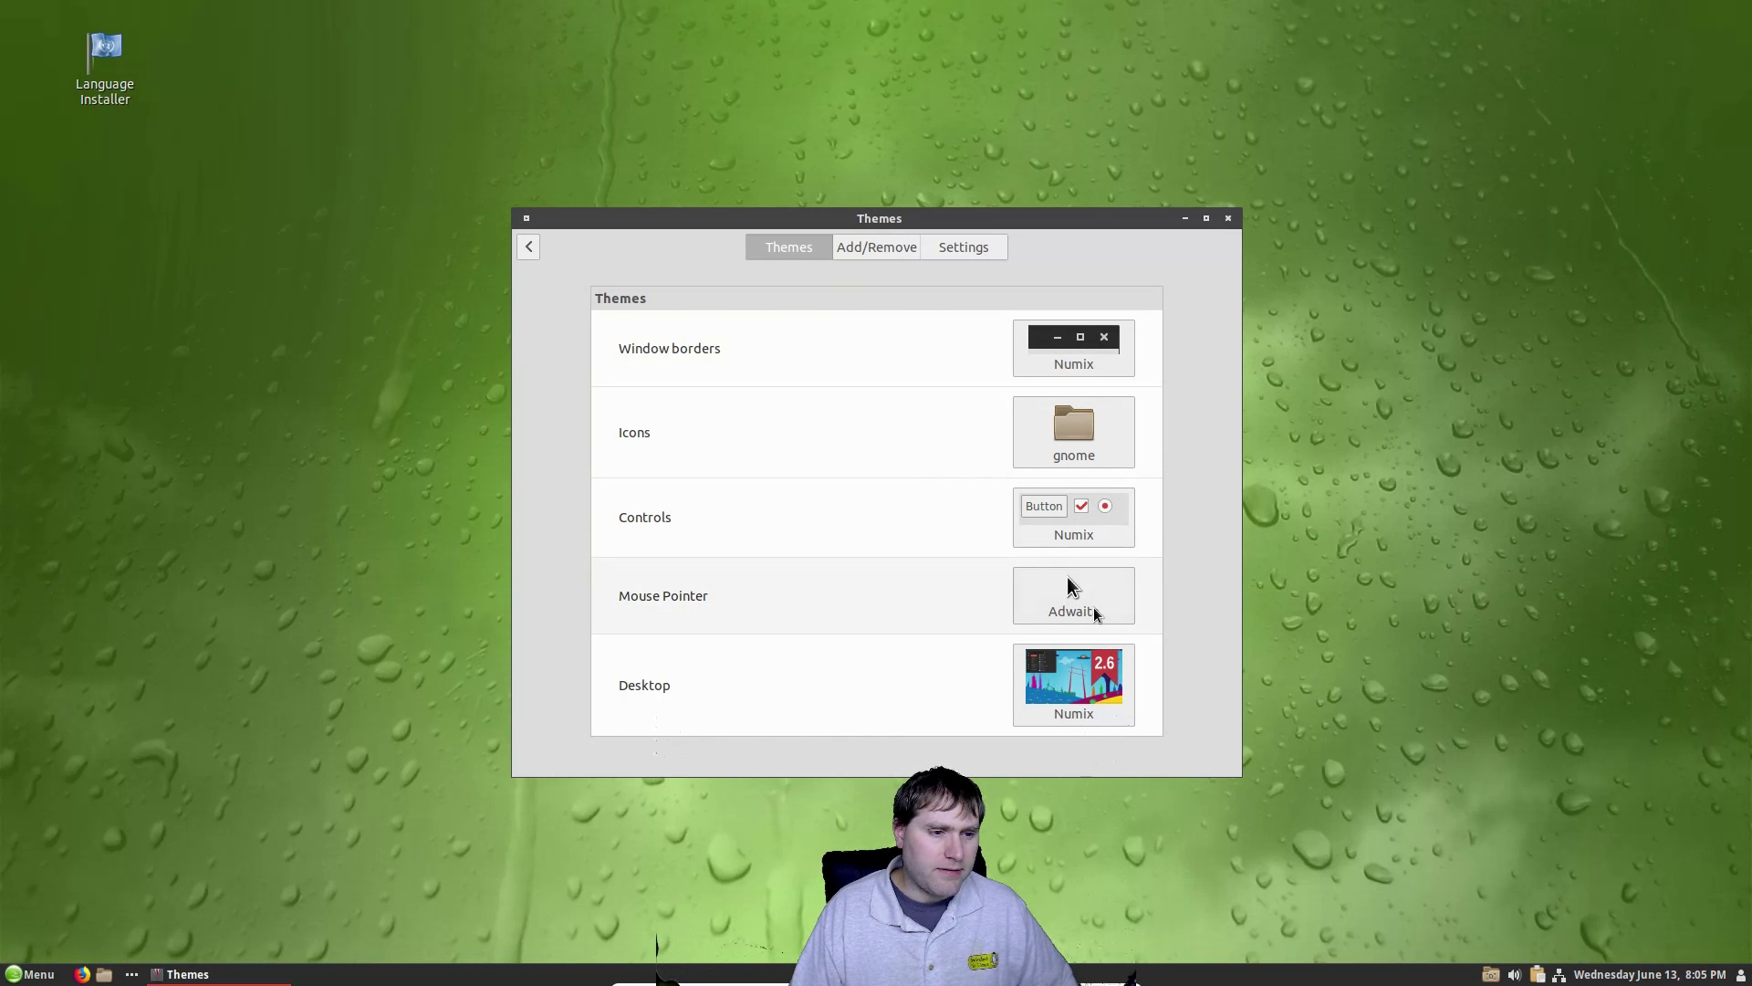
- Review the desktop theme choices and dismiss them, keeping Numix
{"action": "left_click", "coordinate": [1095, 660]}
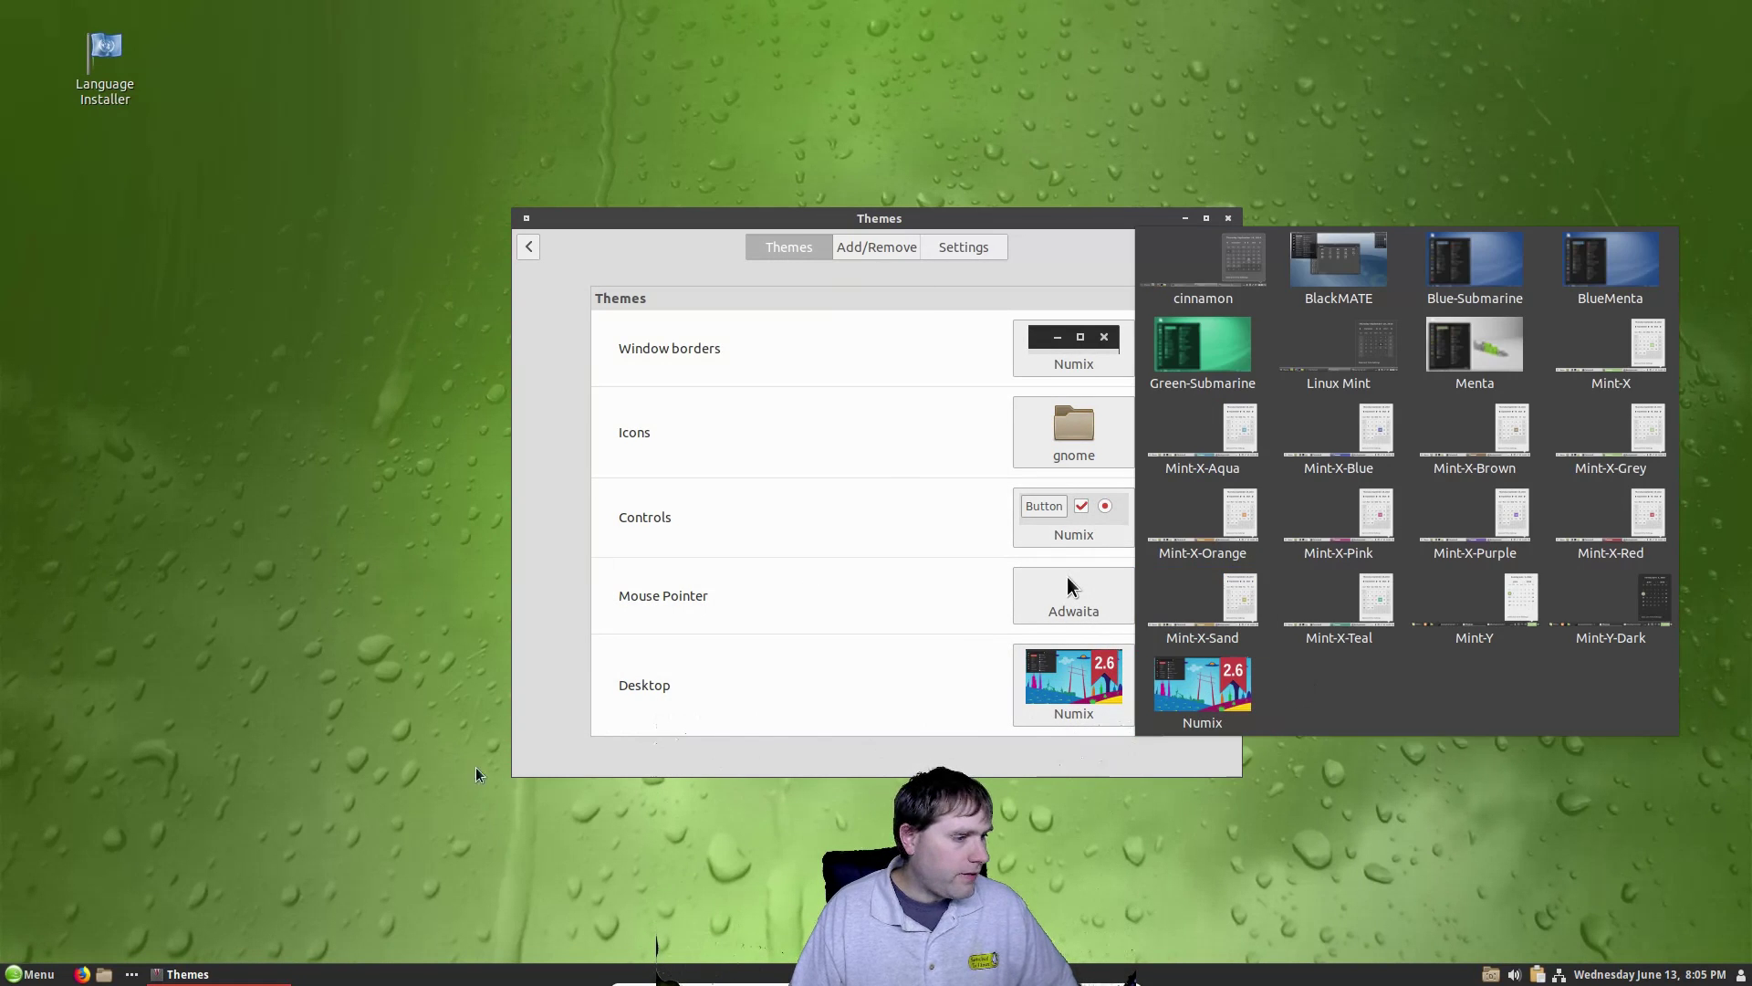
{"action": "key", "text": "Escape"}
{"action": "left_click", "coordinate": [29, 974]}
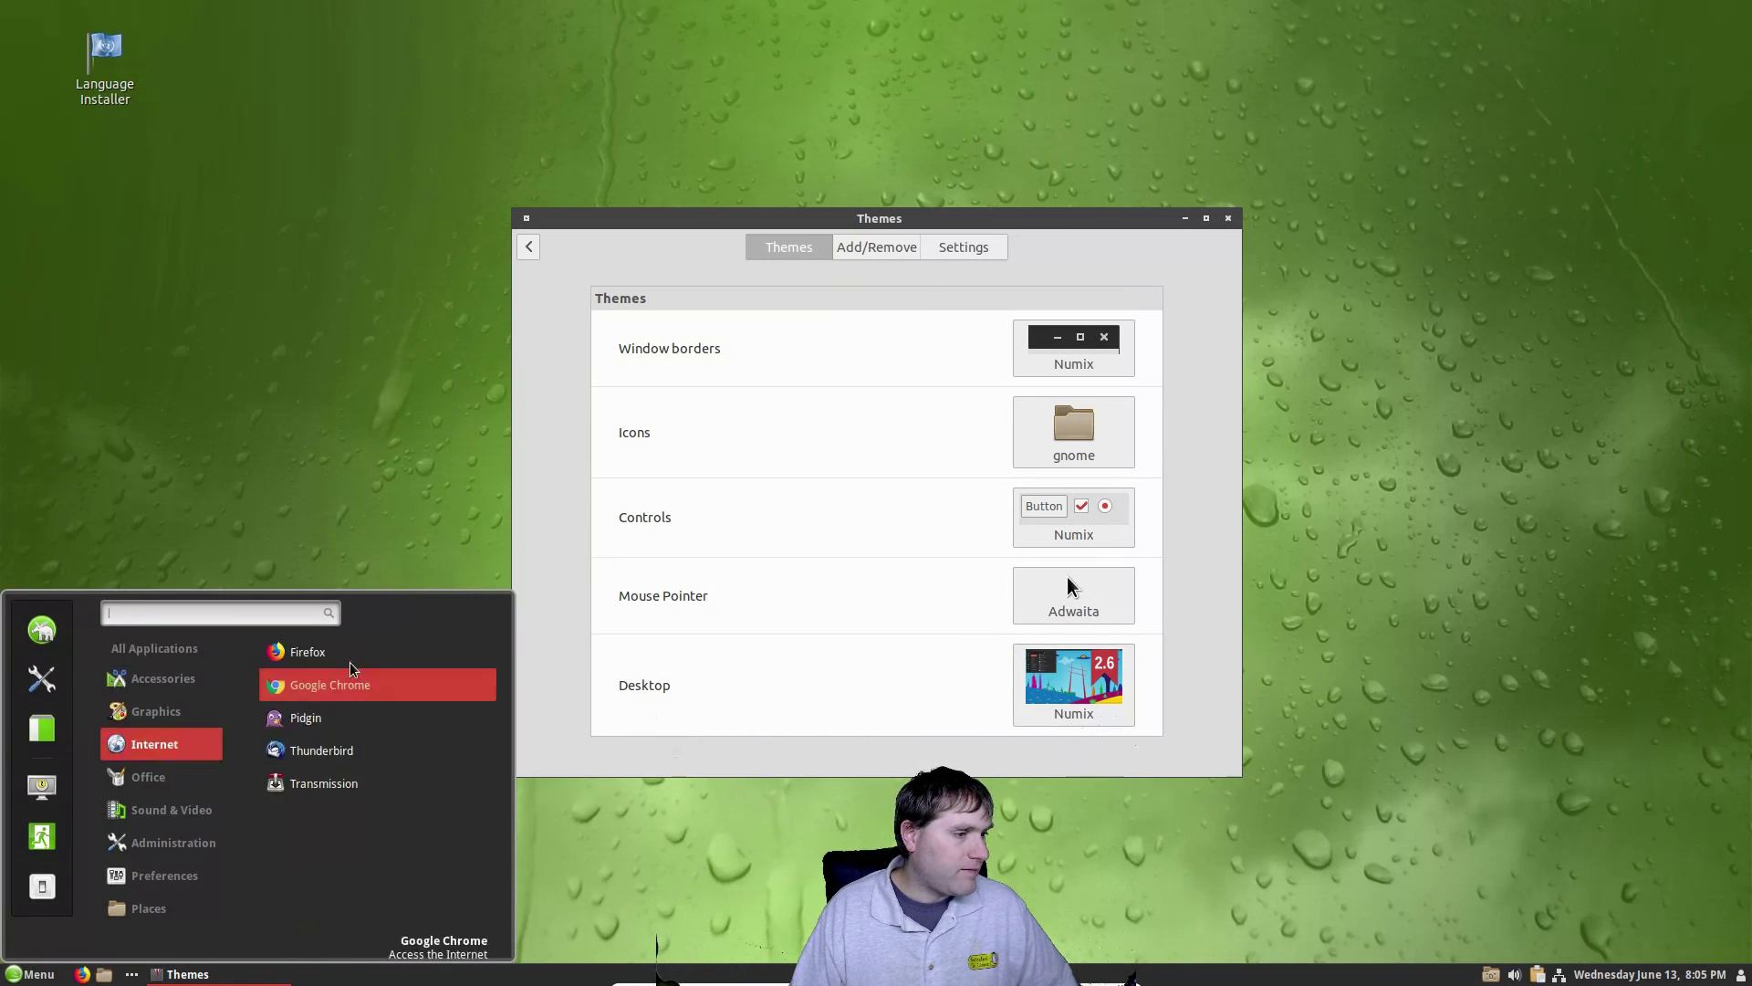
{"action": "left_click", "coordinate": [1116, 696]}
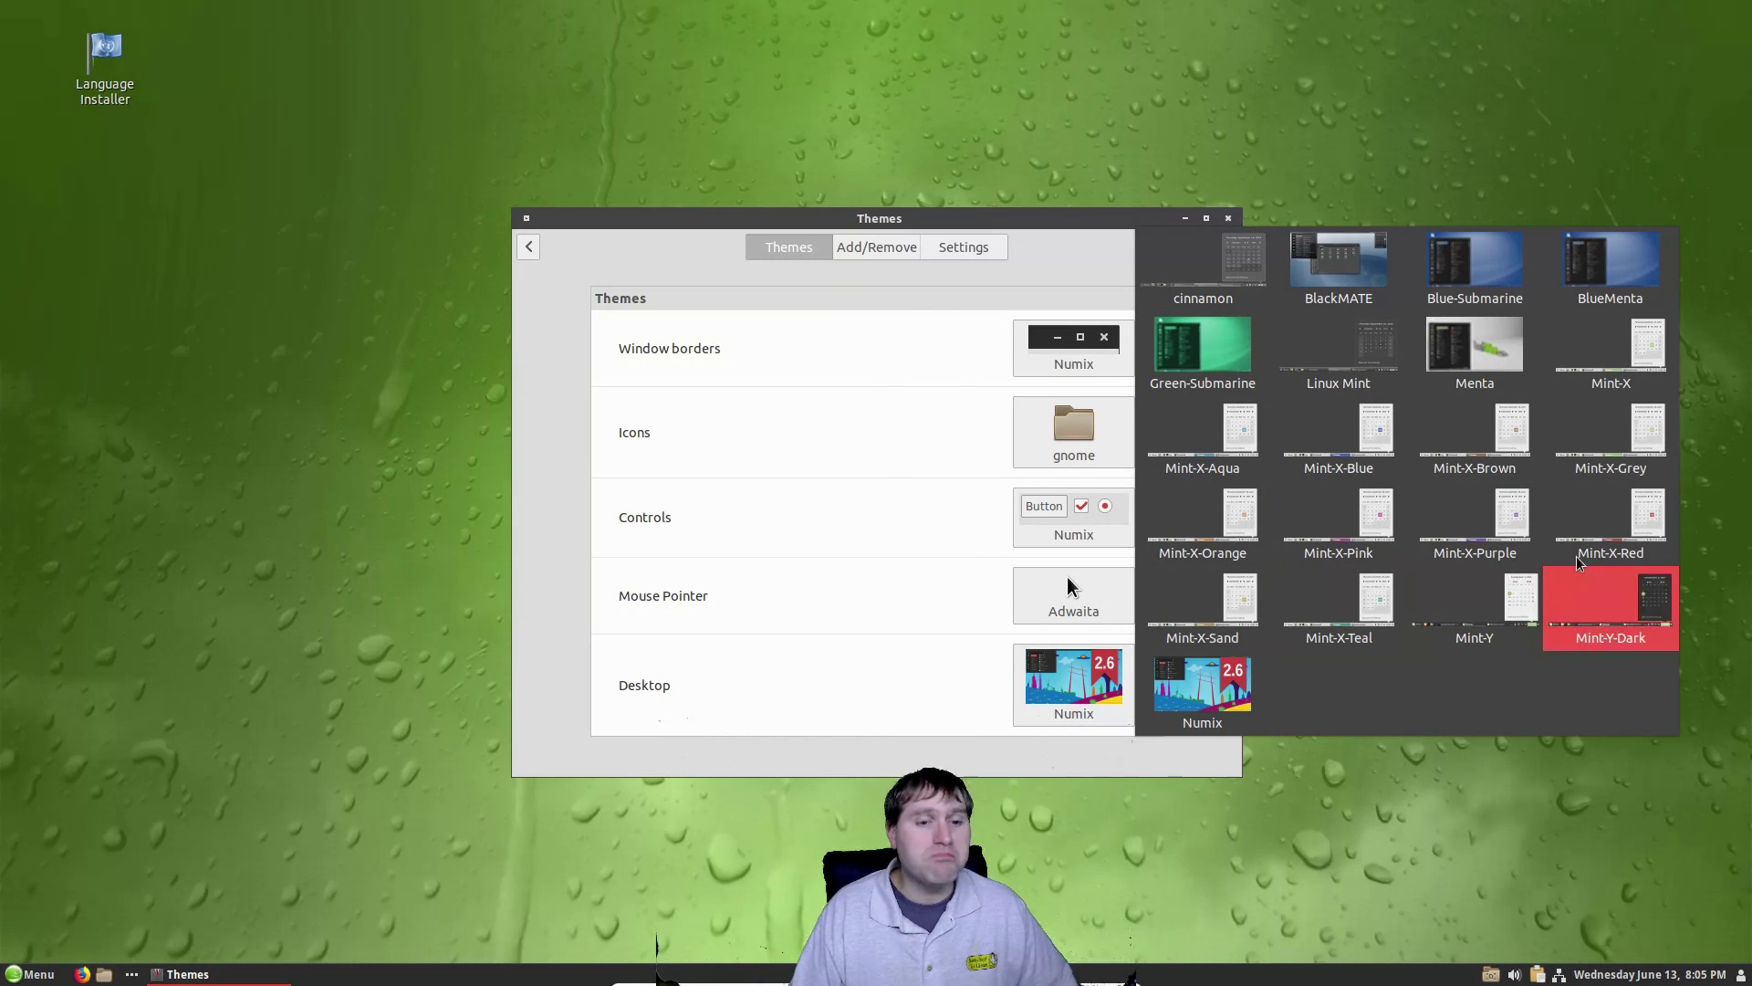
{"action": "left_click", "coordinate": [887, 733]}
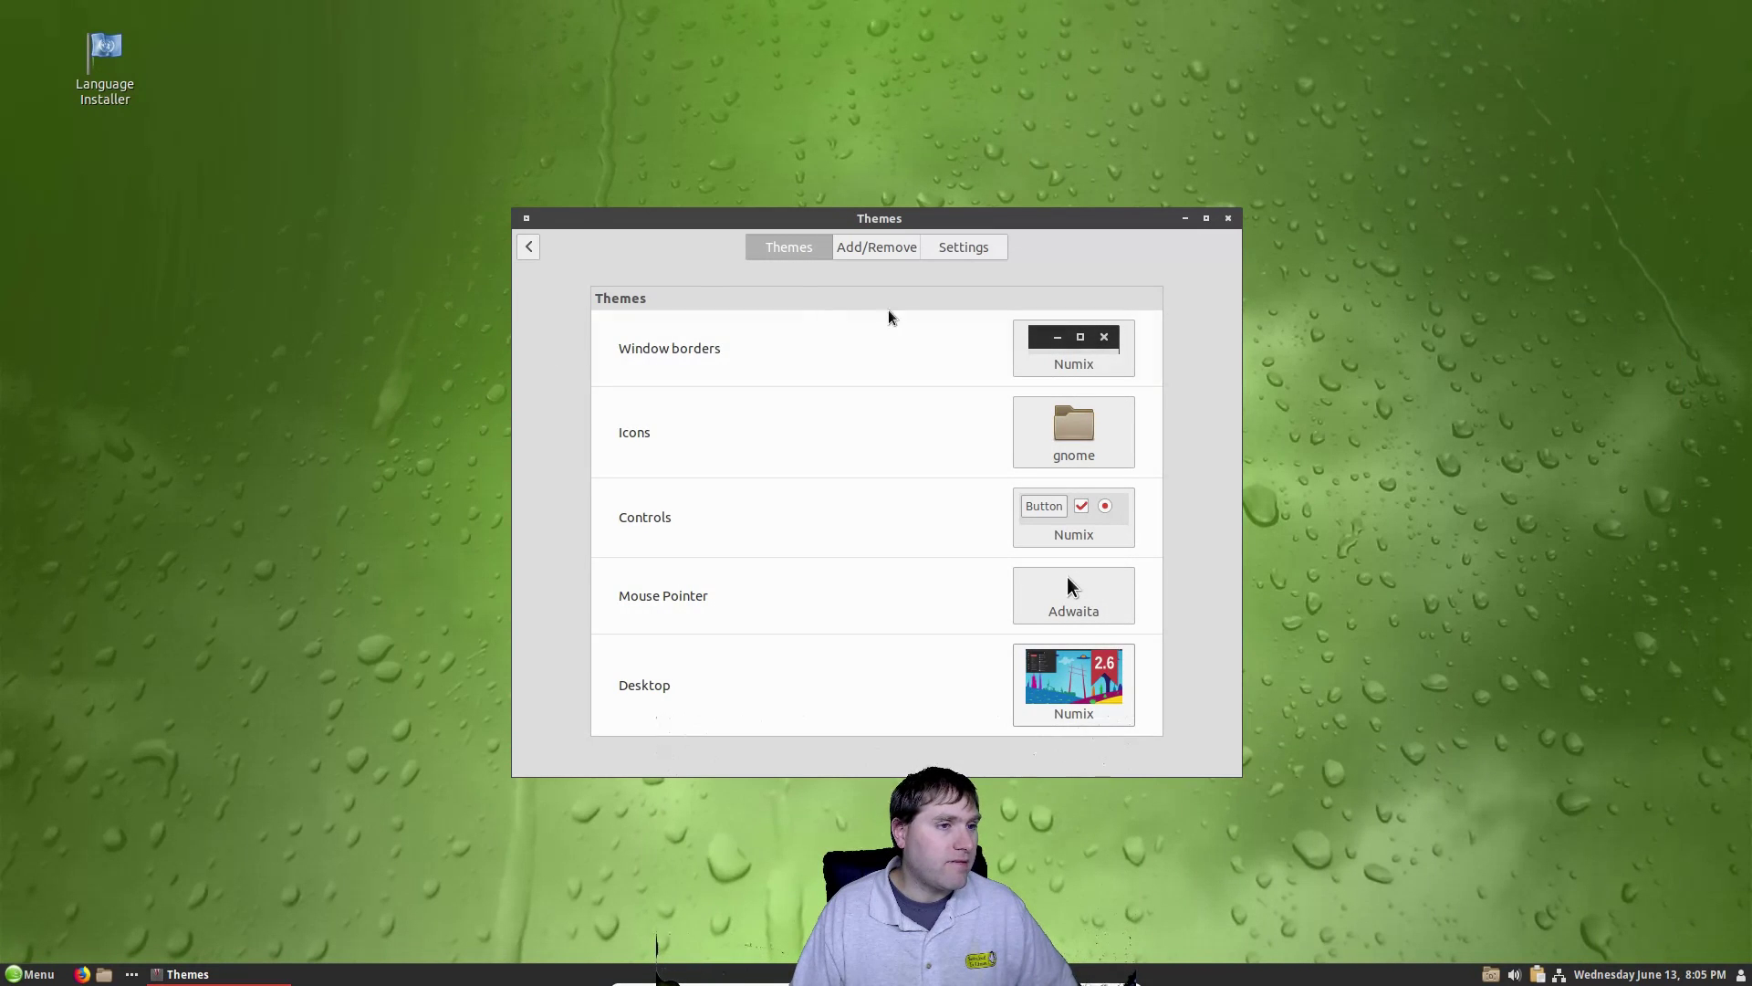
- Apply the openSUSE green blueprint wallpaper in Backgrounds and return to the settings overview
{"action": "left_click", "coordinate": [529, 246]}
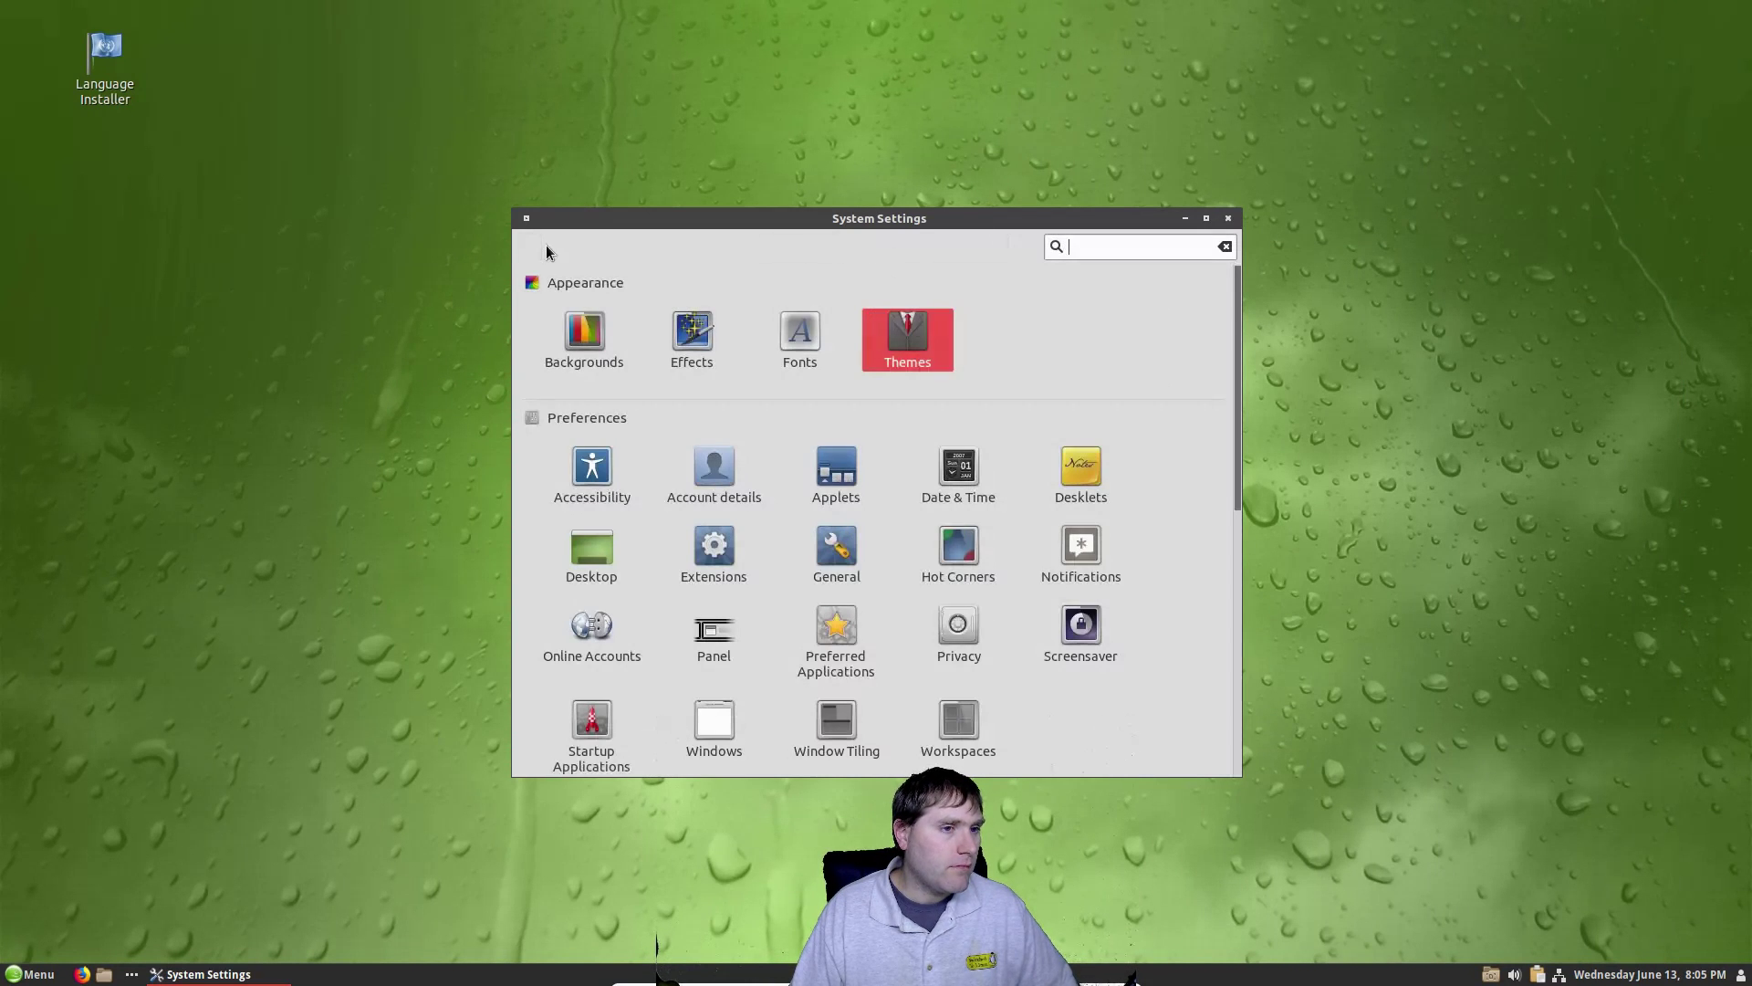
{"action": "left_click", "coordinate": [586, 340]}
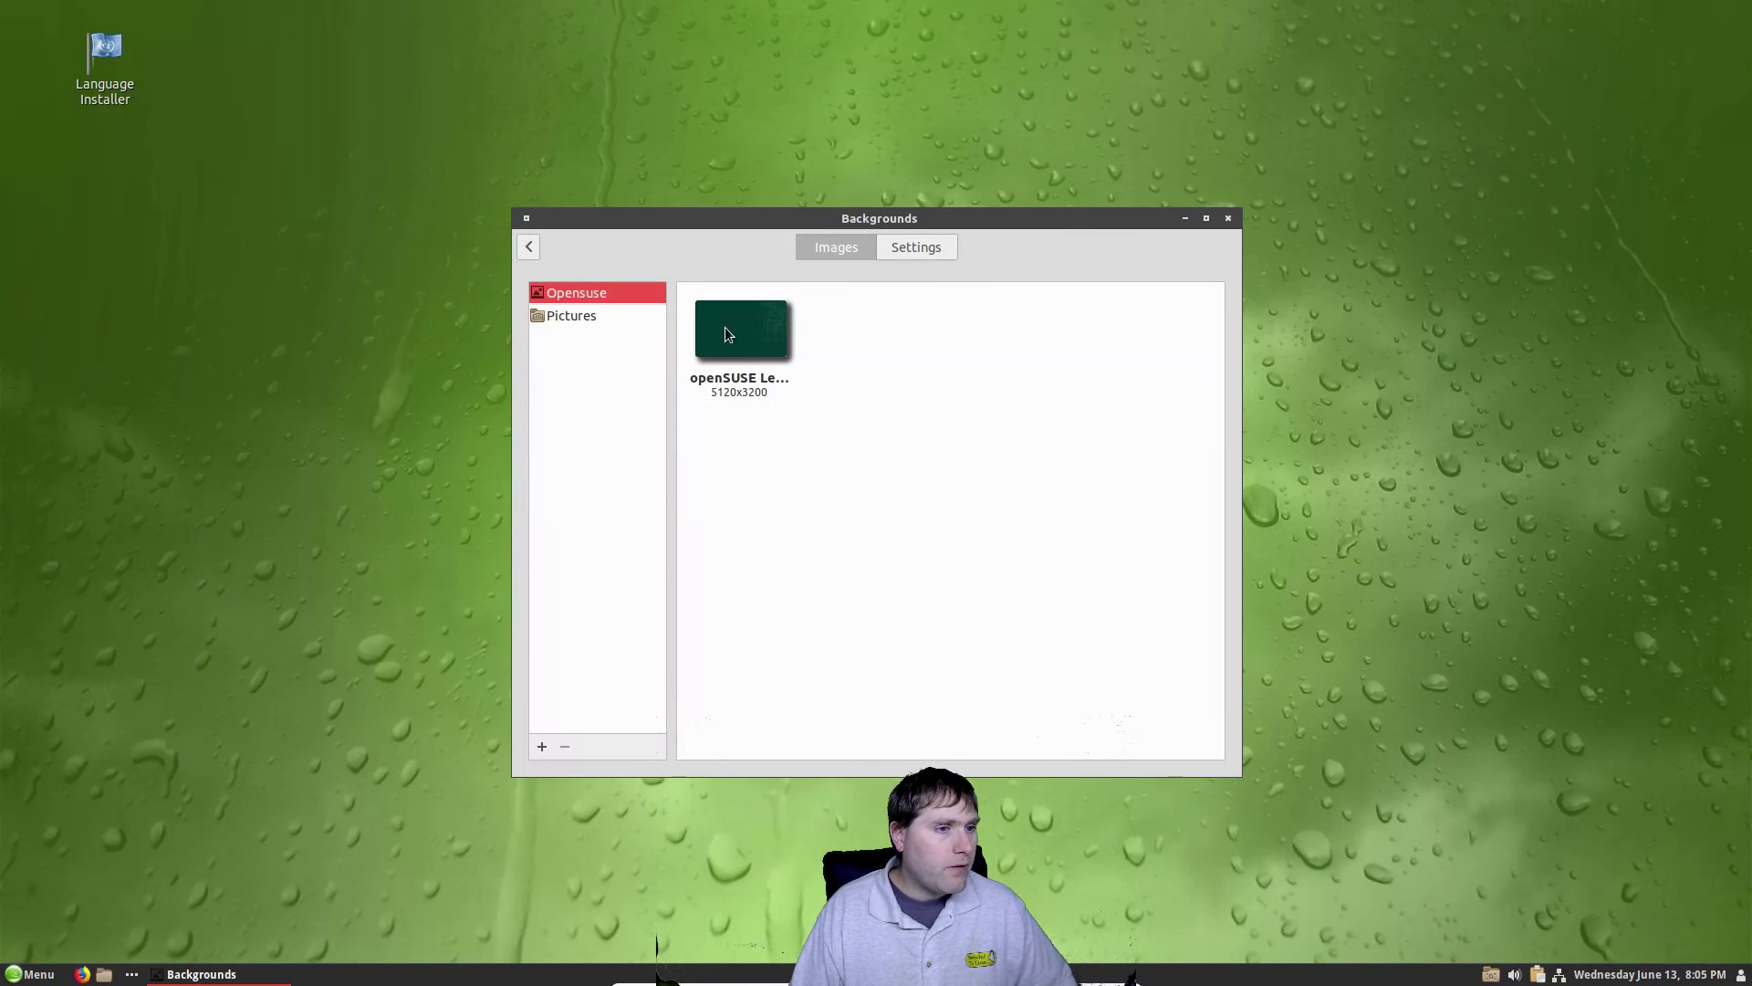
{"action": "left_click", "coordinate": [737, 347]}
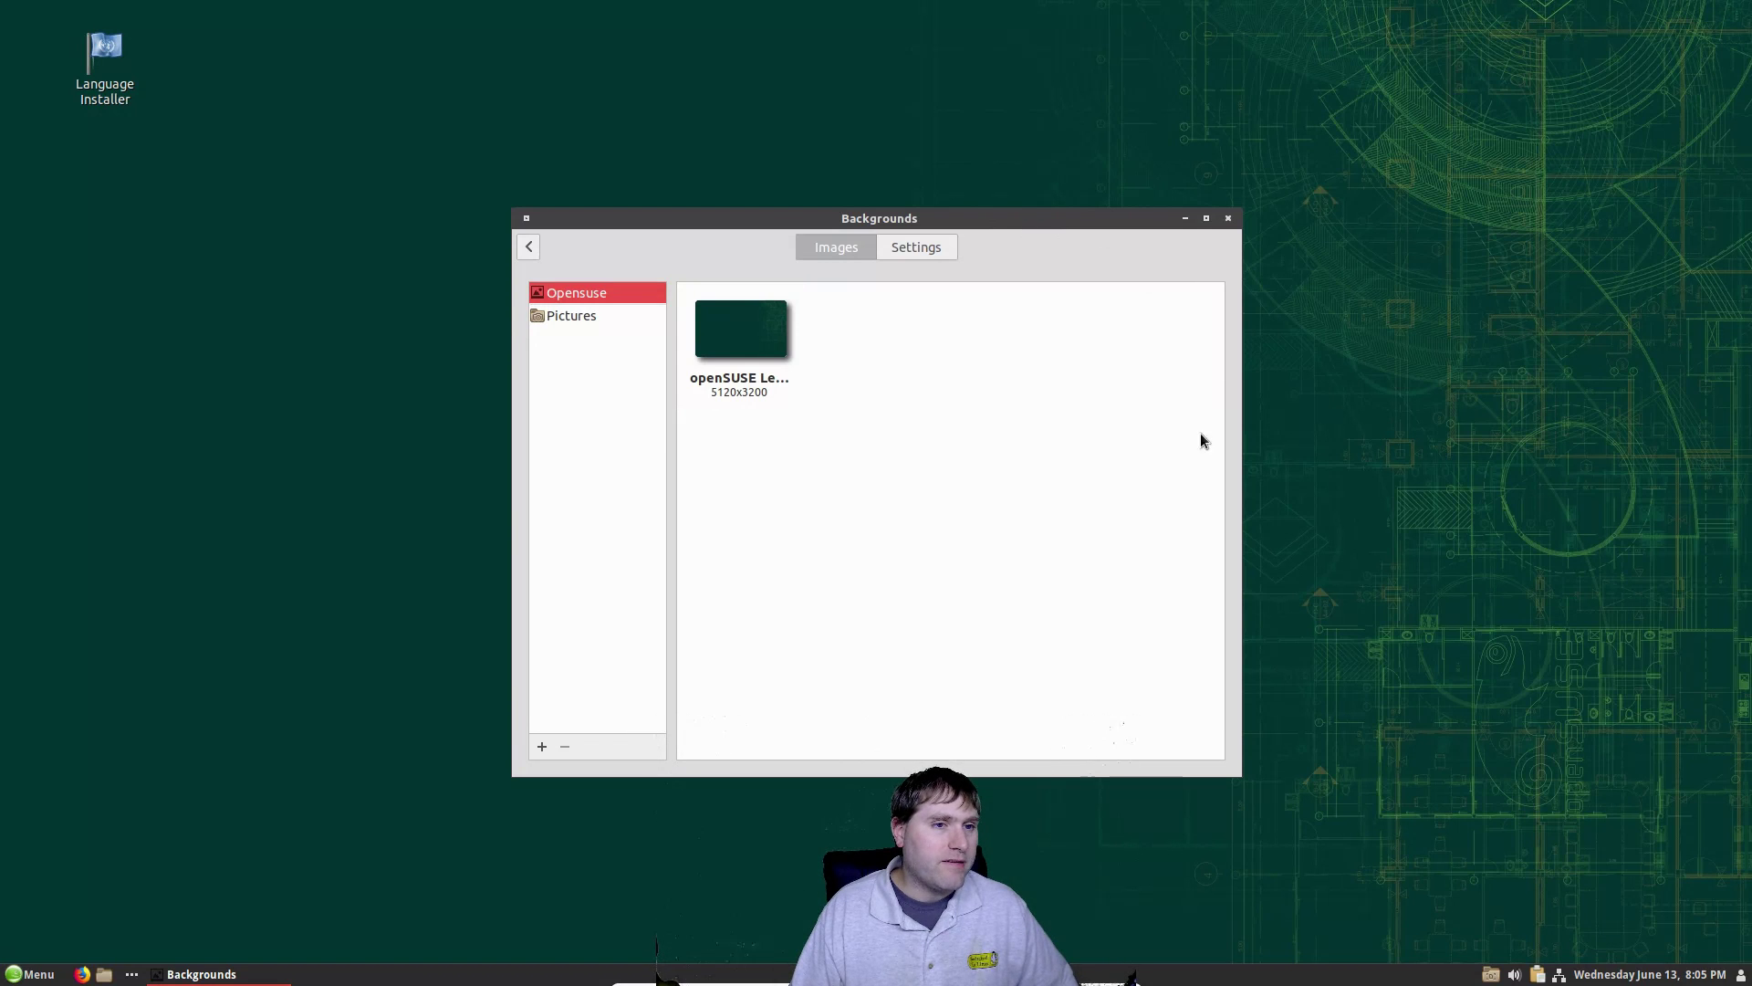
{"action": "left_click_drag", "start_coordinate": [785, 224], "coordinate": [722, 295]}
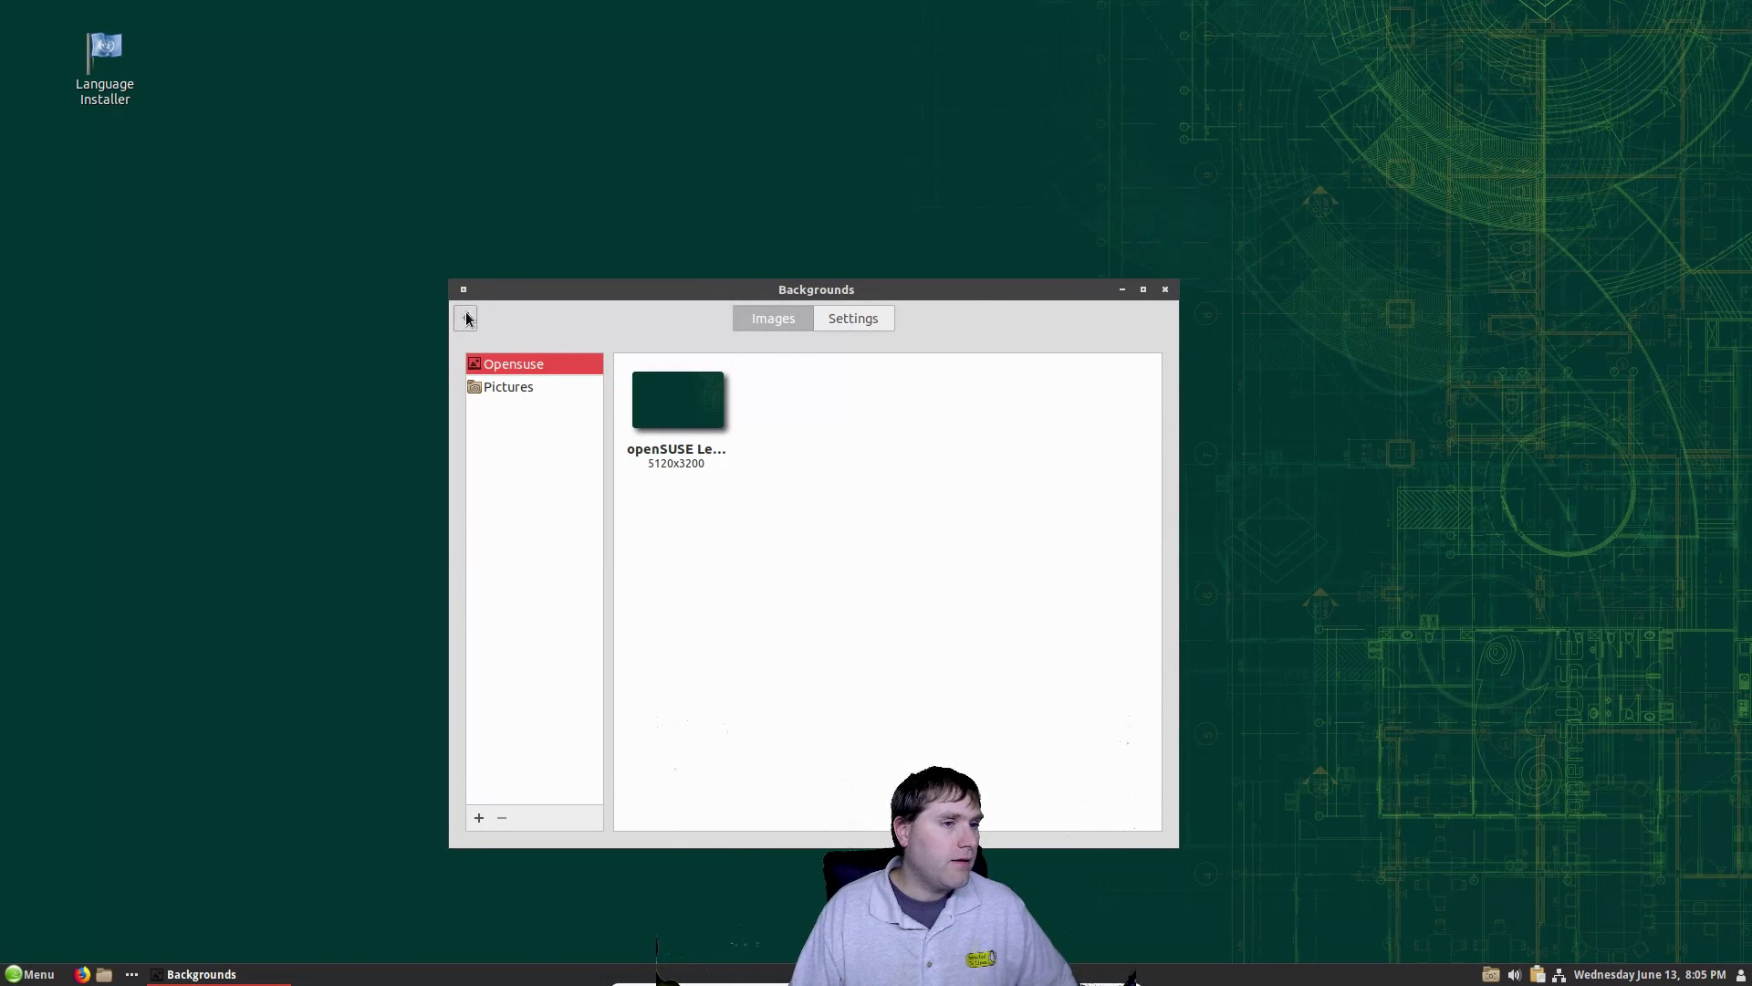
{"action": "left_click", "coordinate": [466, 317]}
{"action": "scroll", "coordinate": [1094, 632], "scroll_direction": "down", "scroll_amount": 5}
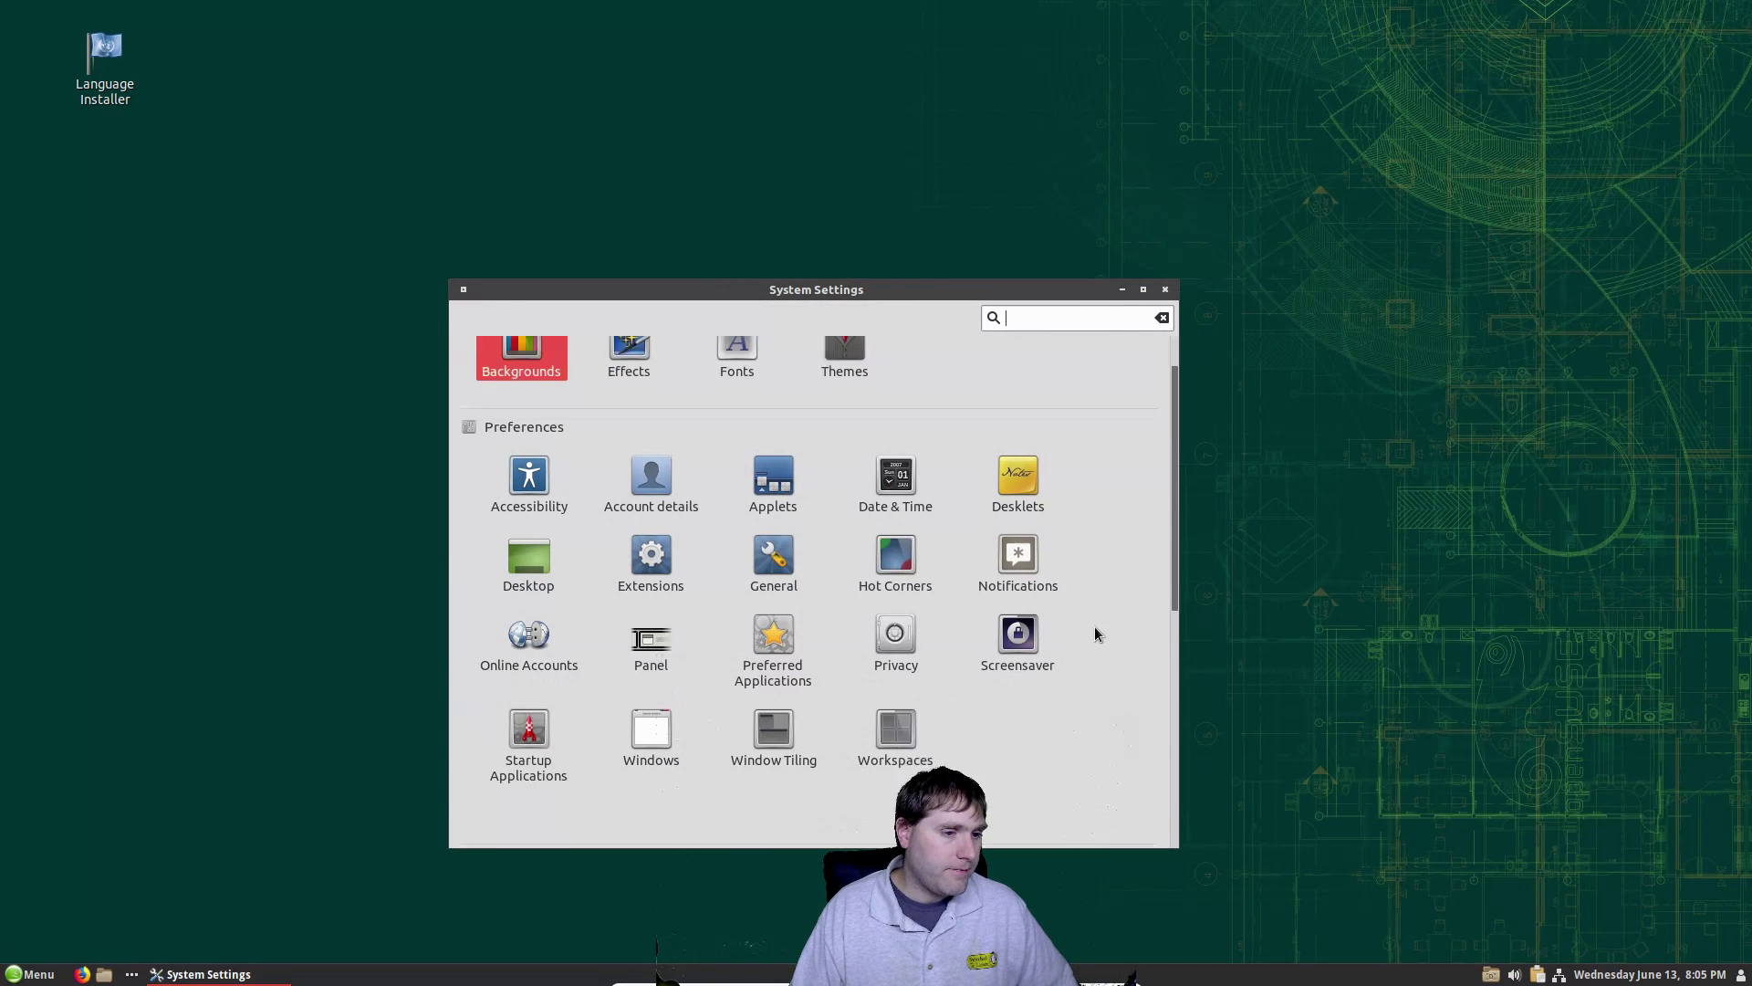
{"action": "scroll", "coordinate": [924, 684], "scroll_direction": "up", "scroll_amount": 3}
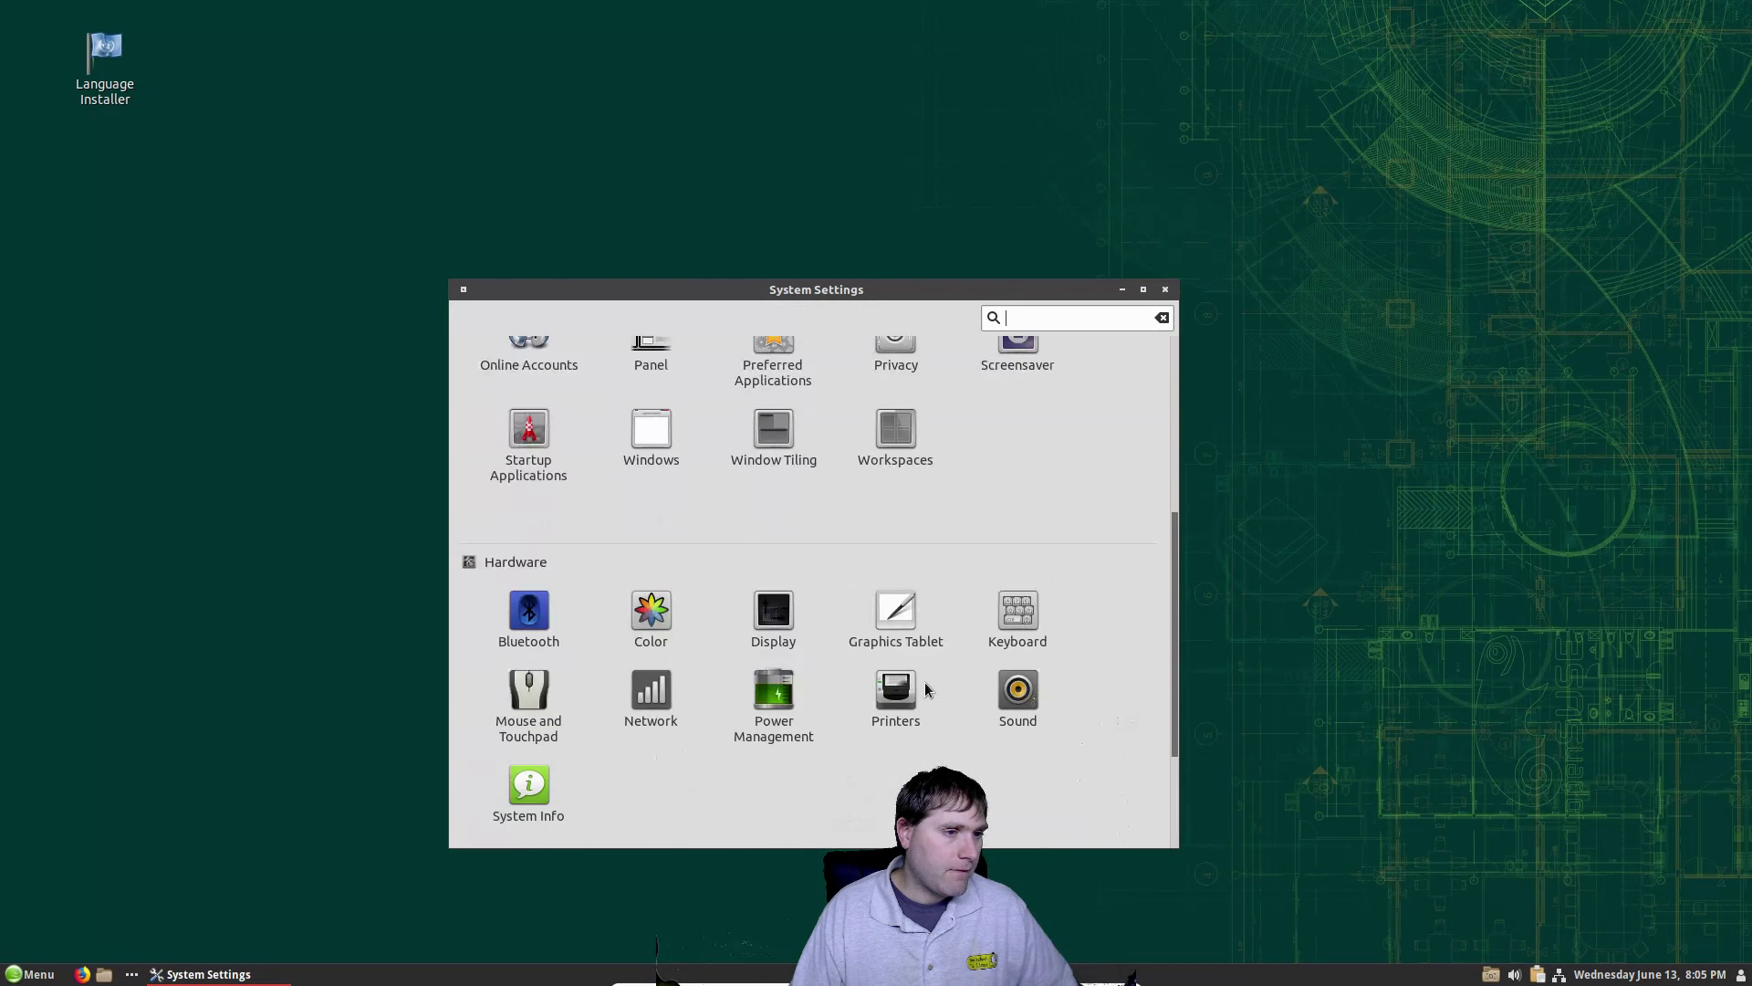
{"action": "scroll", "coordinate": [892, 626], "scroll_direction": "up", "scroll_amount": 1}
- Review Preferred Applications, keeping Firefox for web and Thunderbird for mail, then close the window
{"action": "left_click", "coordinate": [773, 399]}
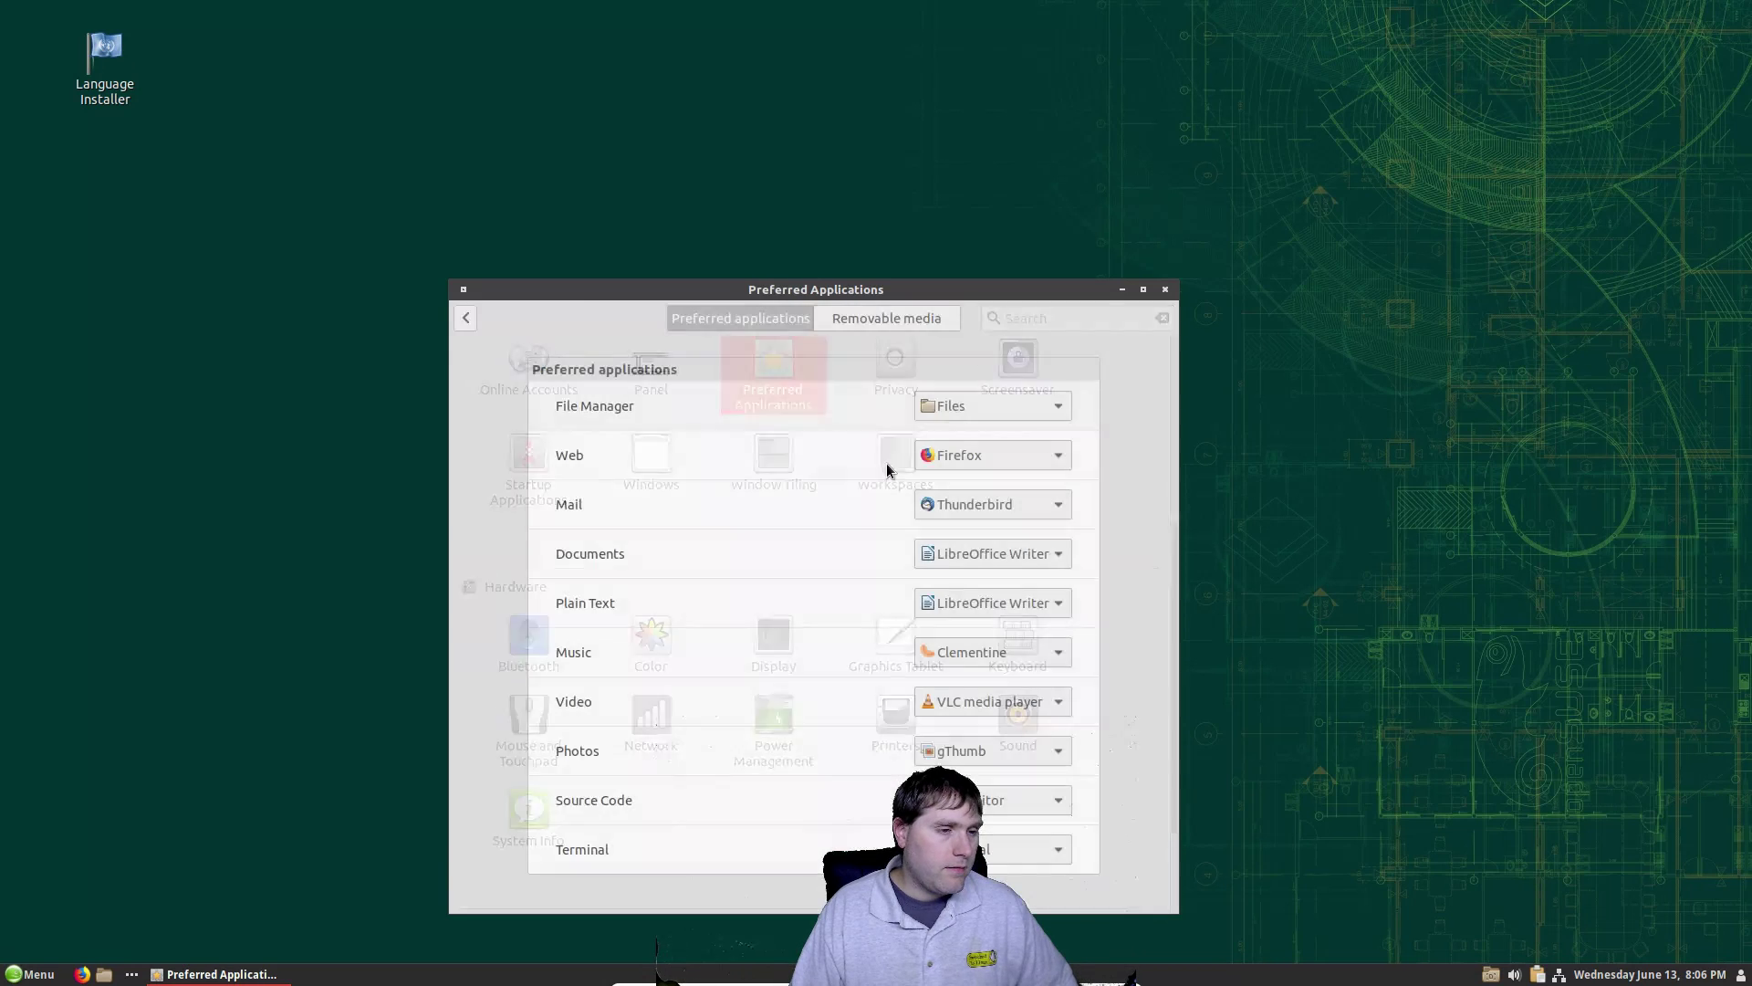
{"action": "left_click", "coordinate": [1003, 455]}
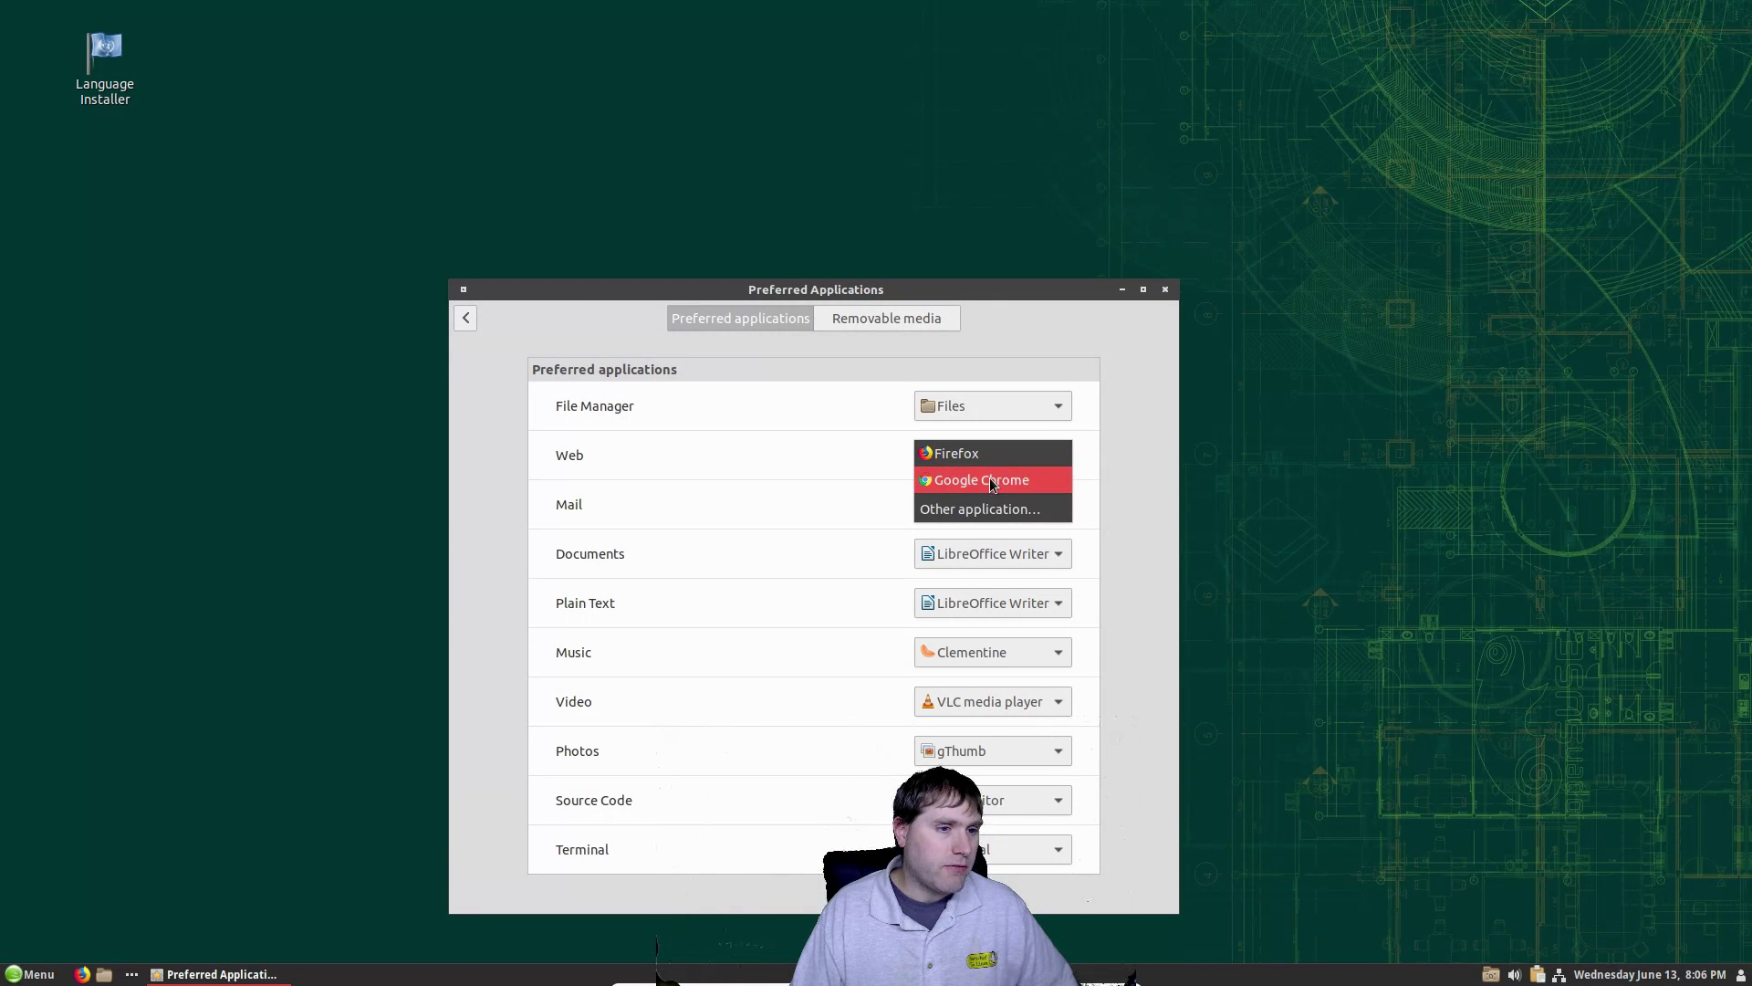
{"action": "left_click", "coordinate": [994, 458]}
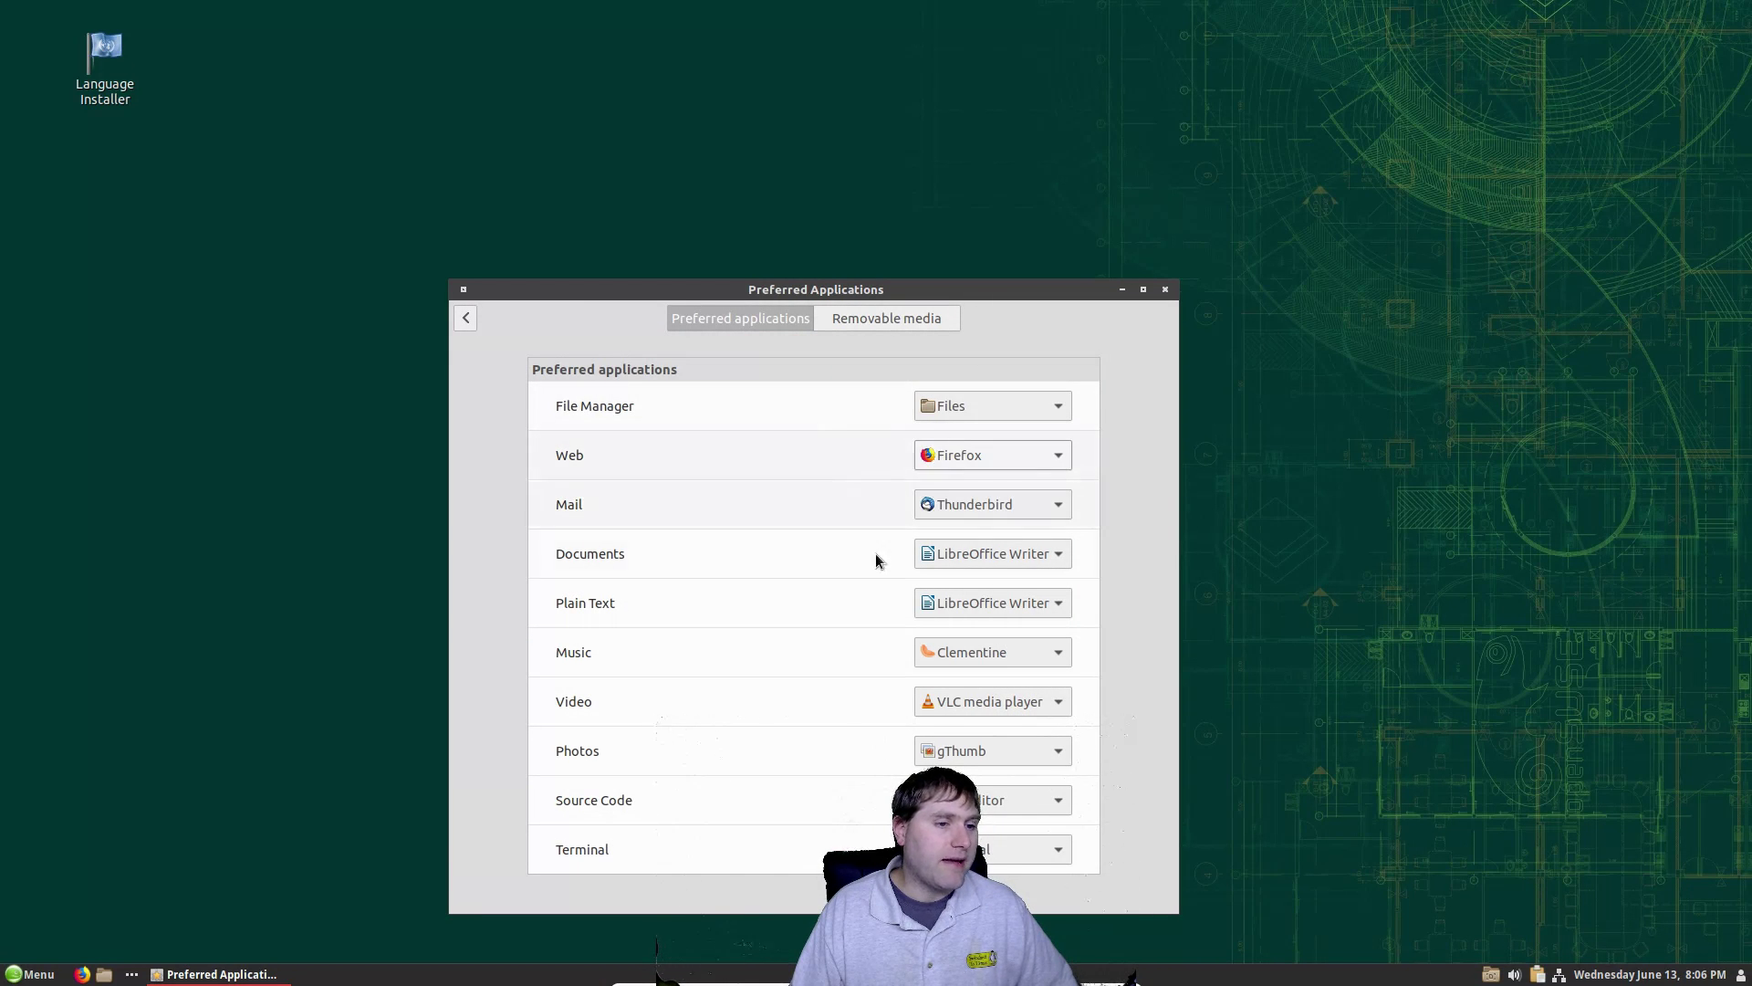
{"action": "left_click", "coordinate": [1028, 509]}
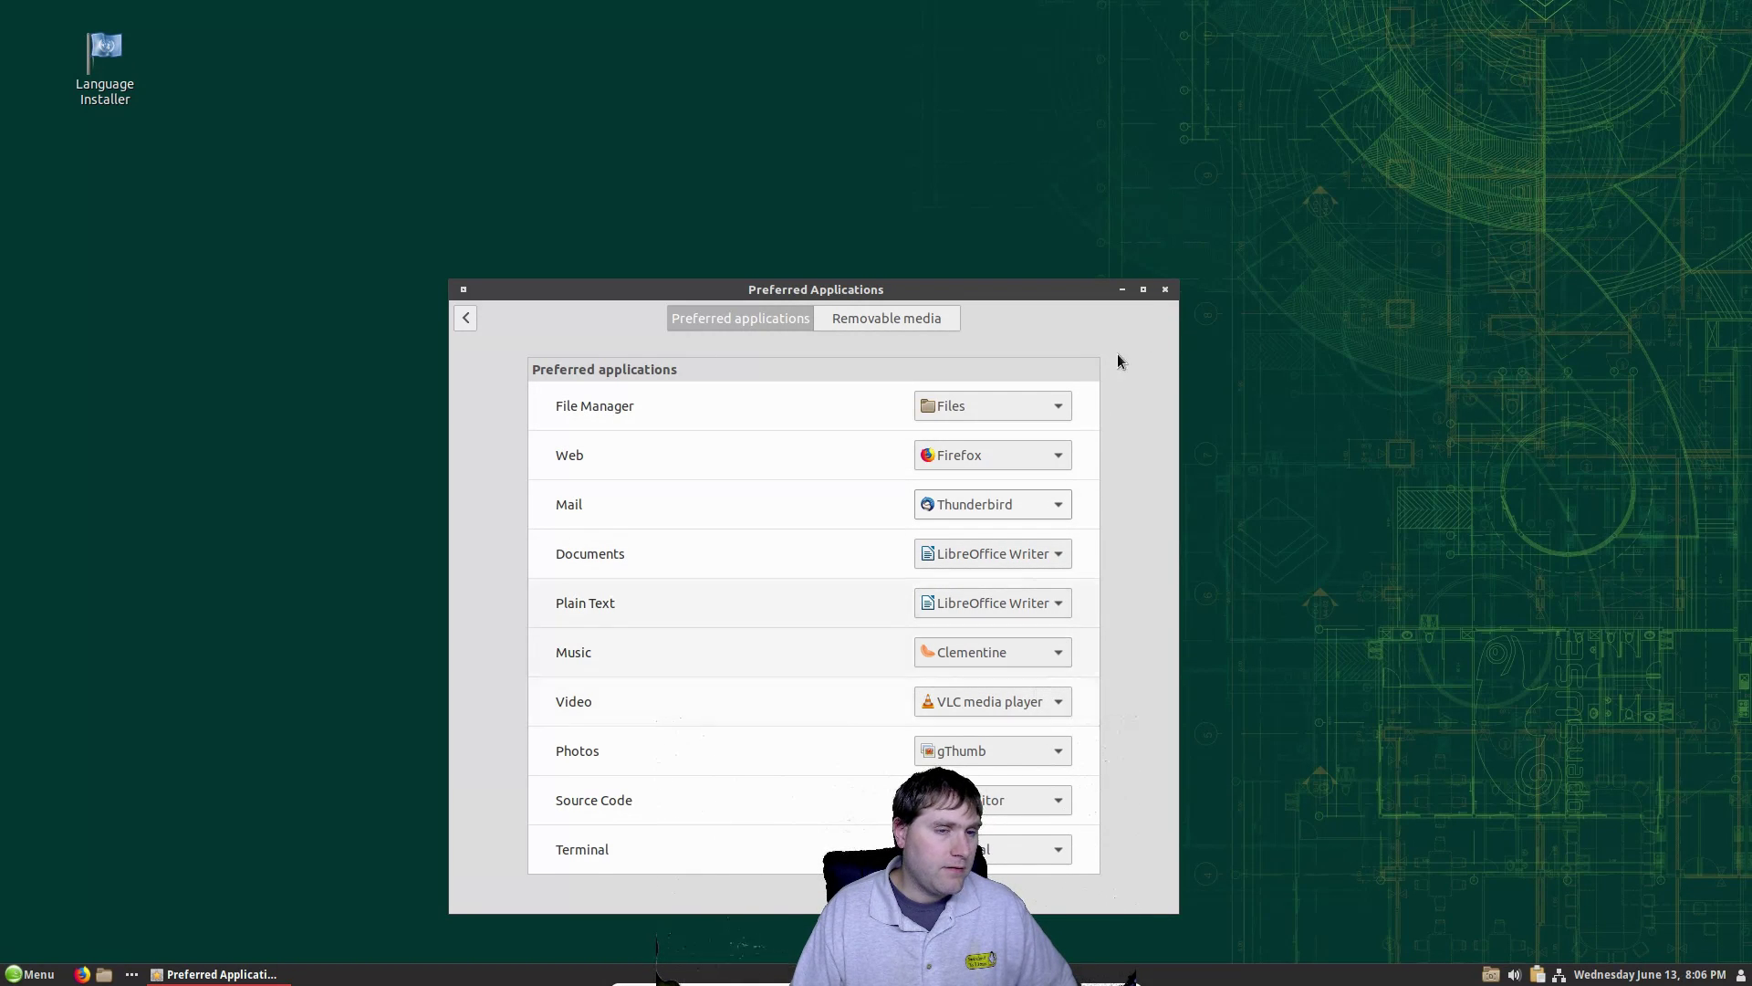
{"action": "left_click", "coordinate": [1165, 290]}
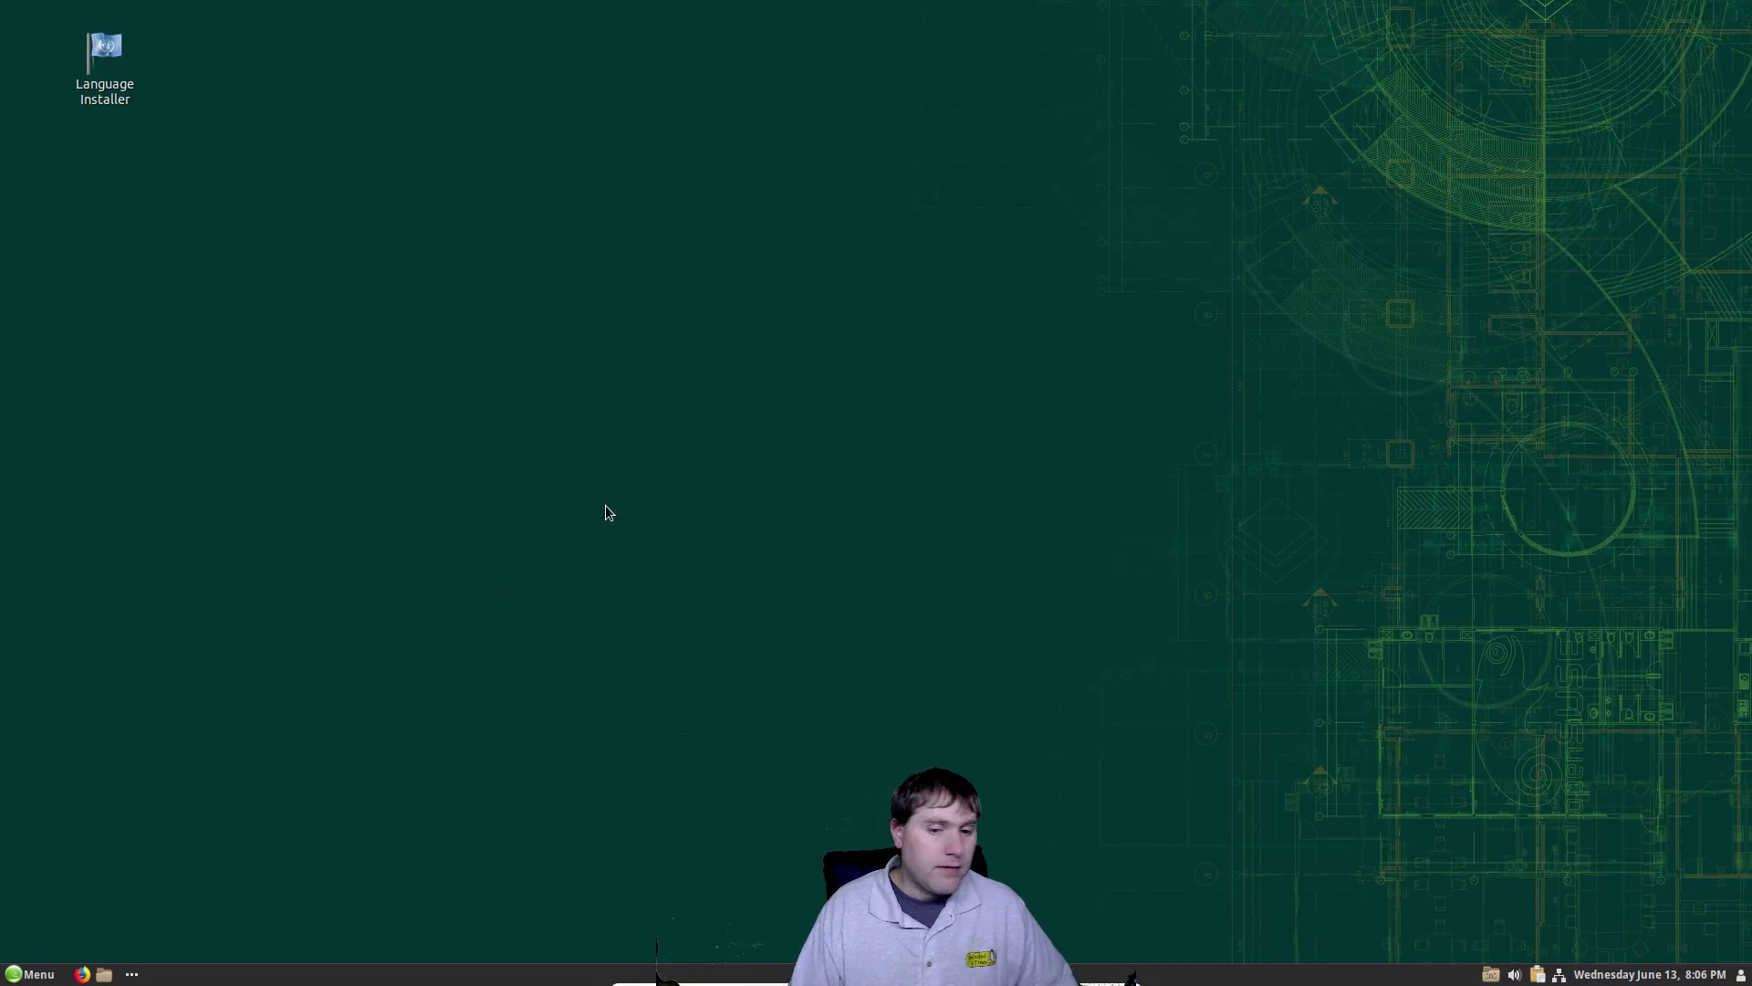
- Show the Cinnamon application menu, close it, and bring it up again listing All Applications
{"action": "left_click", "coordinate": [30, 970]}
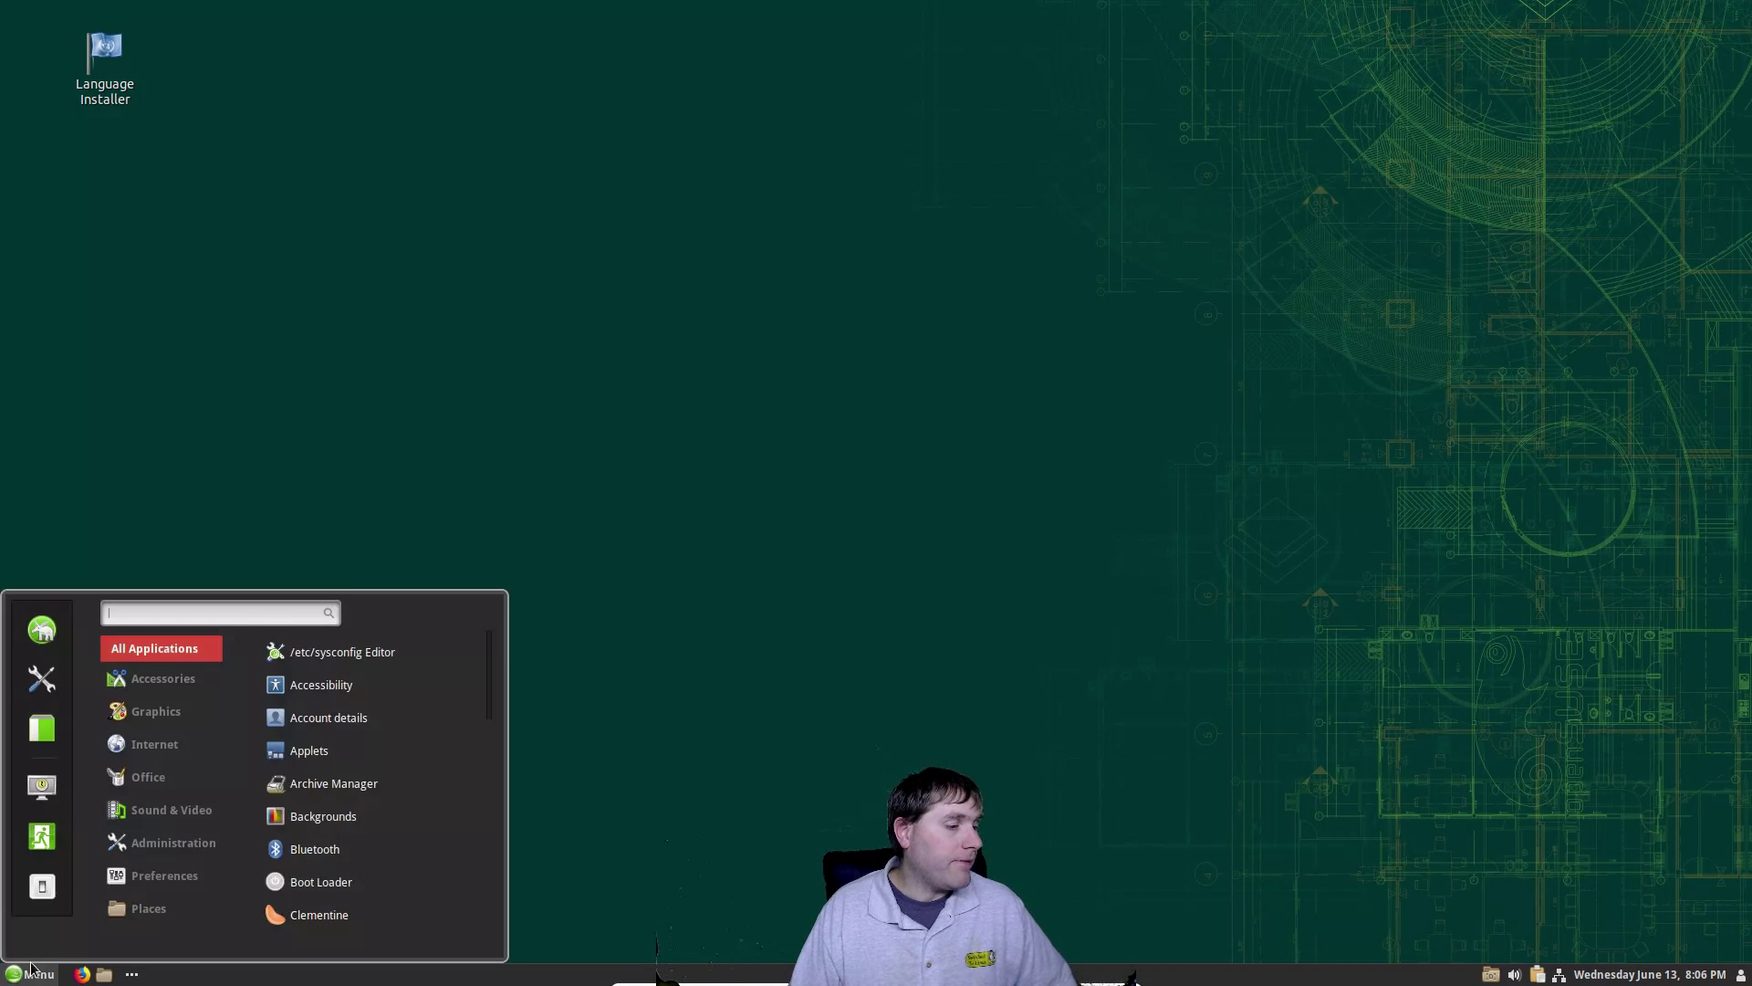
{"action": "left_click", "coordinate": [631, 491]}
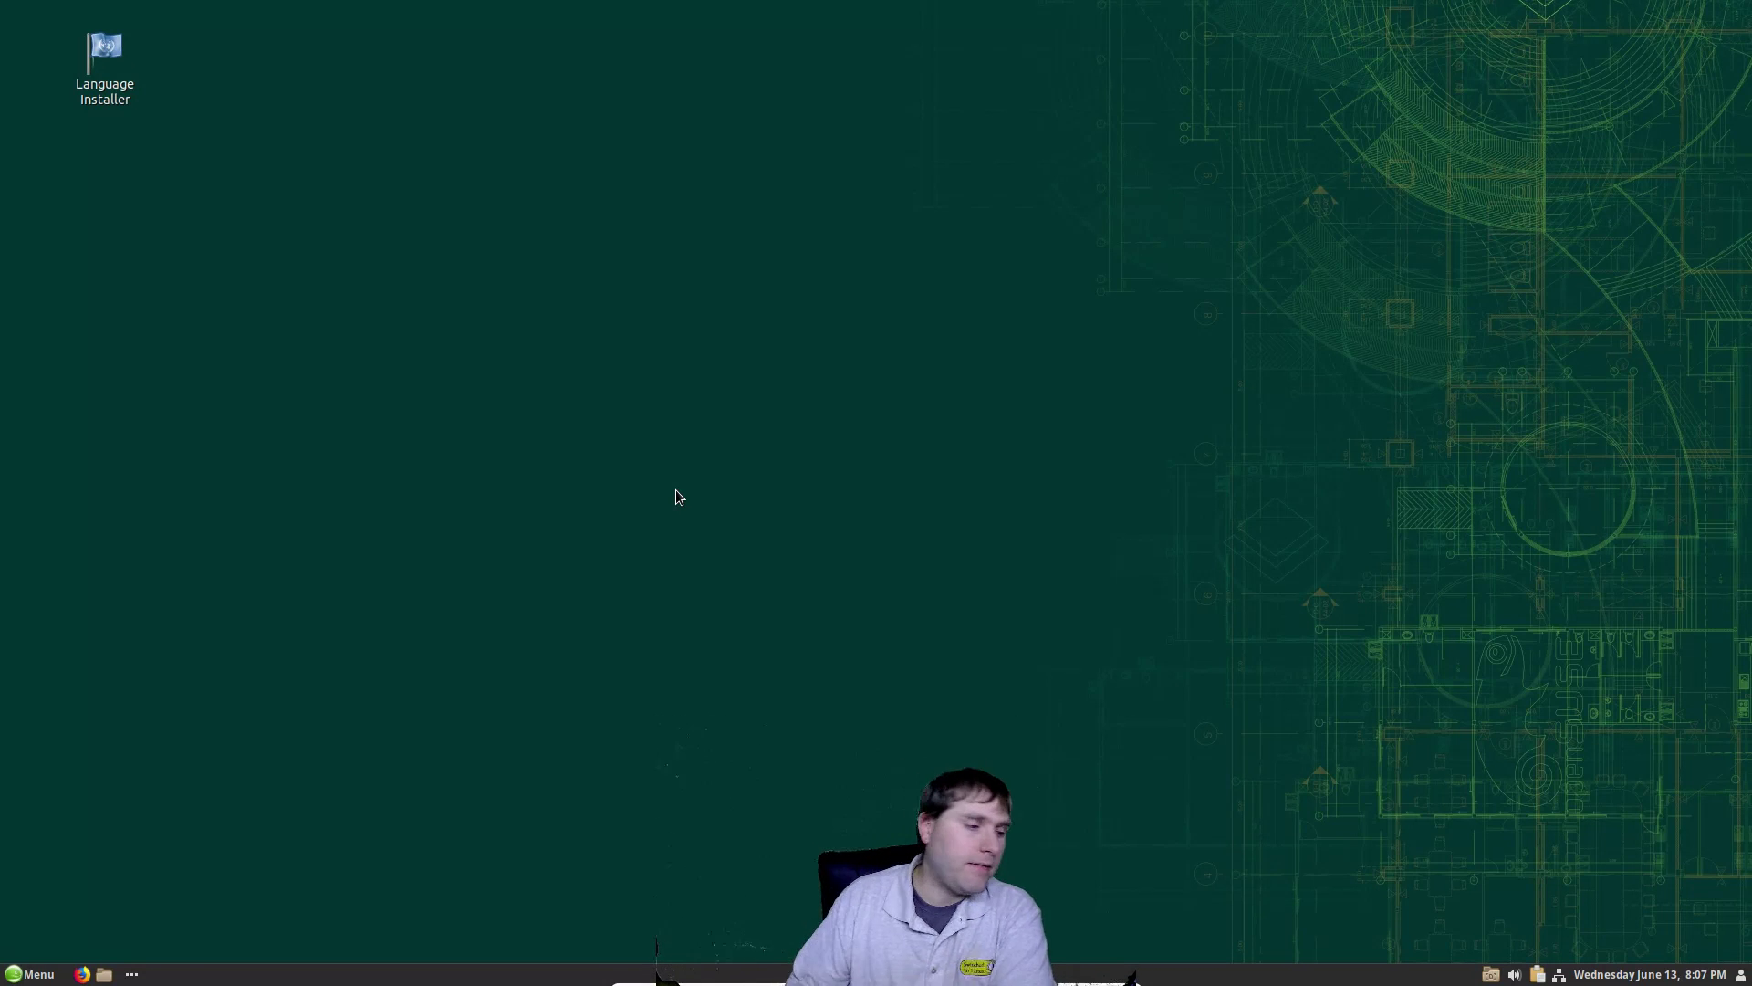
{"action": "left_click", "coordinate": [37, 973]}
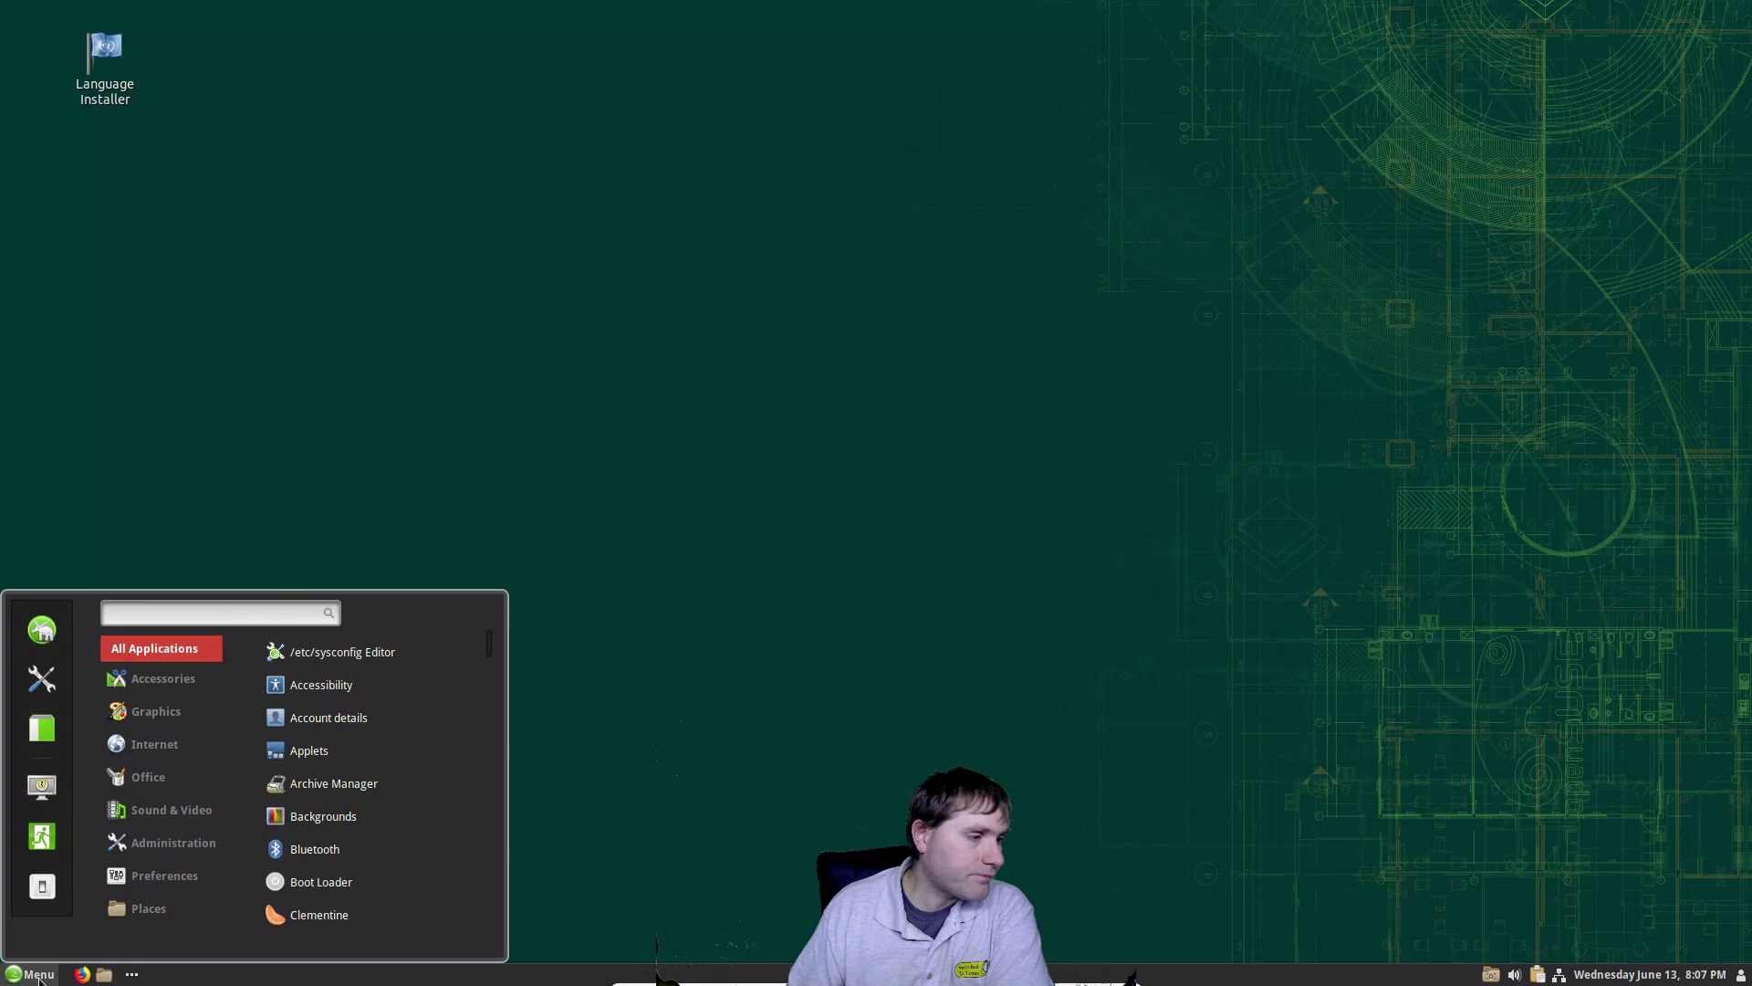